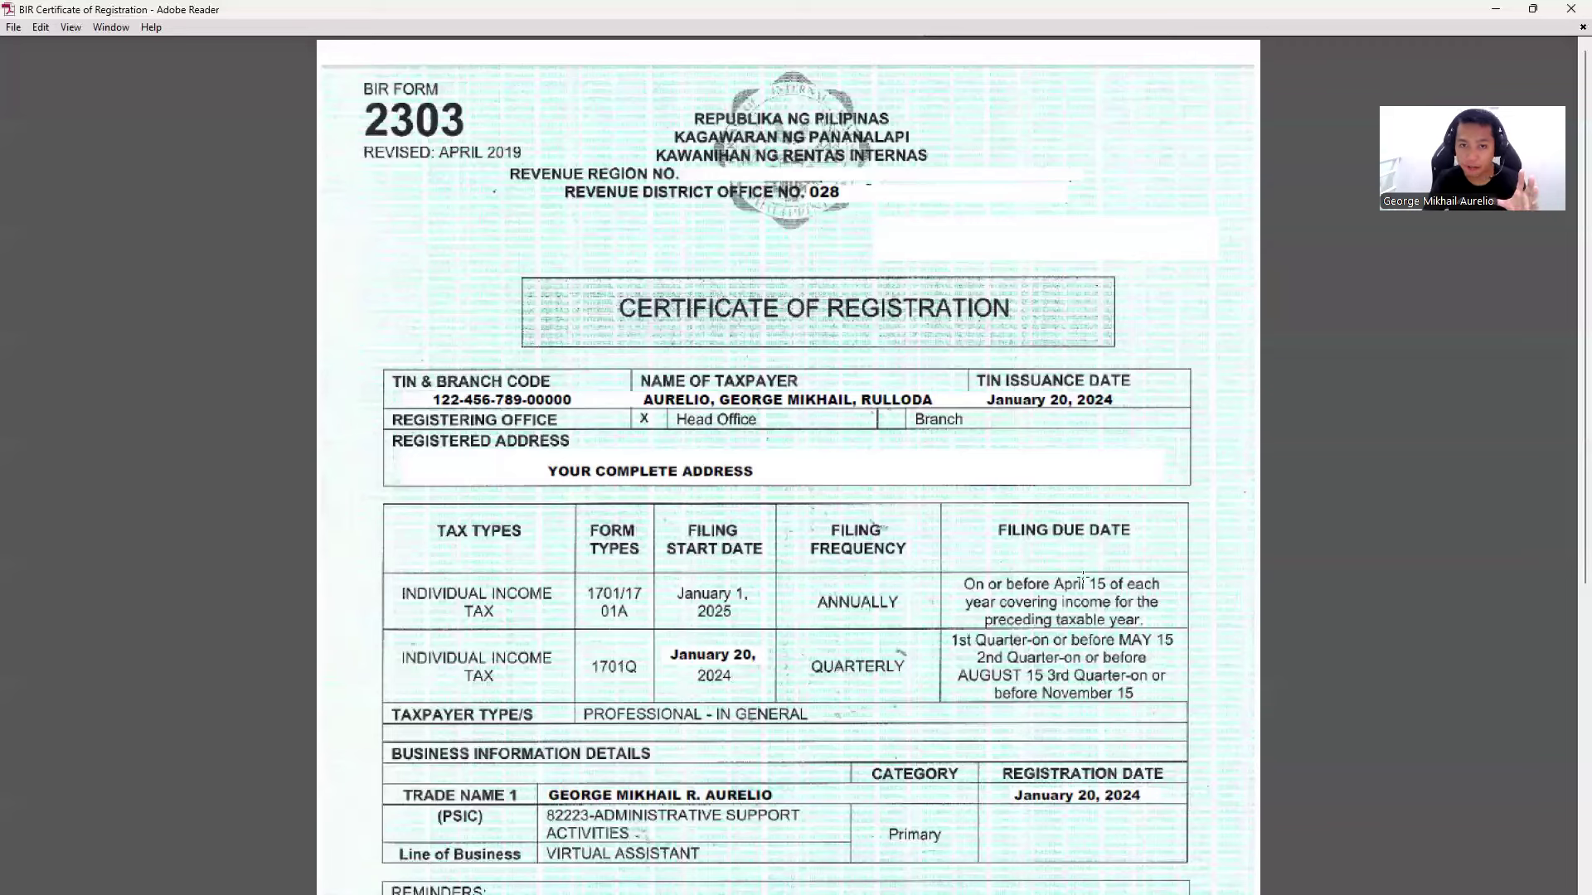
# - Highlight the certificate's 1701/1701A annual and 1701Q quarterly filing rows, then move to eBIRForms
pyautogui.scroll(-2, 947, 505)
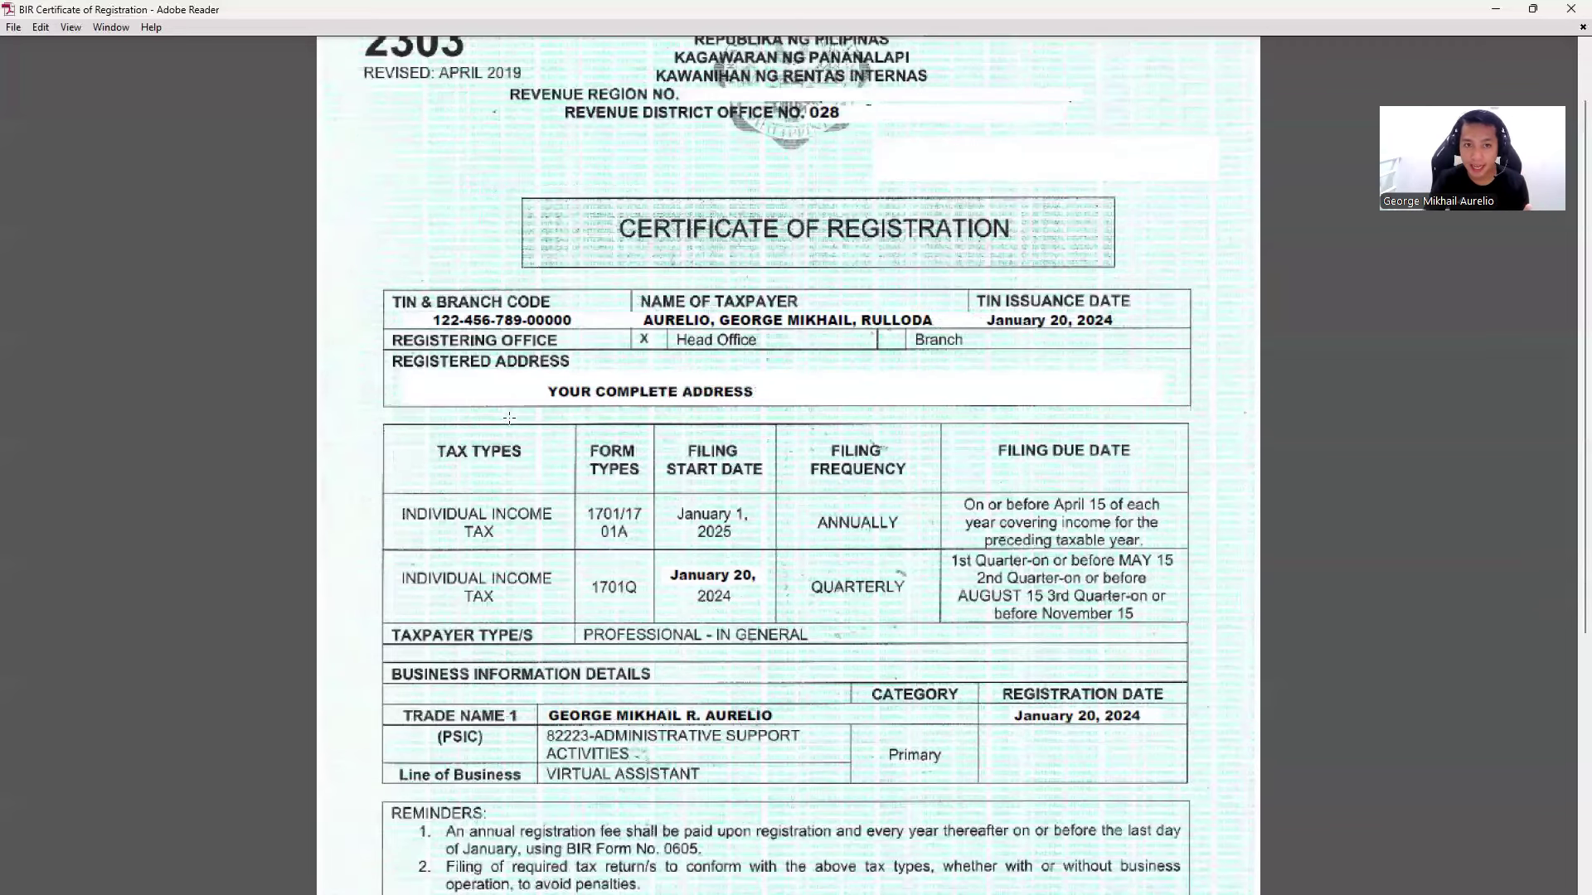
pyautogui.scroll(-2, 509, 418)
pyautogui.moveTo(563, 419); pyautogui.dragTo(727, 473)
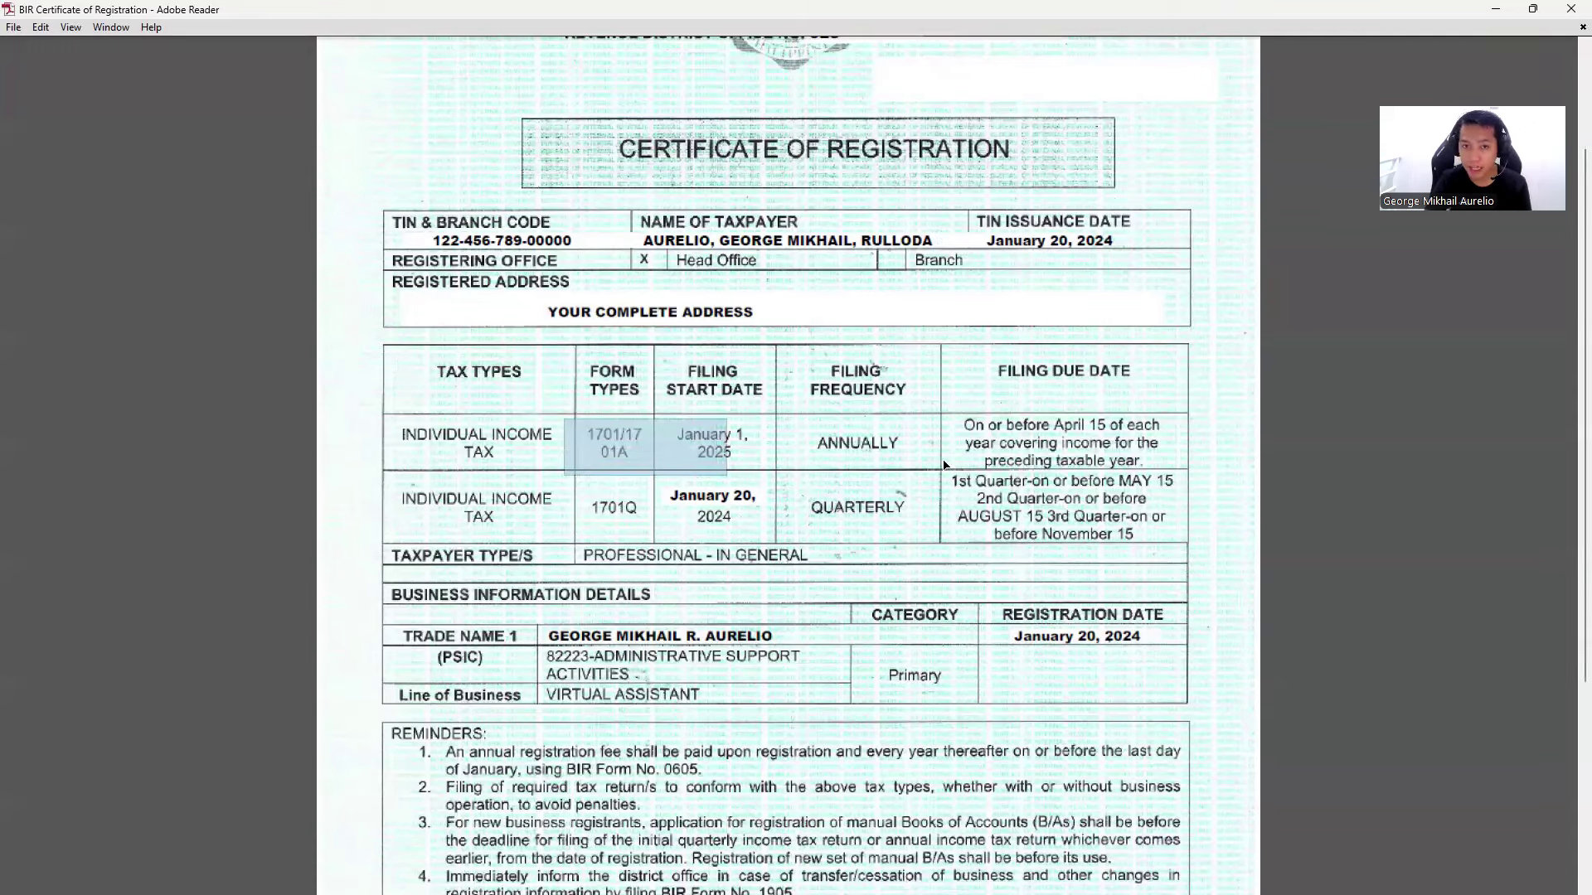
pyautogui.moveTo(944, 465); pyautogui.dragTo(970, 463)
pyautogui.moveTo(565, 479); pyautogui.dragTo(882, 534)
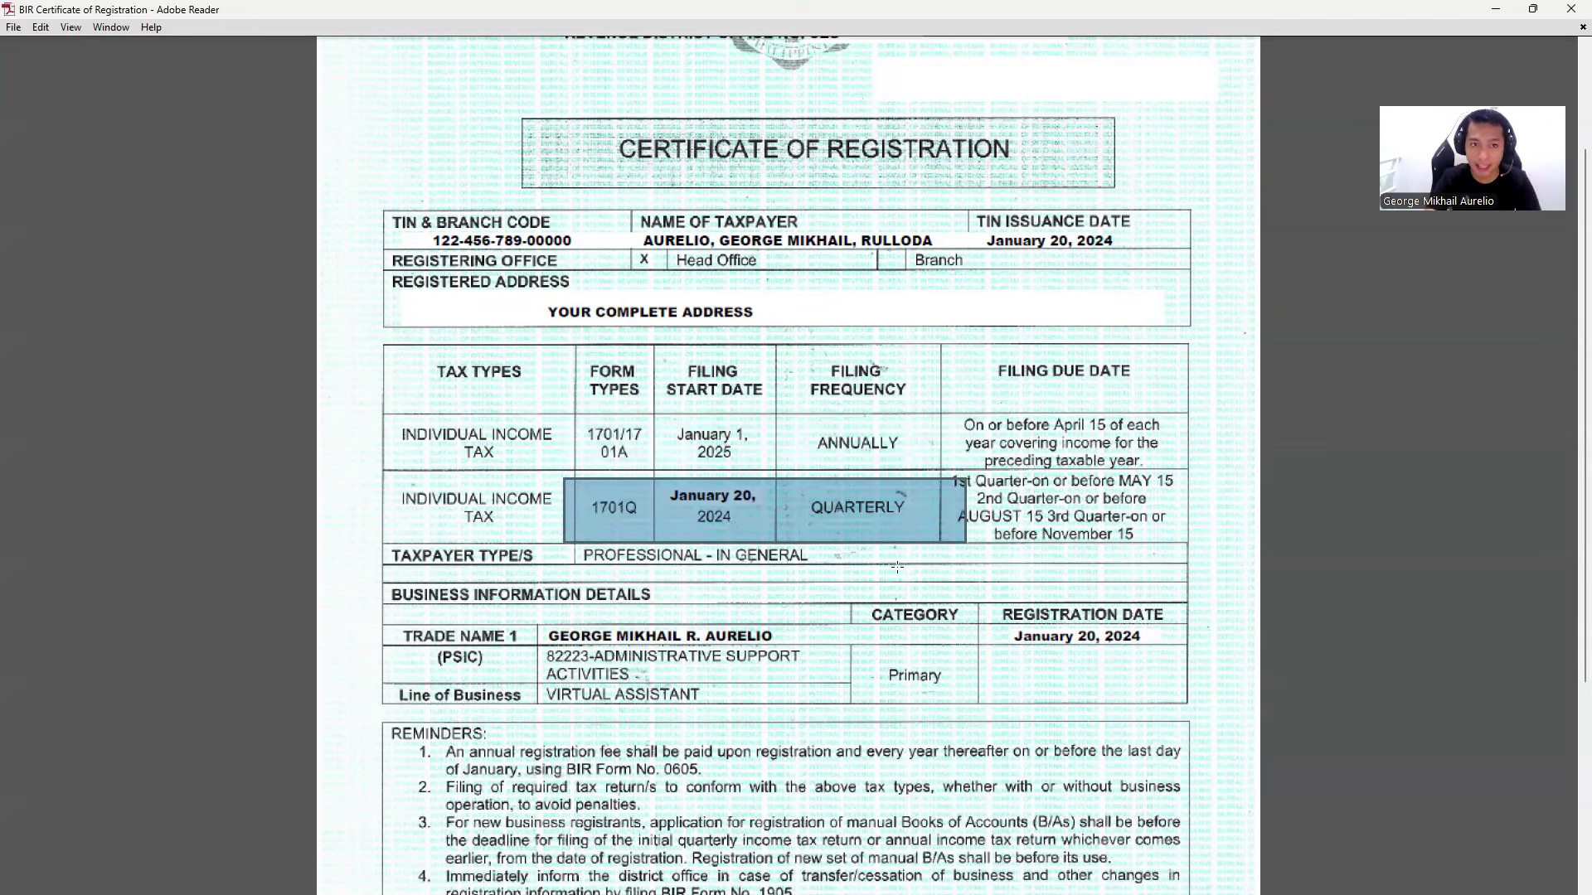
pyautogui.moveTo(383, 412); pyautogui.dragTo(1175, 470)
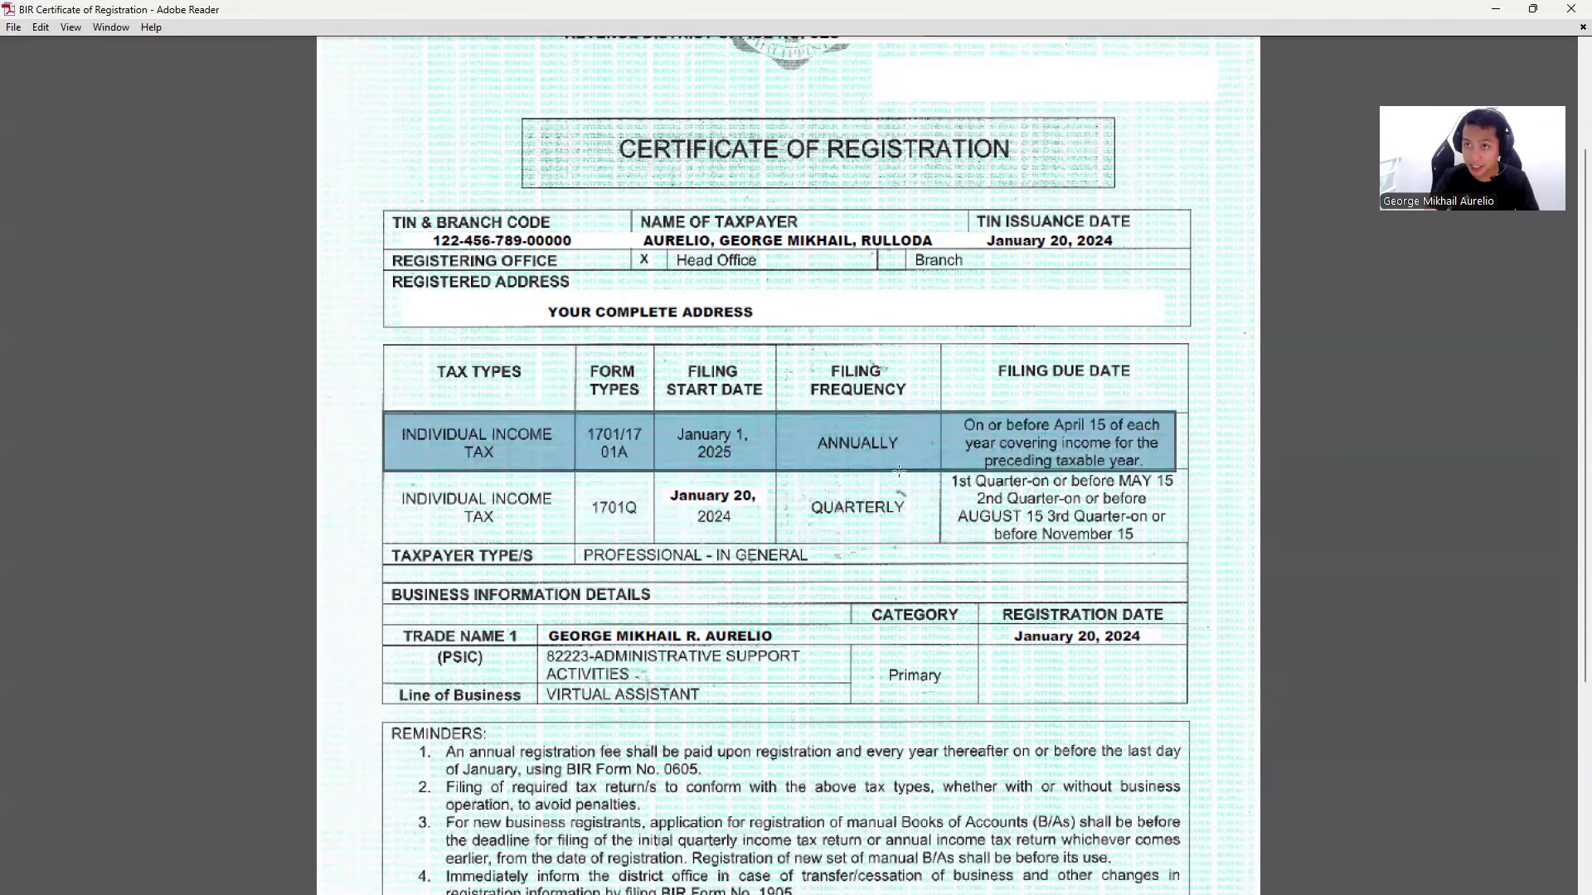
pyautogui.hotkey('alt', 'Tab')
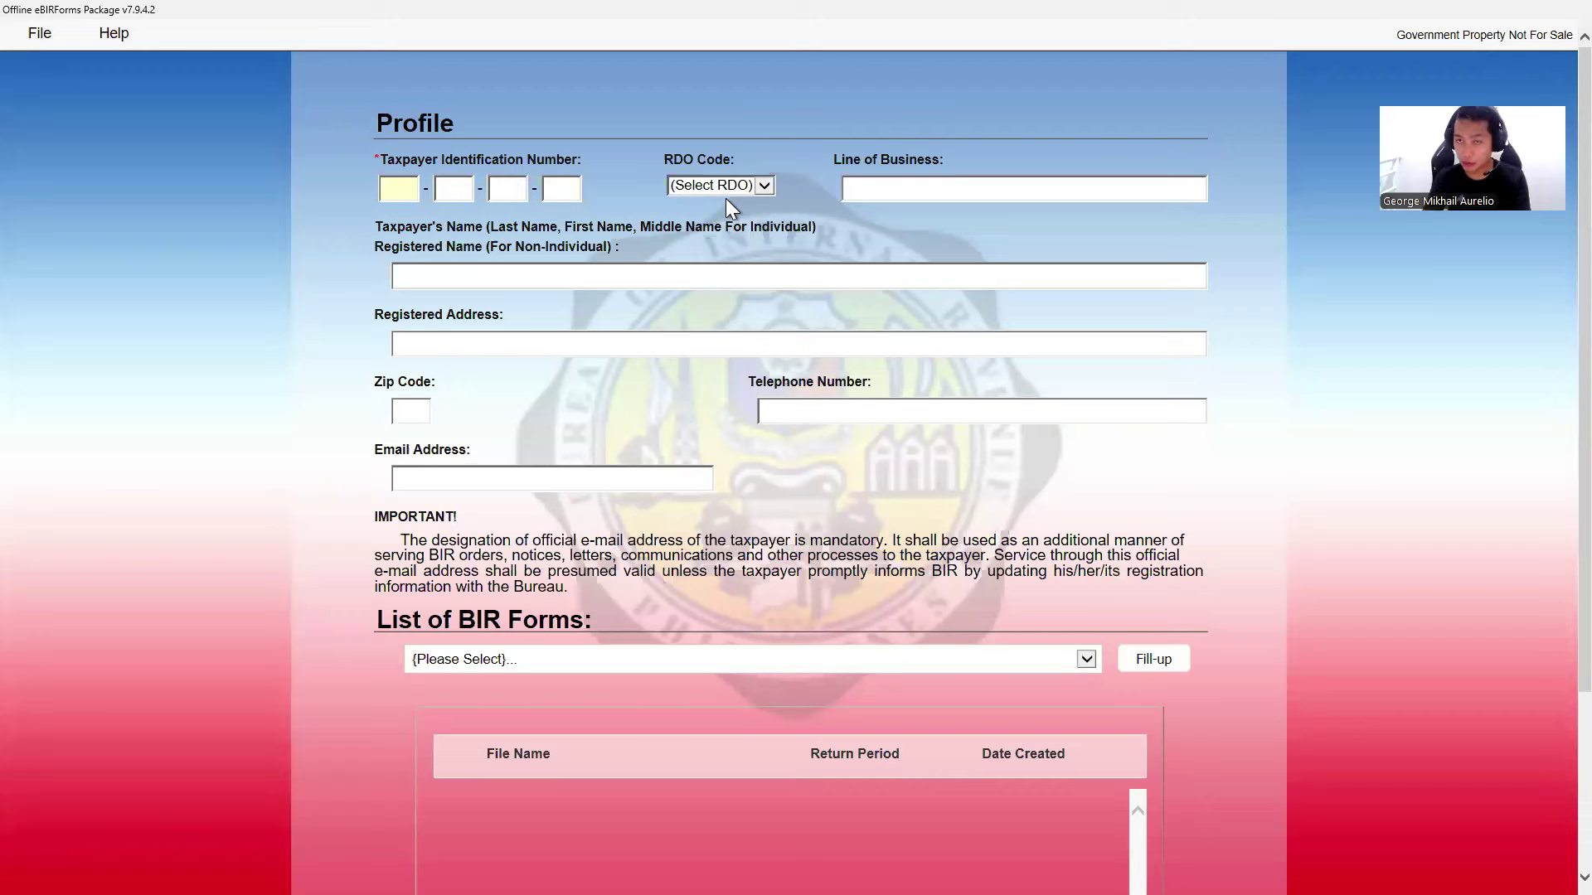
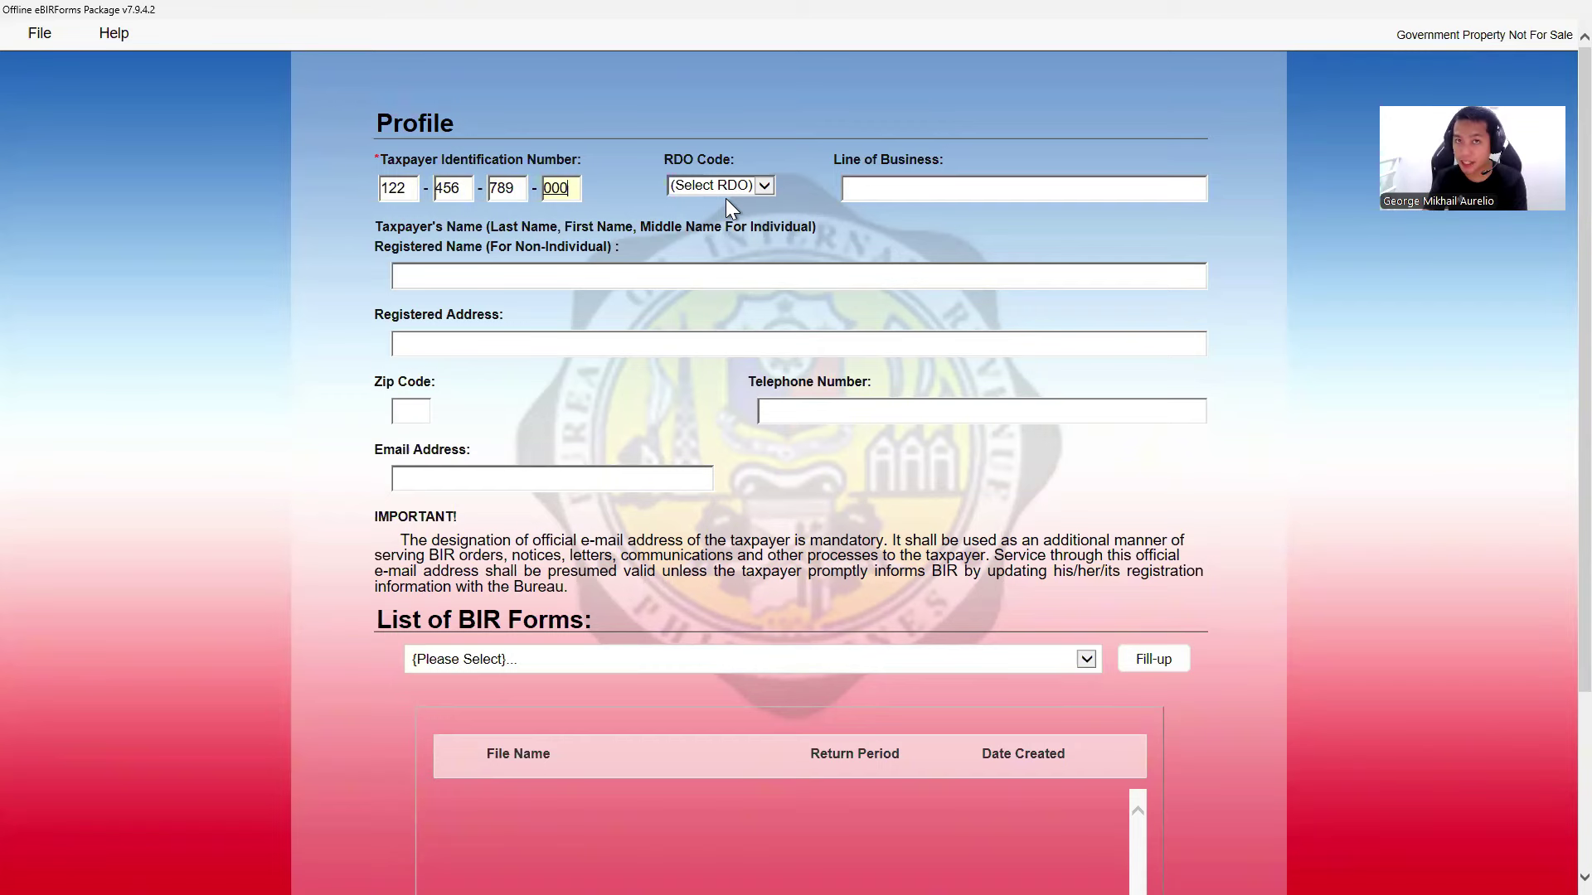
# - Enter the taxpayer's TIN to load the saved profile details
pyautogui.press('Tab')
pyautogui.press('Tab')
pyautogui.press('Tab')
pyautogui.press('Tab')
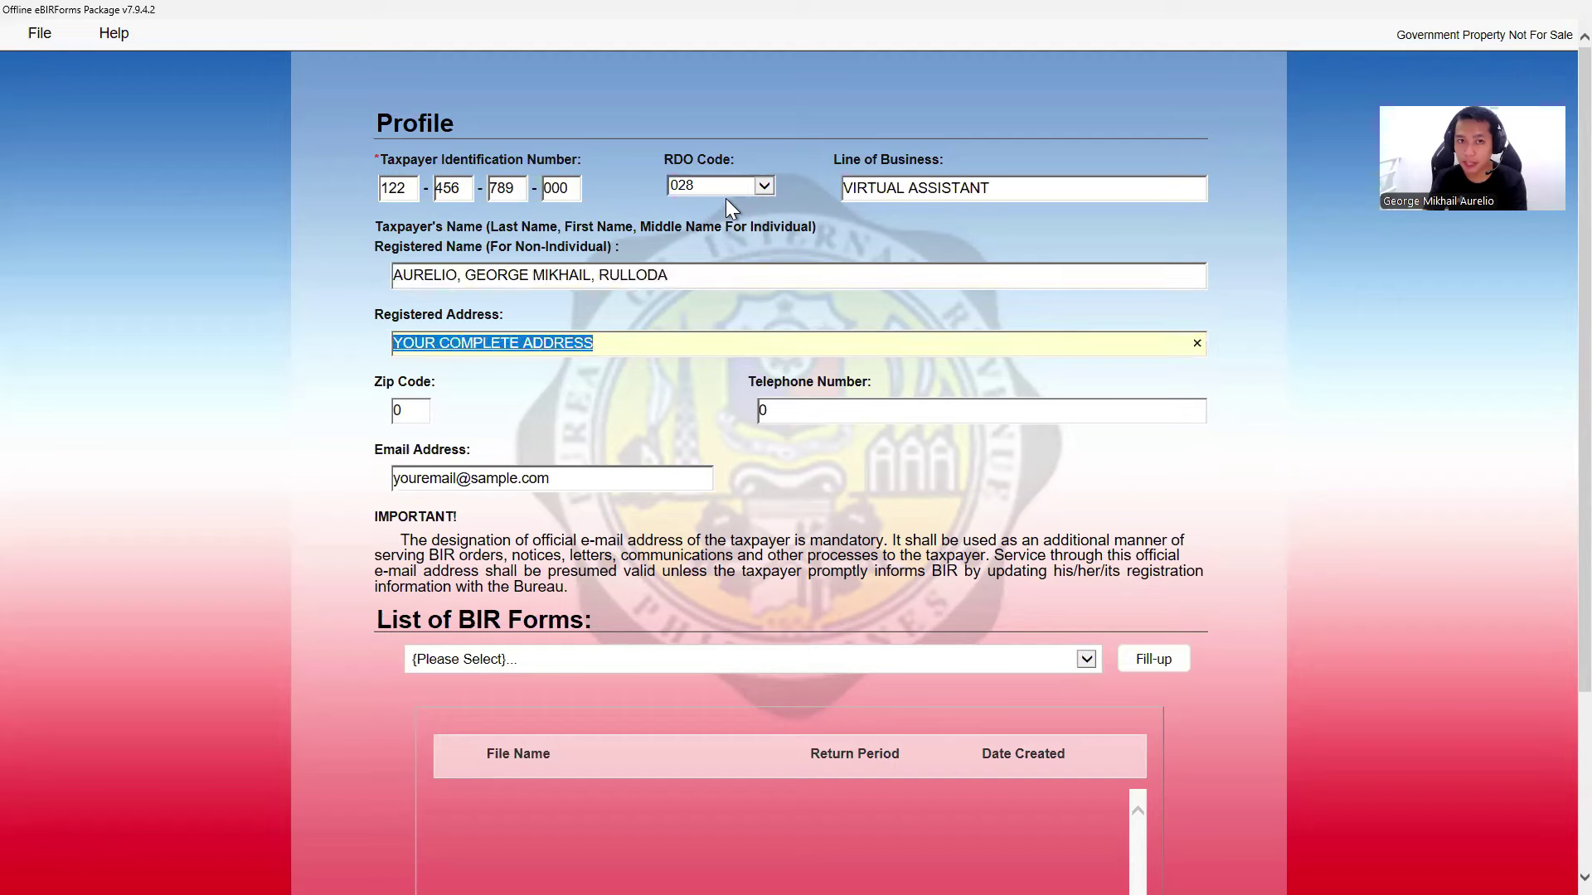
pyautogui.press('Tab')
pyautogui.press('Tab')
pyautogui.scroll(-3, 748, 373)
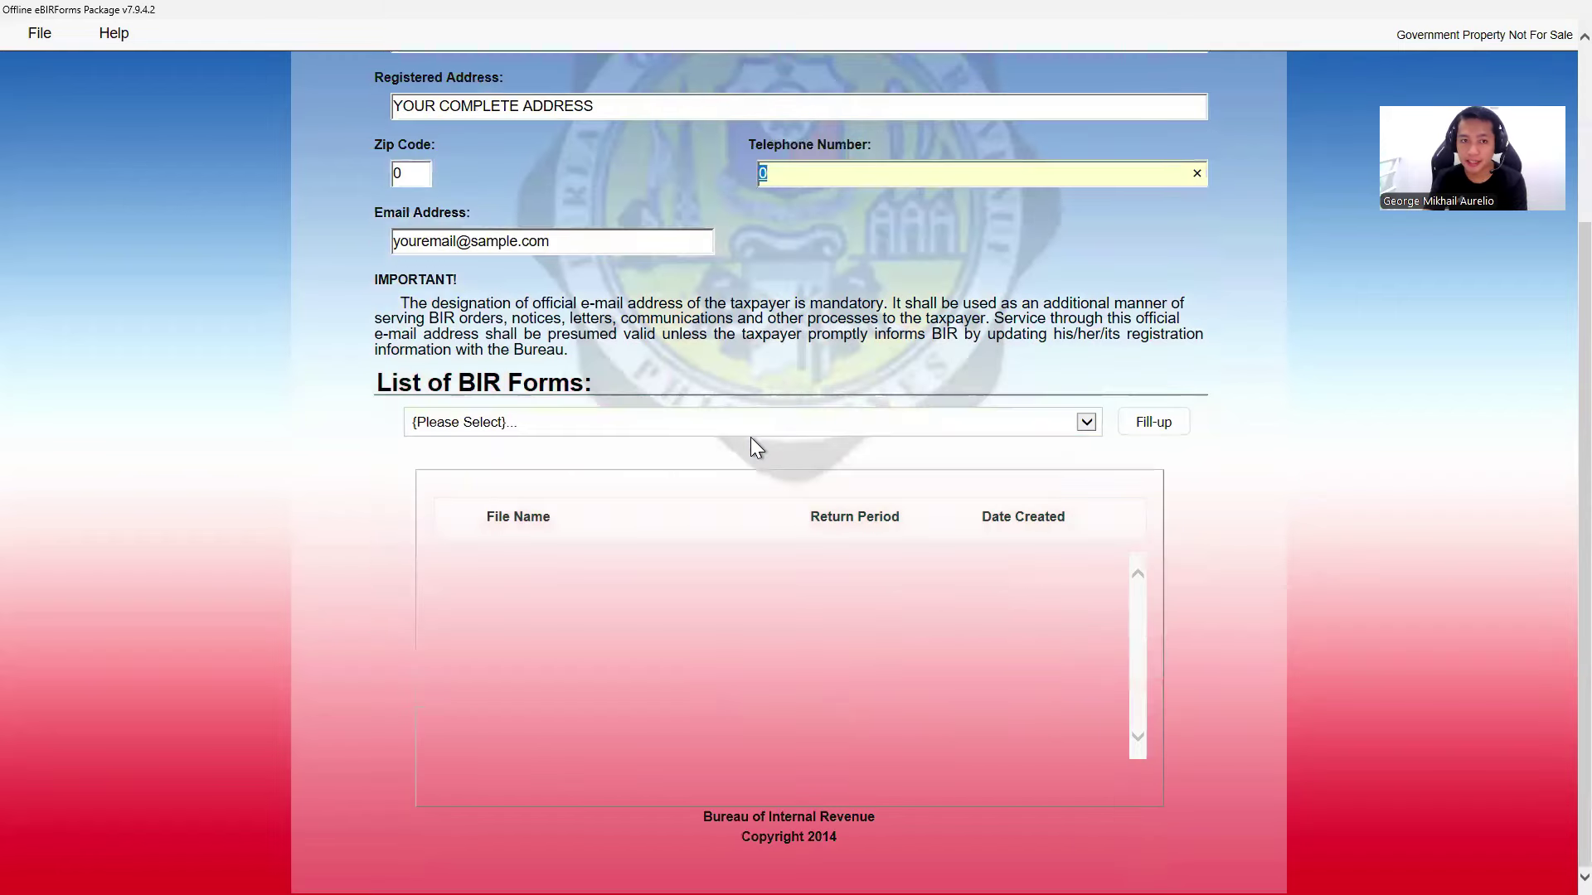
pyautogui.press('Tab')
pyautogui.press('Tab')
# - Choose BIR Form 1701A and start a new Fill-up return
pyautogui.click(682, 426)
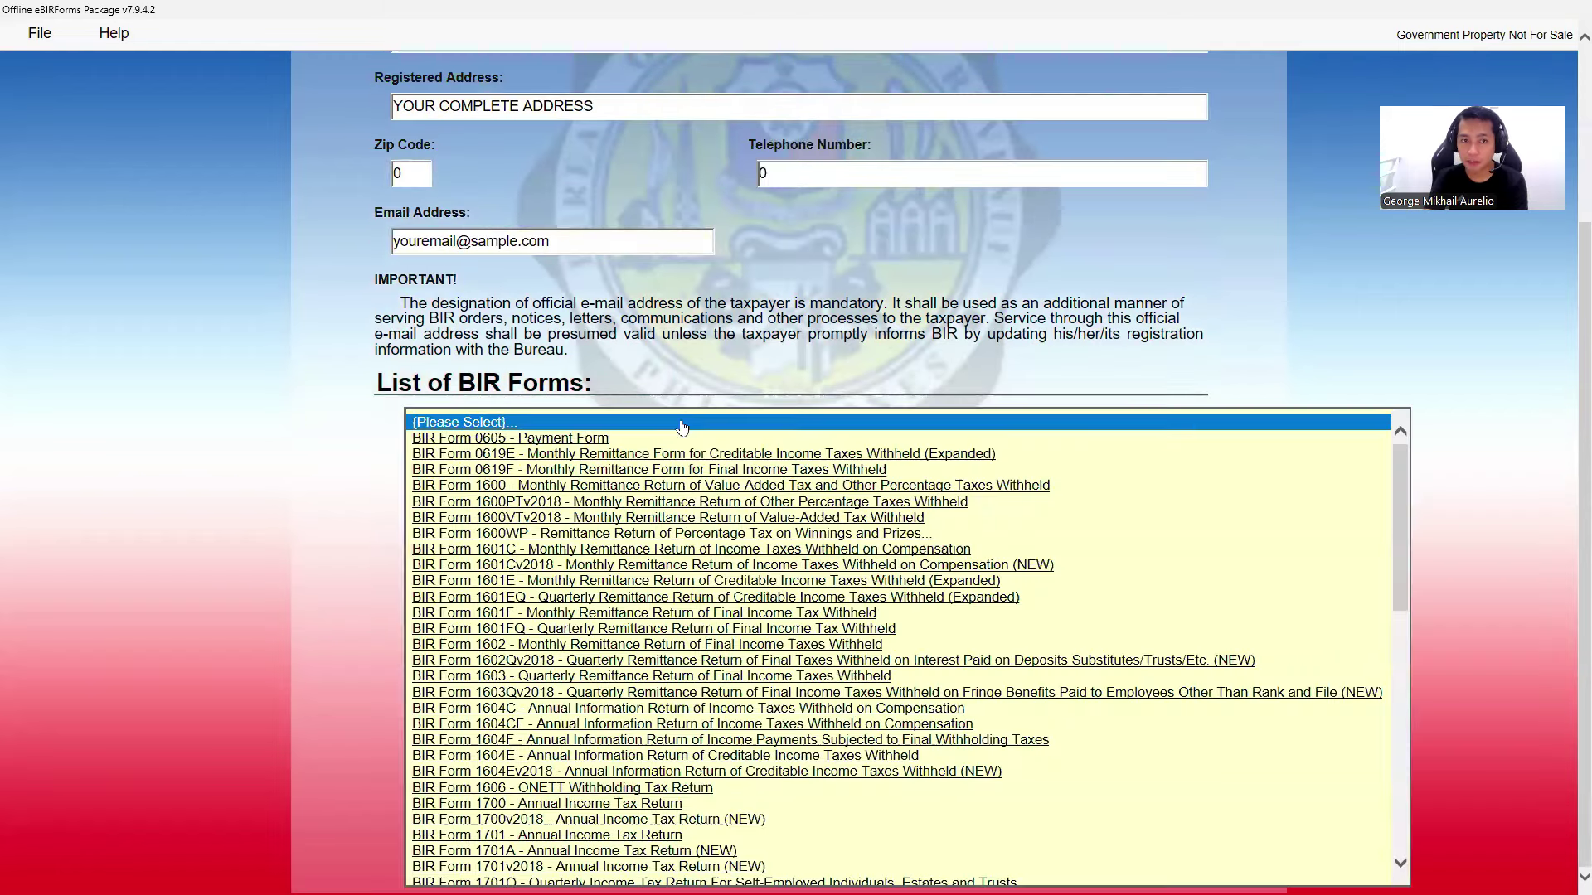
pyautogui.scroll(-6, 742, 531)
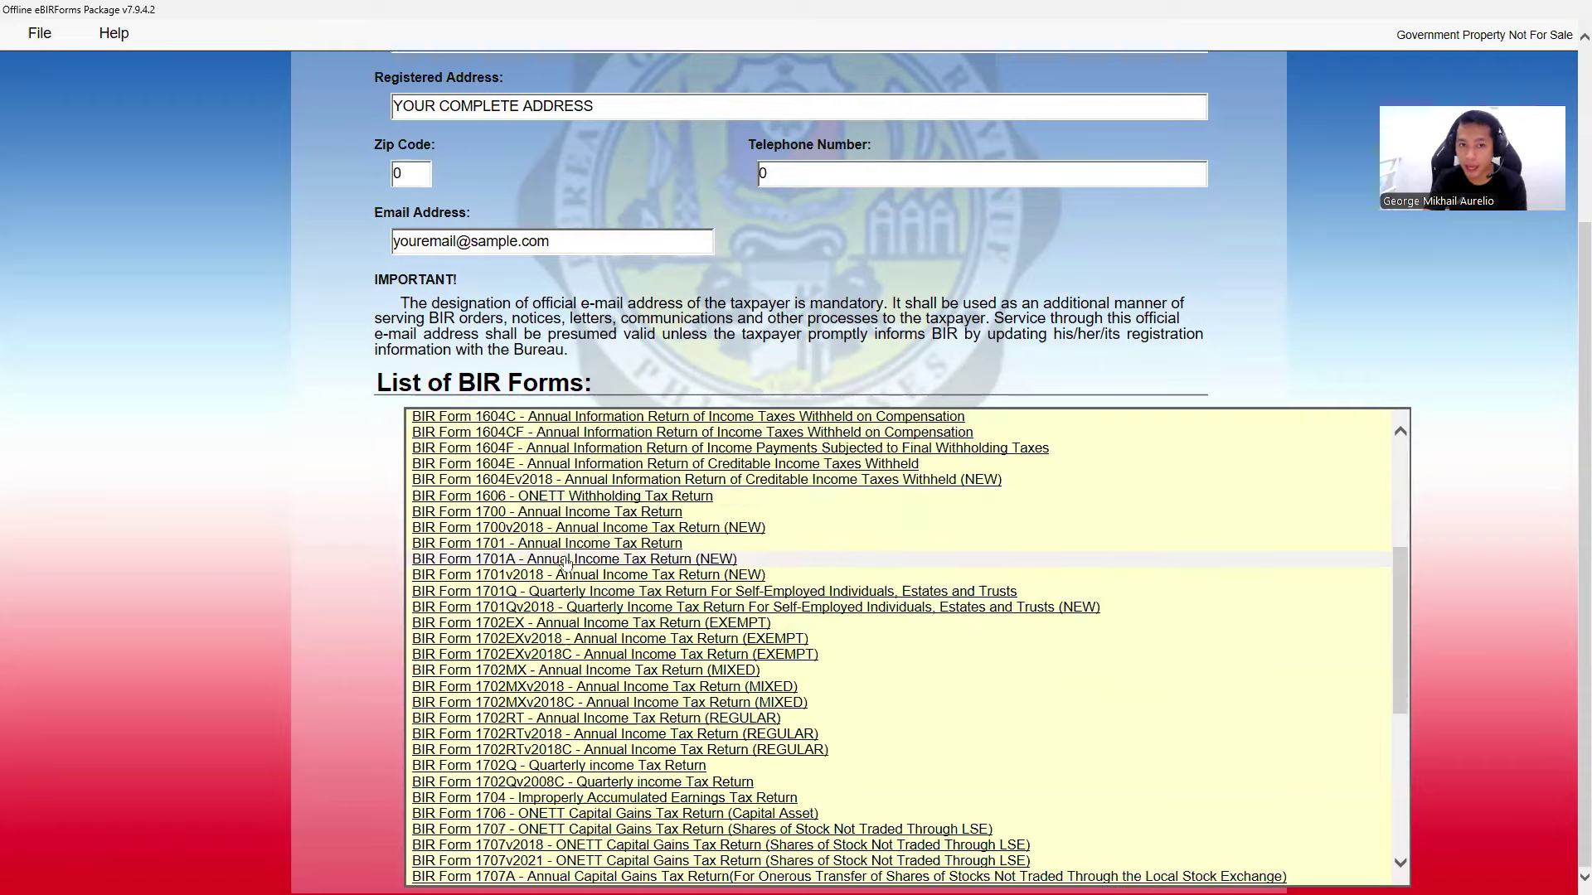
pyautogui.click(570, 567)
pyautogui.click(1159, 424)
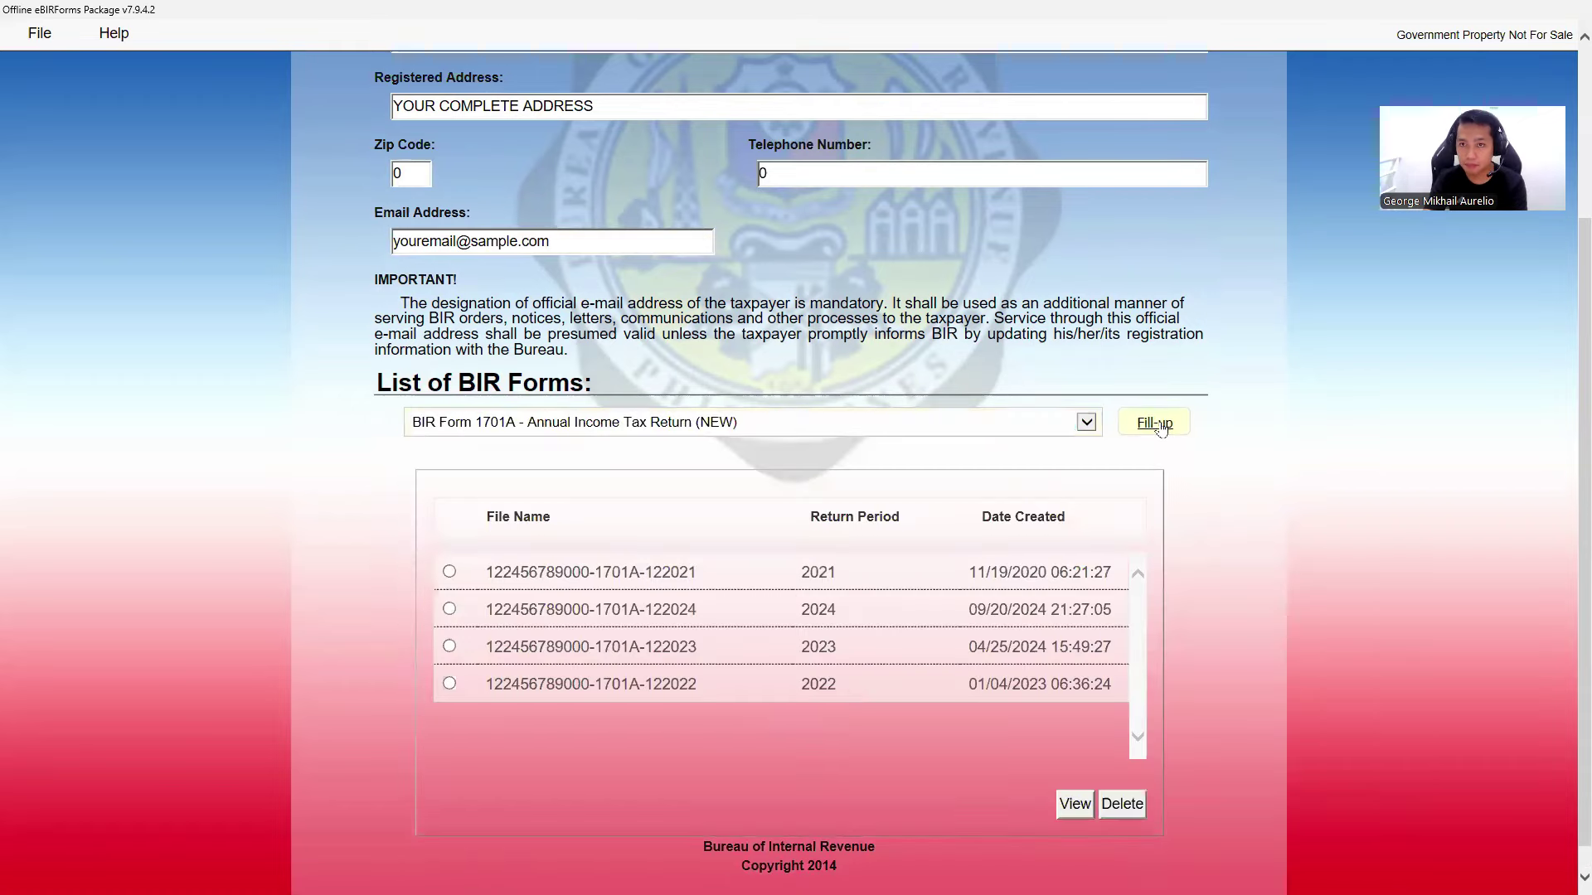
pyautogui.click(916, 516)
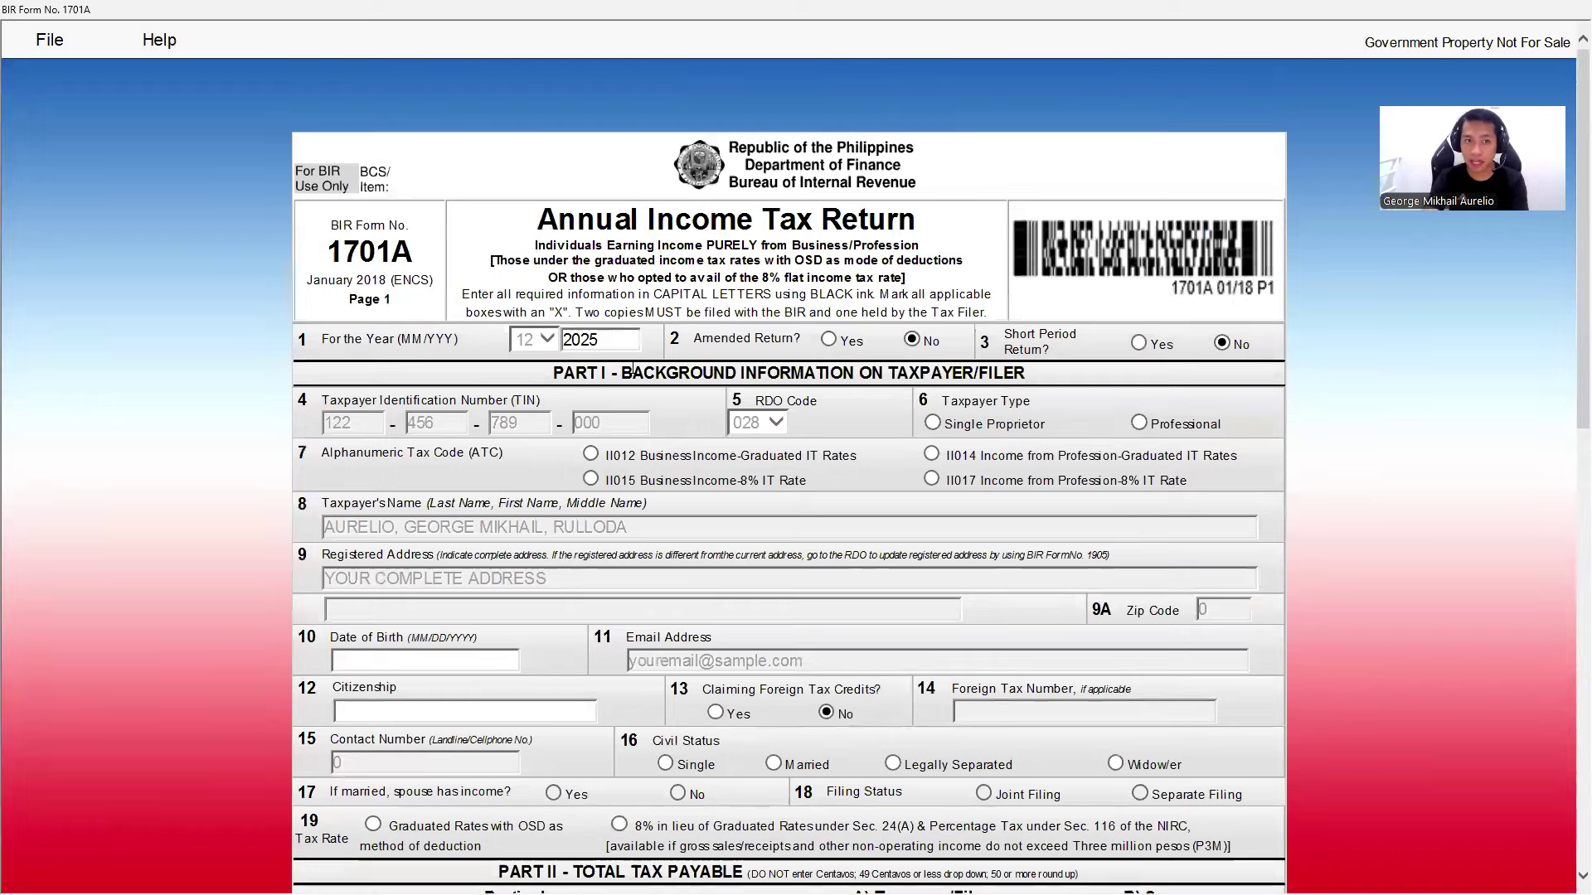
# - Change the return year to 2024 and set the taxpayer type to Professional
pyautogui.click(593, 345)
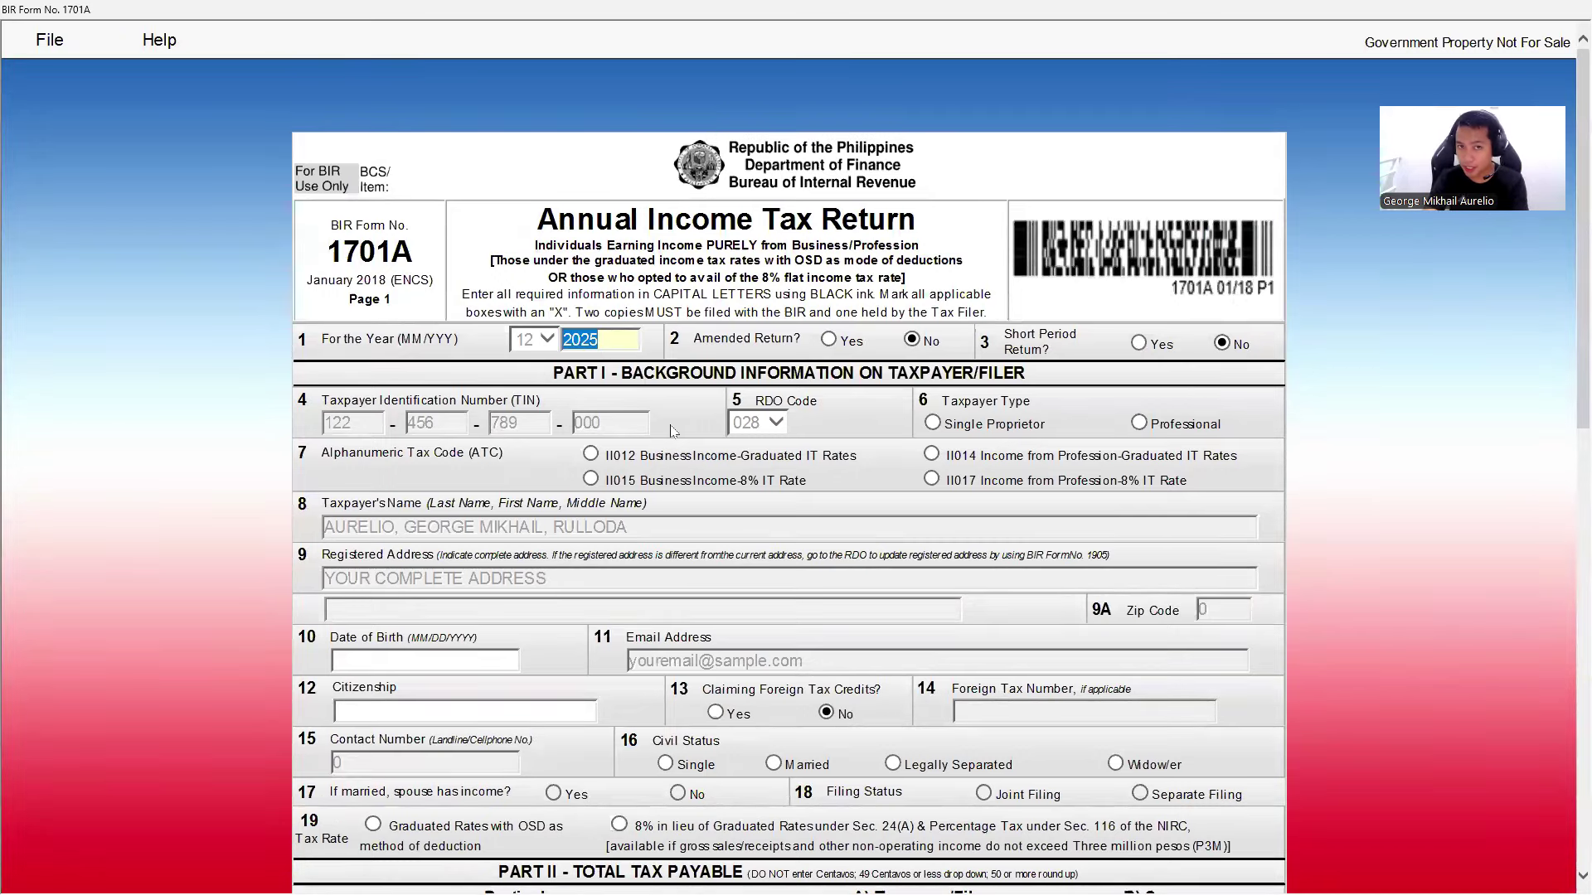
pyautogui.click(613, 343)
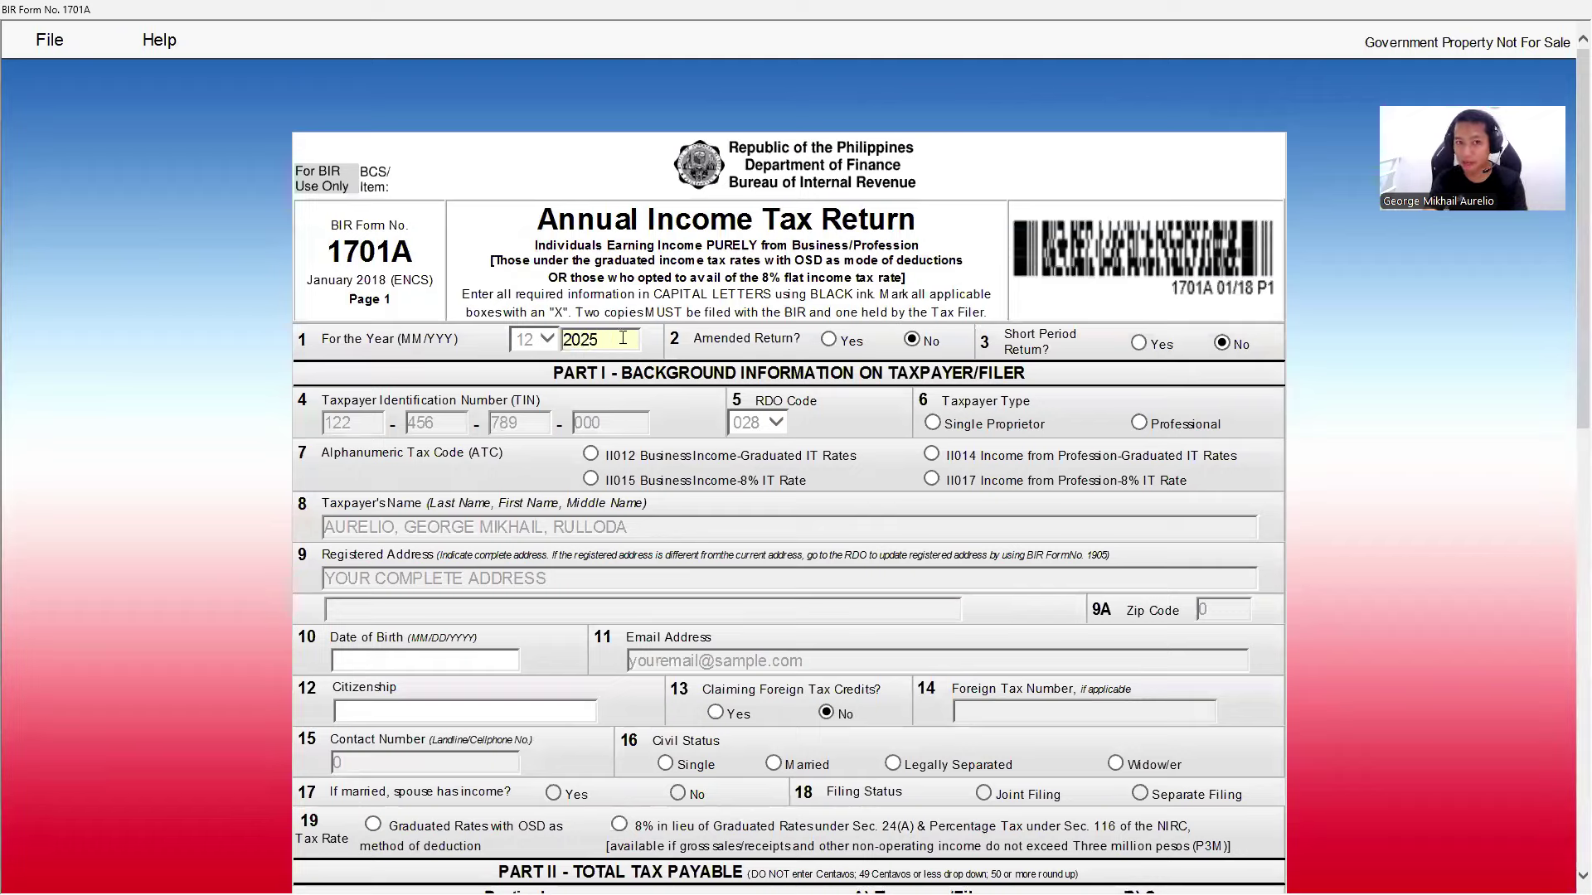
pyautogui.press('BackSpace')
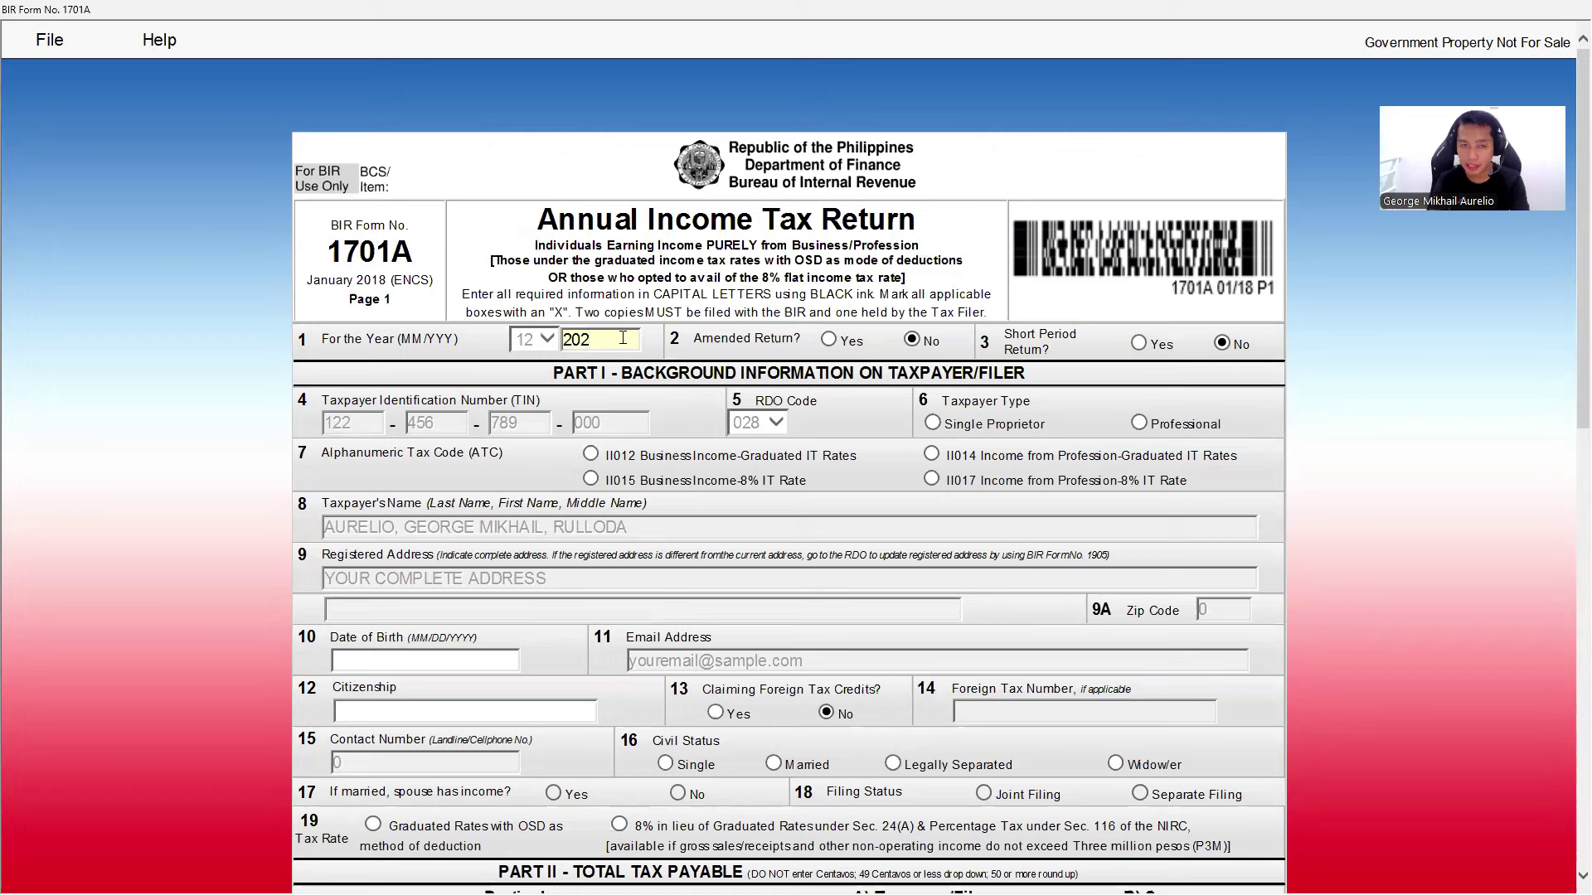
pyautogui.write('4')
pyautogui.scroll(-3, 508, 450)
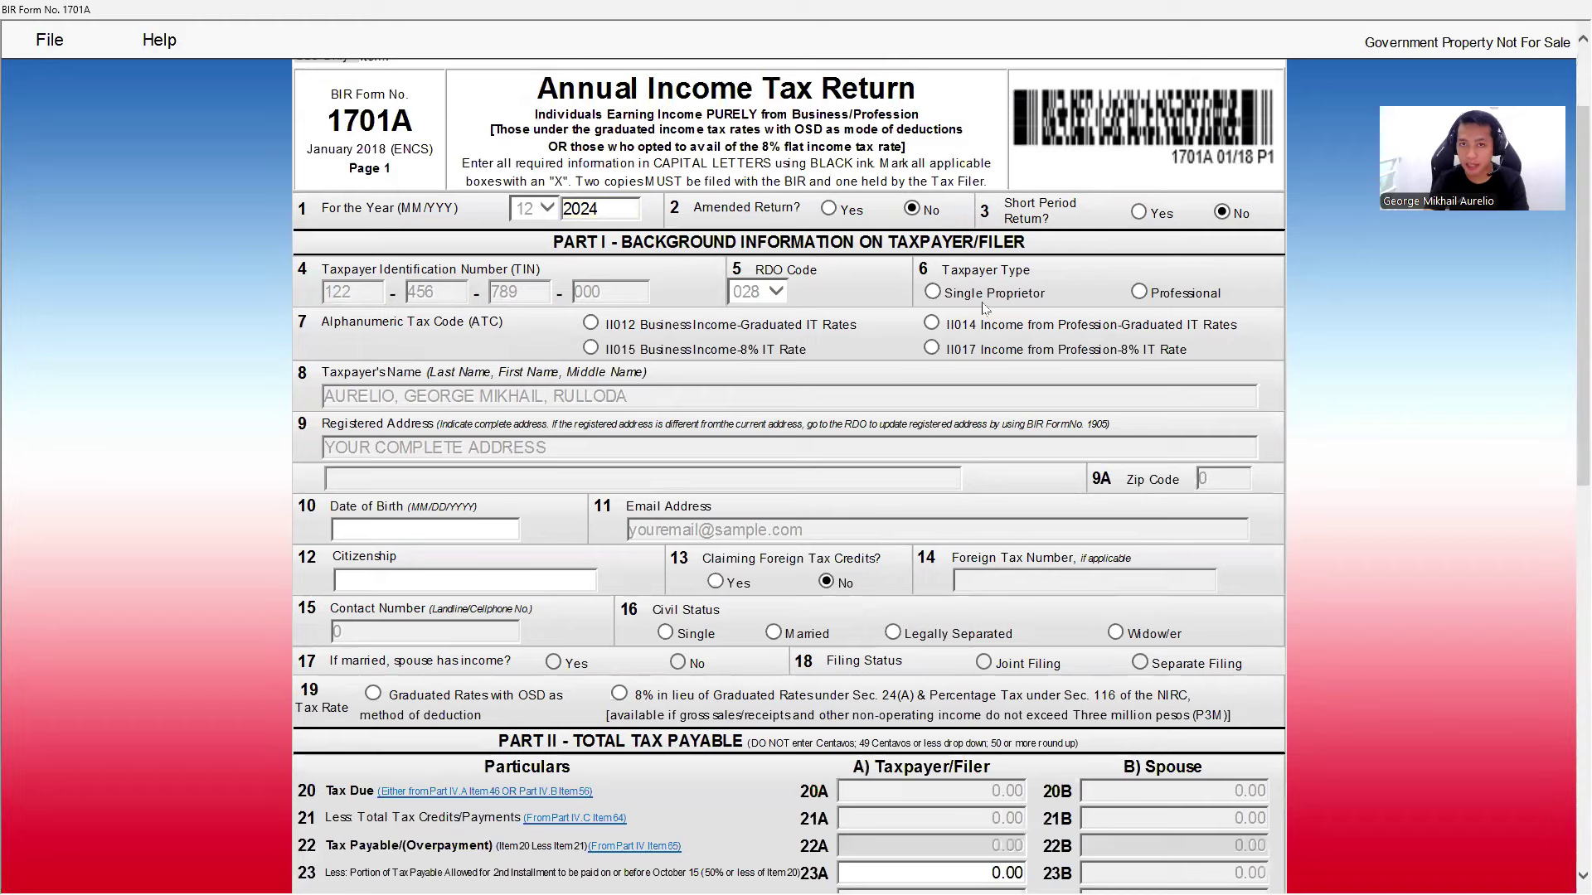
pyautogui.click(1139, 292)
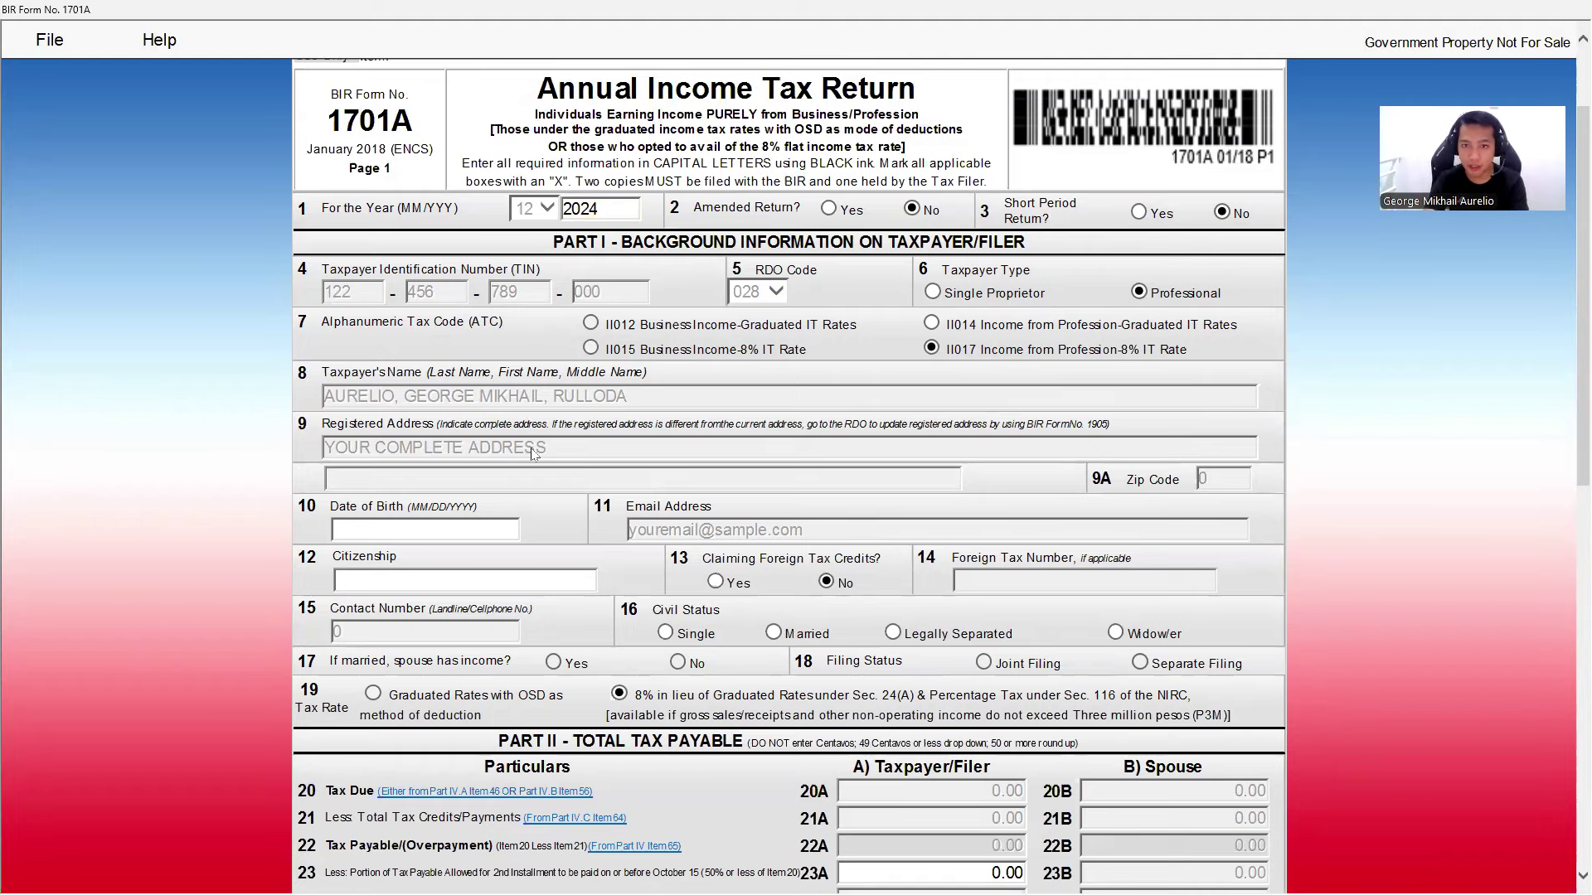
# - Enter the date of birth, FILIPINO citizenship, and Married civil status
pyautogui.scroll(-2, 535, 455)
pyautogui.click(444, 398)
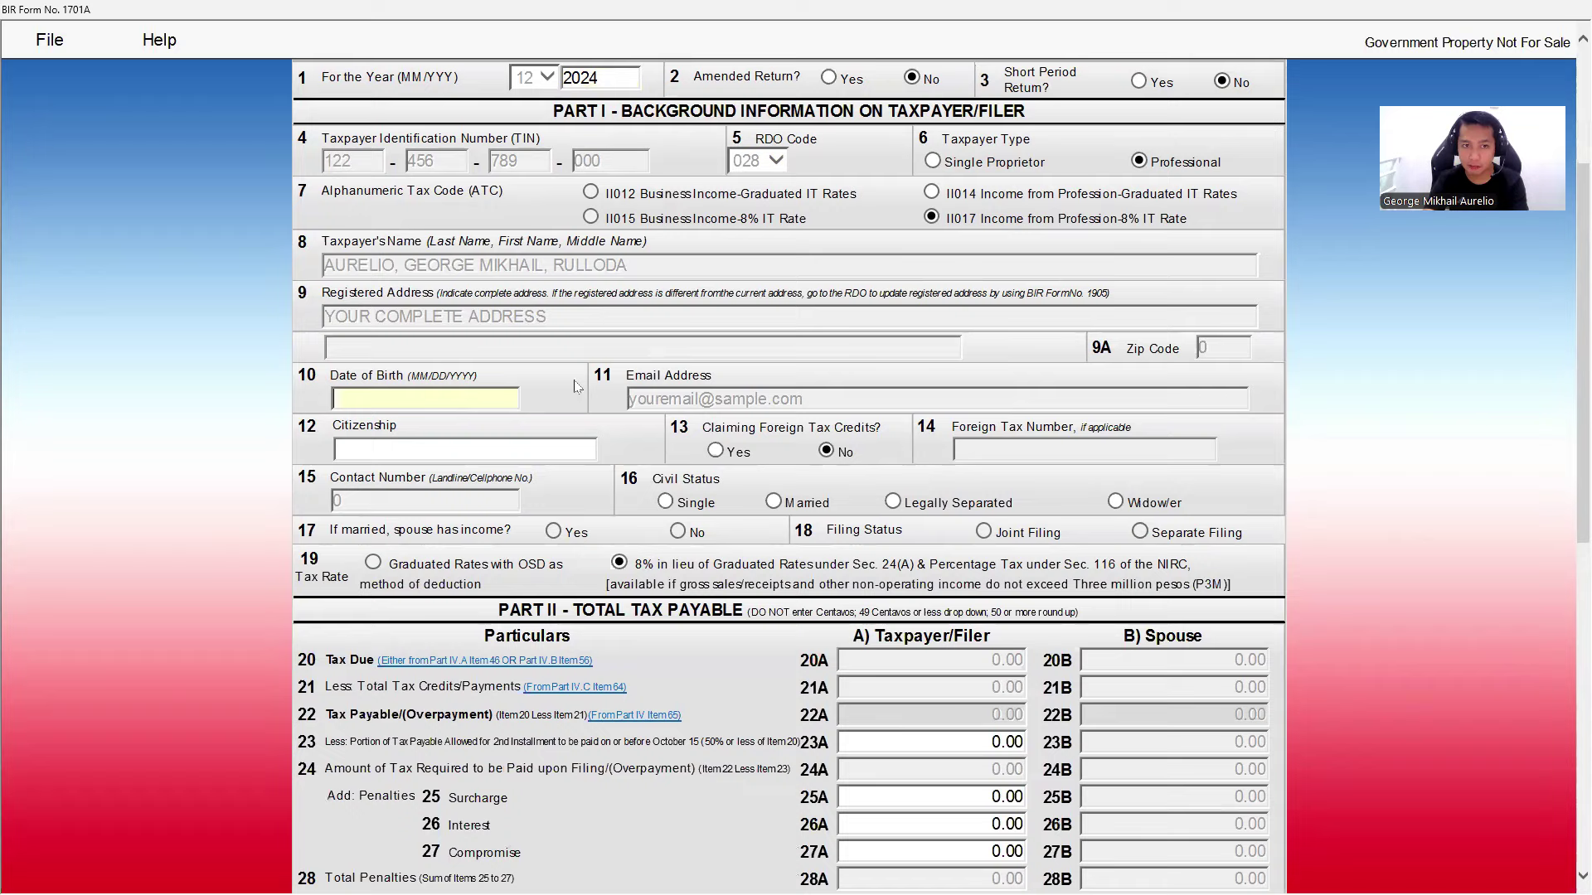
pyautogui.write('09/09/1991')
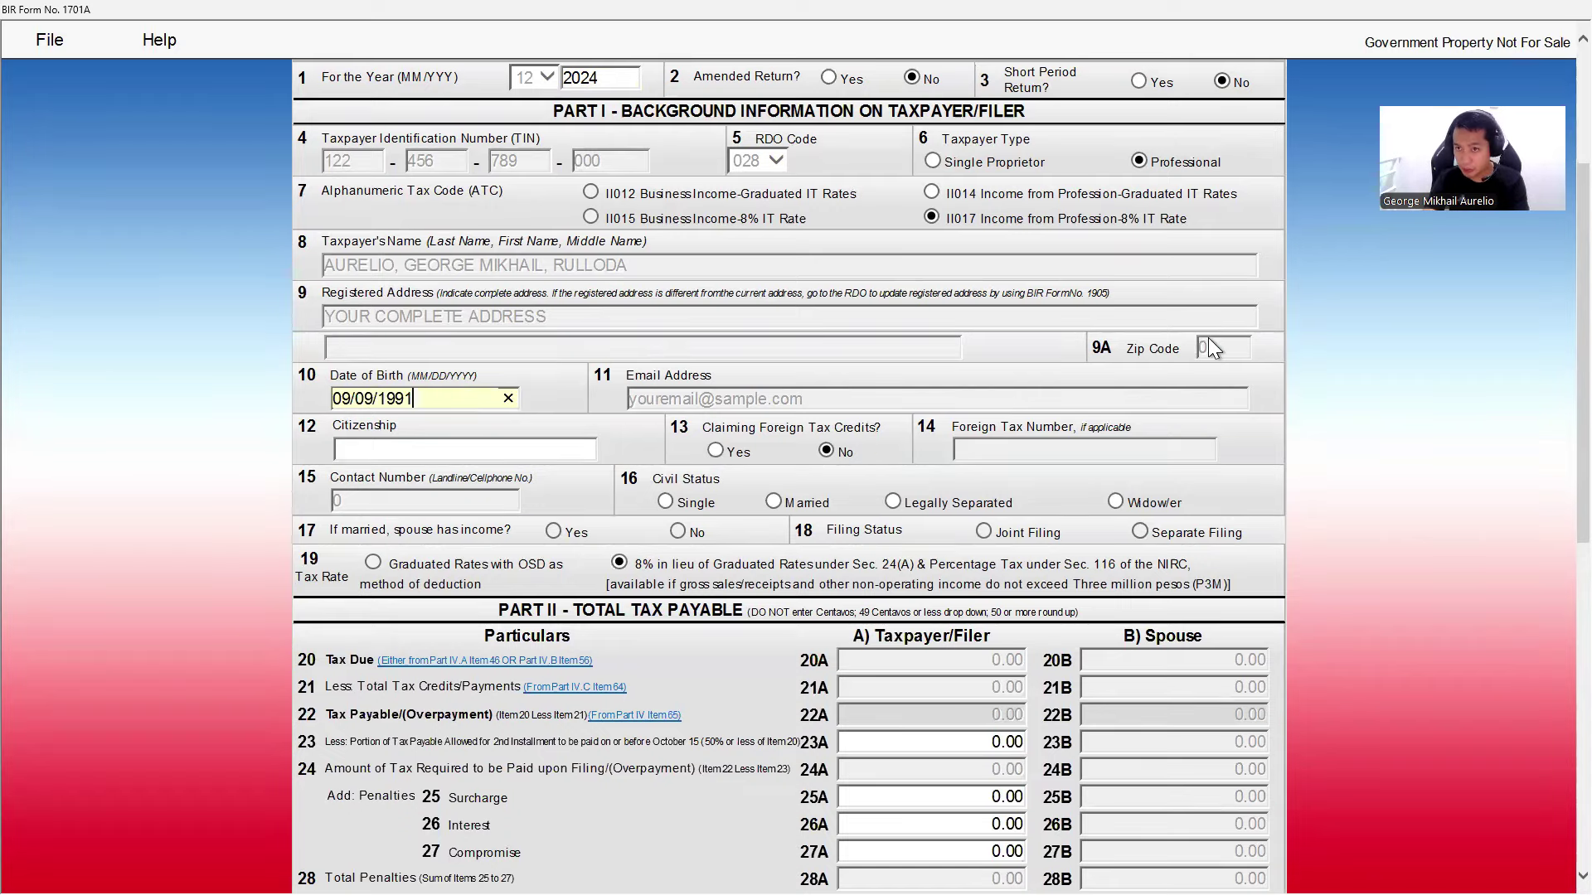
pyautogui.doubleClick(605, 374)
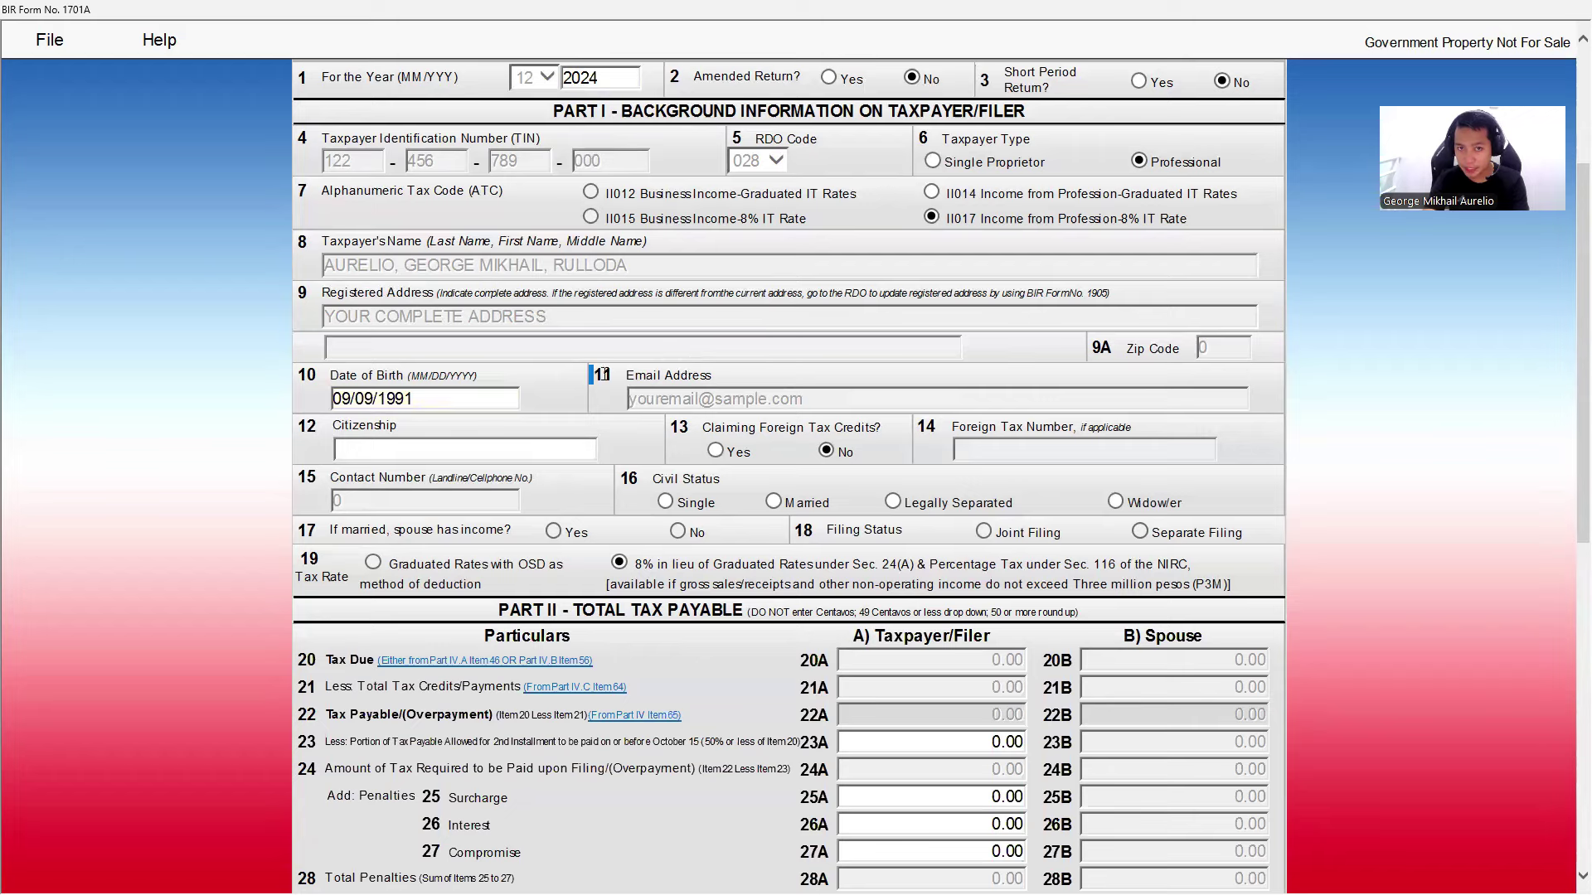
pyautogui.click(459, 446)
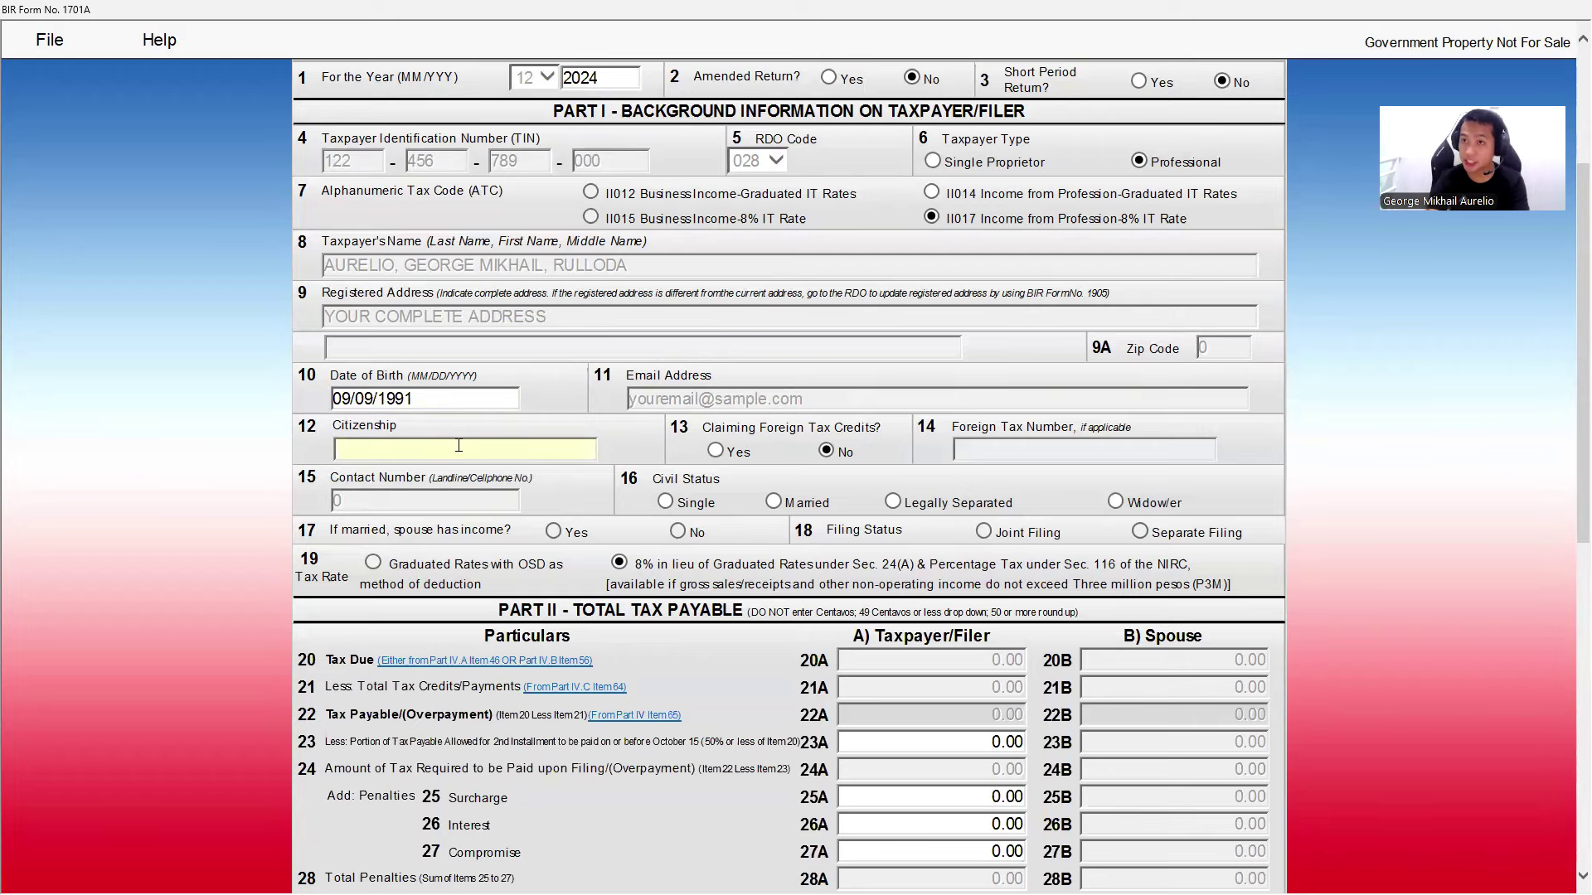
pyautogui.press('capslock')
pyautogui.write('FILIP')
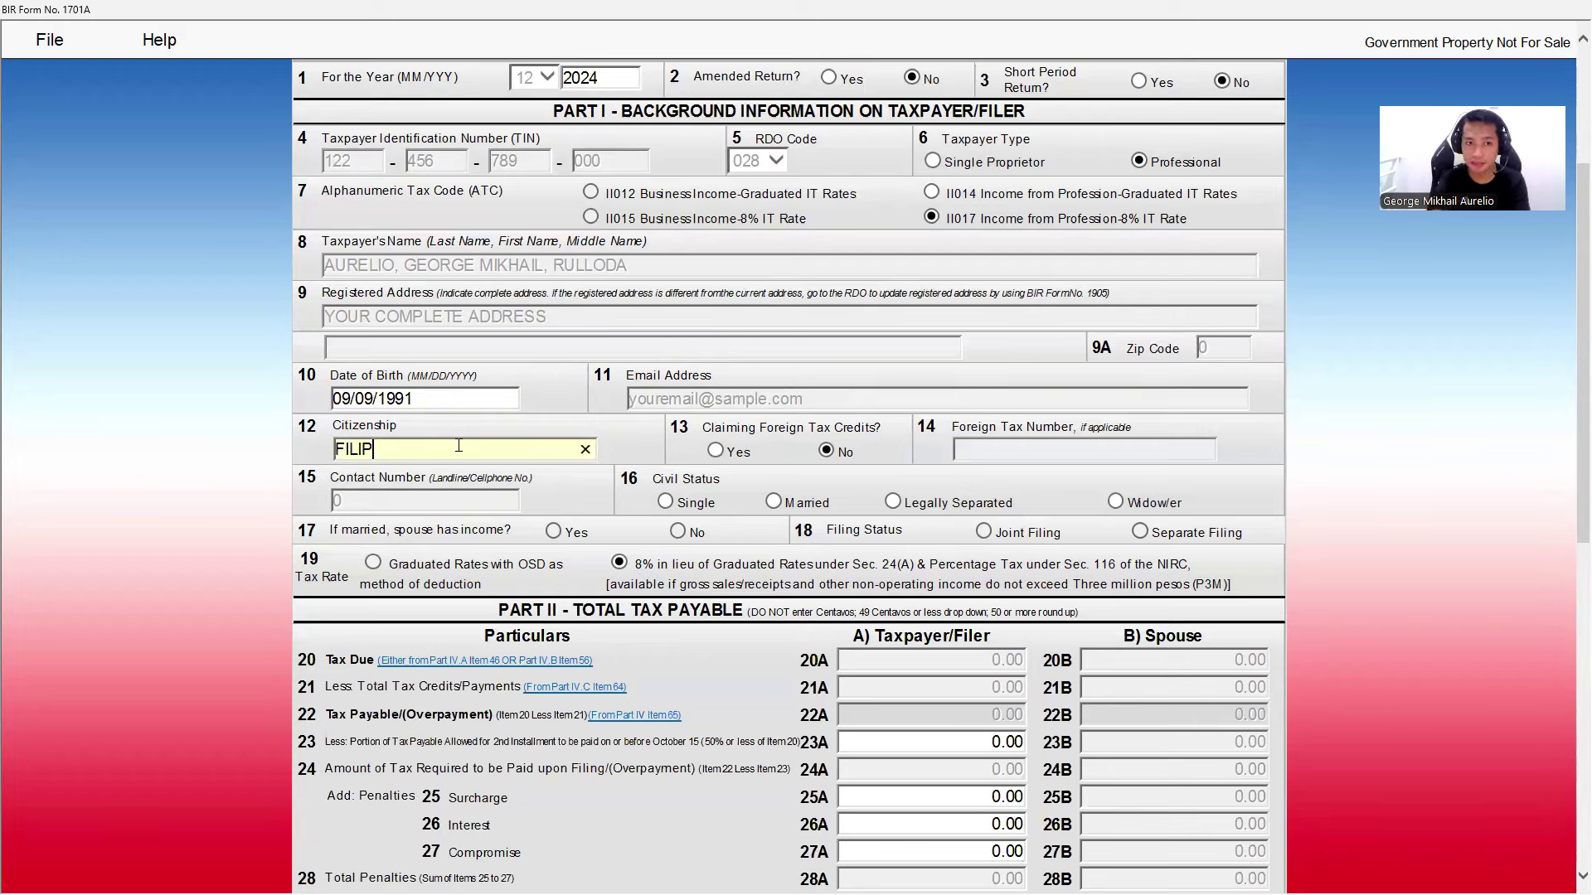
pyautogui.write('INO')
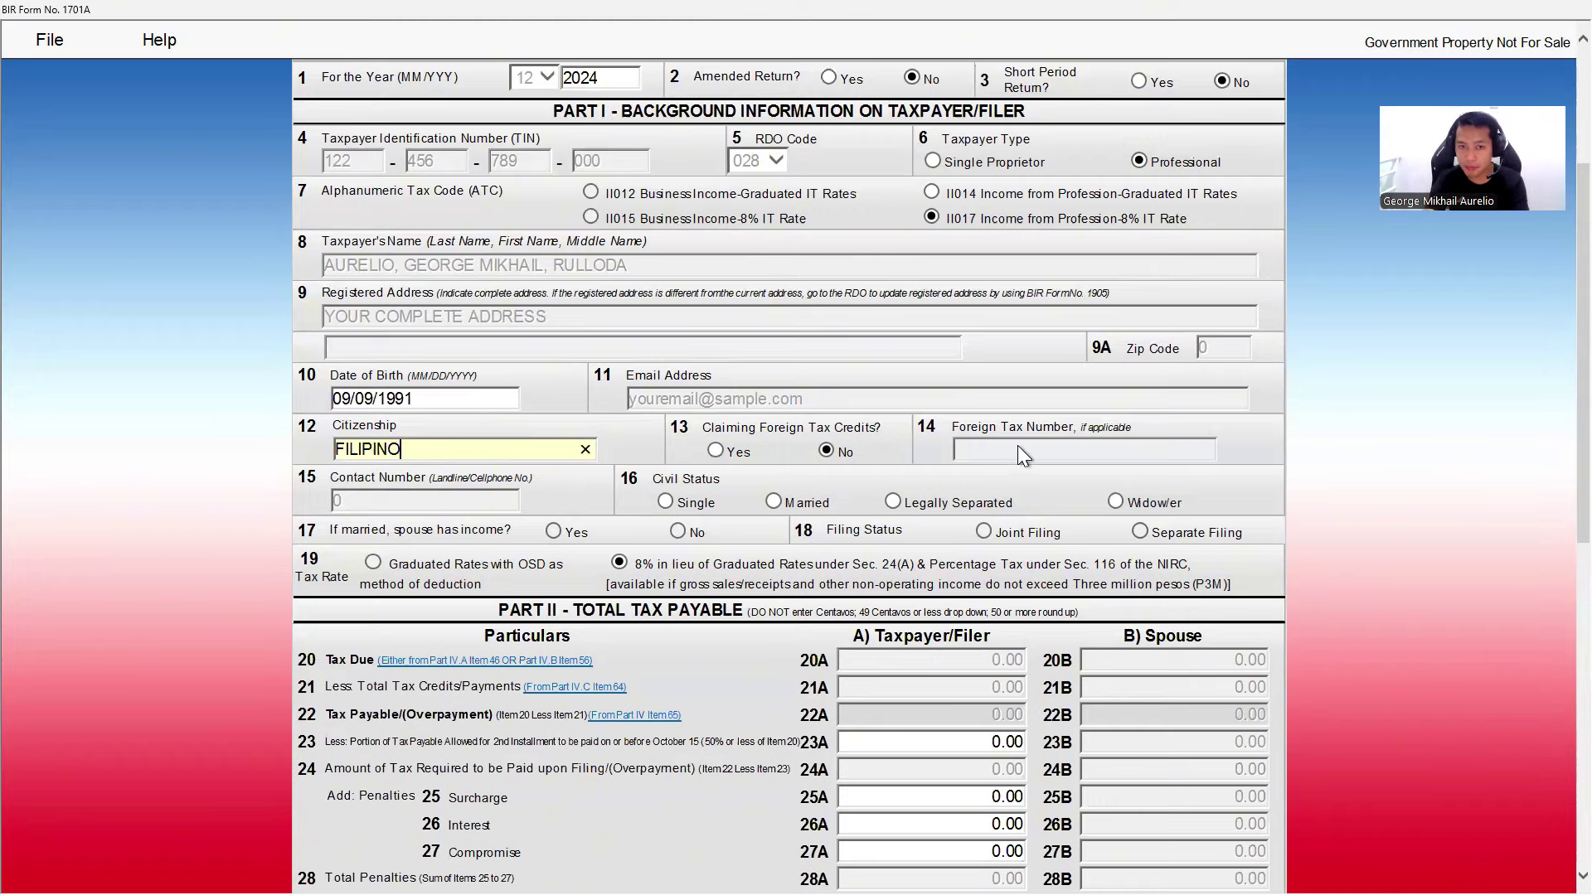
pyautogui.click(435, 501)
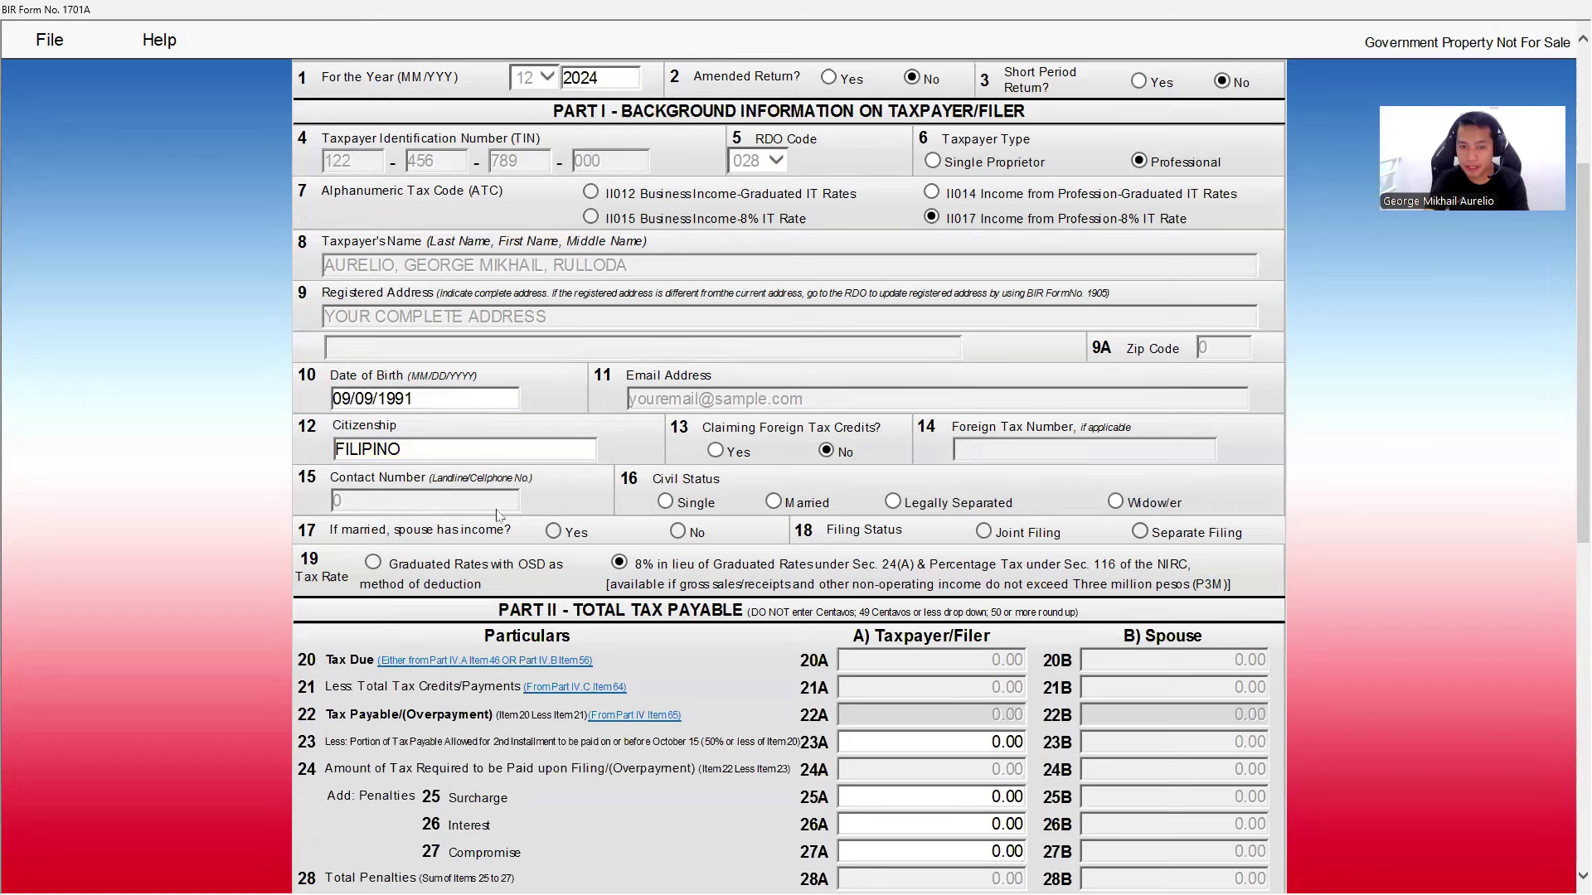
pyautogui.click(774, 503)
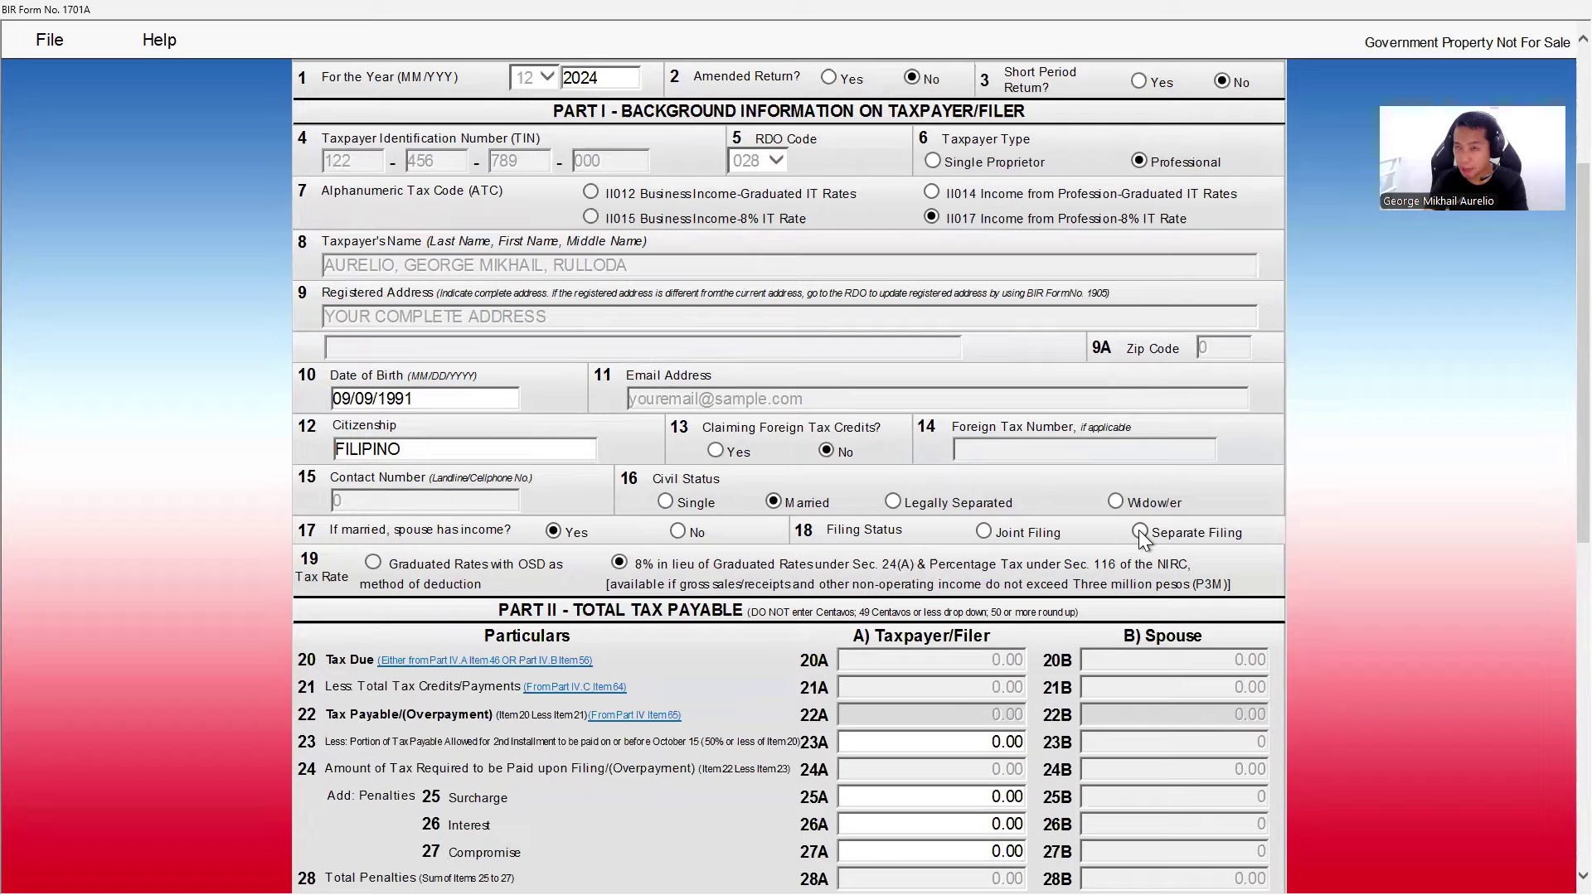
pyautogui.scroll(-9, 1161, 544)
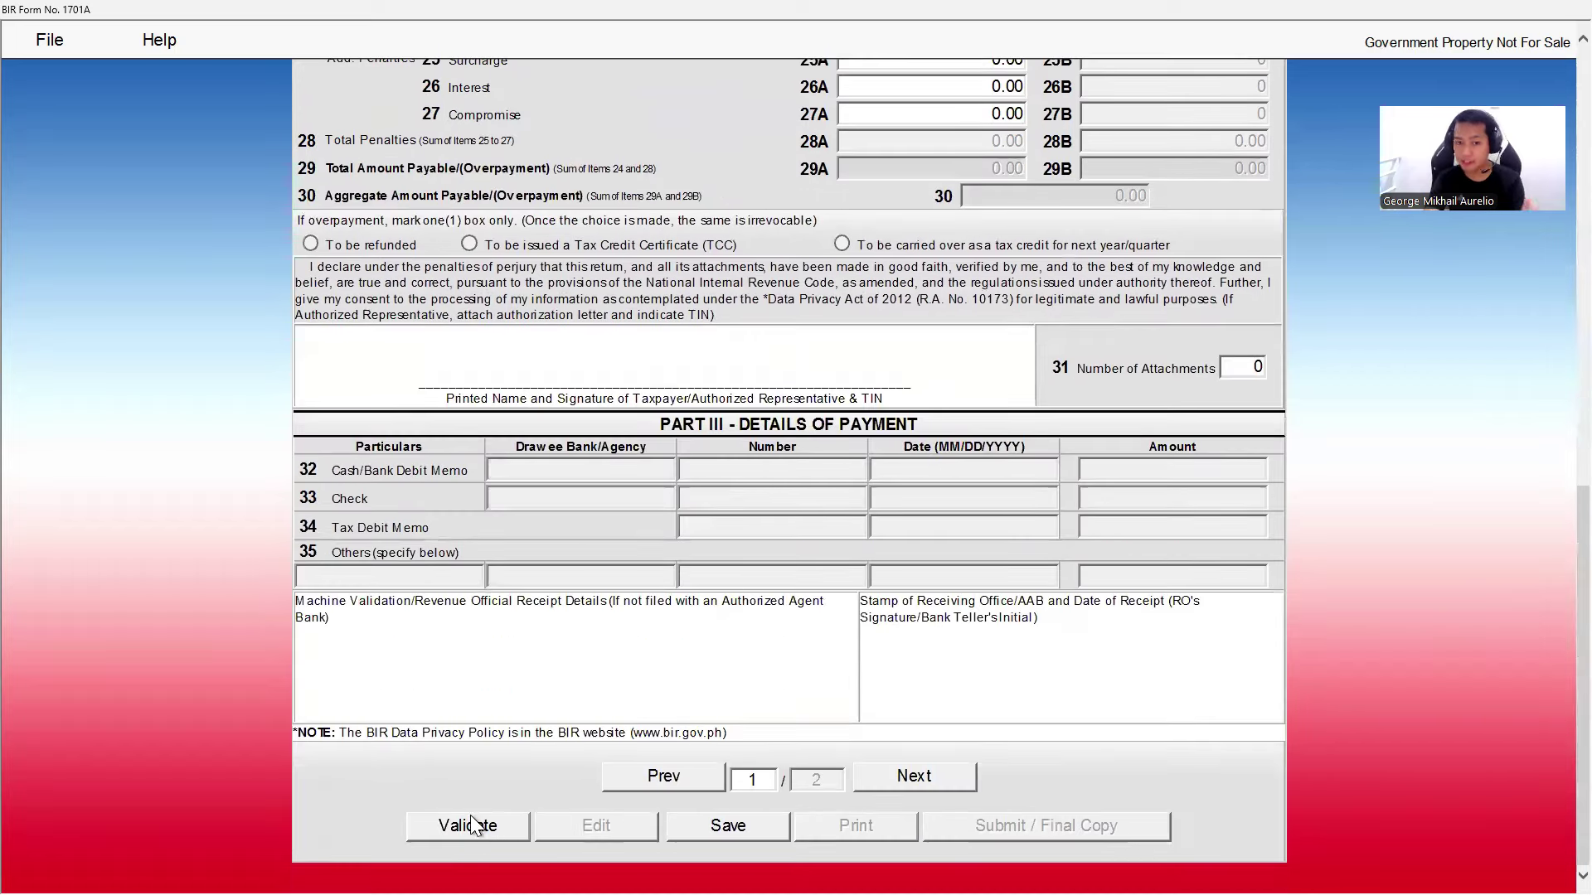
# - Validate the 1701A, reopen it for editing, and go to page 2's 8% section
pyautogui.click(468, 827)
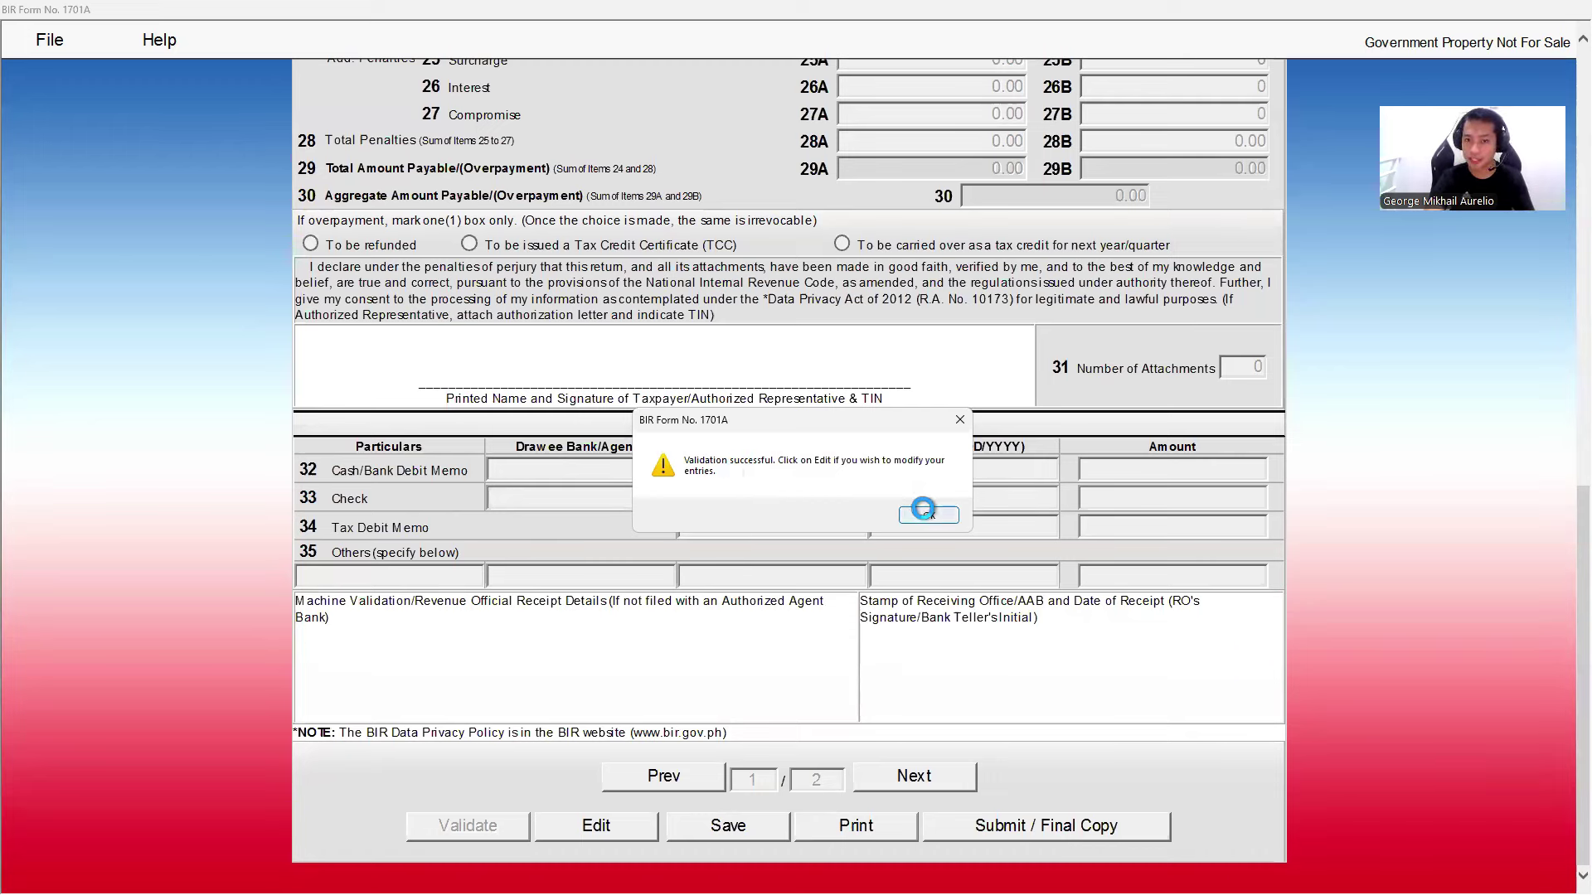
pyautogui.click(925, 512)
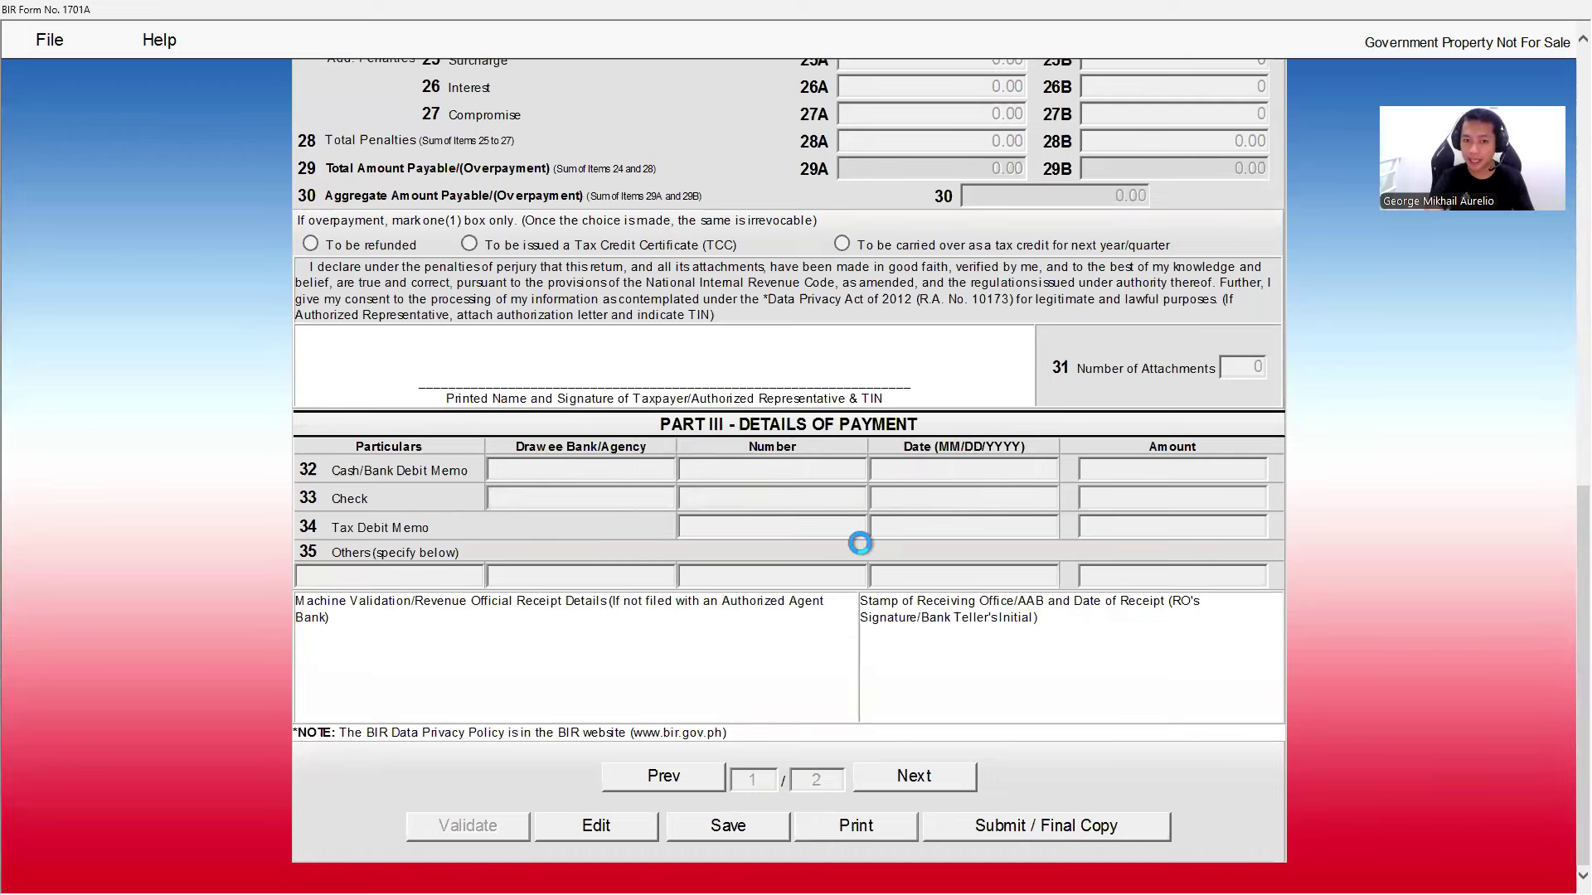
pyautogui.click(596, 826)
pyautogui.click(915, 775)
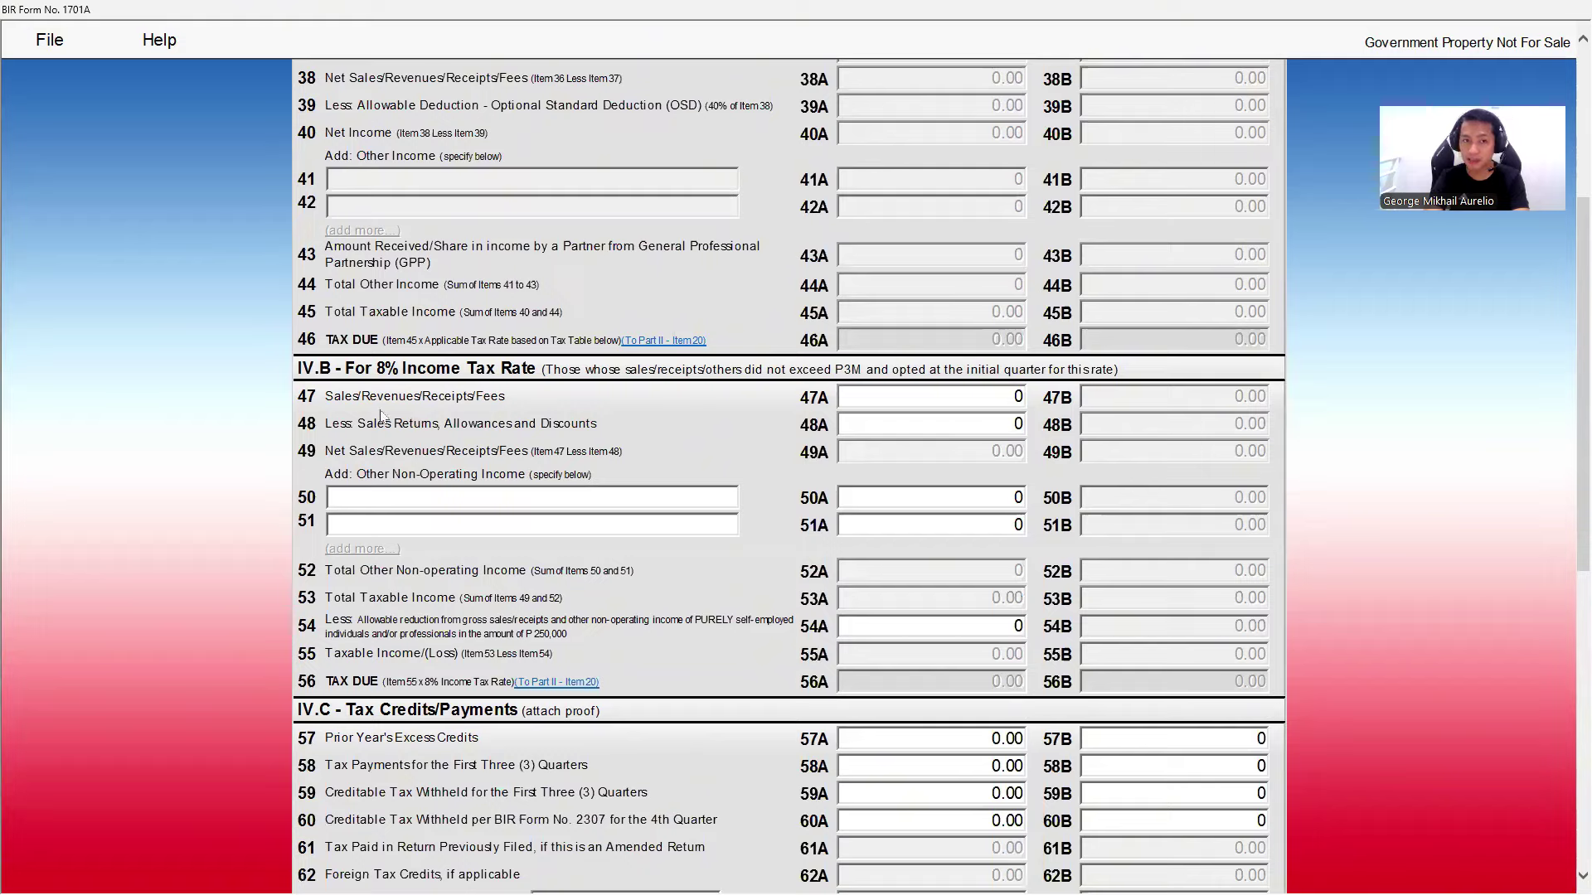
pyautogui.scroll(-3, 692, 447)
pyautogui.click(994, 272)
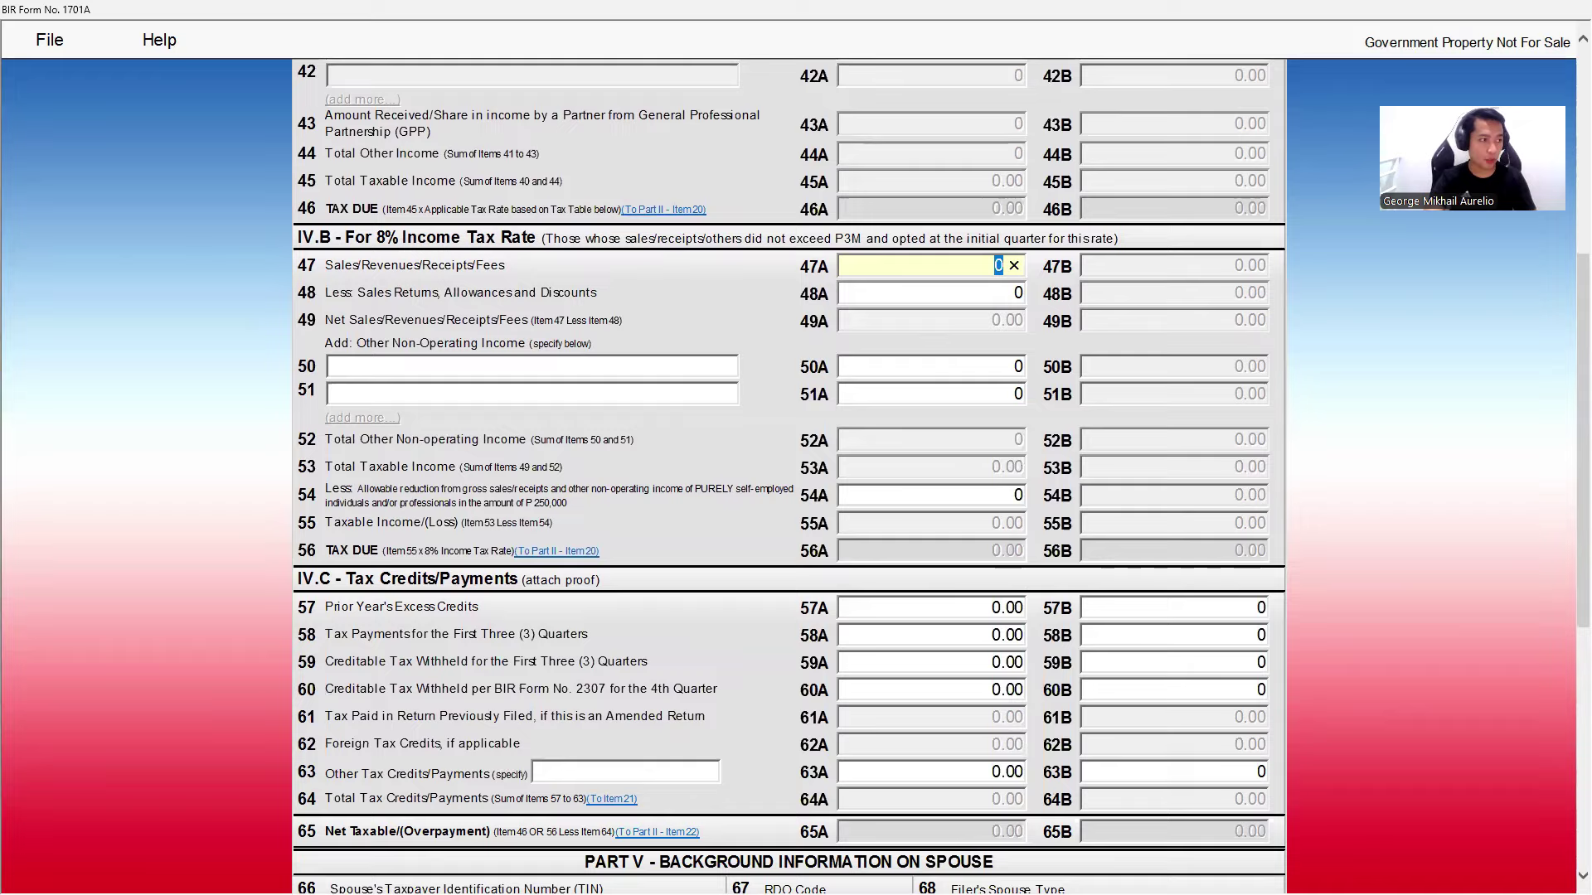
pyautogui.hotkey('alt', 'Tab')
pyautogui.moveTo(1591, 212); pyautogui.dragTo(1090, 210)
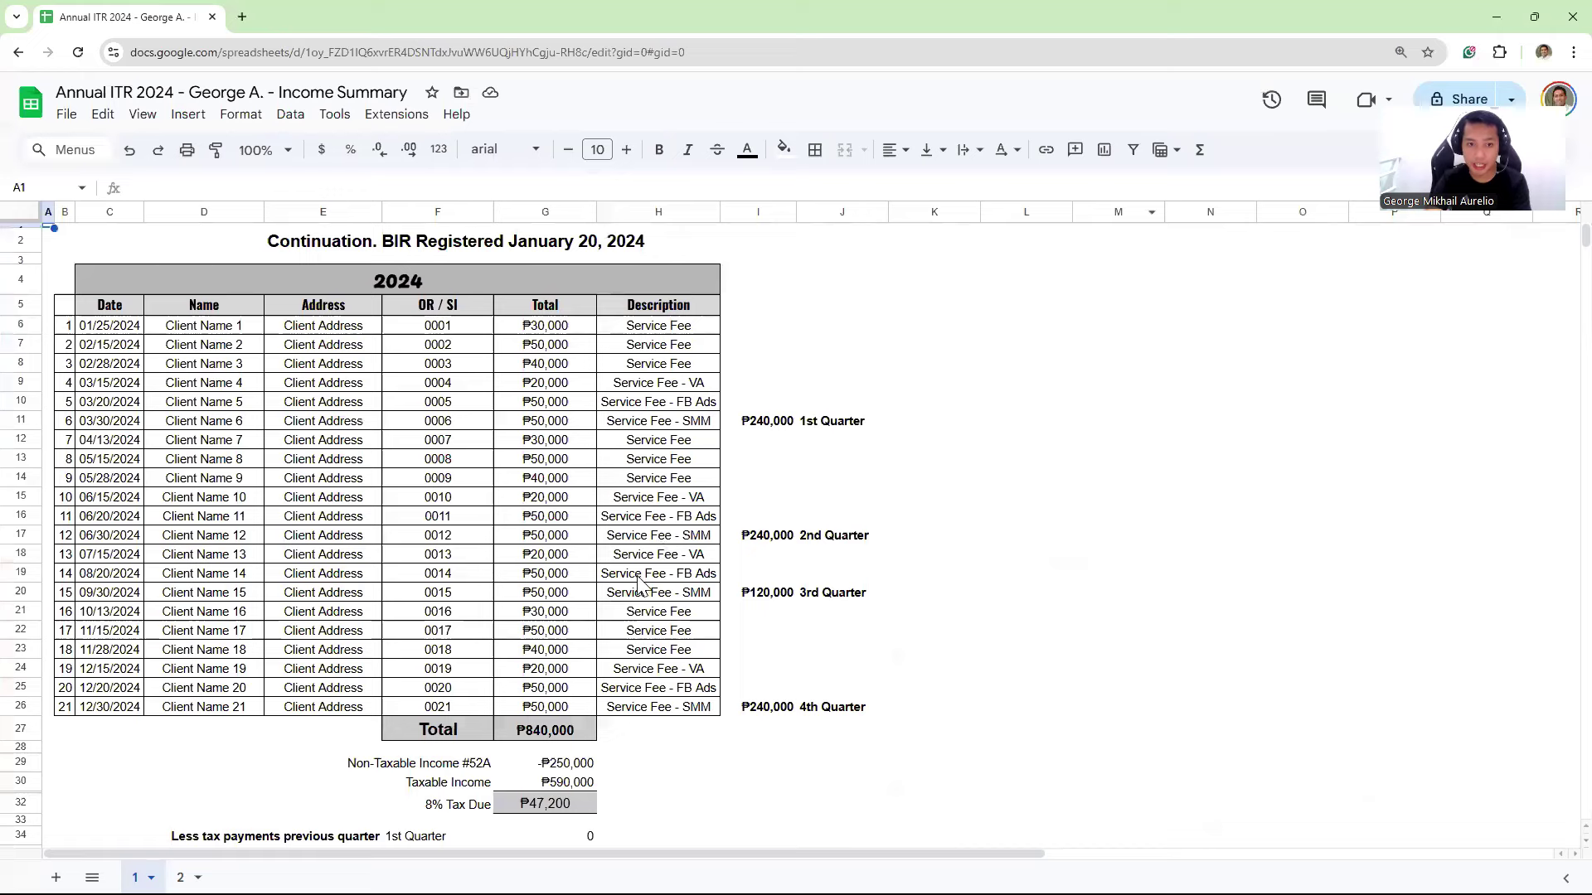
pyautogui.click(545, 730)
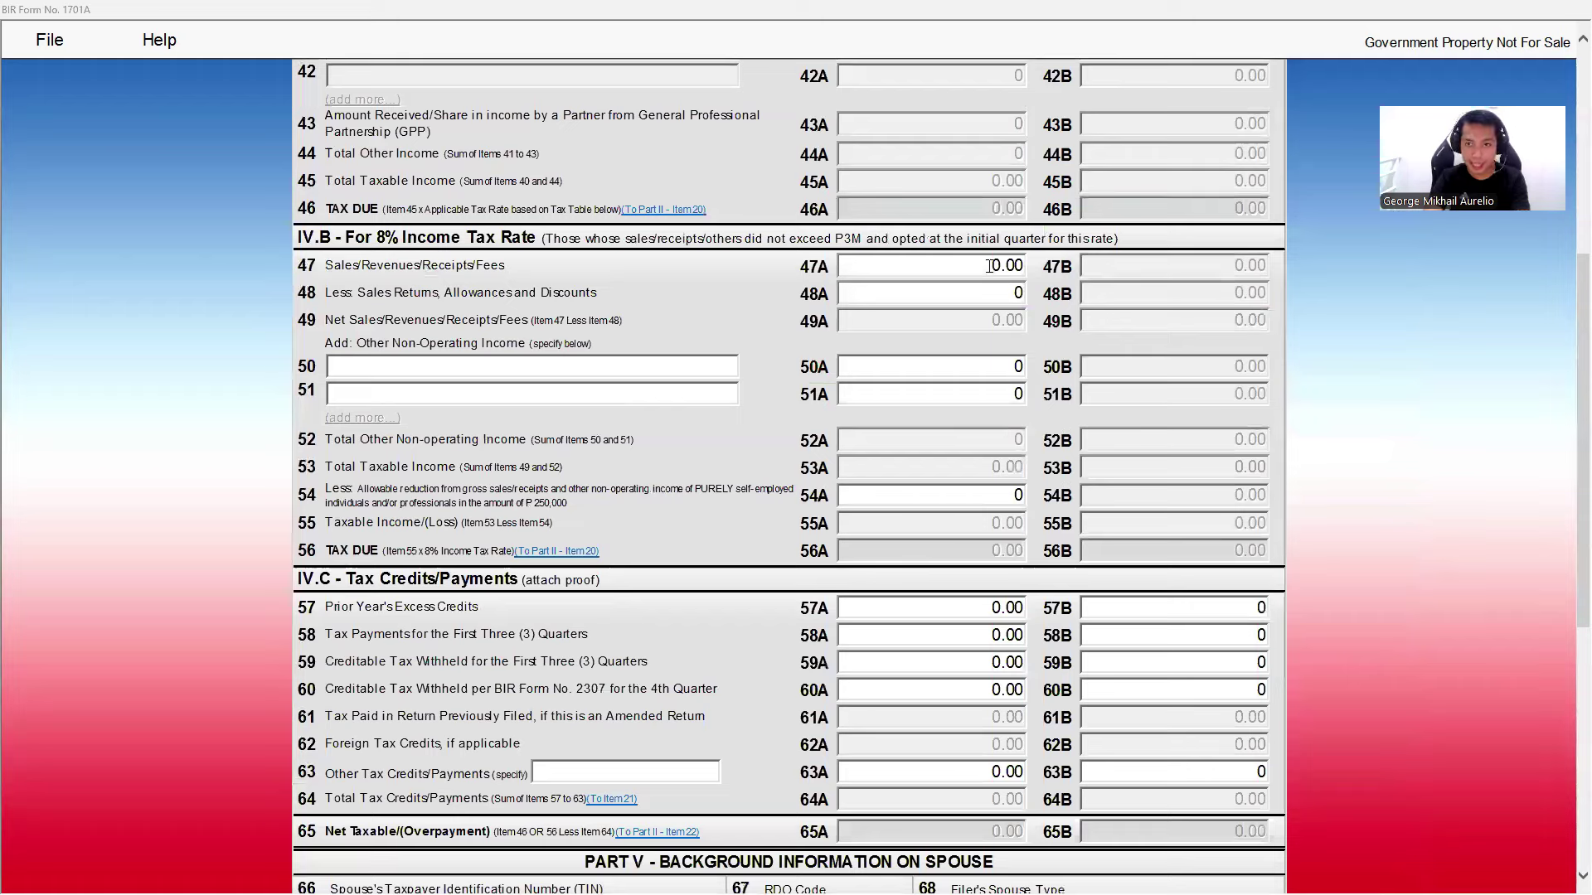
# - Enter 840,000 sales in 47A and leave items 48A to 51A at zero
pyautogui.click(987, 266)
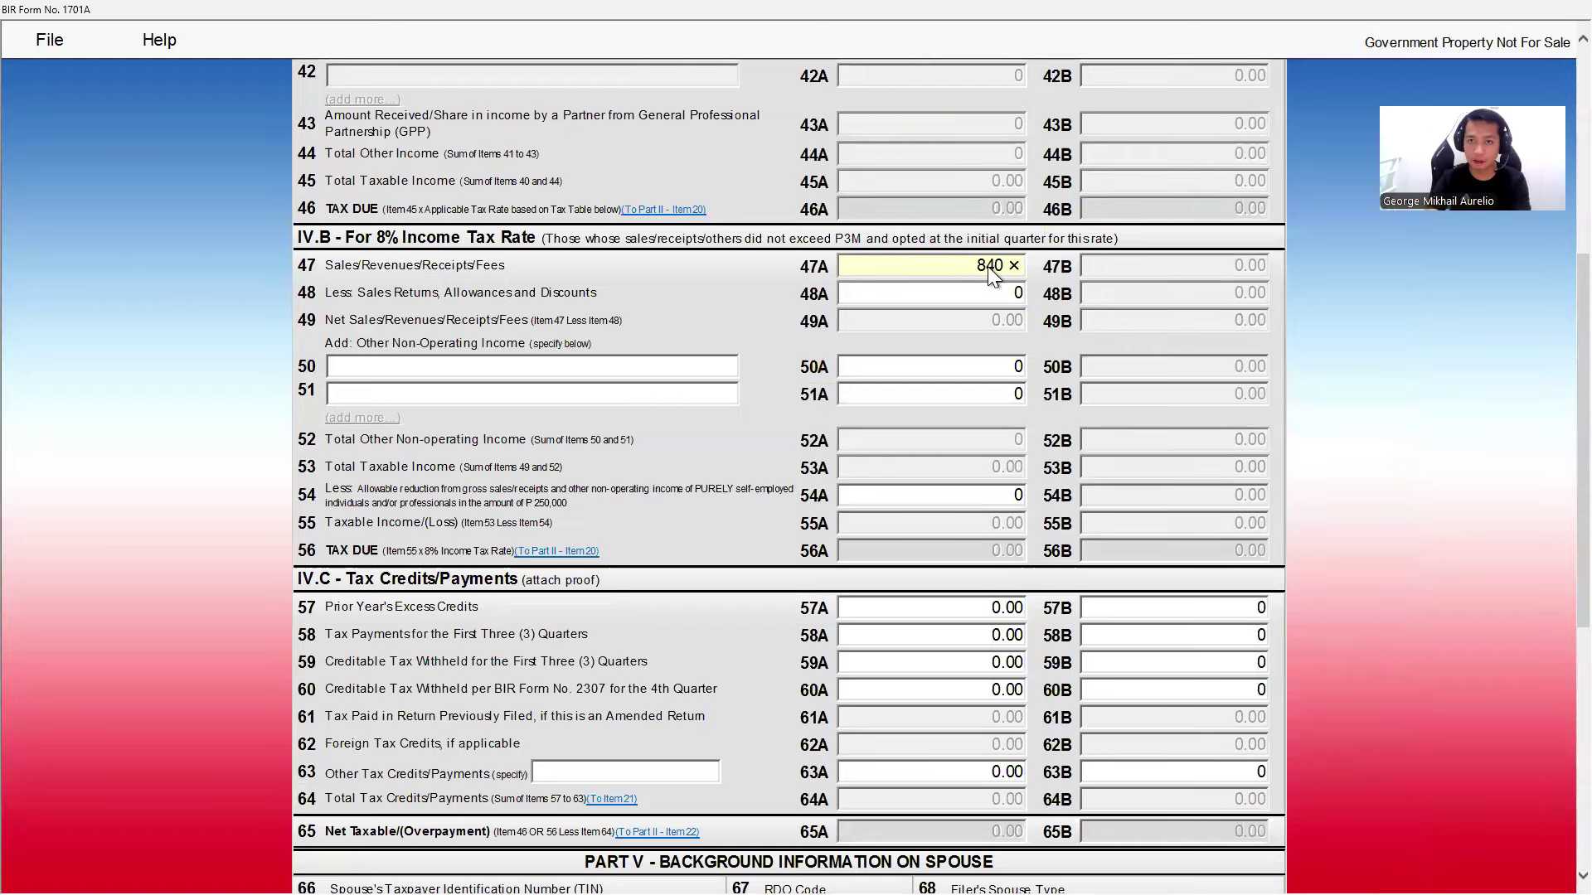
pyautogui.write('840,000')
pyautogui.click(973, 295)
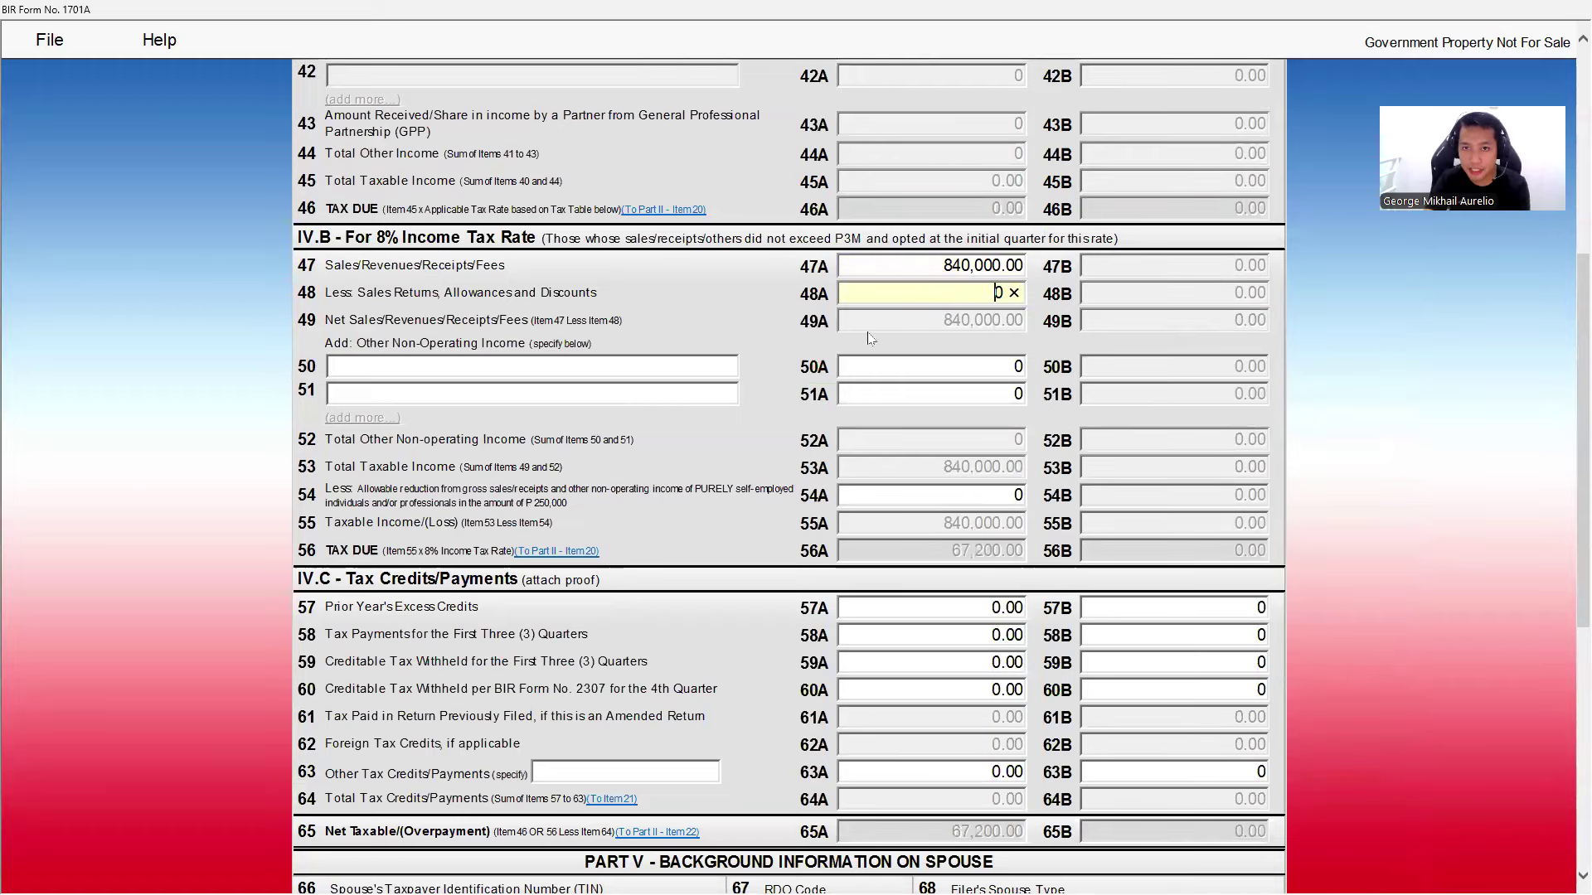
pyautogui.click(918, 323)
pyautogui.click(946, 368)
pyautogui.click(946, 390)
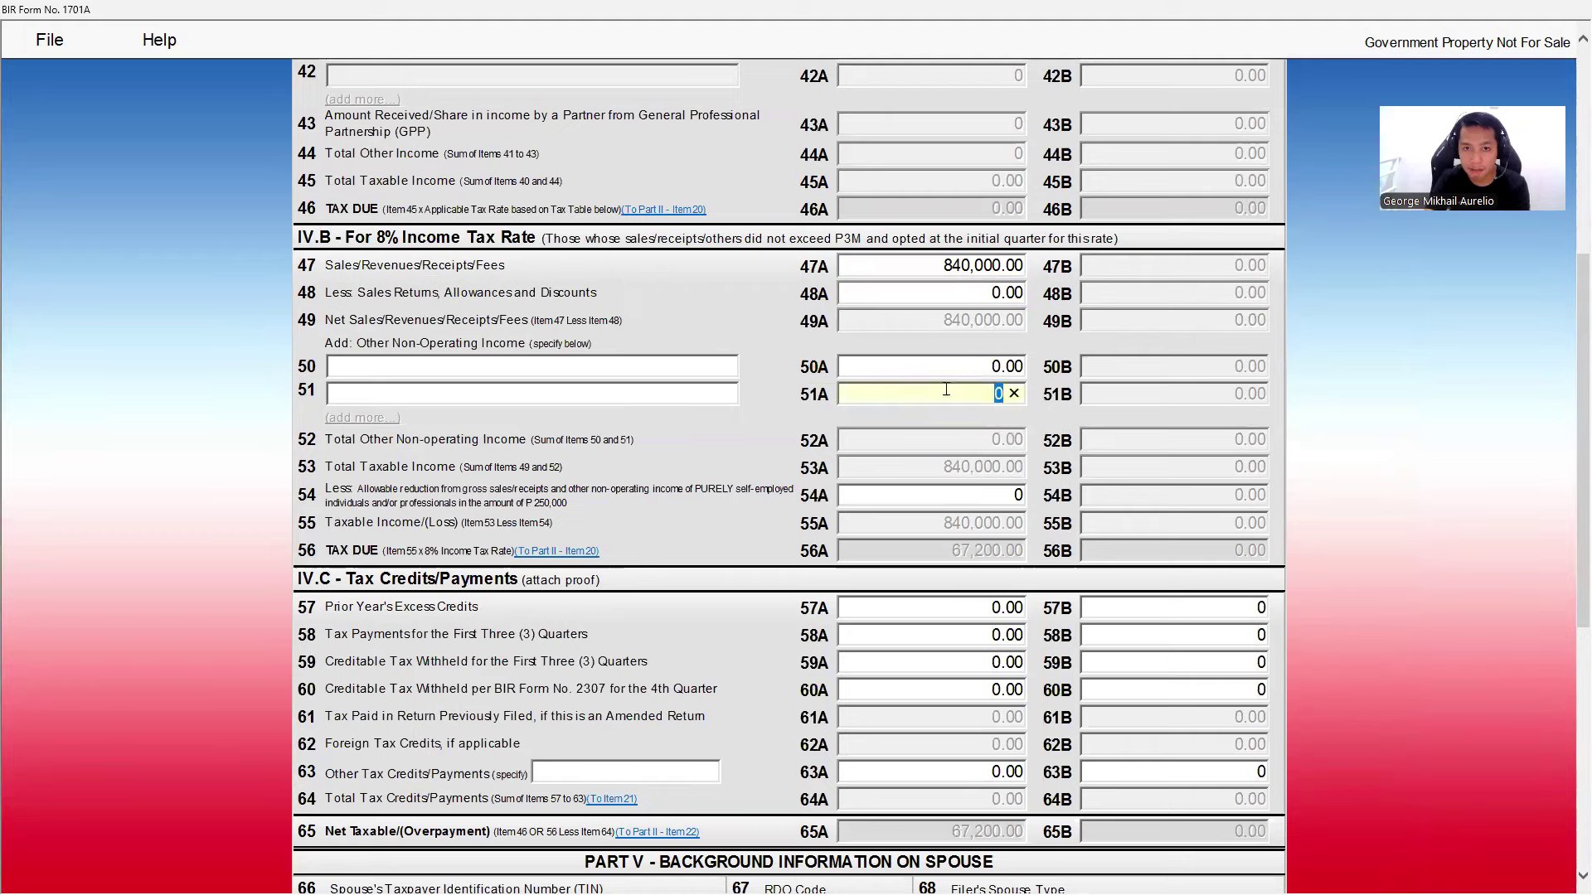
pyautogui.click(914, 450)
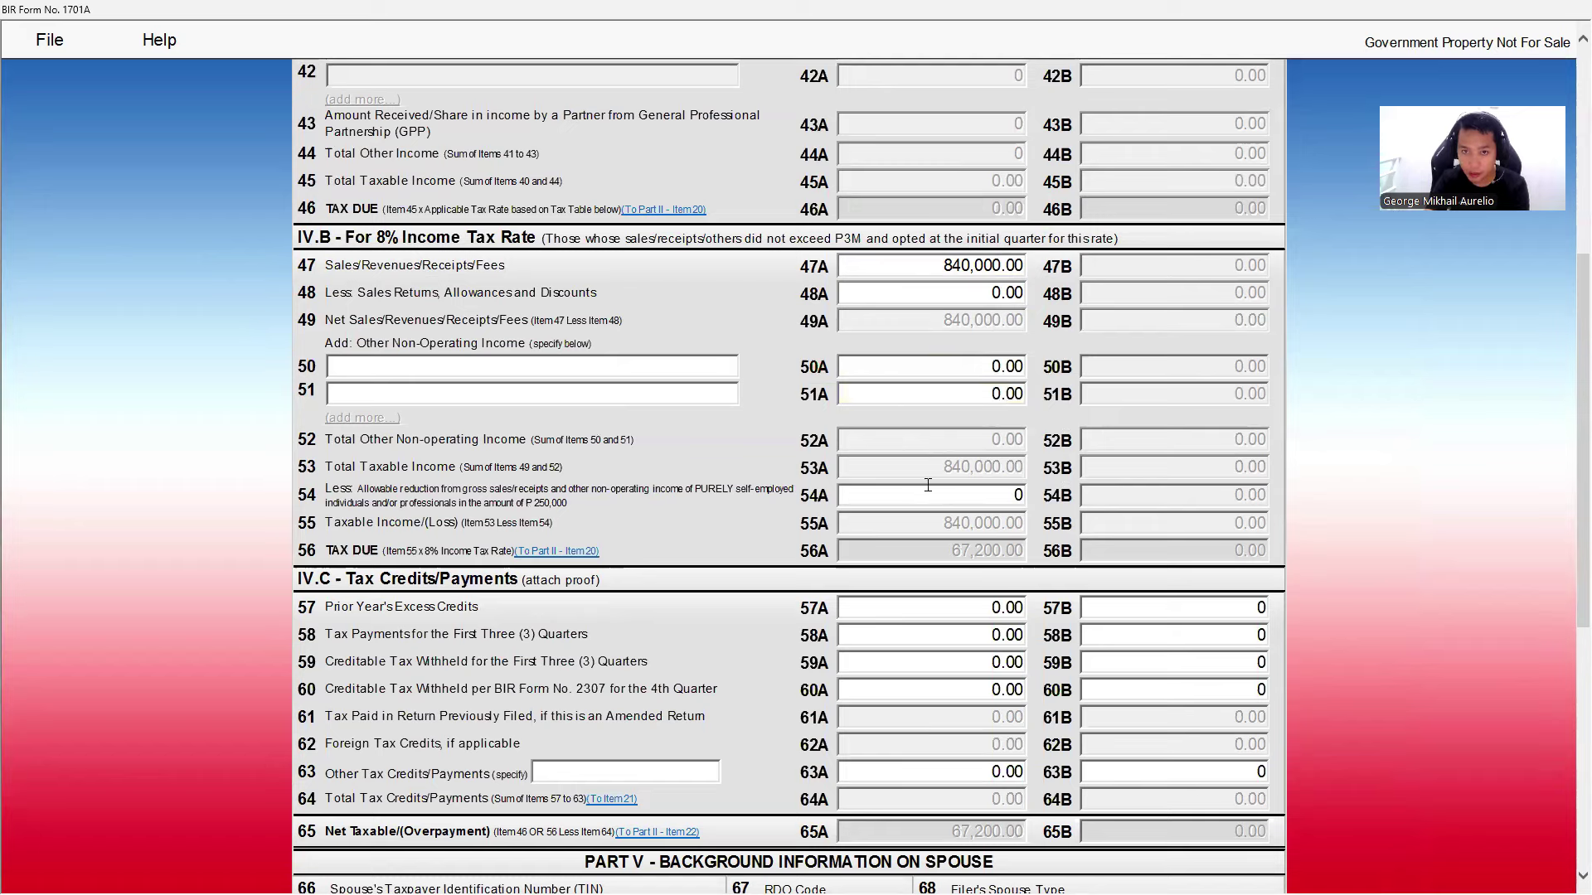
# - Enter the 250,000 allowable reduction in 54A and check the 47,200.00 tax due
pyautogui.click(996, 495)
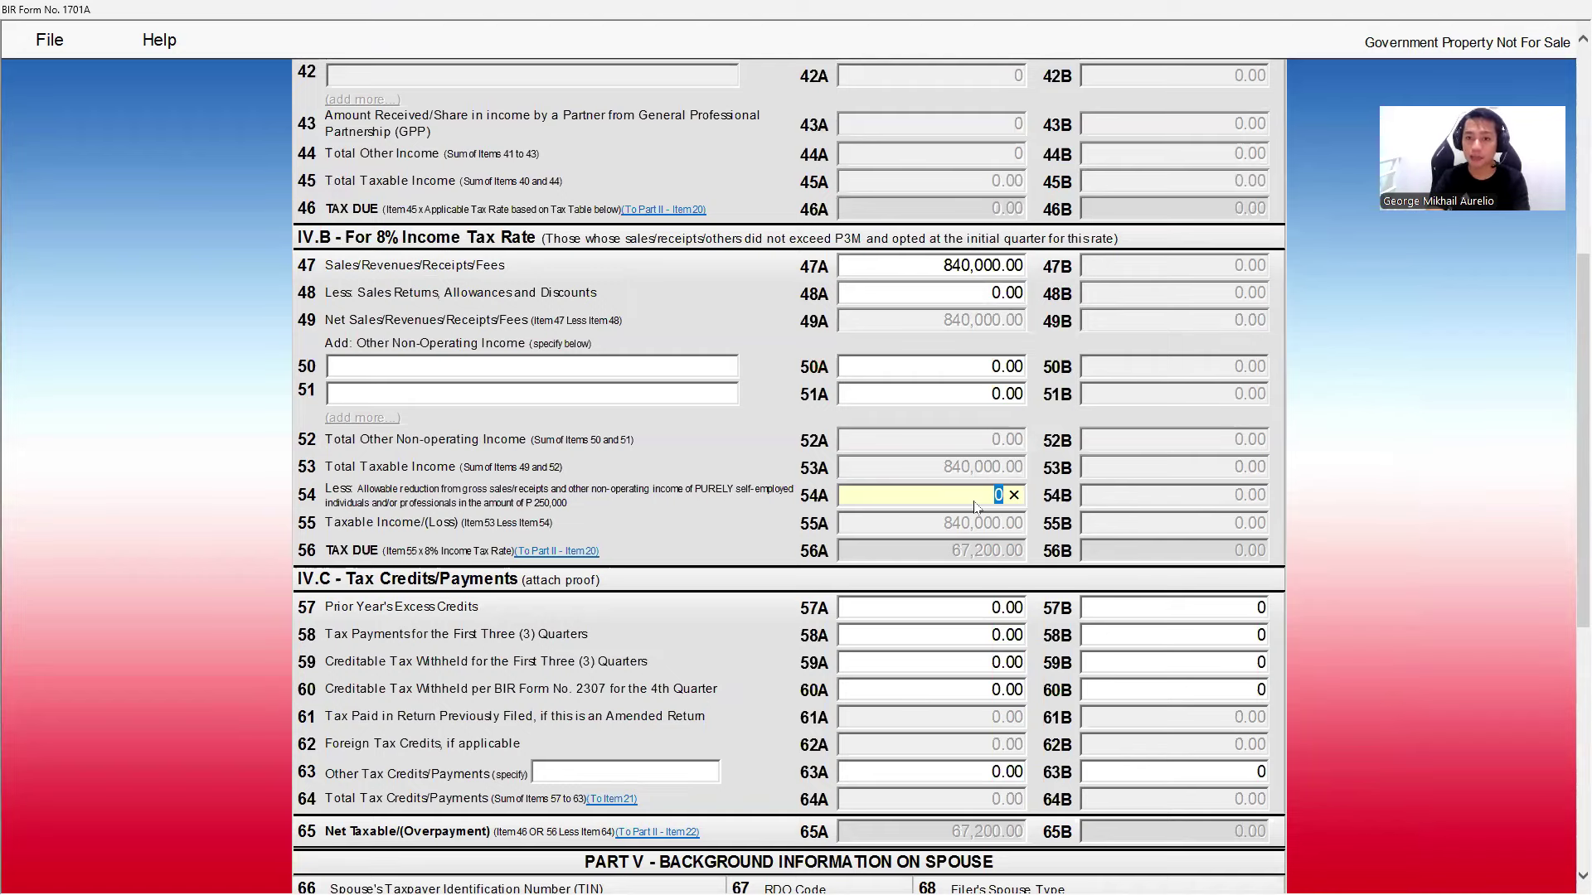
pyautogui.write('250,')
pyautogui.write('0000')
pyautogui.press('Tab')
pyautogui.scroll(-3, 975, 506)
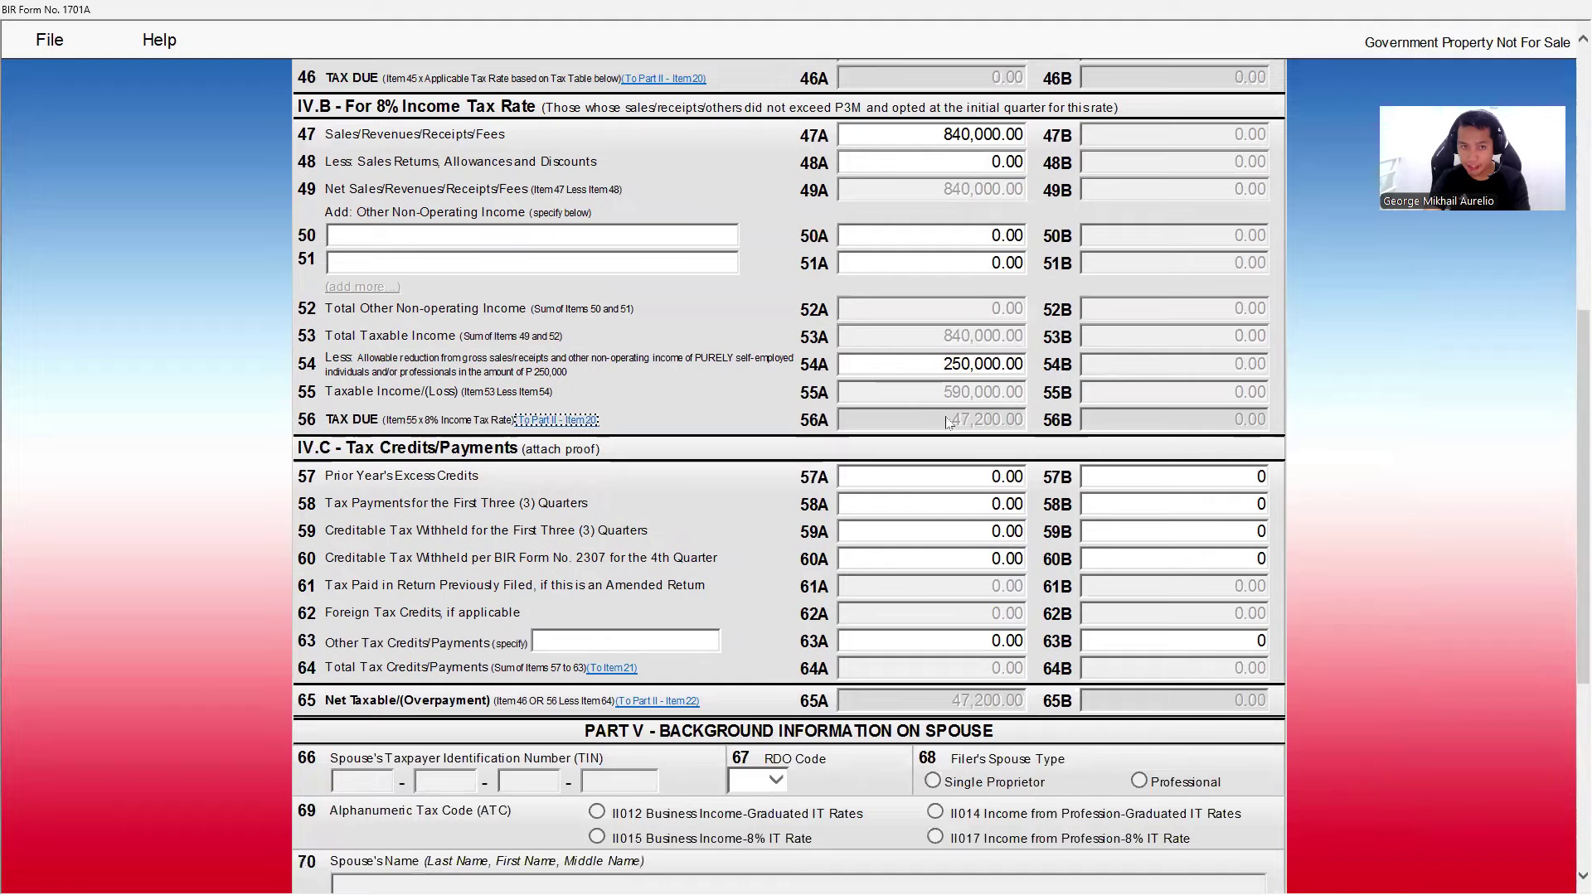
pyautogui.click(959, 446)
pyautogui.scroll(-3, 960, 448)
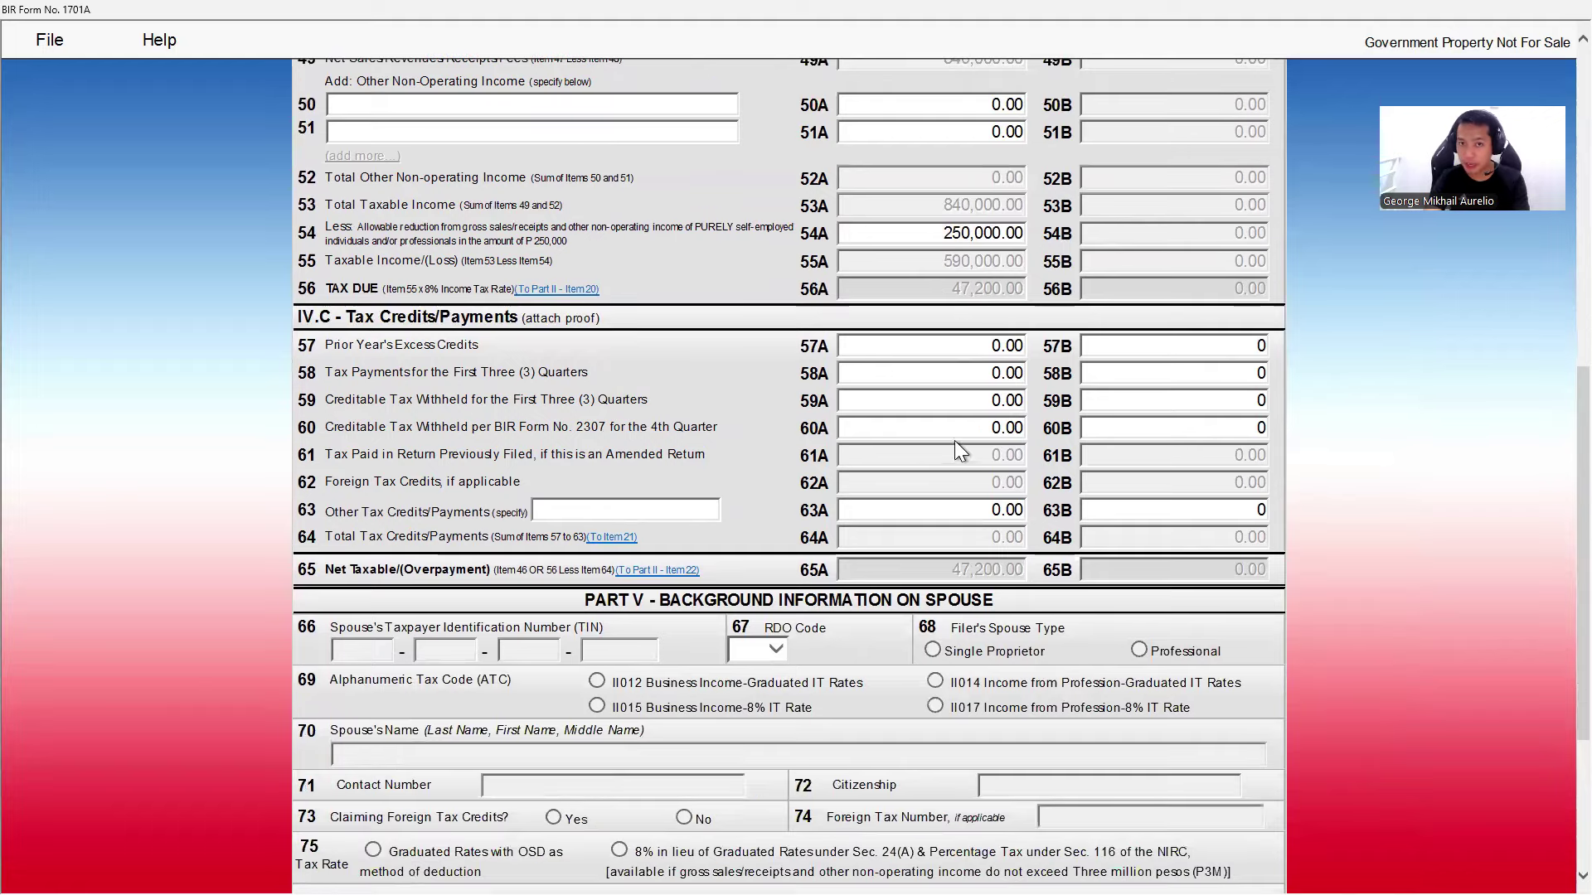
pyautogui.click(955, 345)
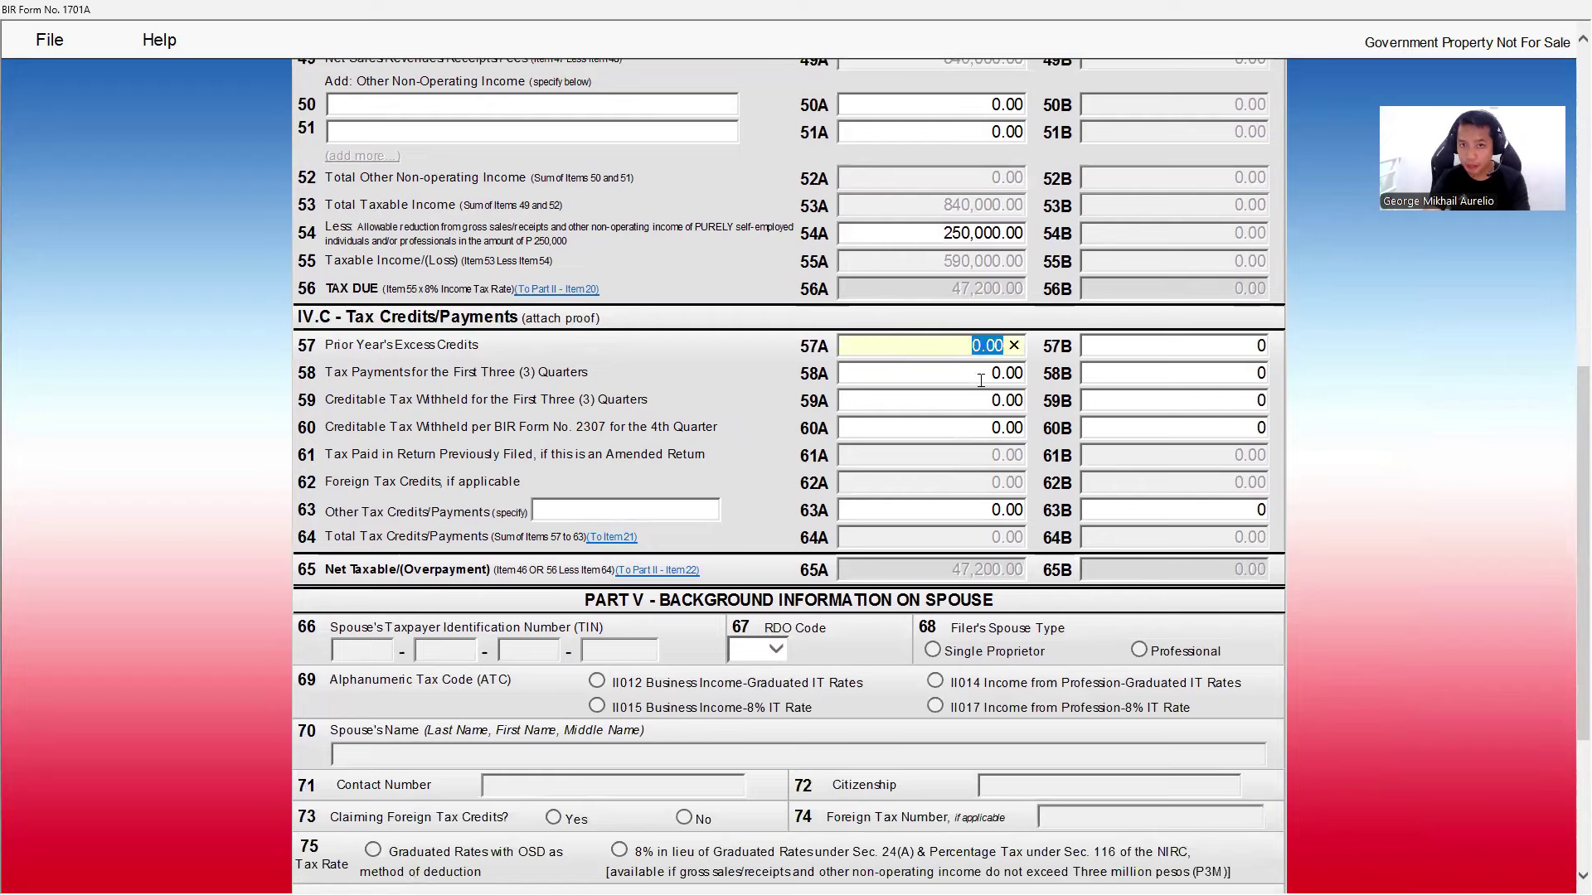
pyautogui.press('Tab')
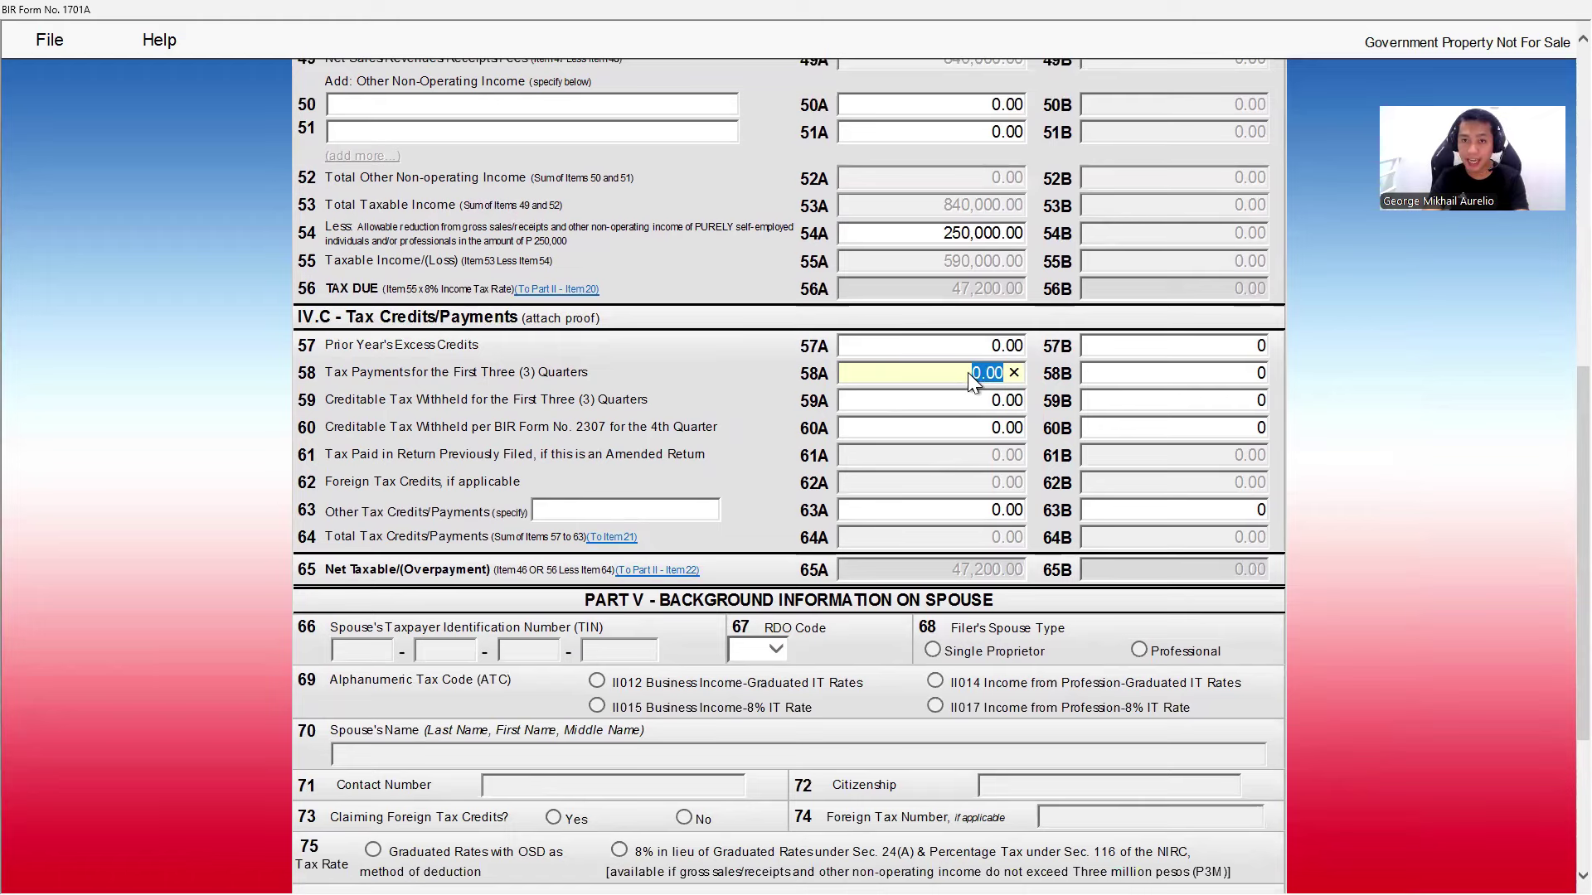
pyautogui.click(964, 290)
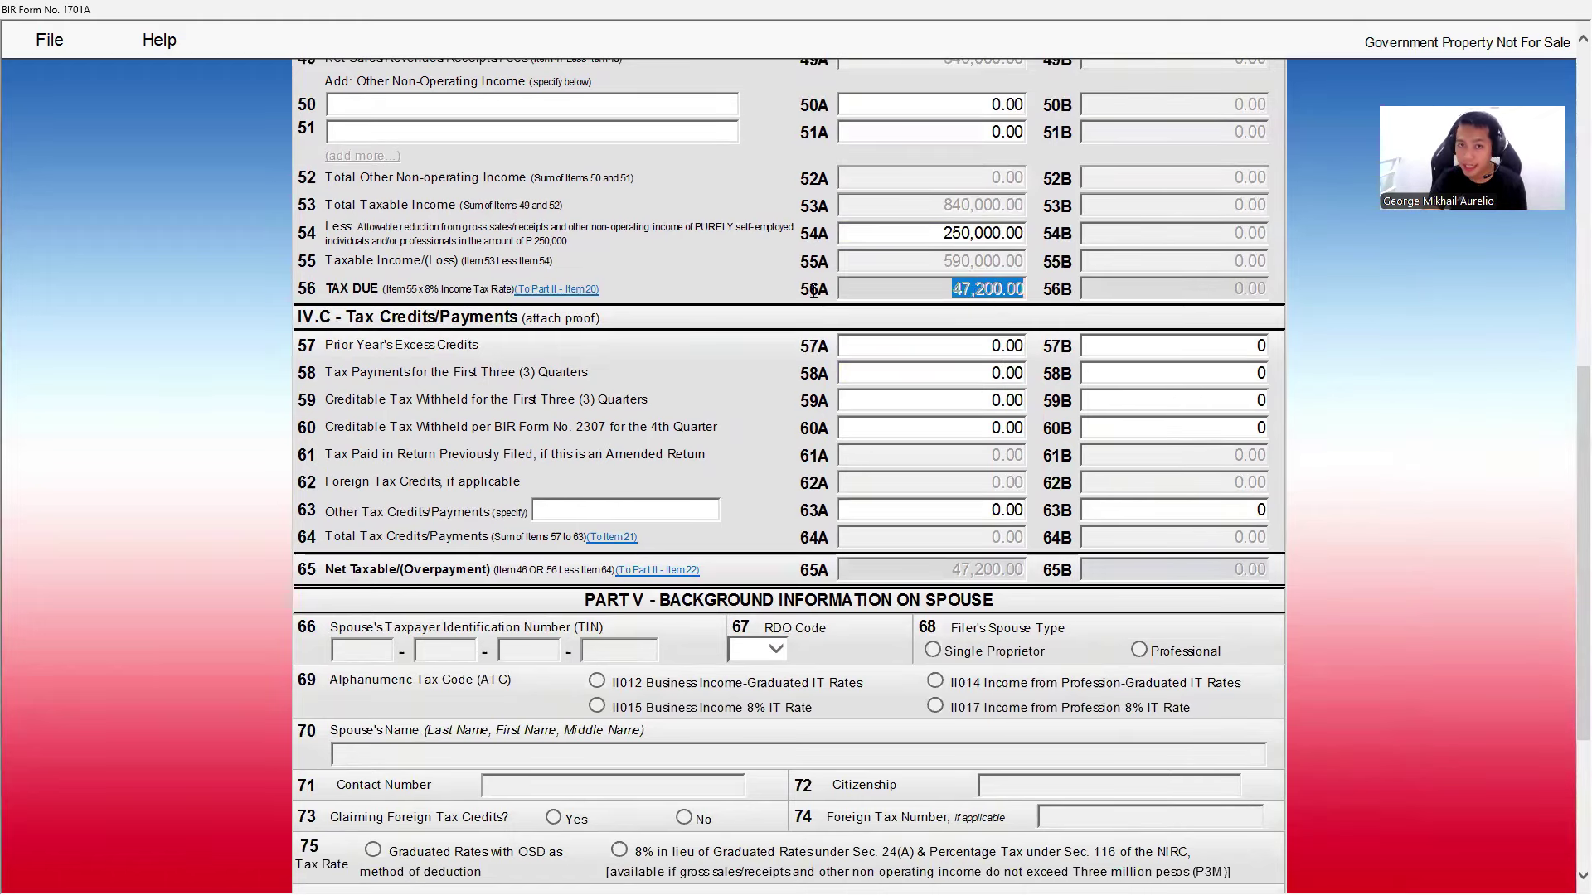
pyautogui.hotkey('alt', 'Tab')
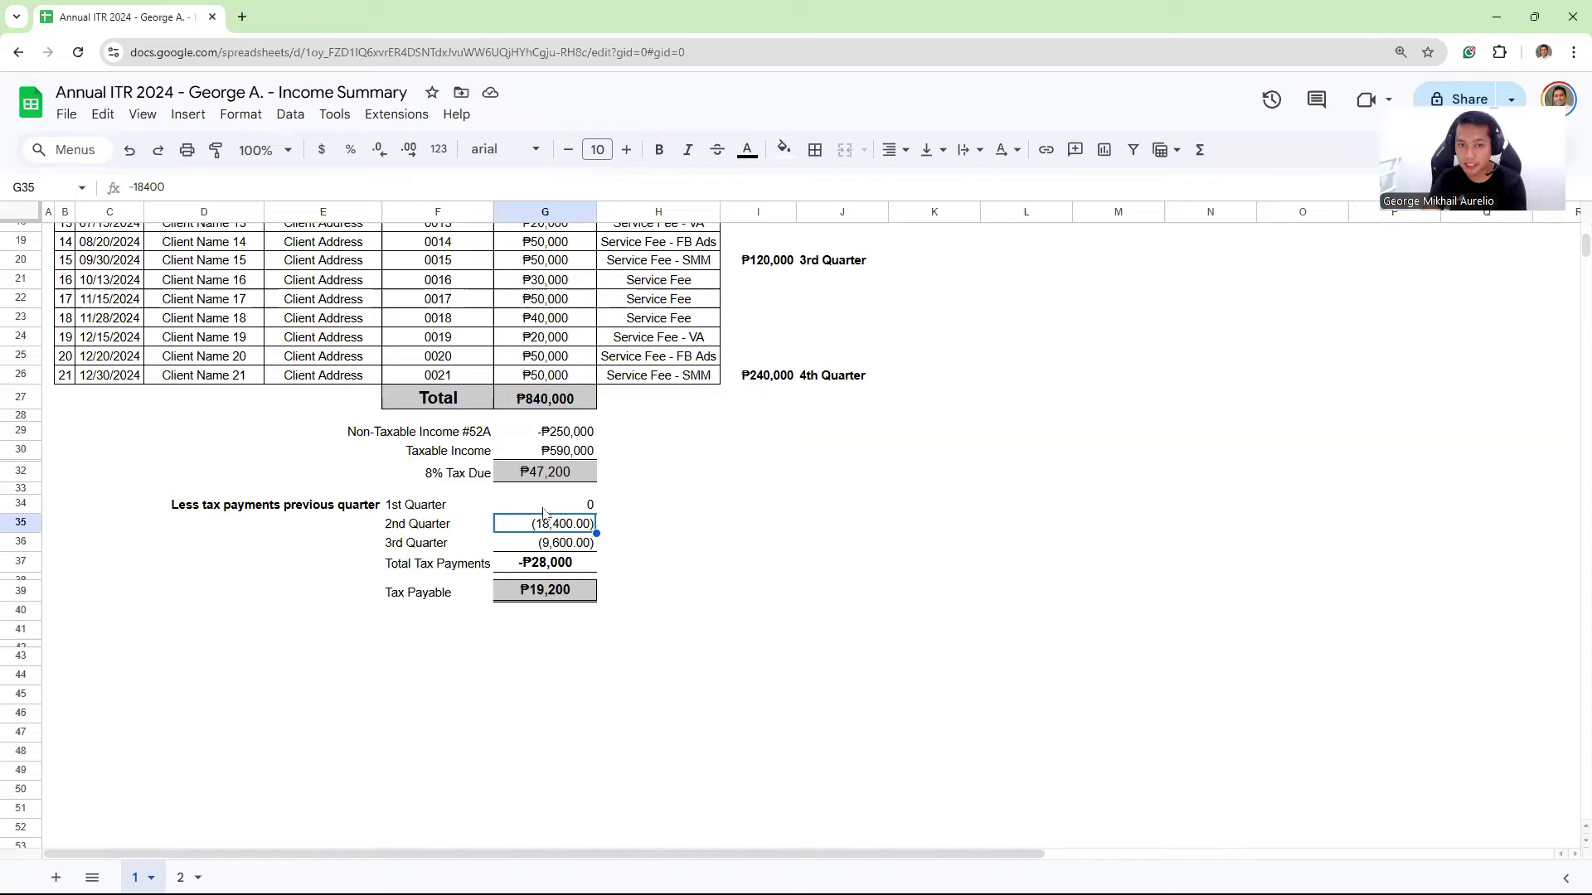
# - Review the quarterly payments (₱0, ₱18,400, ₱9,600) totalling ₱28,000 in the spreadsheet
pyautogui.click(570, 507)
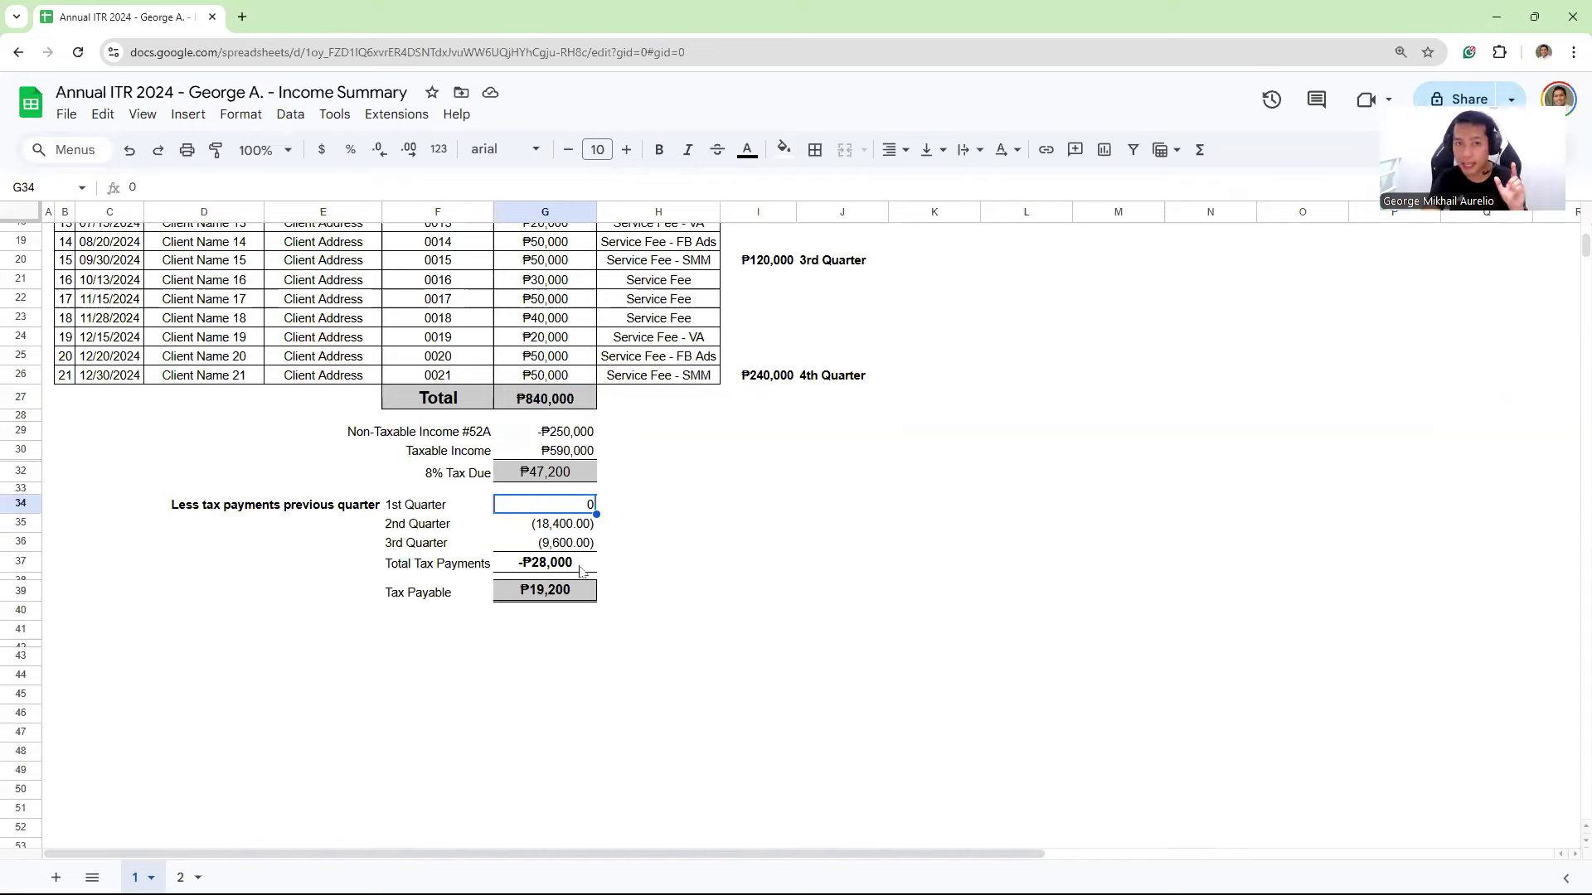
pyautogui.scroll(5, 793, 678)
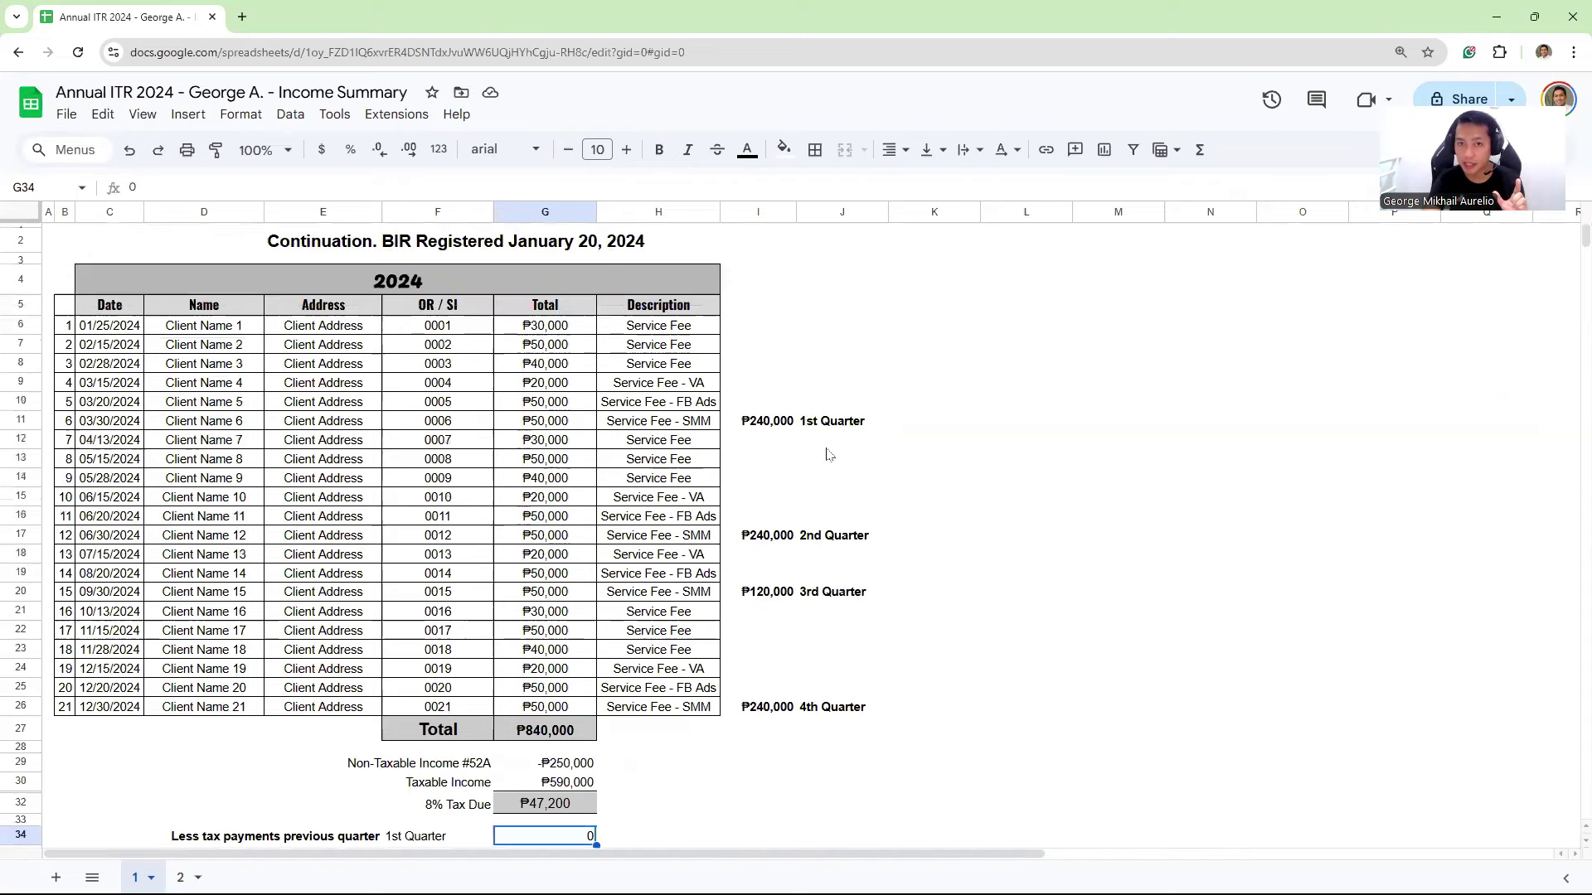
pyautogui.moveTo(761, 422); pyautogui.dragTo(845, 421)
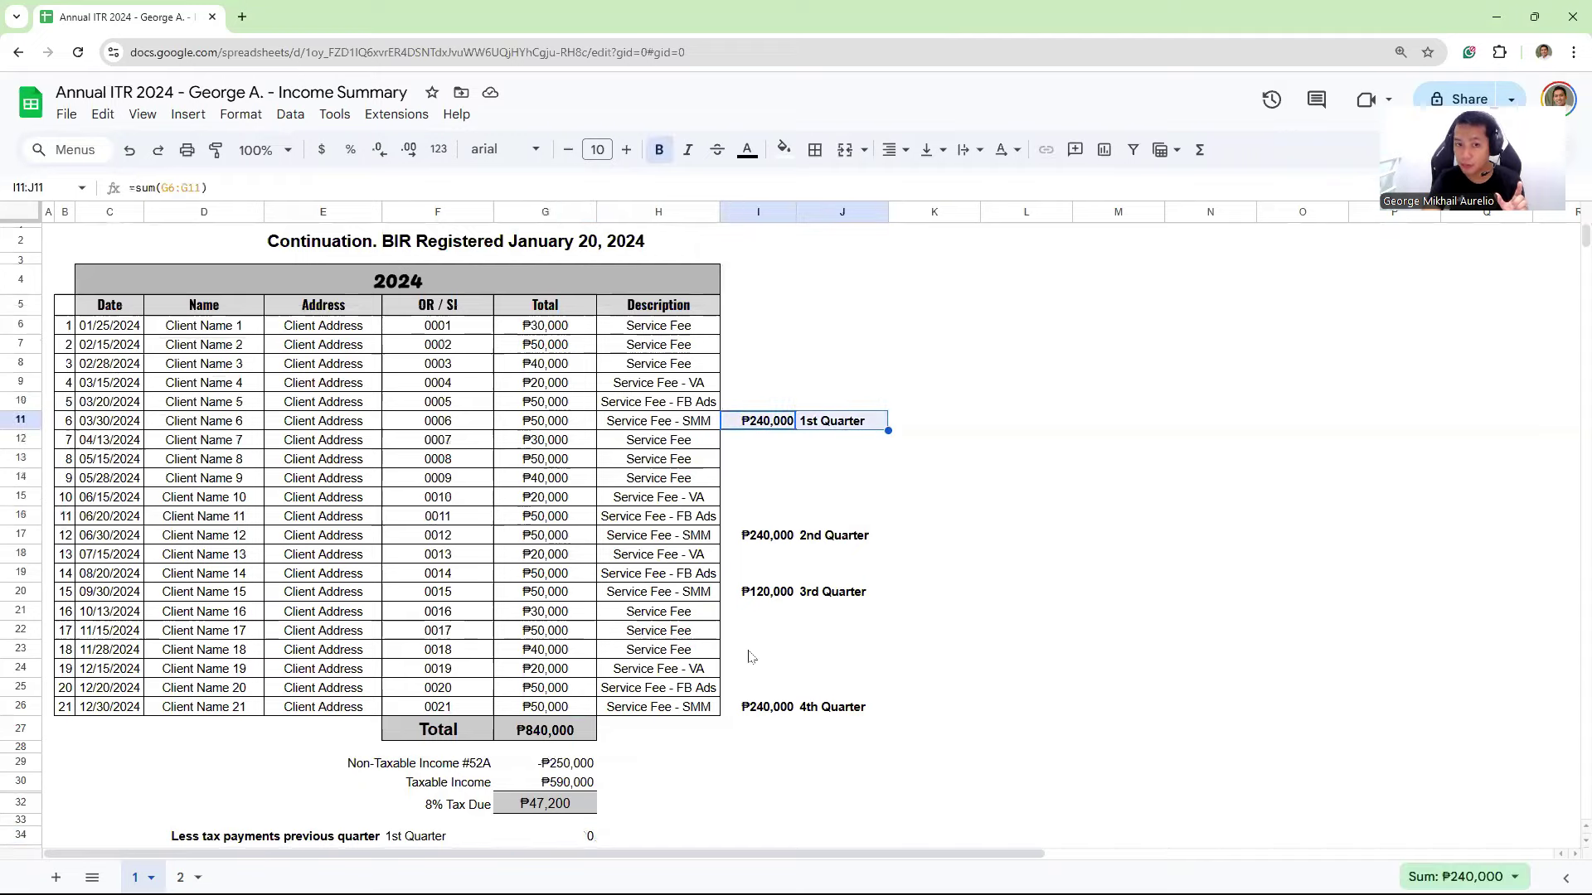
pyautogui.scroll(-4, 751, 655)
pyautogui.click(570, 524)
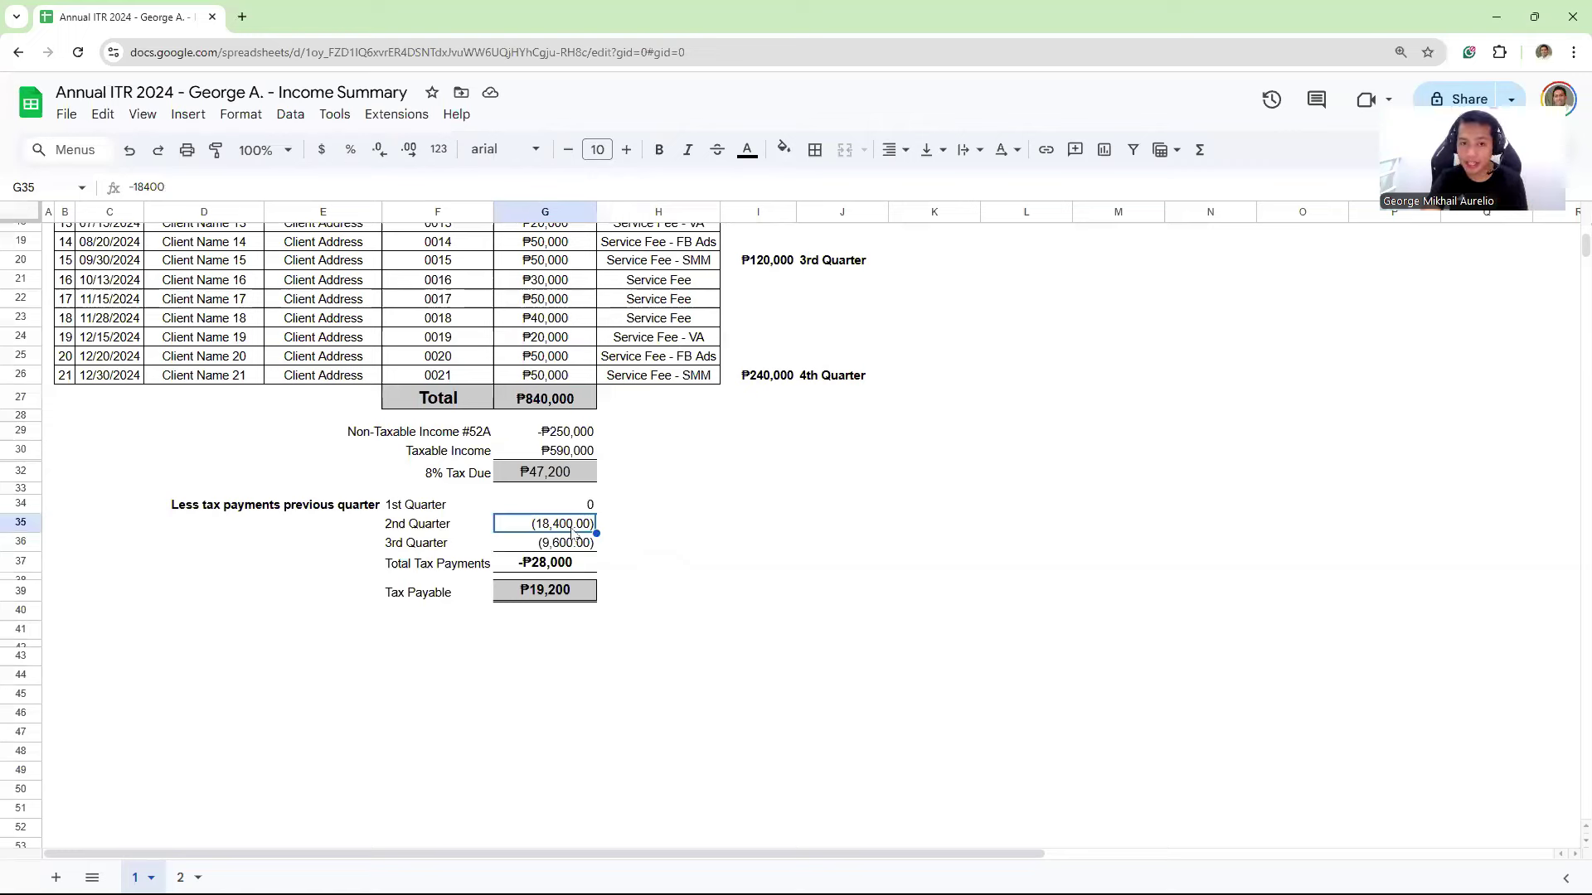
pyautogui.click(563, 547)
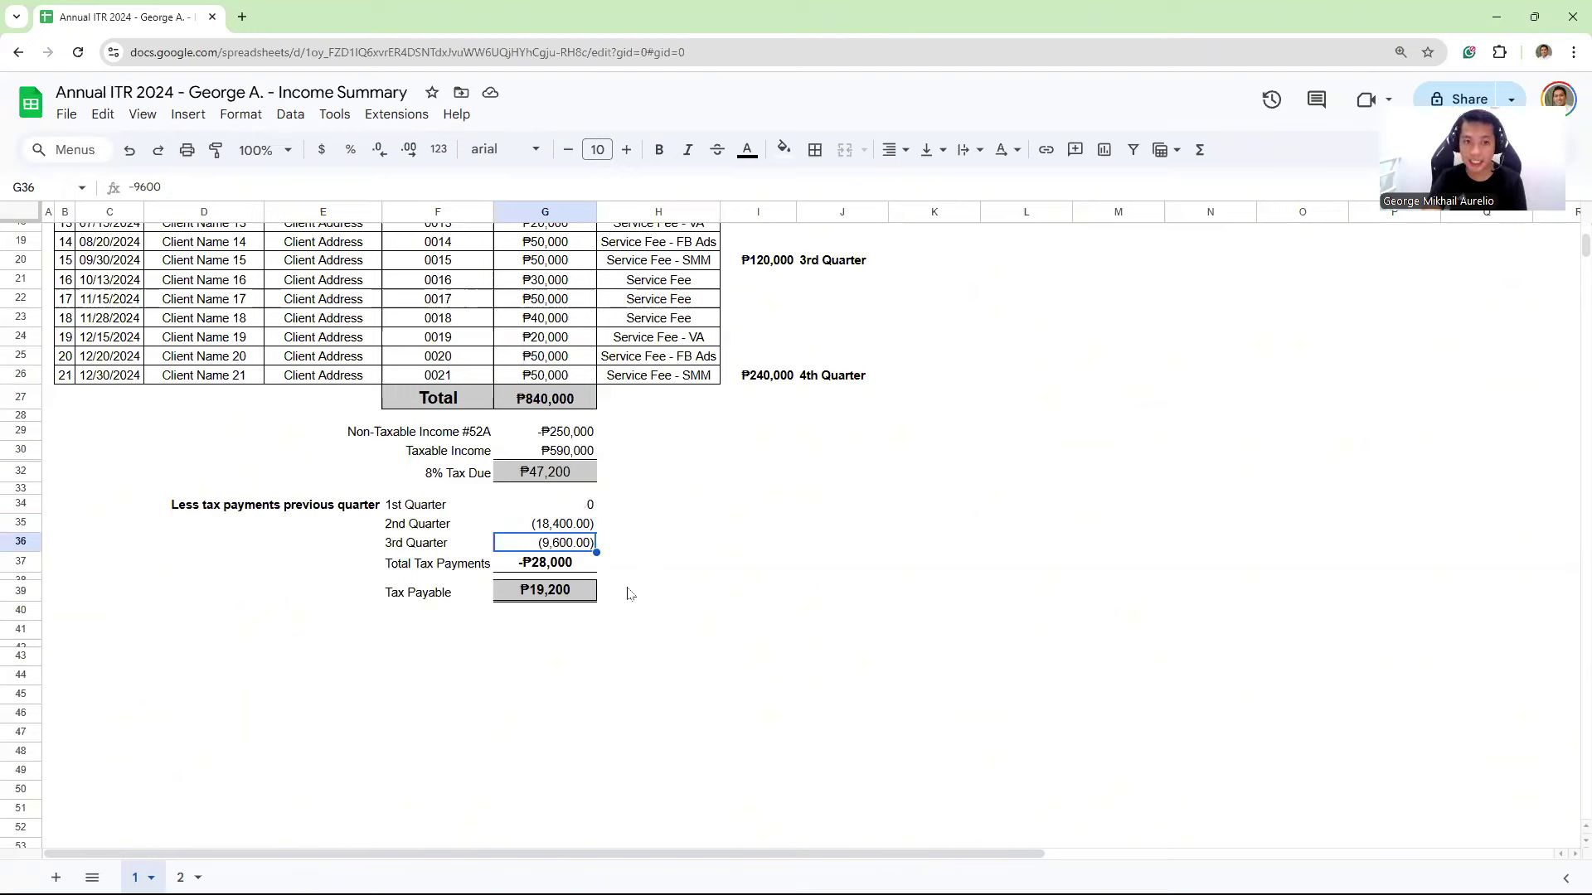
pyautogui.click(547, 567)
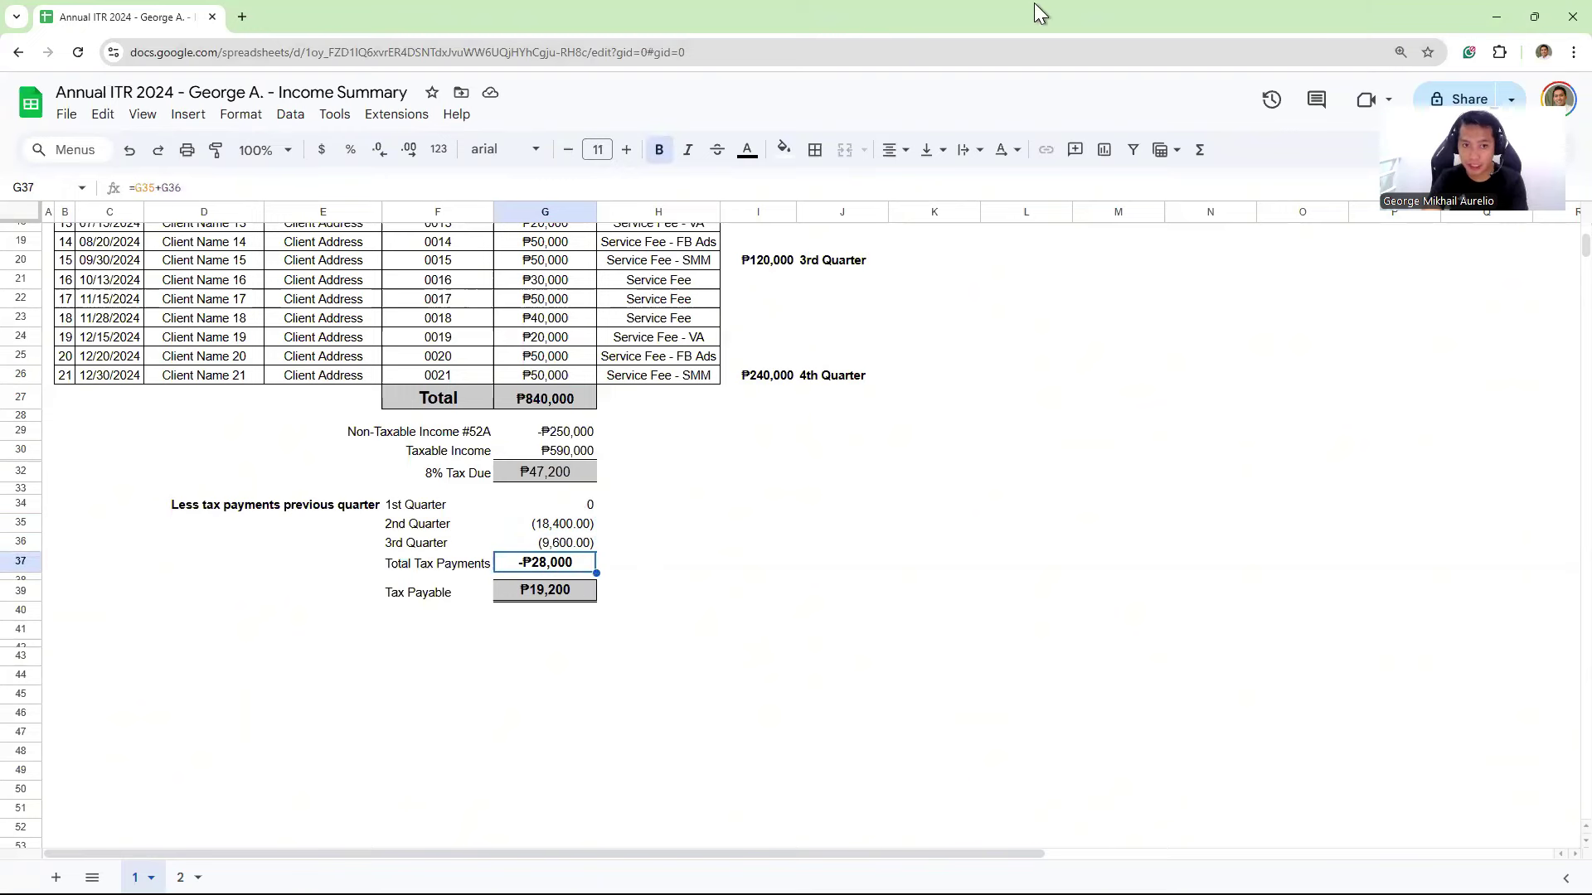
pyautogui.hotkey('alt', 'Tab')
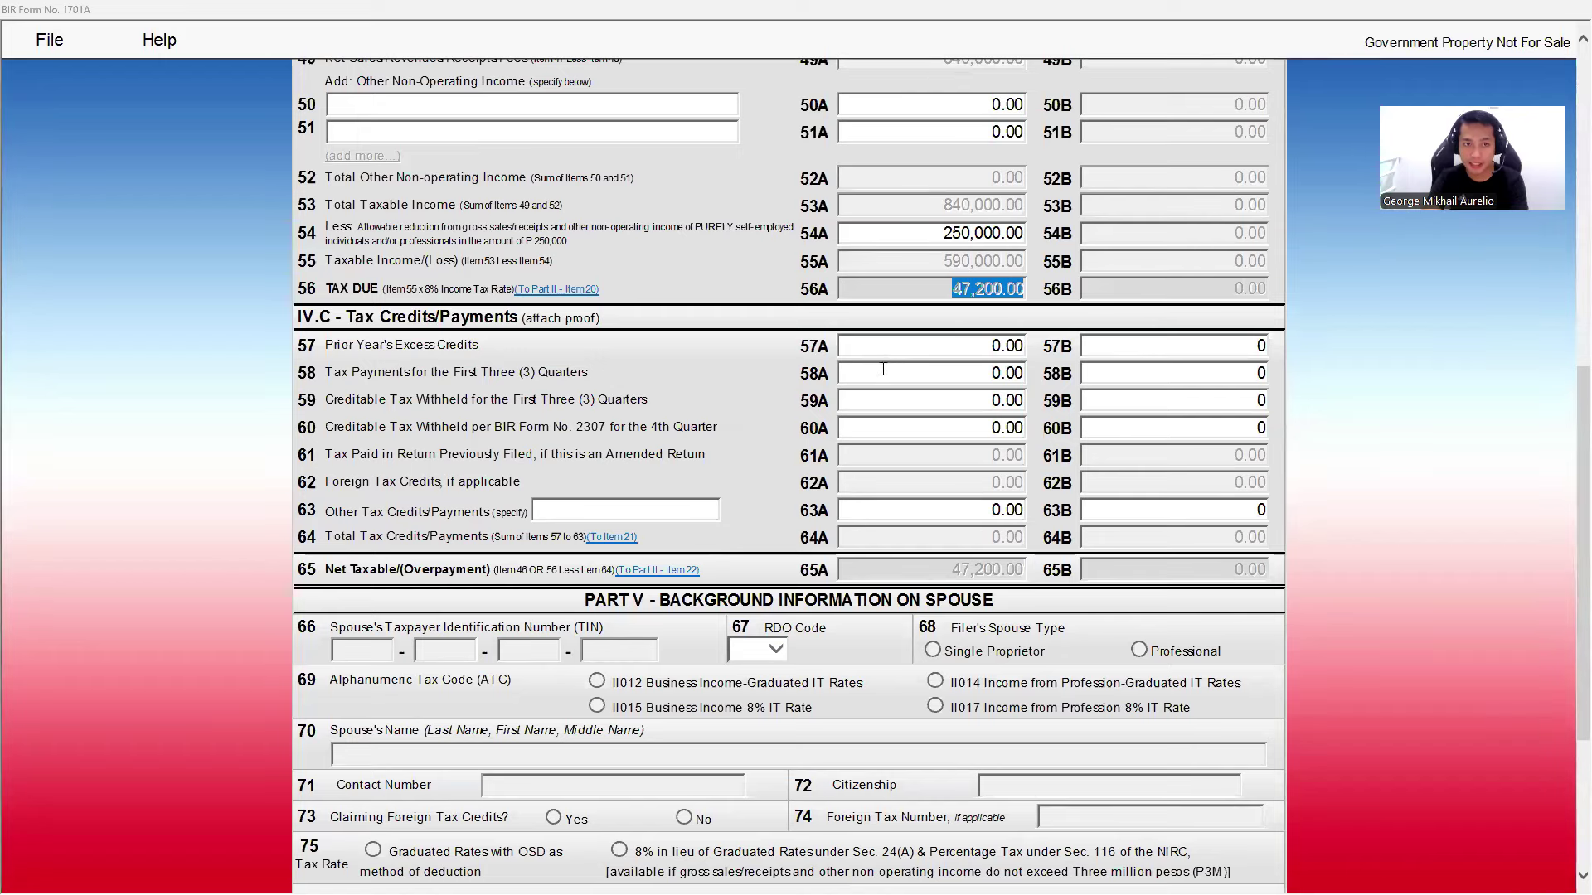
# - Enter 28,000 in 58A and check the totals, leaving 19,200.00 net tax payable
pyautogui.click(908, 376)
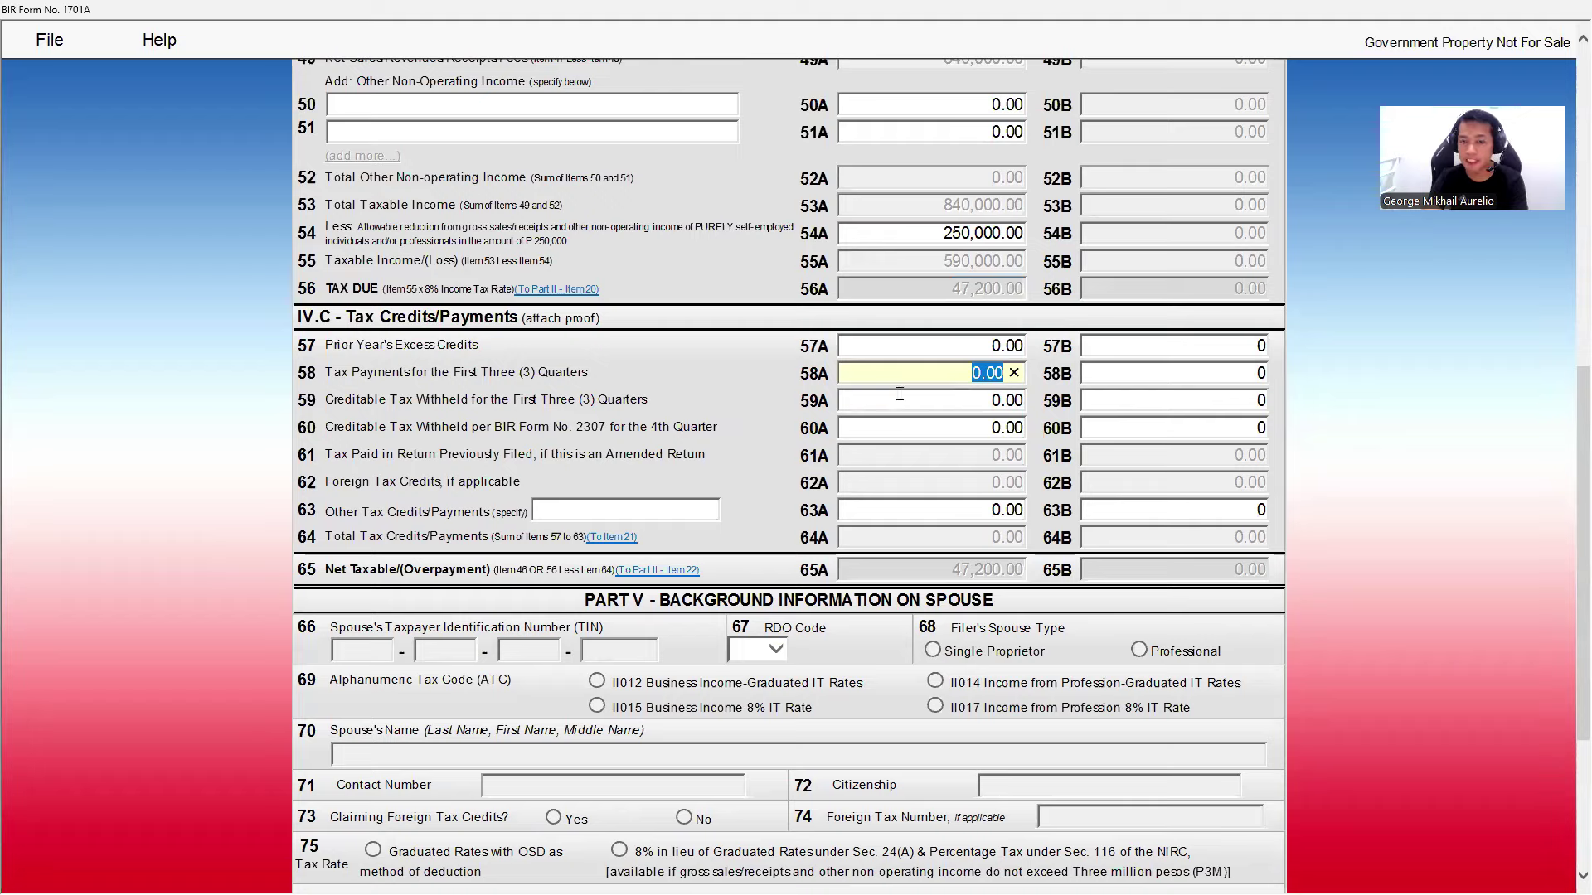
pyautogui.write('28,00')
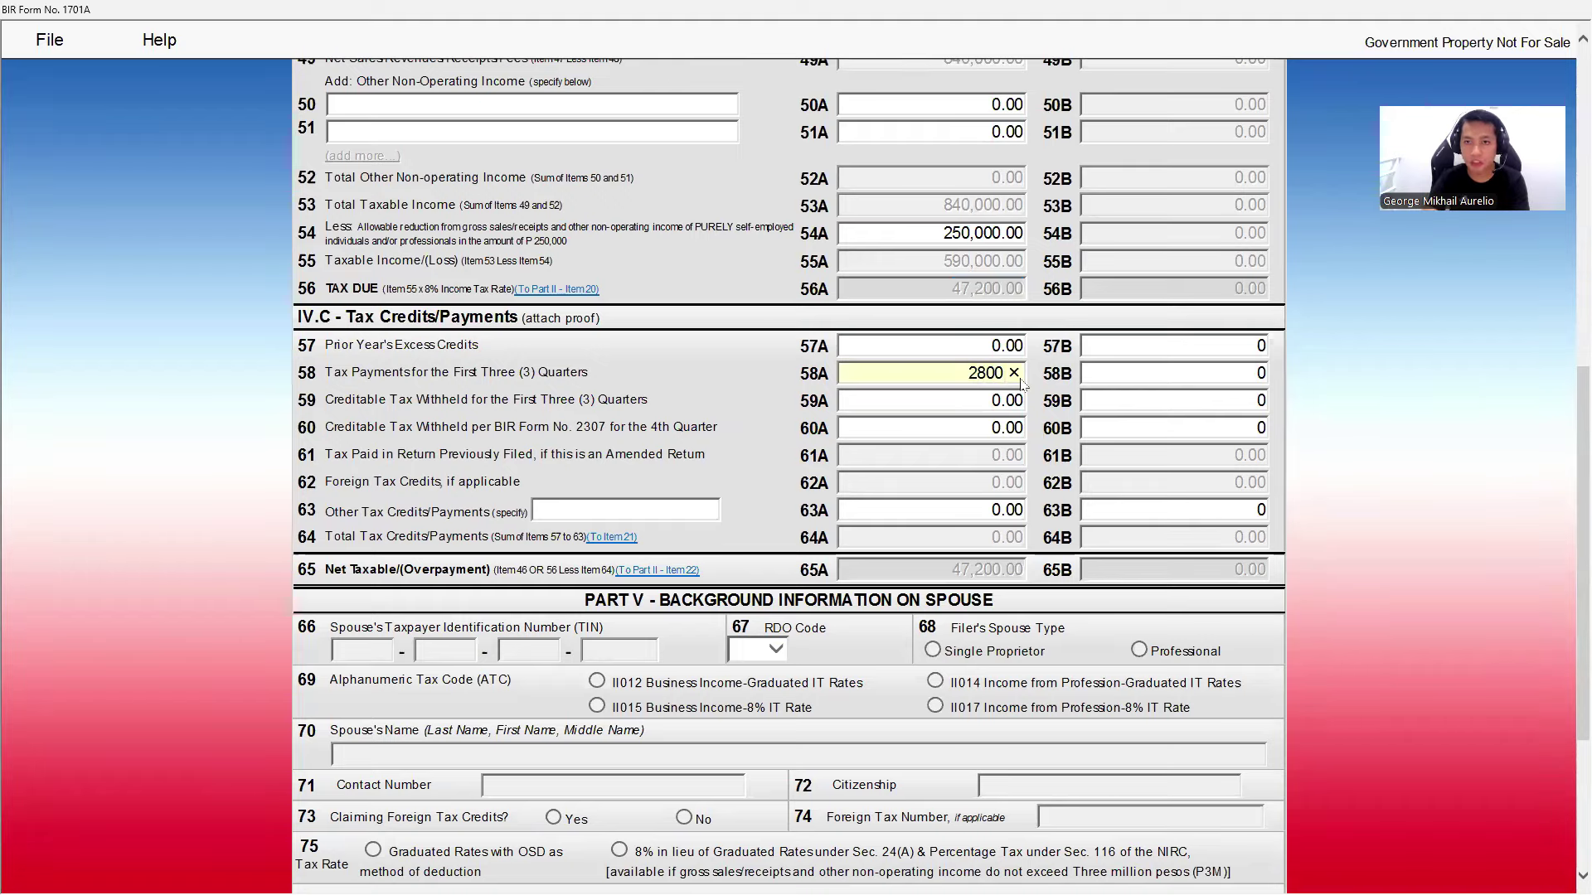
pyautogui.write('0')
pyautogui.press('Tab')
pyautogui.press('Tab')
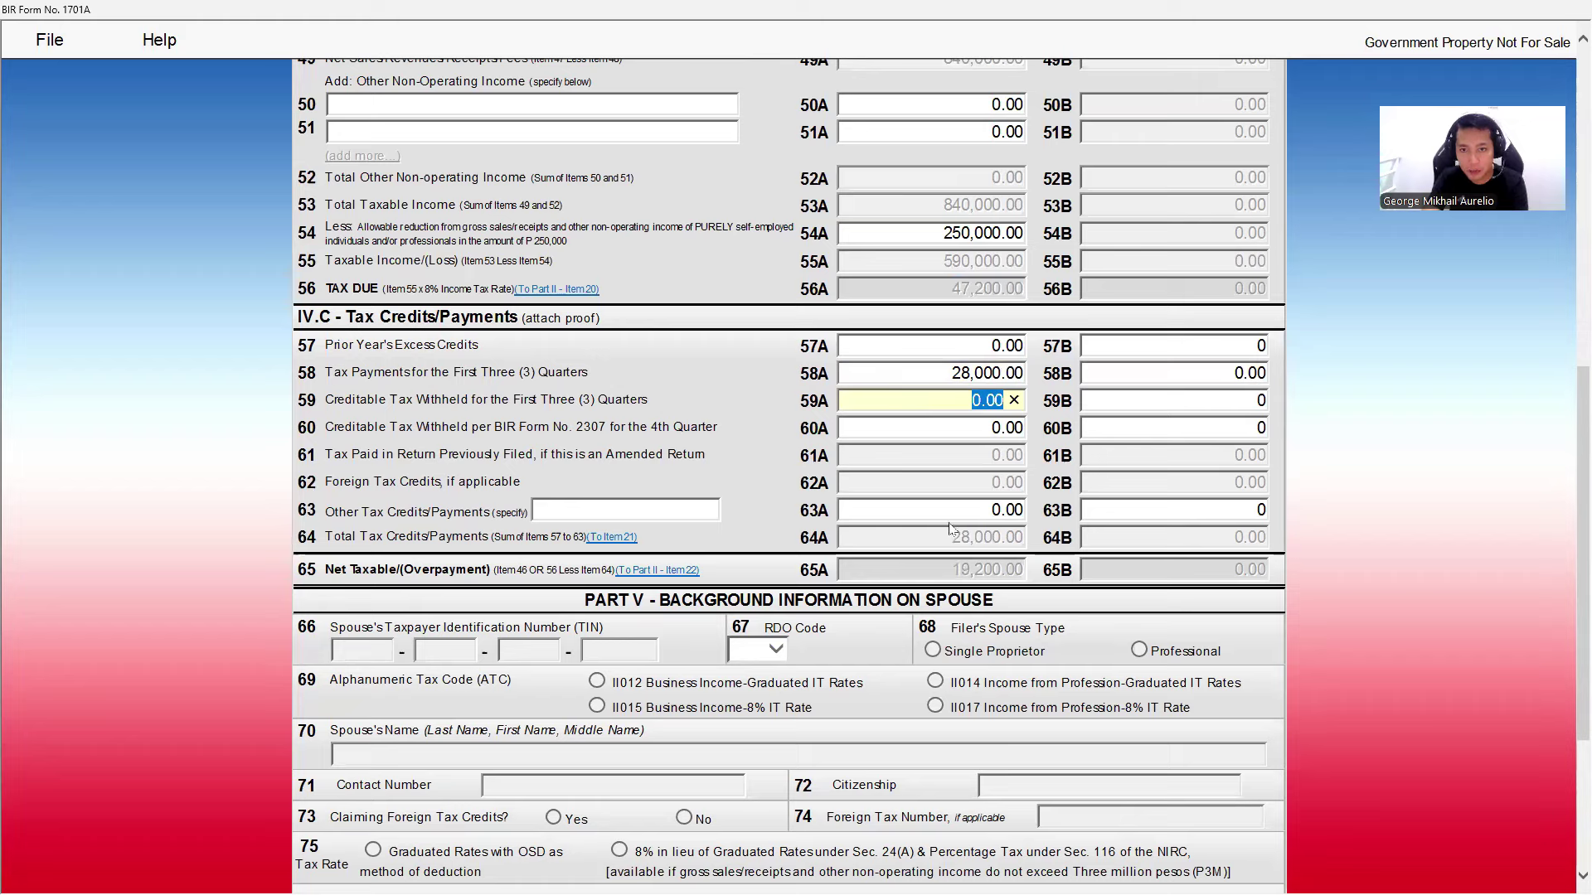
pyautogui.click(943, 510)
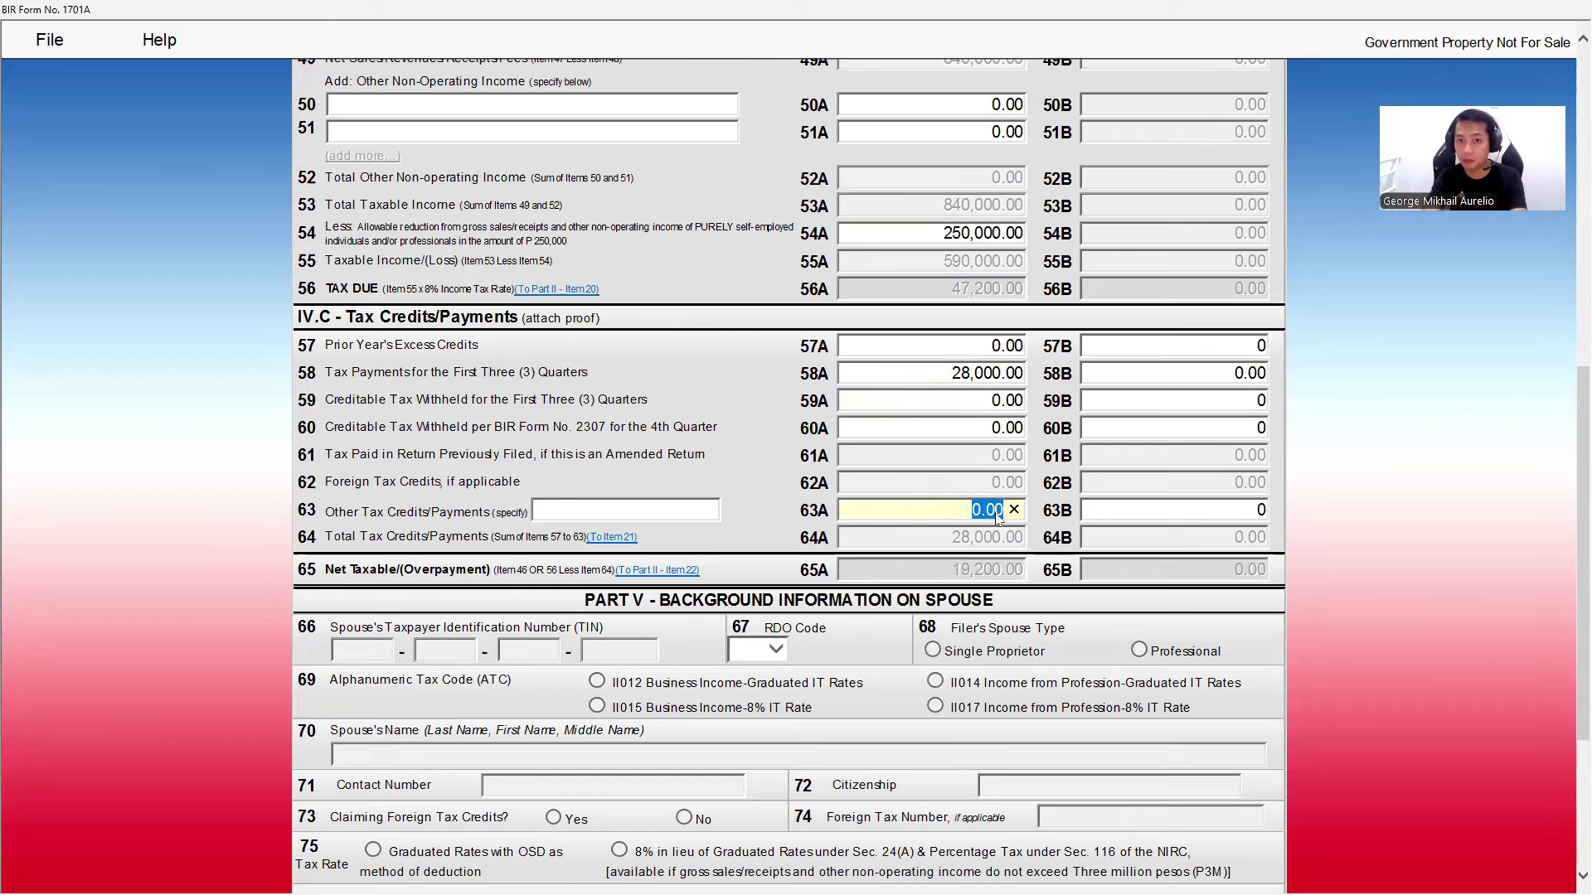
pyautogui.doubleClick(343, 537)
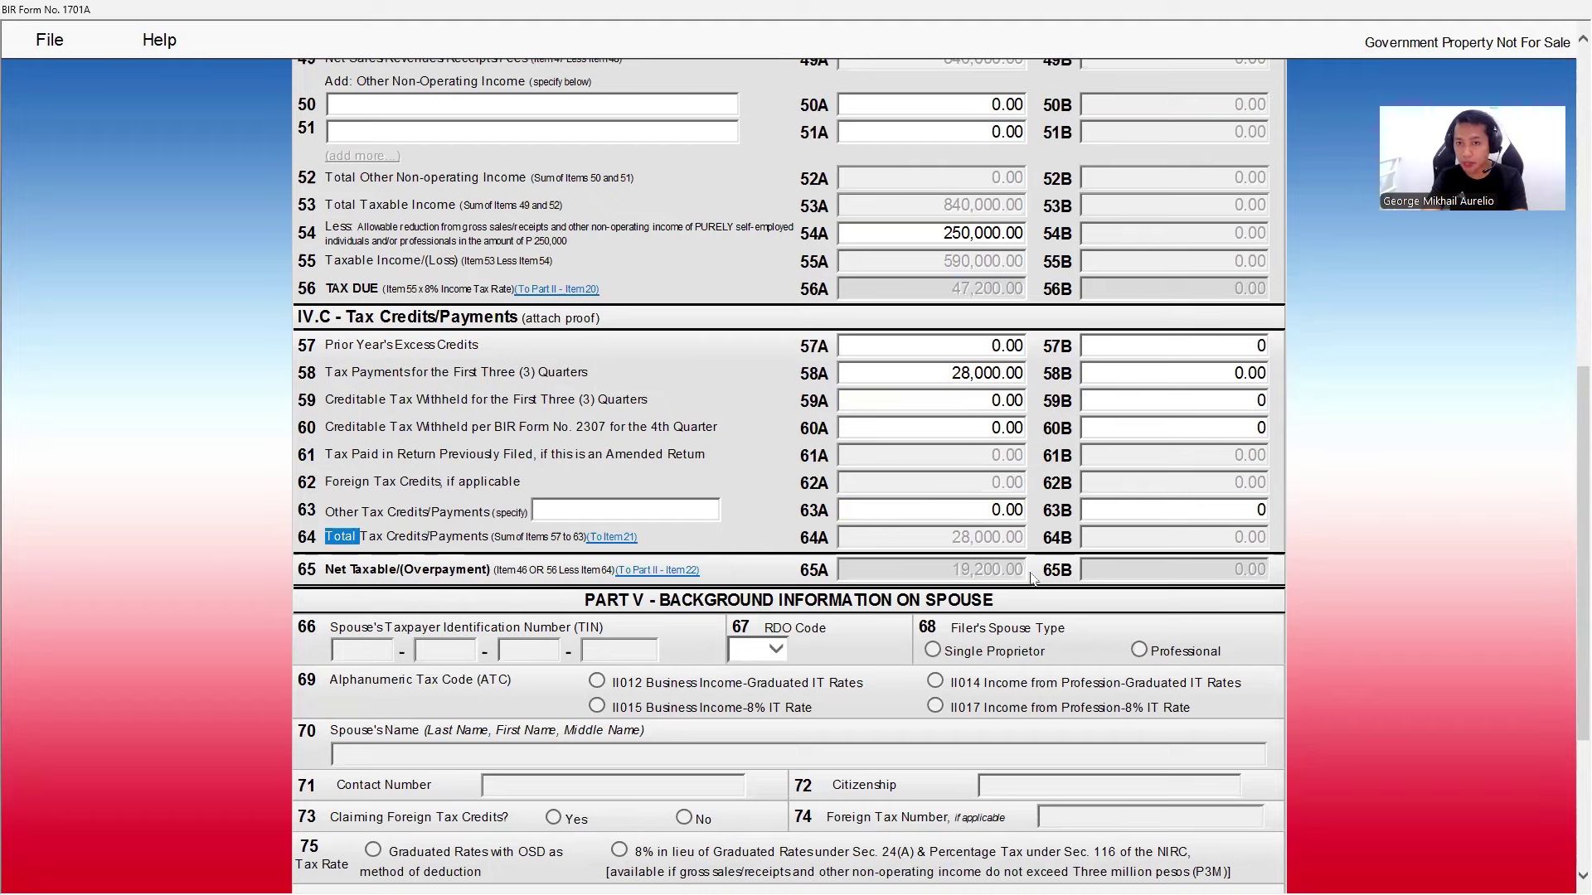
pyautogui.click(986, 551)
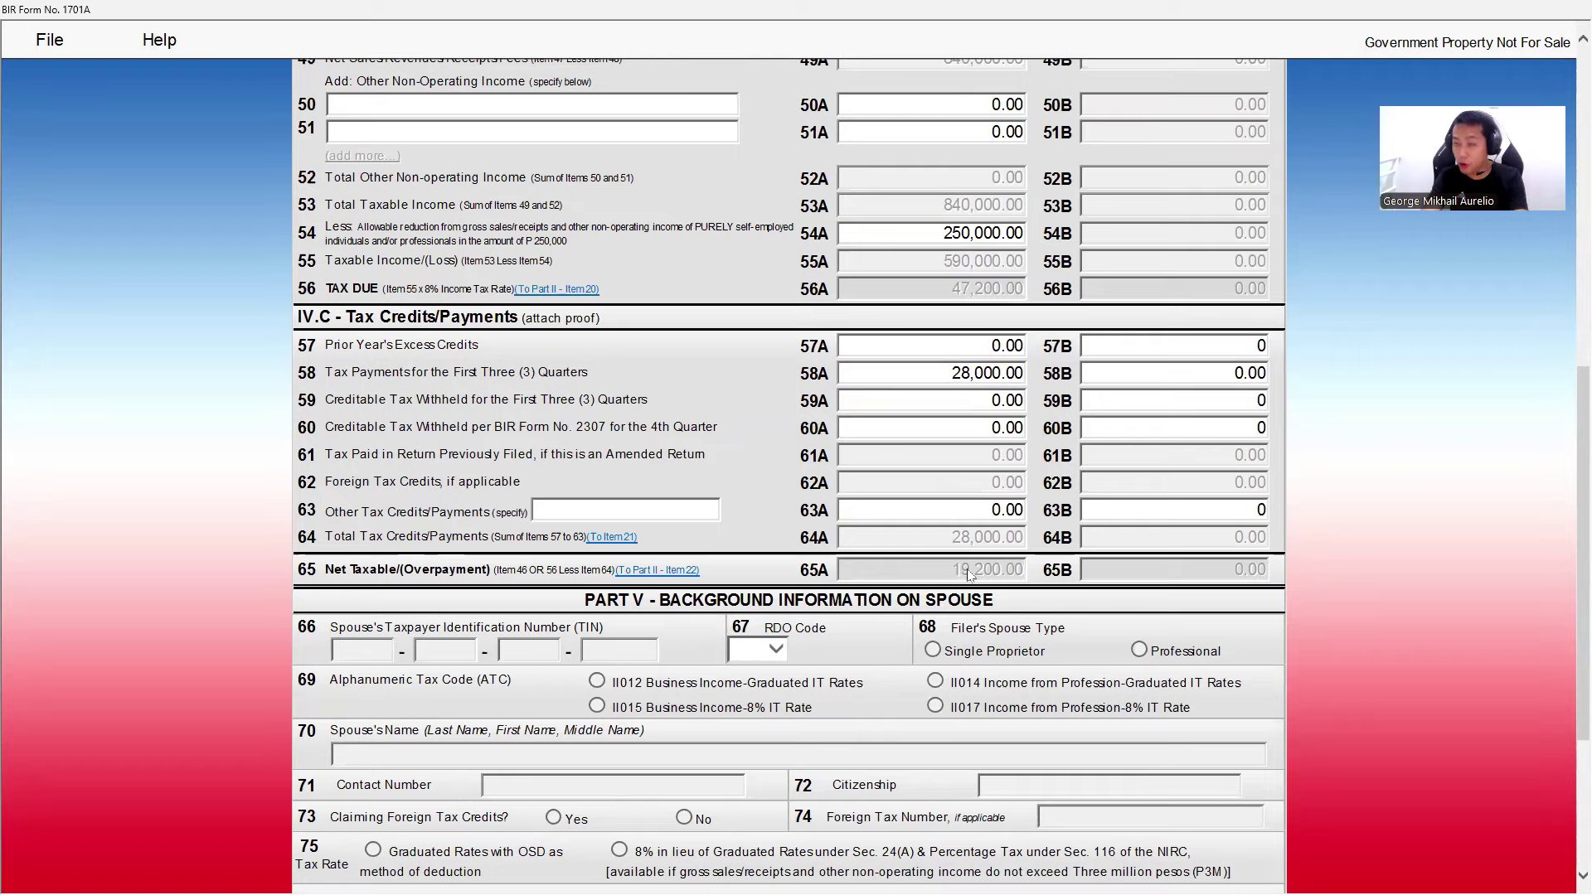
# - Submit the validated 1701A as the Final Copy from page 1 and confirm
pyautogui.scroll(-3, 954, 593)
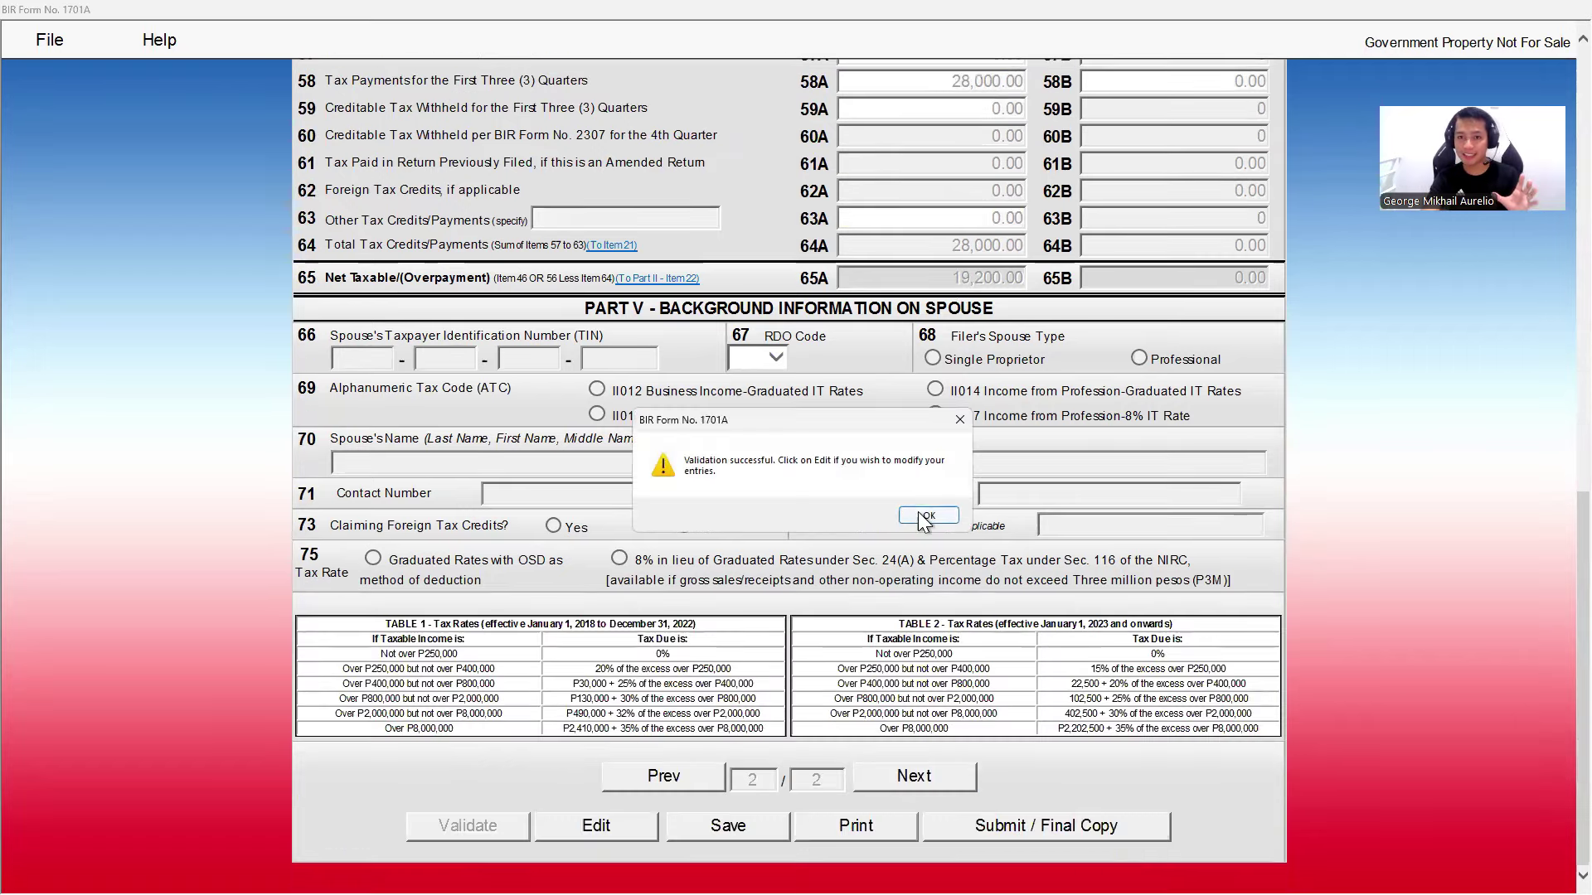
pyautogui.click(923, 521)
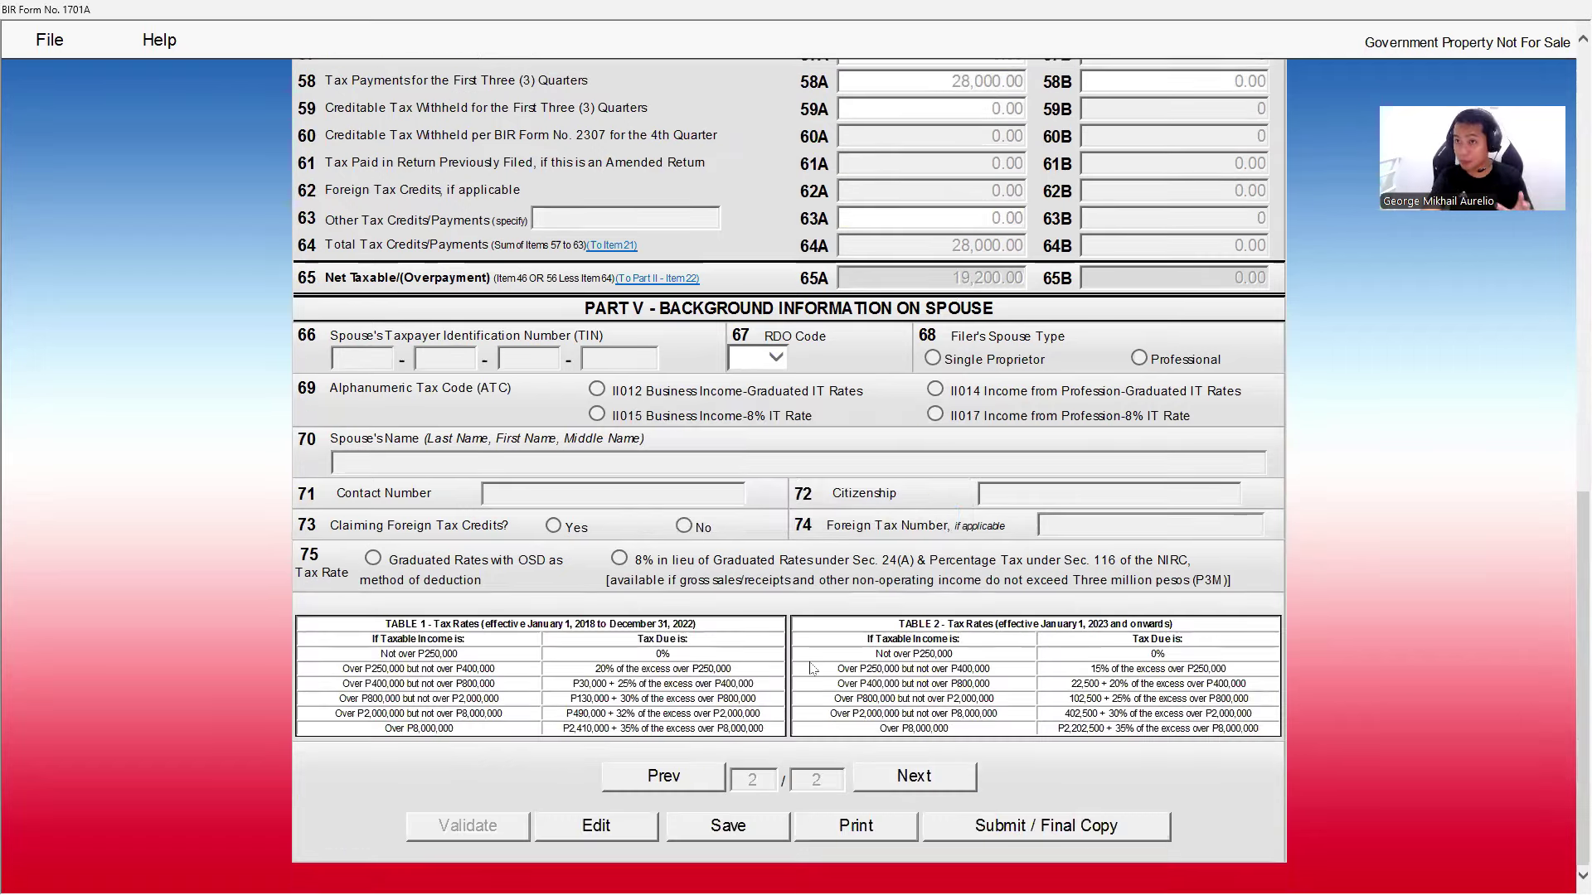
pyautogui.click(663, 776)
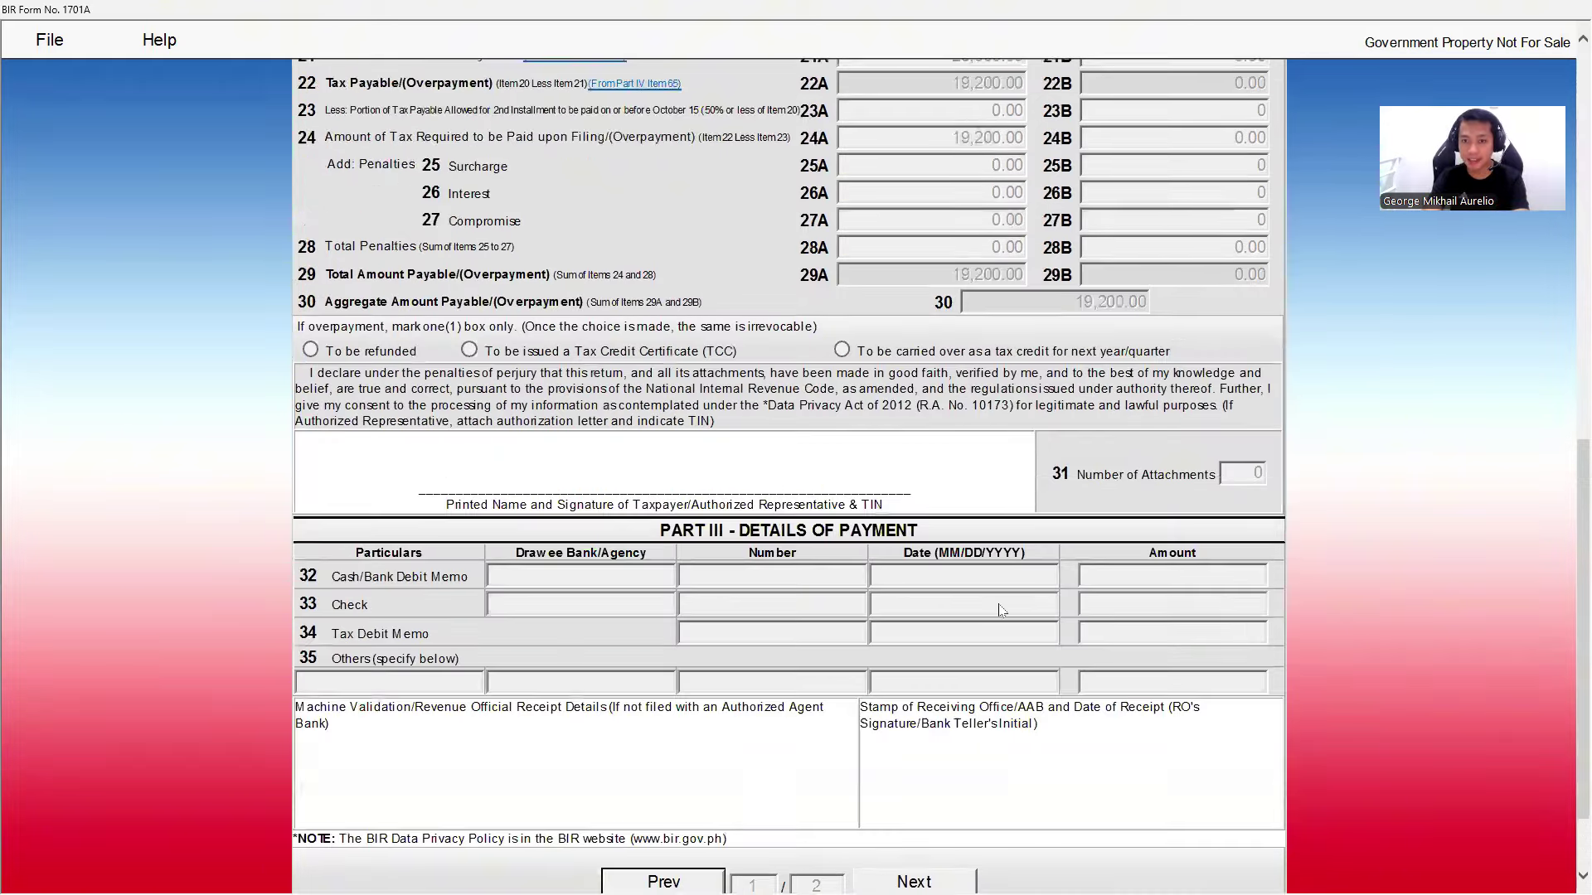
pyautogui.scroll(-2, 1000, 610)
pyautogui.click(1026, 828)
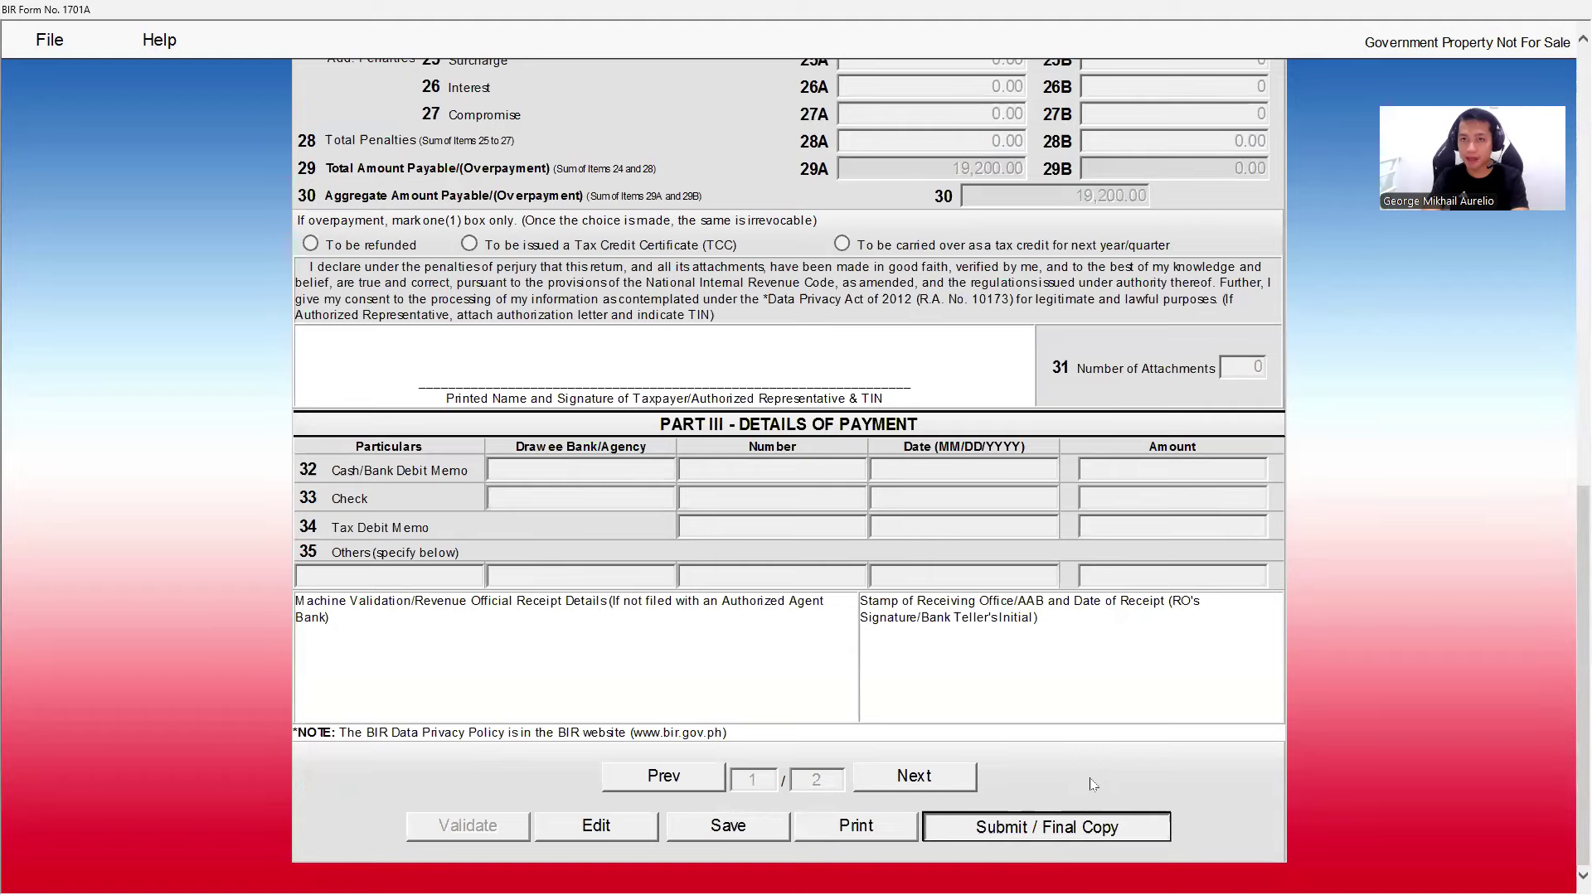
pyautogui.click(849, 521)
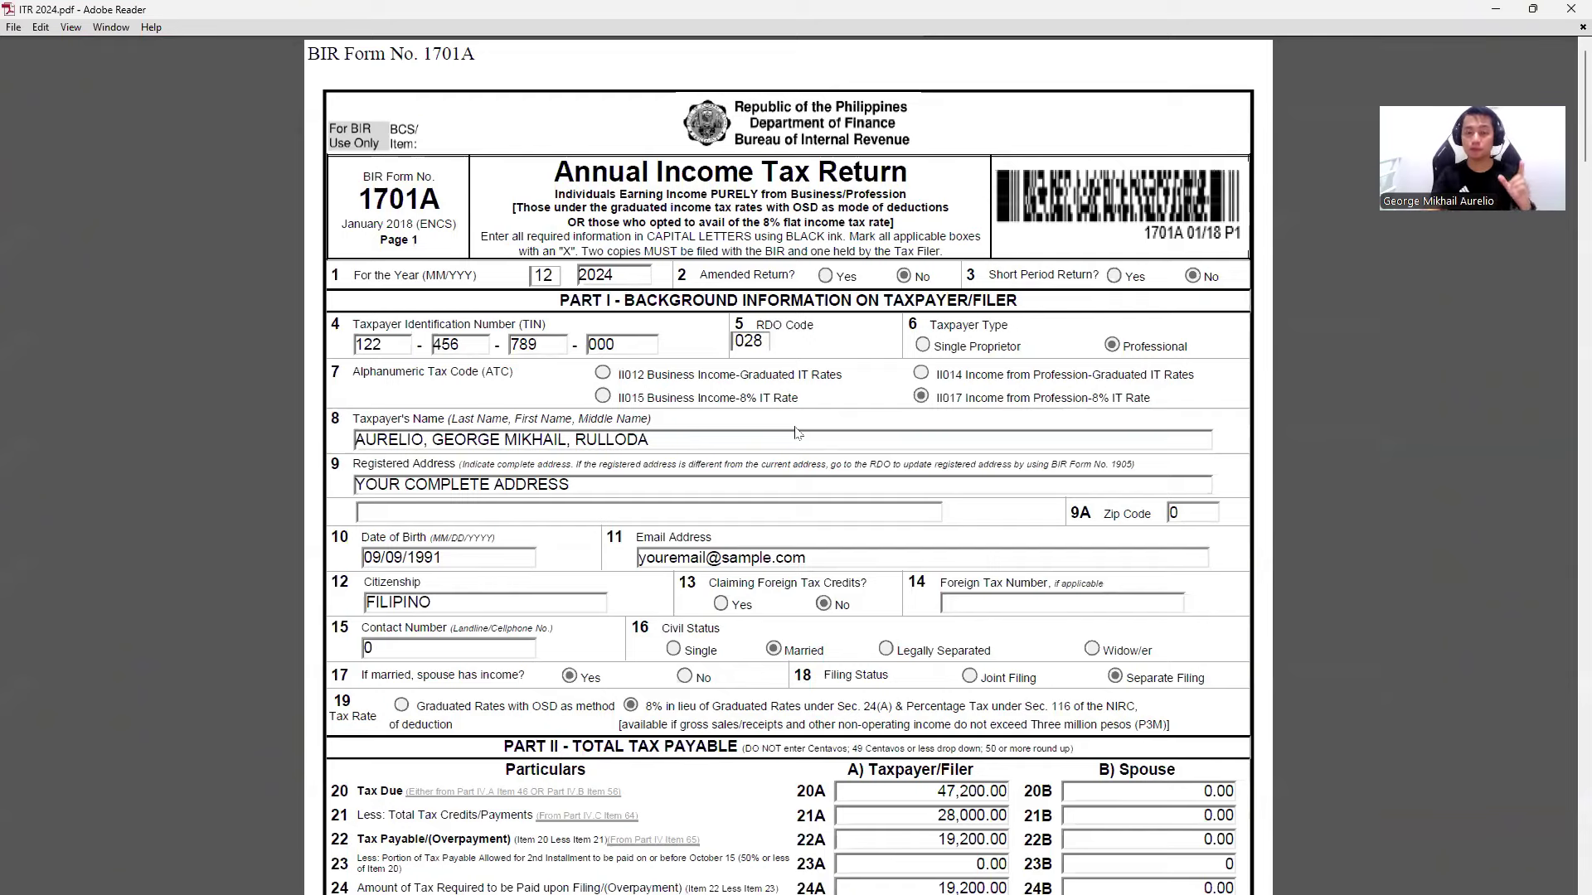
# - Scroll the ITR 2024 PDF past row 30's aggregate amount payable to the receipt confirmation page
pyautogui.scroll(-4, 812, 484)
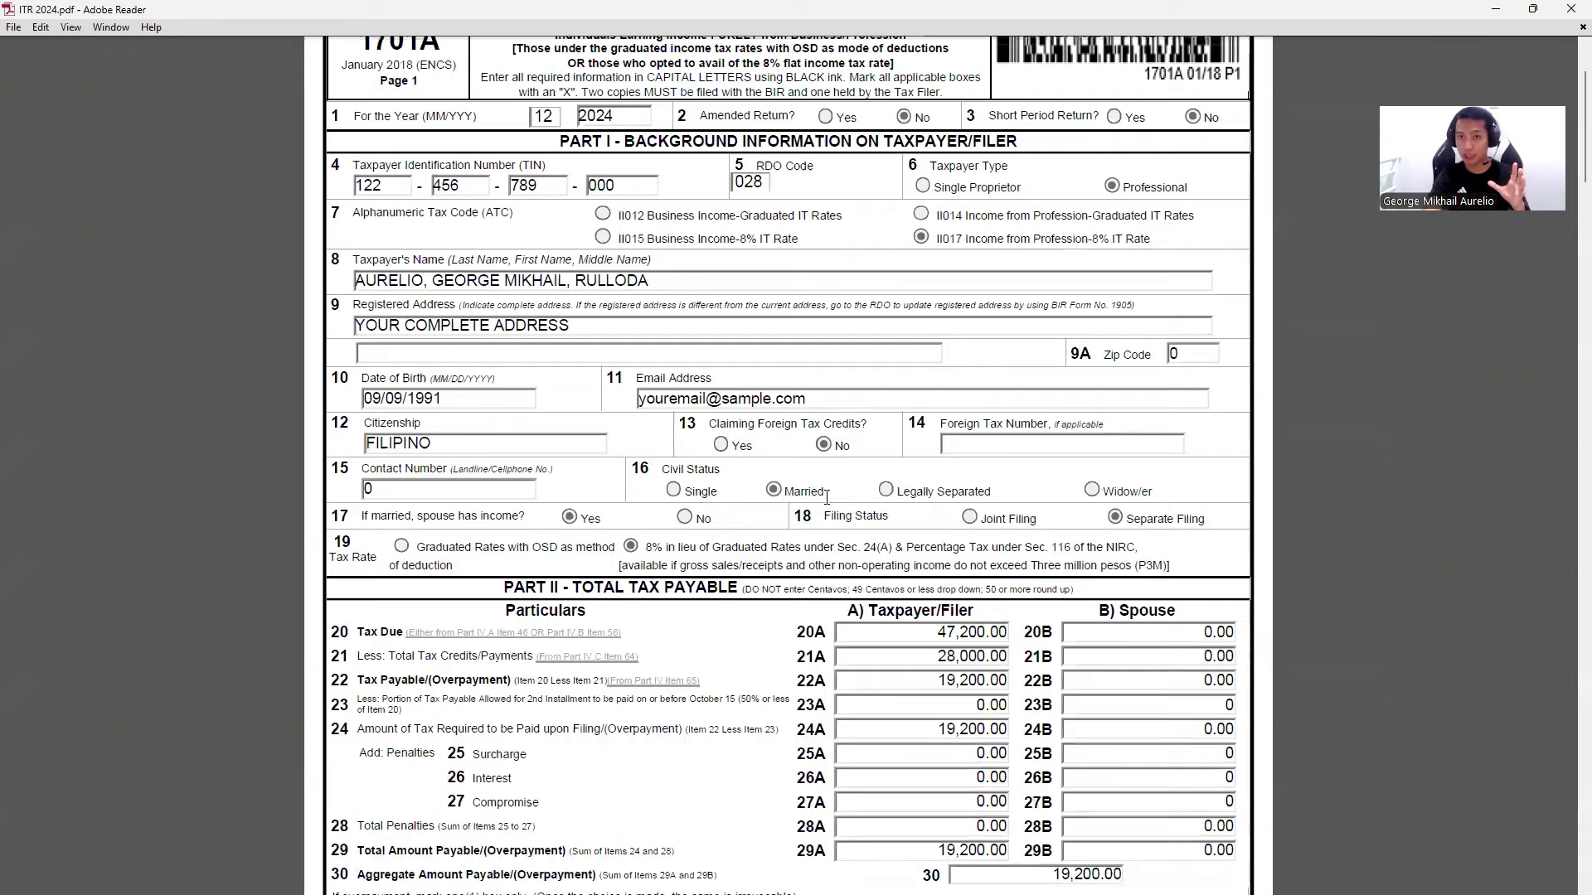
pyautogui.scroll(-6, 829, 502)
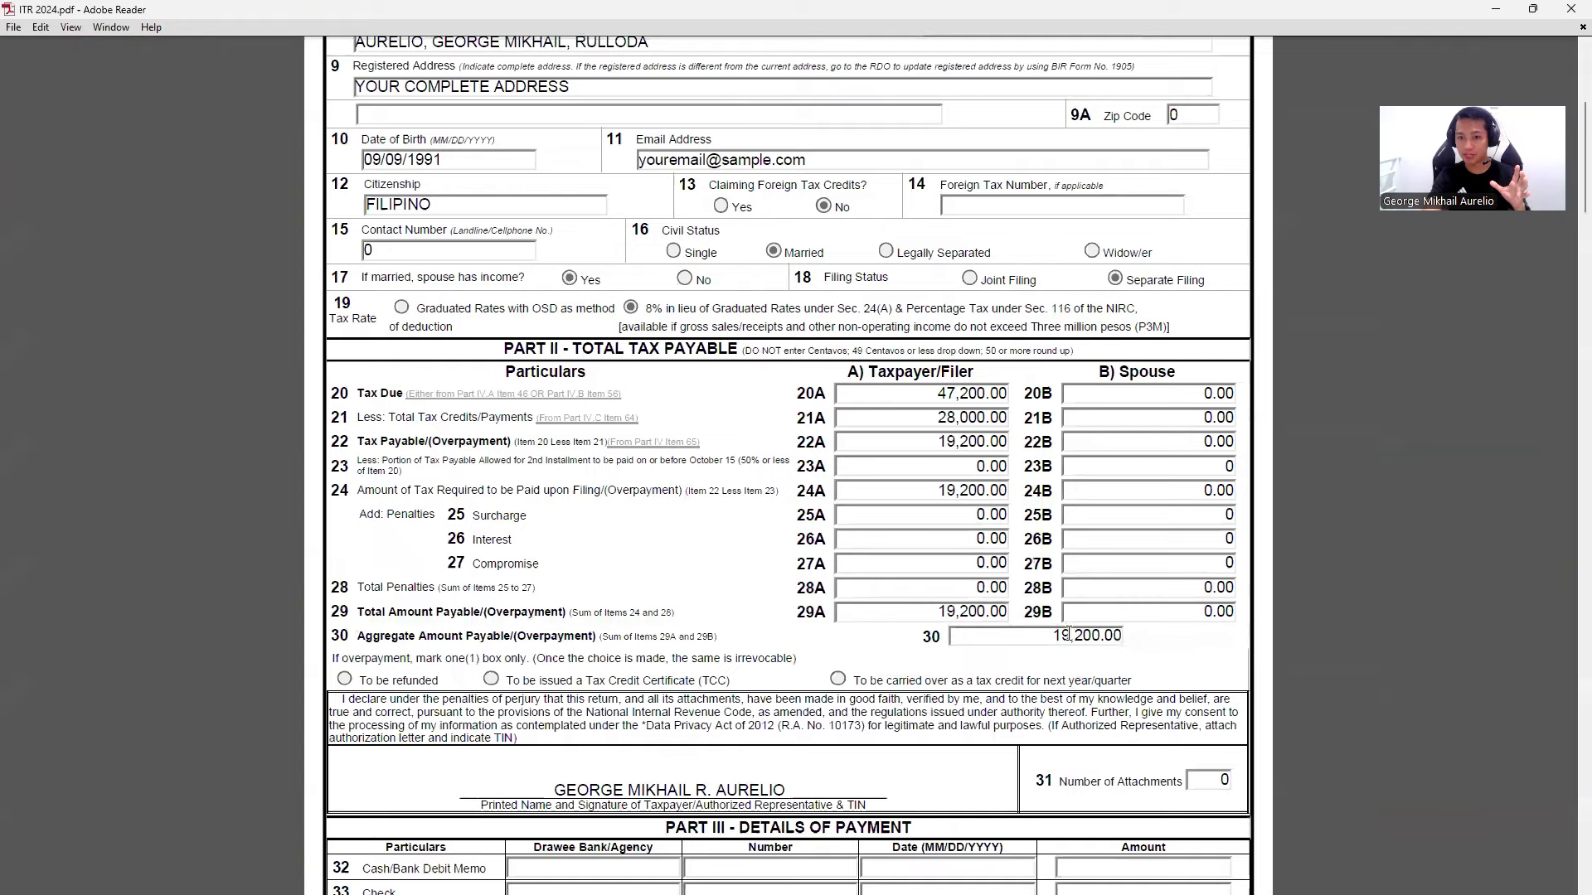
pyautogui.scroll(-3, 1071, 626)
pyautogui.tripleClick(1083, 518)
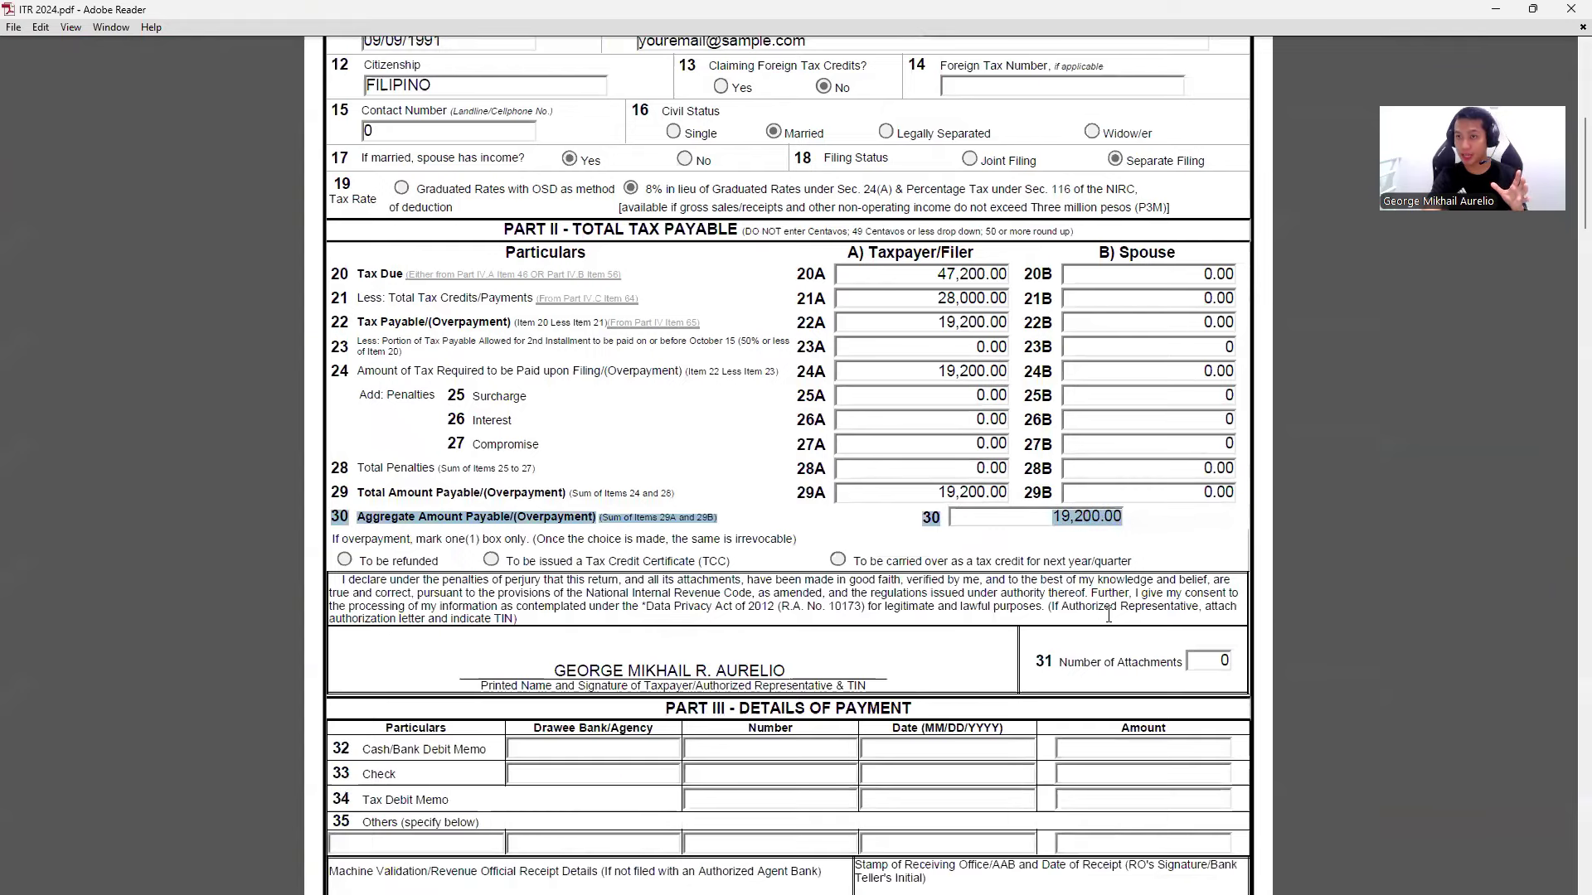
pyautogui.click(1048, 566)
pyautogui.scroll(-20, 978, 477)
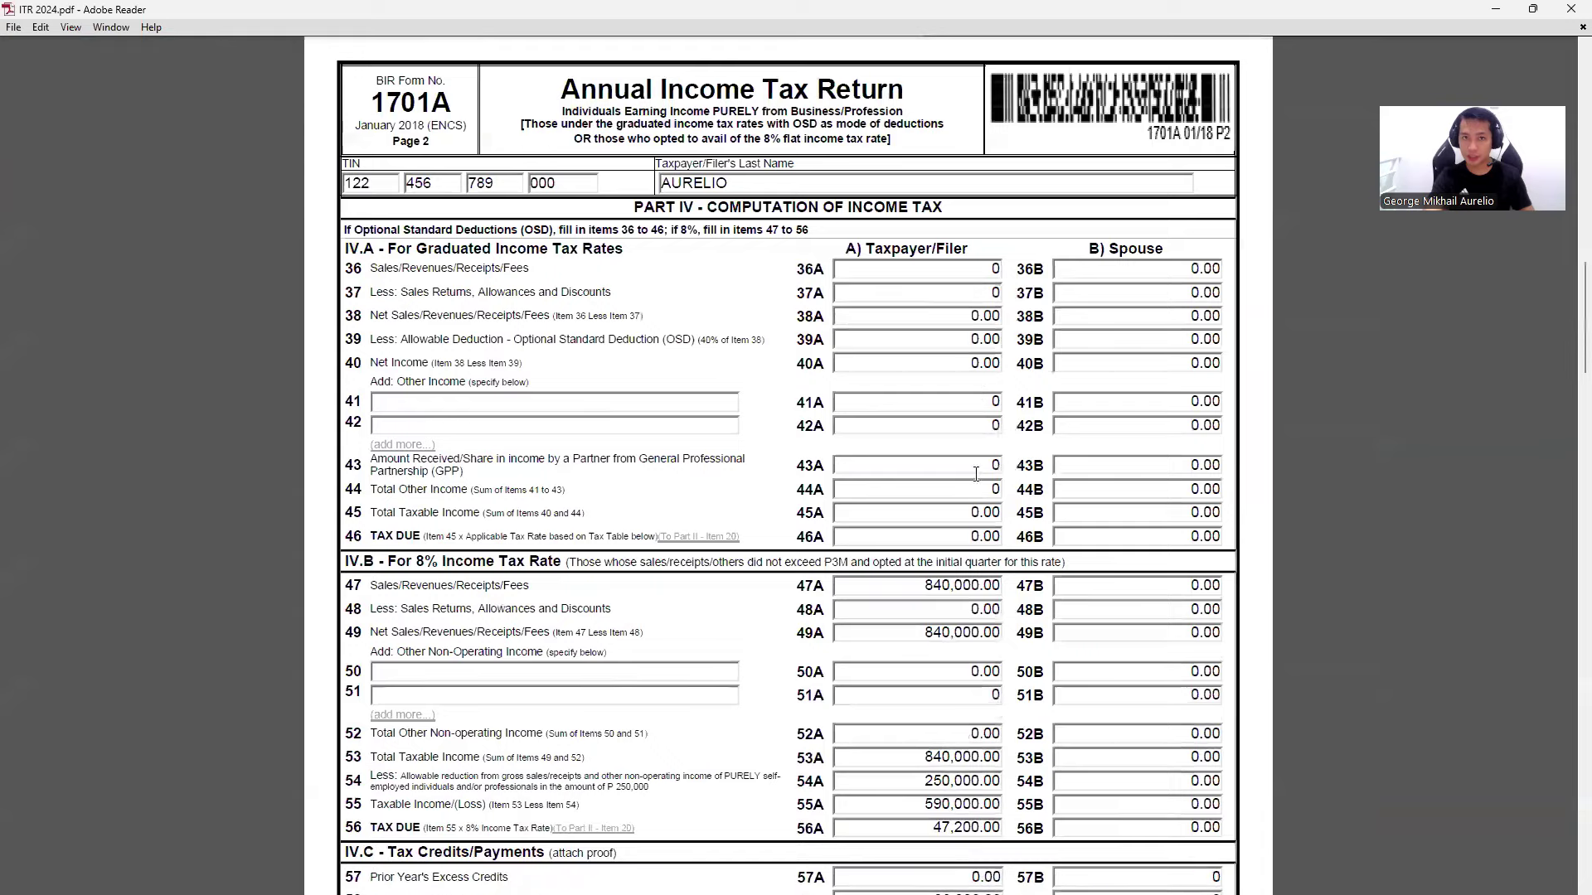
pyautogui.scroll(-11, 970, 474)
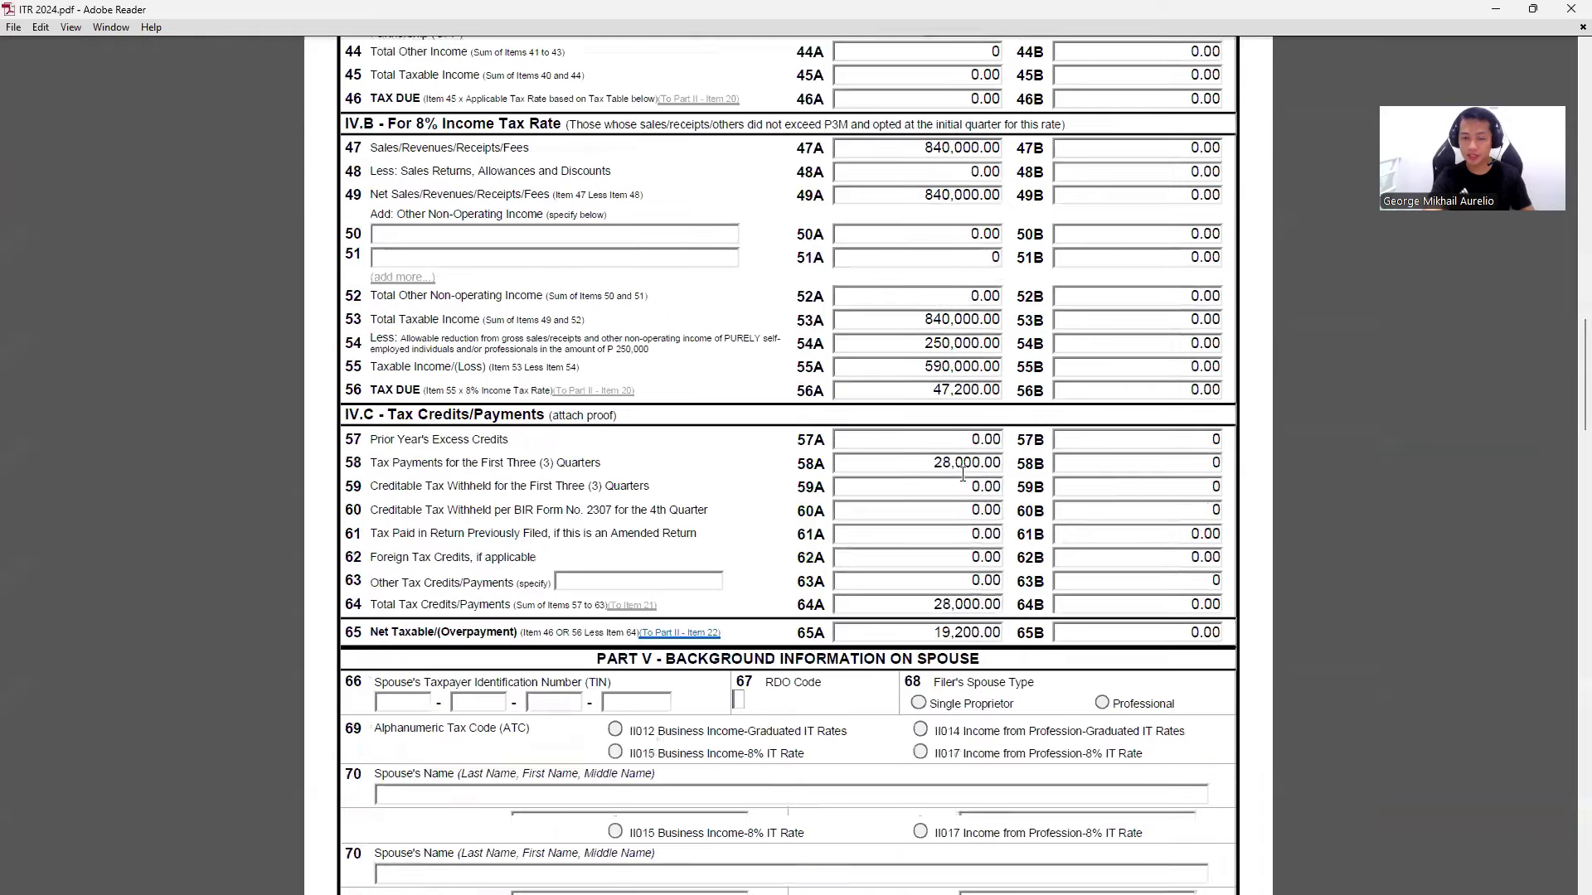
pyautogui.scroll(-2, 962, 474)
pyautogui.scroll(-12, 950, 466)
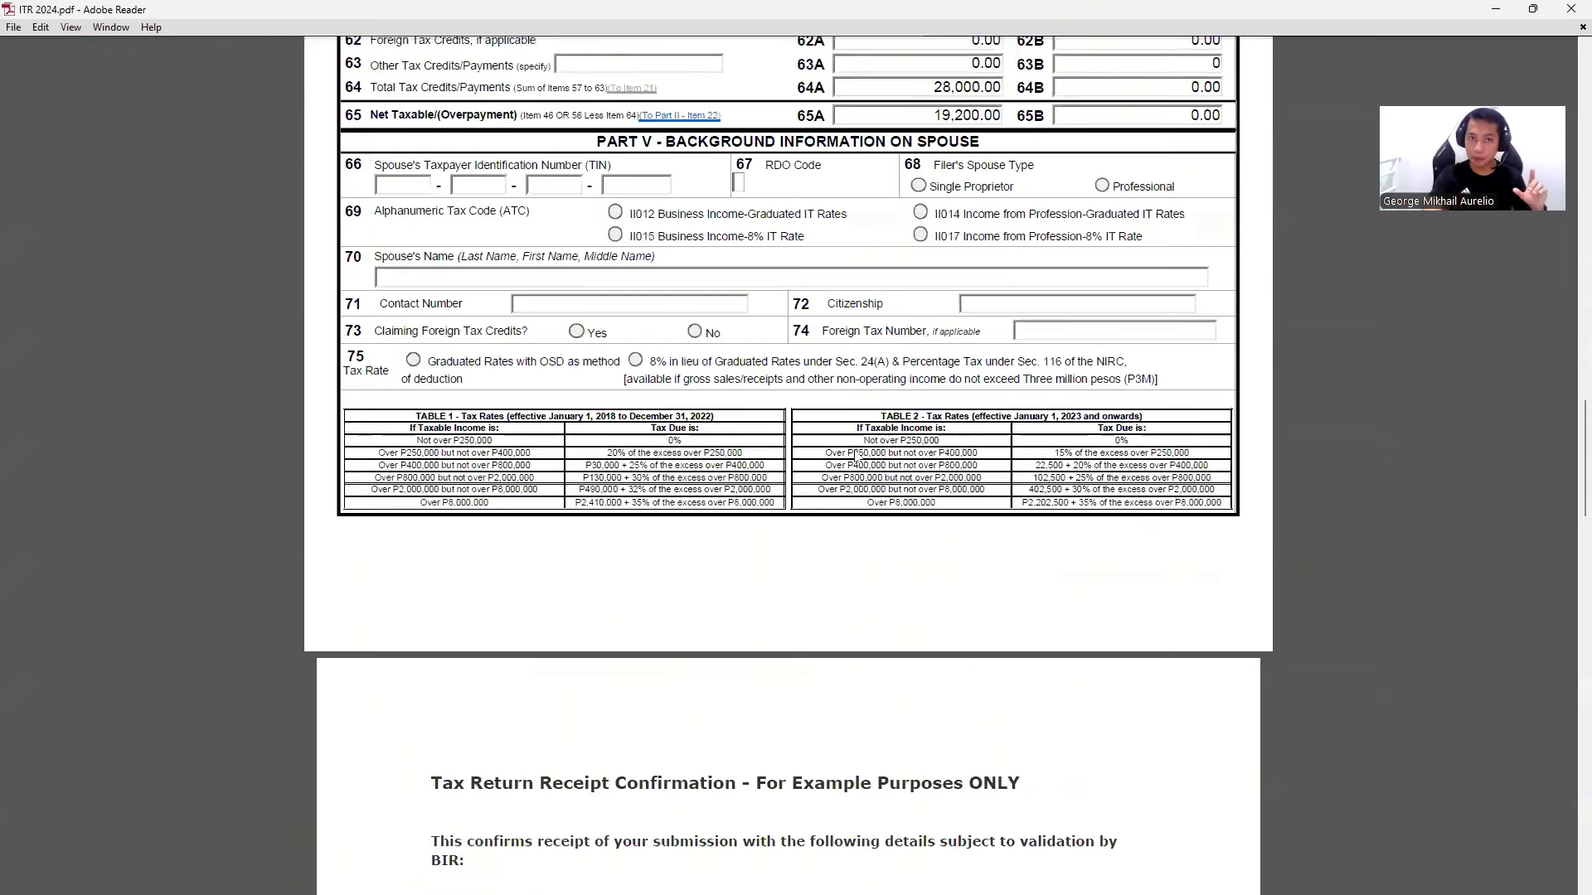
pyautogui.scroll(-9, 858, 457)
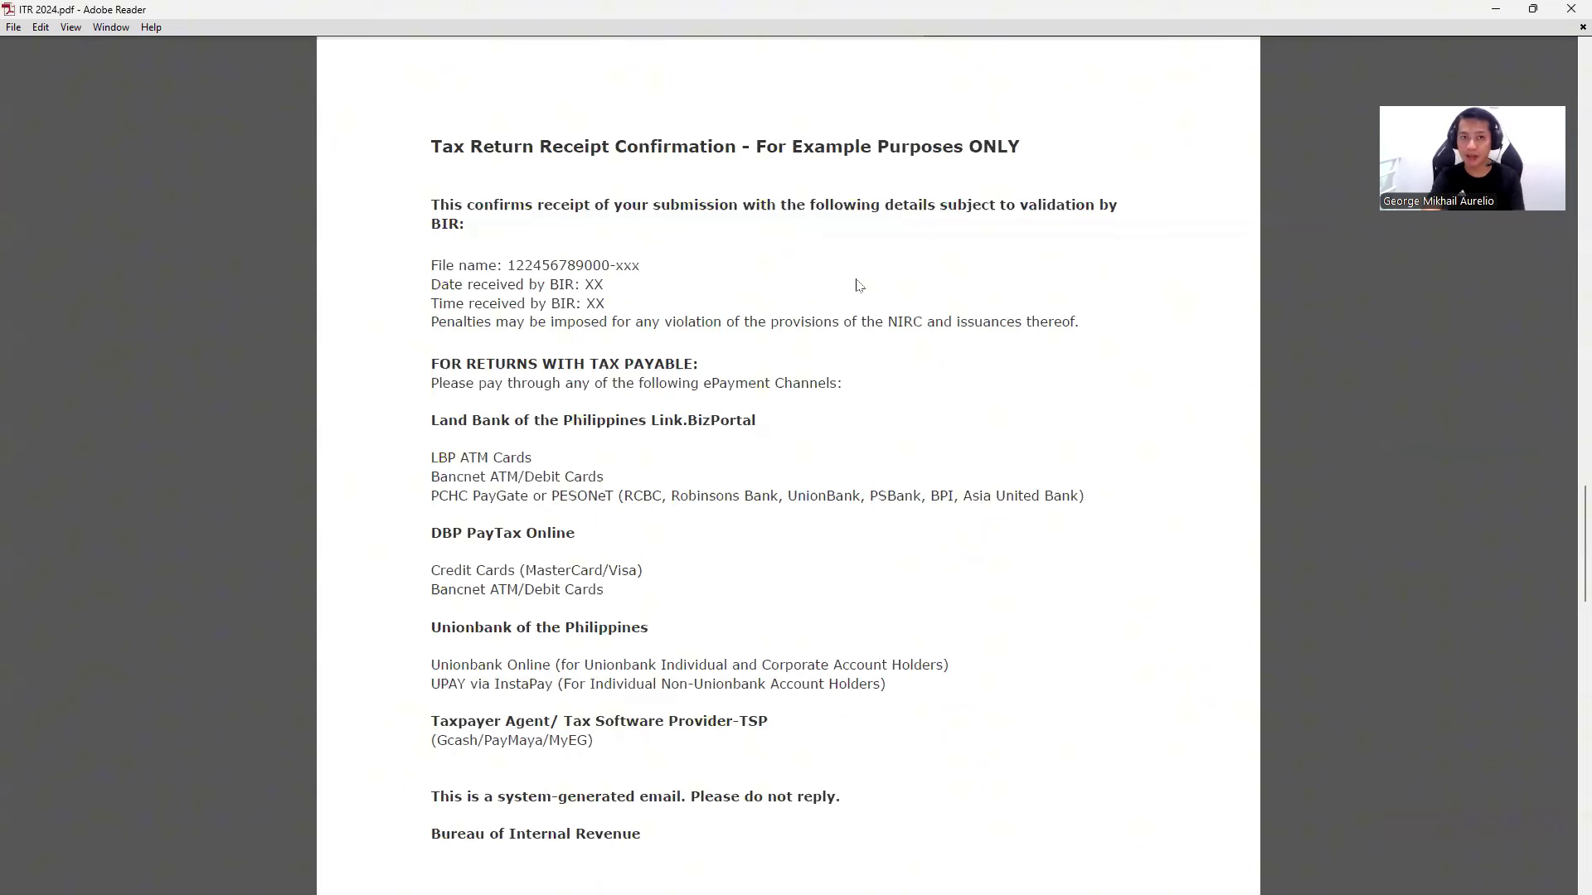
# - Highlight the receipt confirmation title, then reach the ₱19,220.00 SAMPLE ONLY receipt page
pyautogui.scroll(-1, 868, 461)
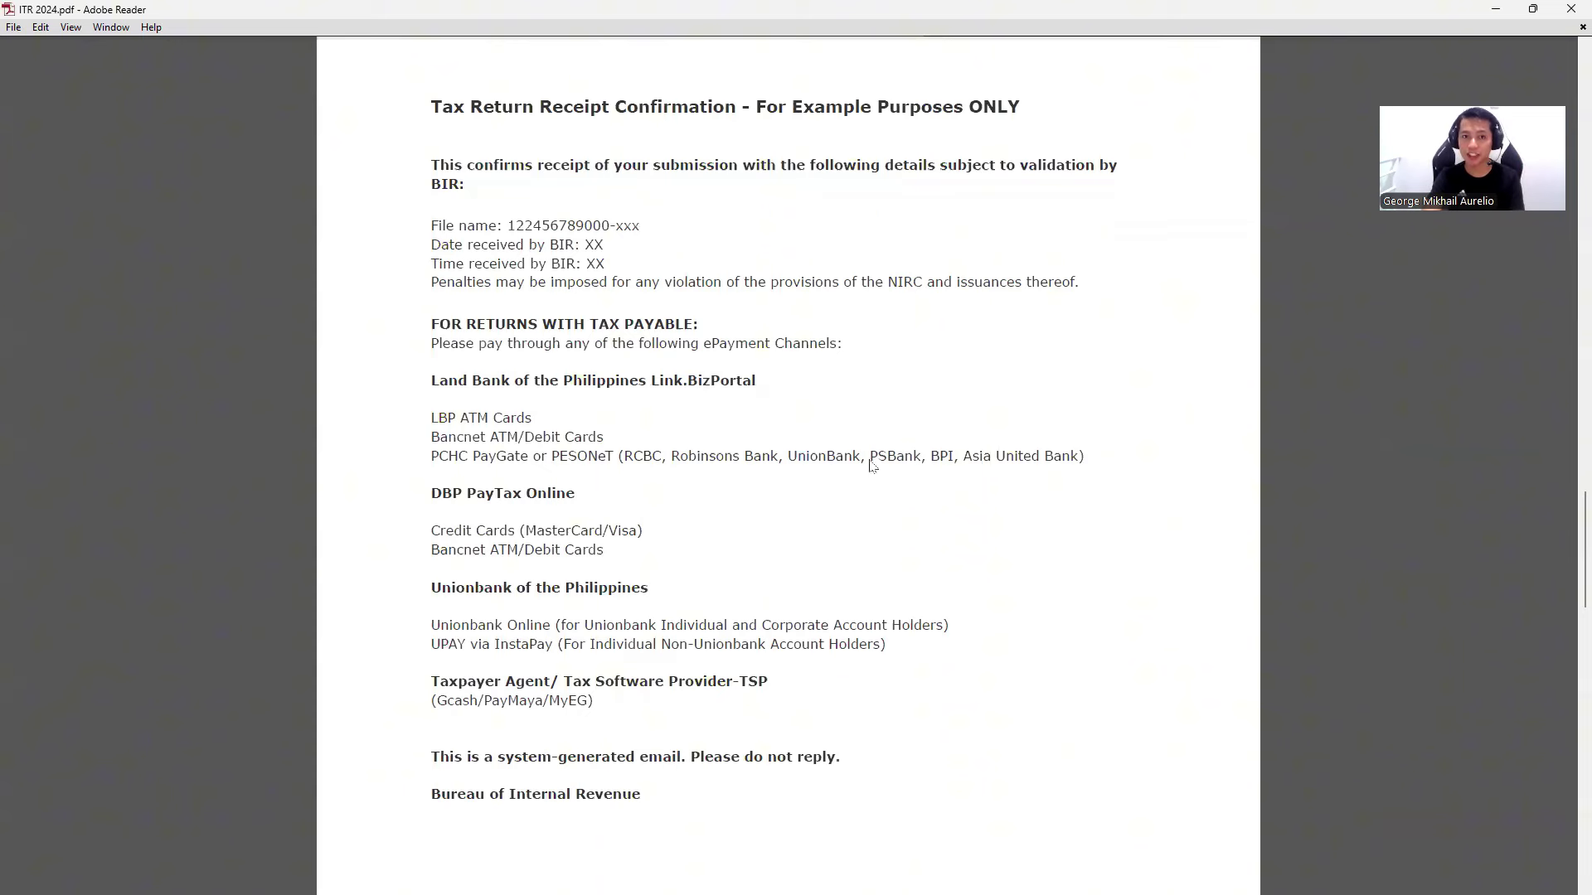
pyautogui.tripleClick(693, 105)
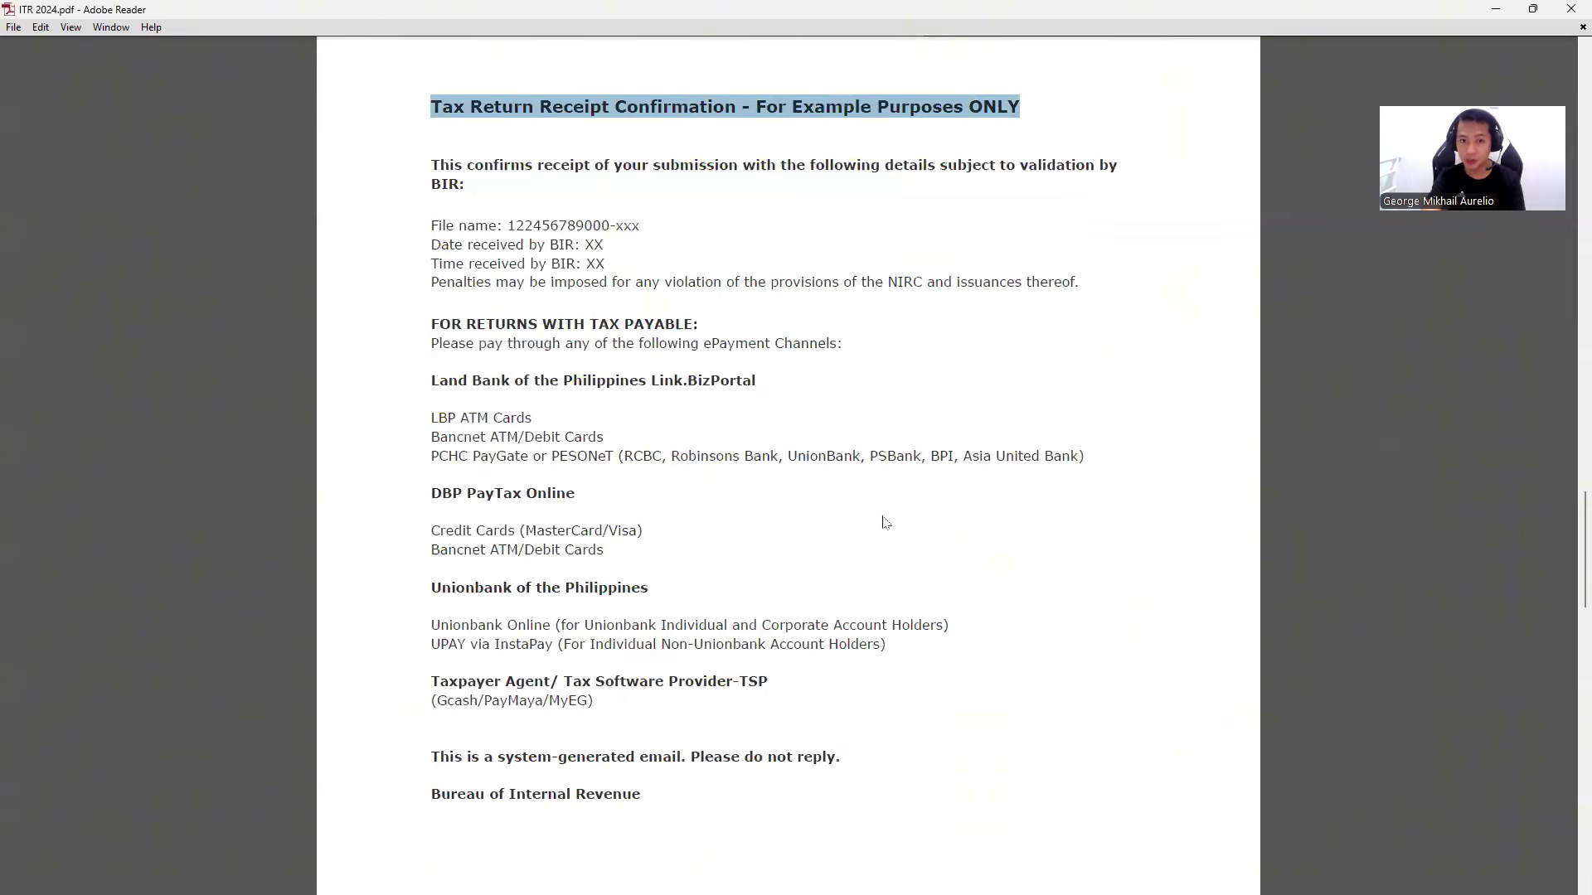
pyautogui.scroll(-20, 885, 522)
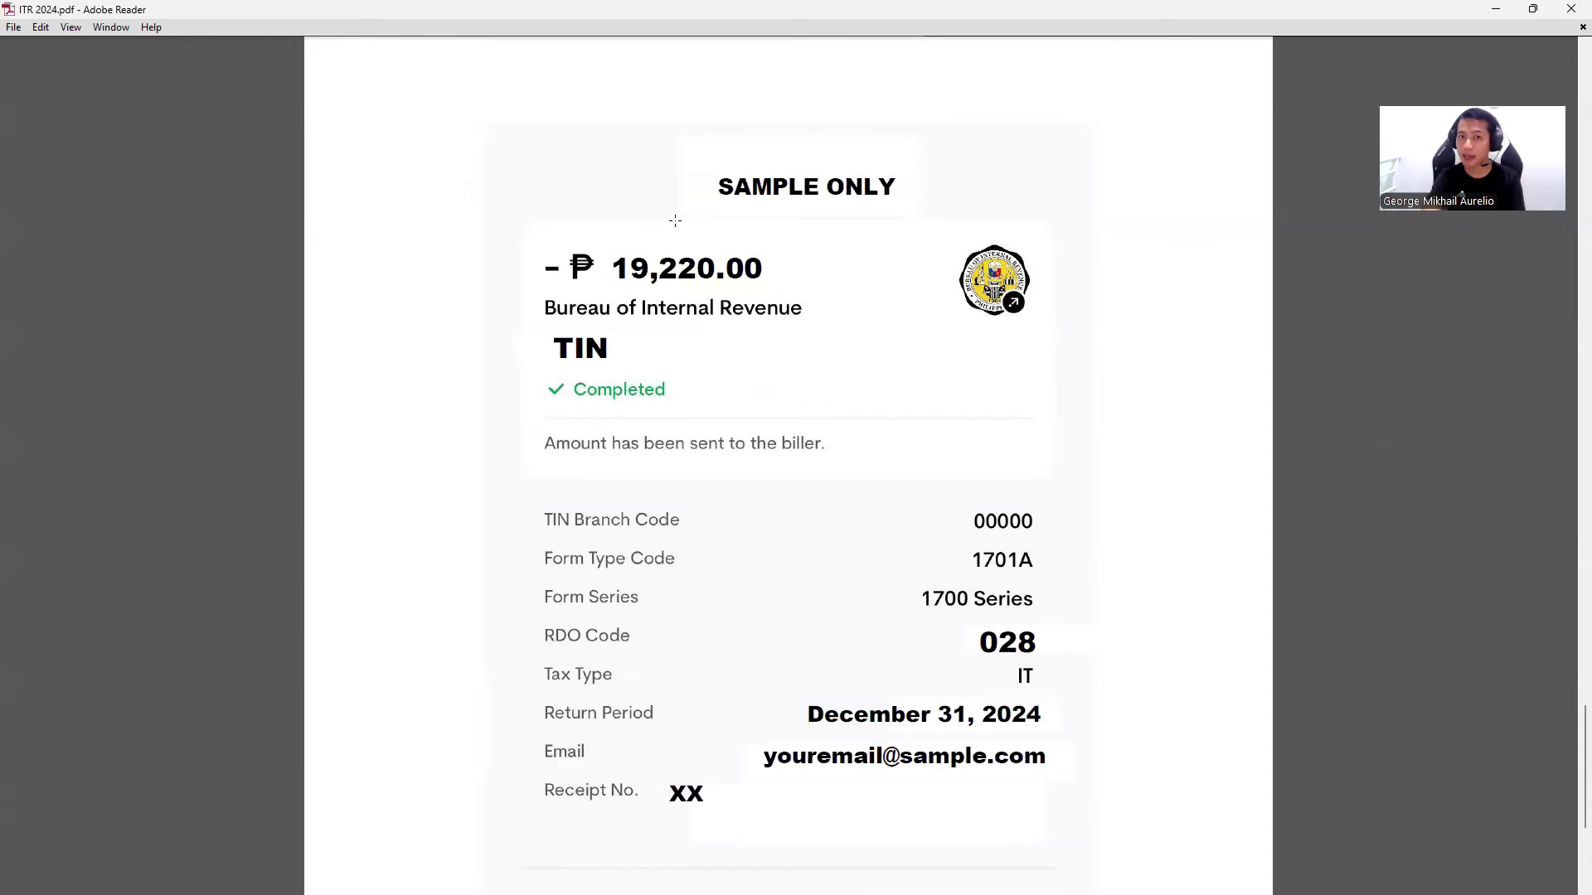
# - Point out the sample receipt image, then the return period and email details further down
pyautogui.click(694, 285)
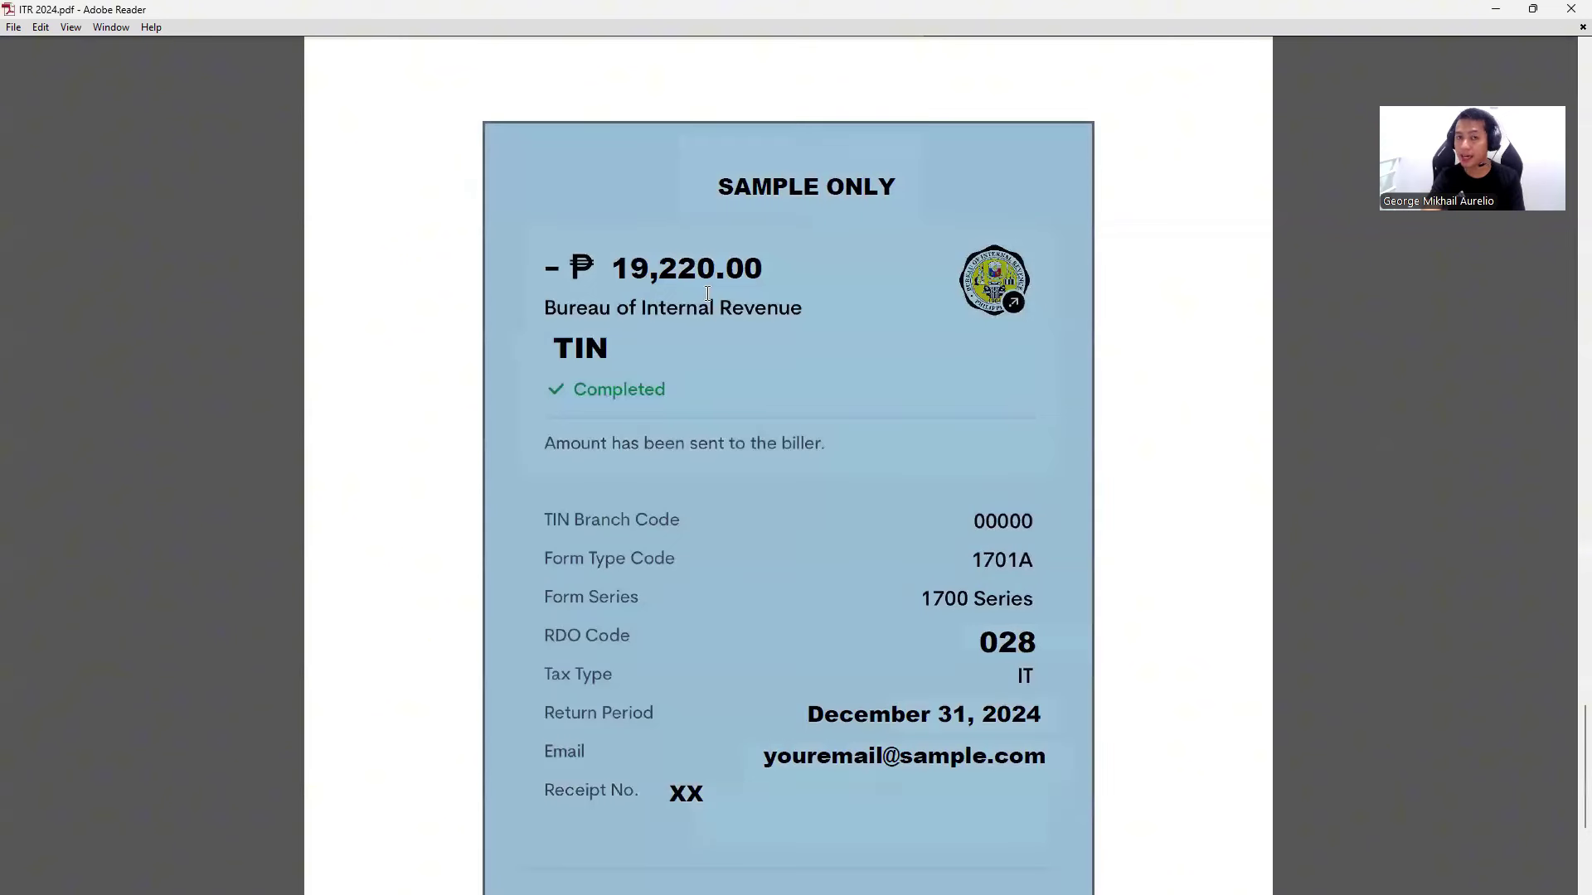
pyautogui.click(717, 325)
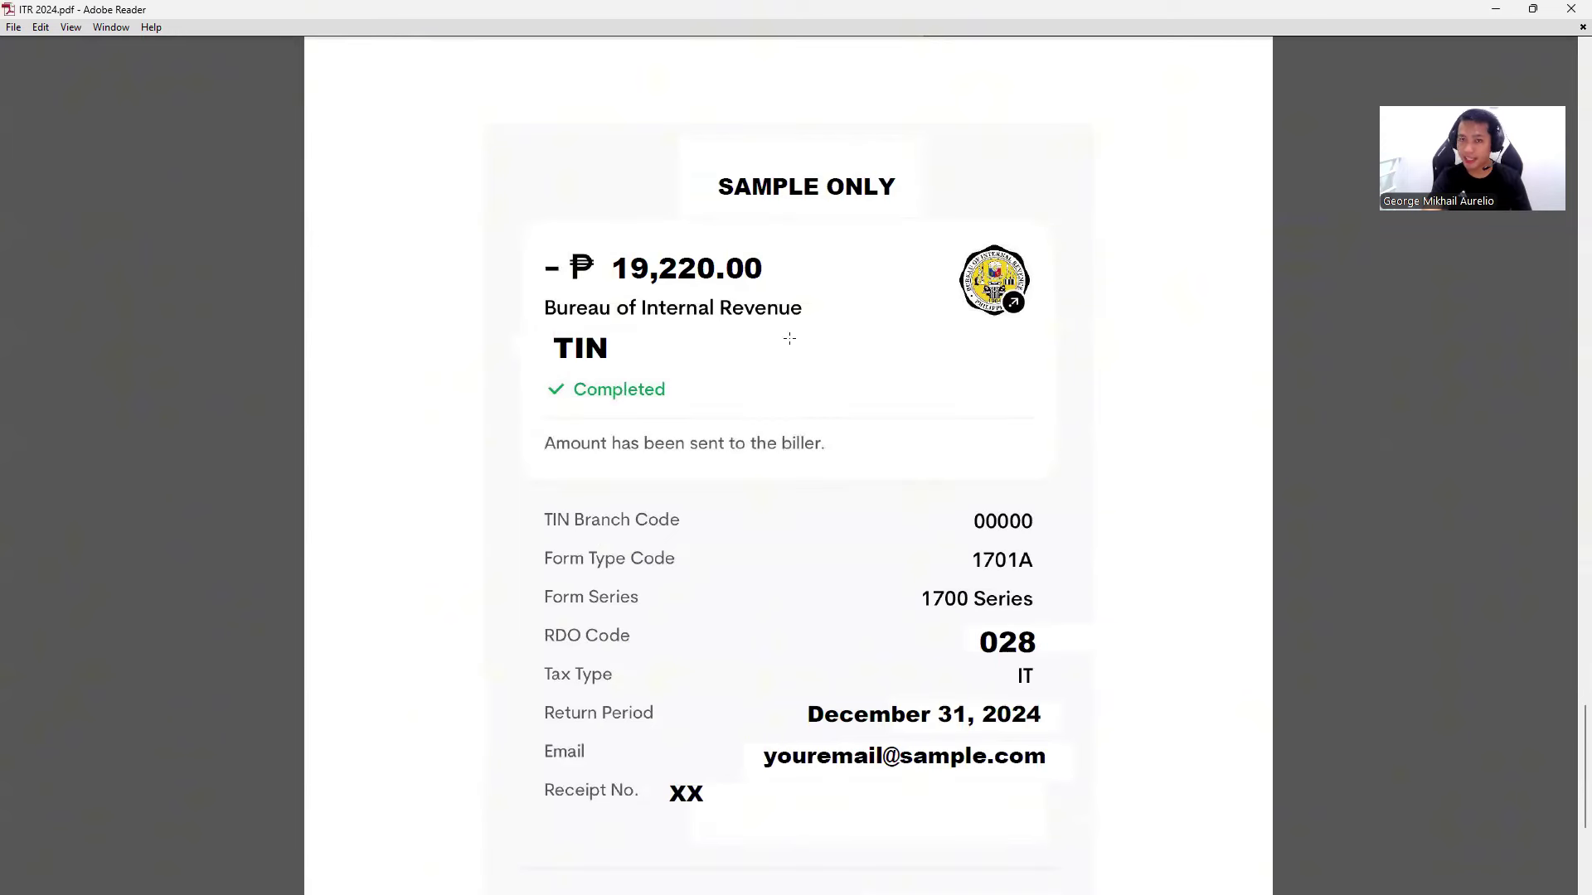
pyautogui.scroll(-1, 792, 338)
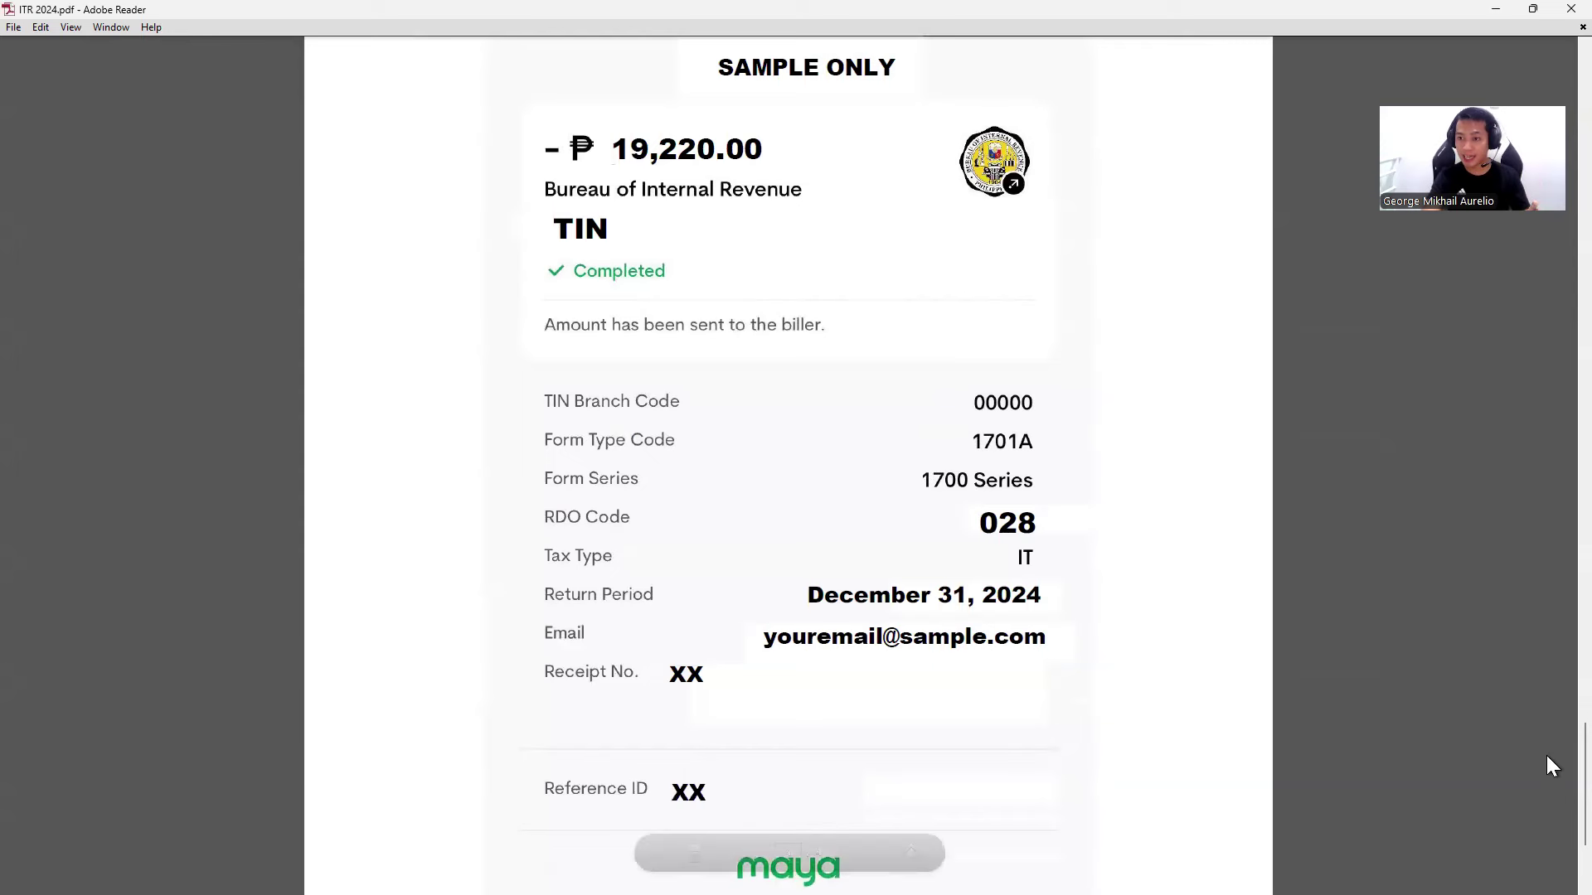
pyautogui.click(1145, 637)
pyautogui.click(1421, 658)
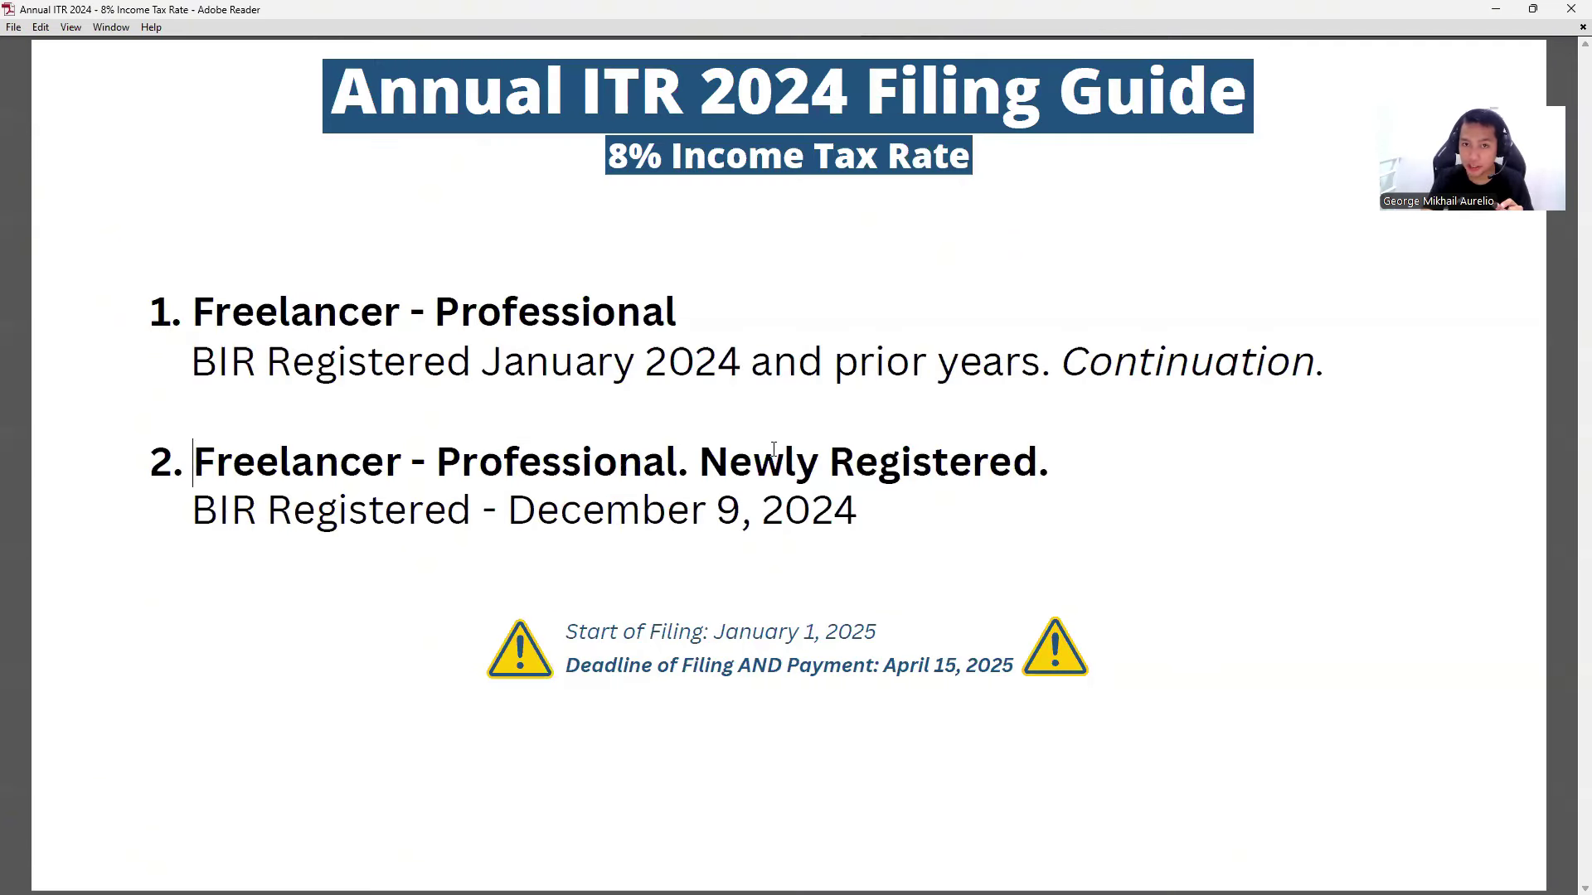
pyautogui.moveTo(193, 463); pyautogui.dragTo(881, 473)
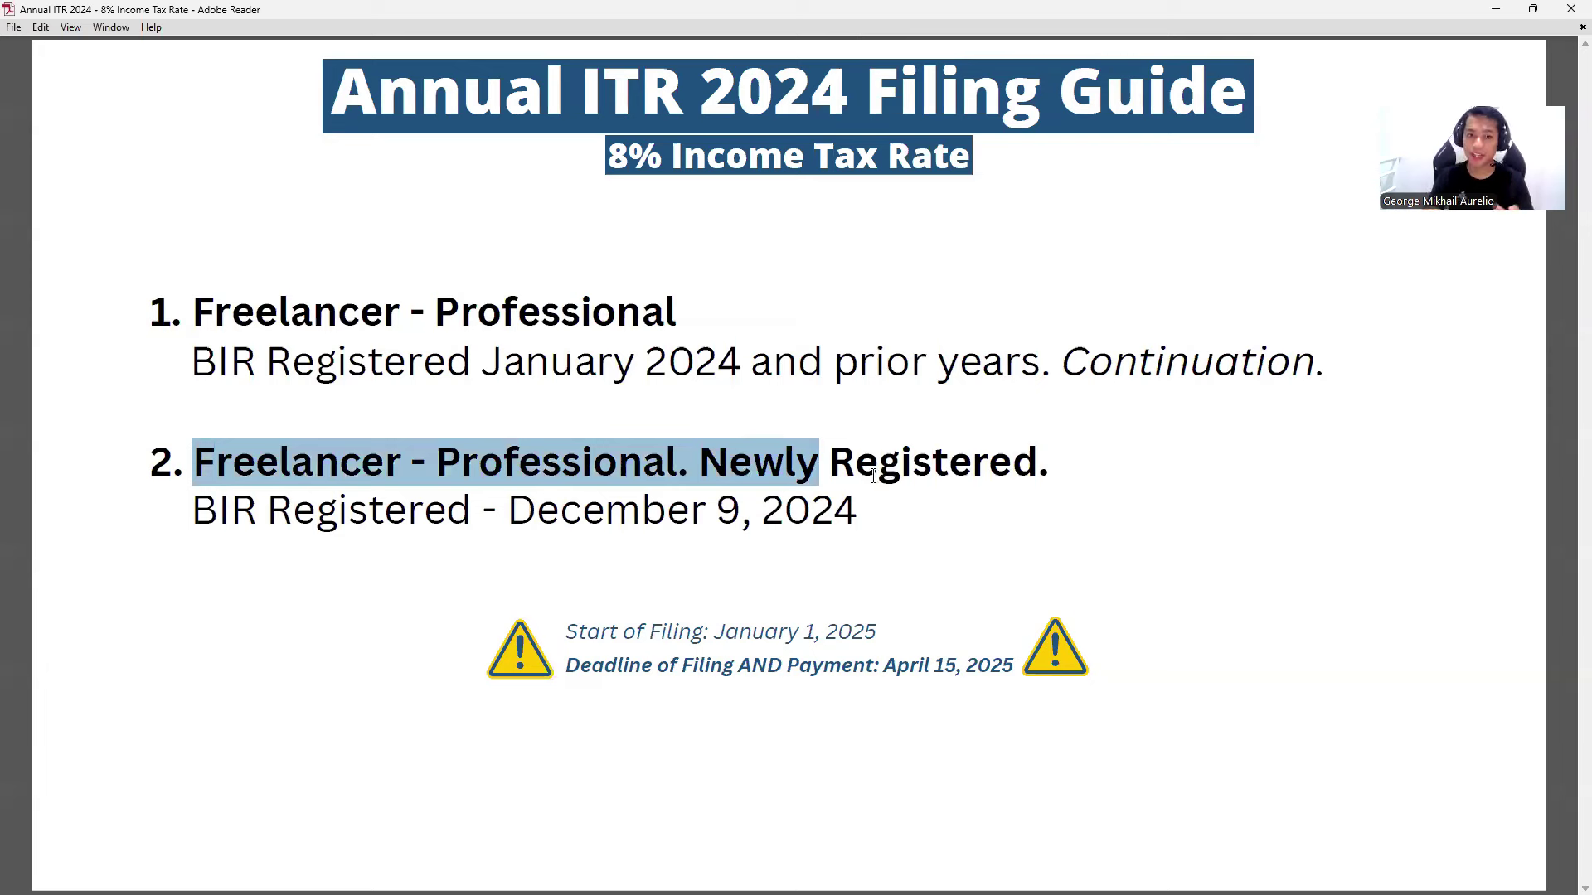
pyautogui.moveTo(508, 510); pyautogui.dragTo(856, 521)
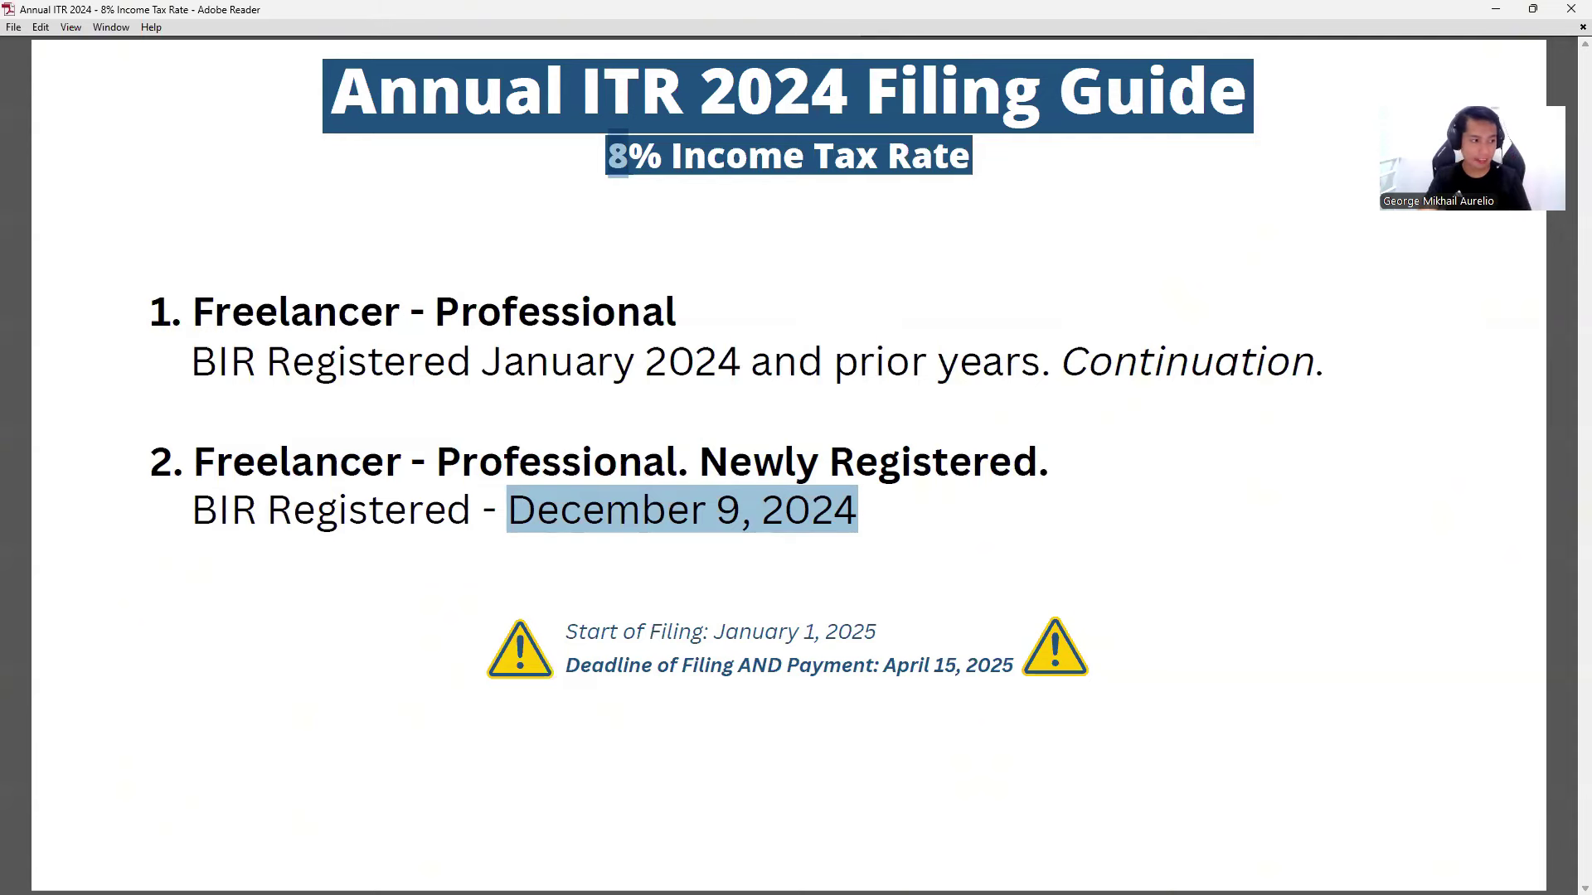
# - Maximize the BIR Certificate of Registration and scroll down to its tax type listing
pyautogui.hotkey('alt', 'Tab')
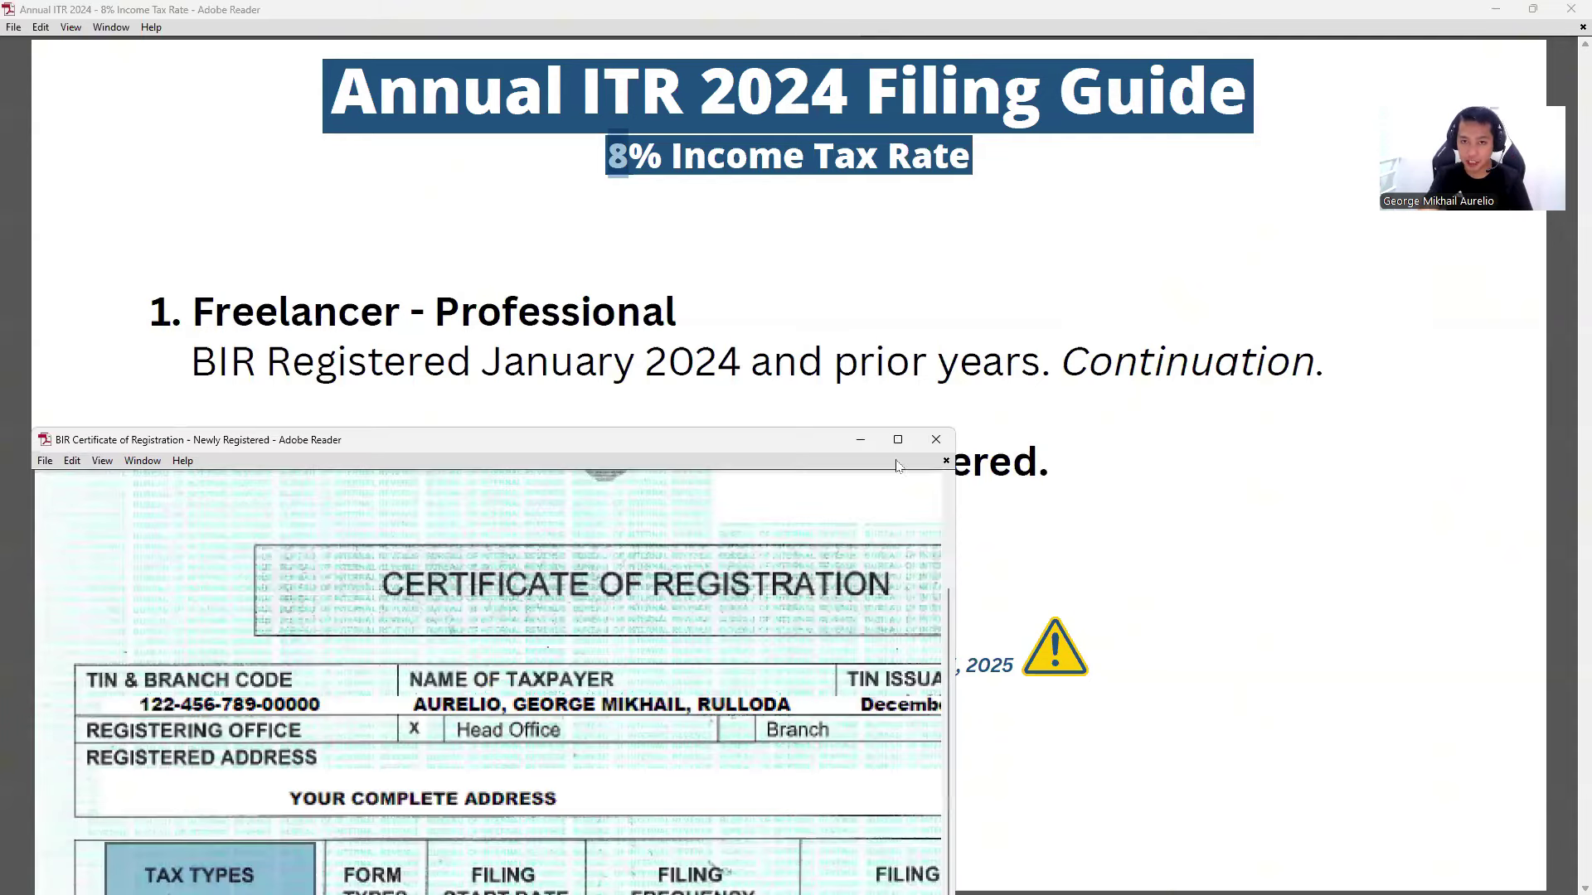
pyautogui.click(898, 440)
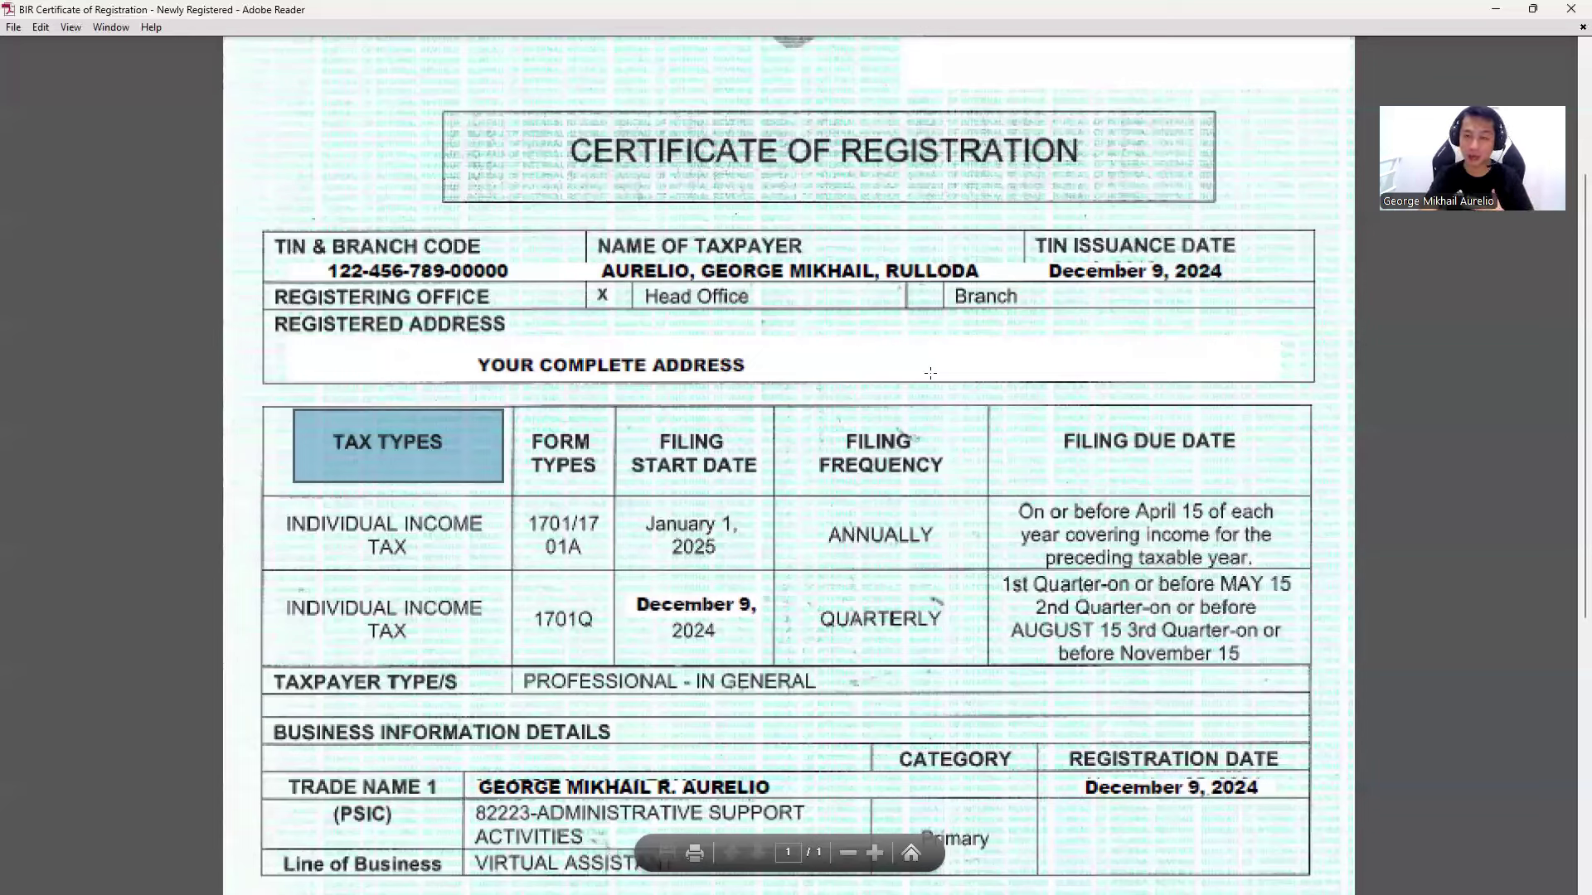
pyautogui.scroll(3, 732, 261)
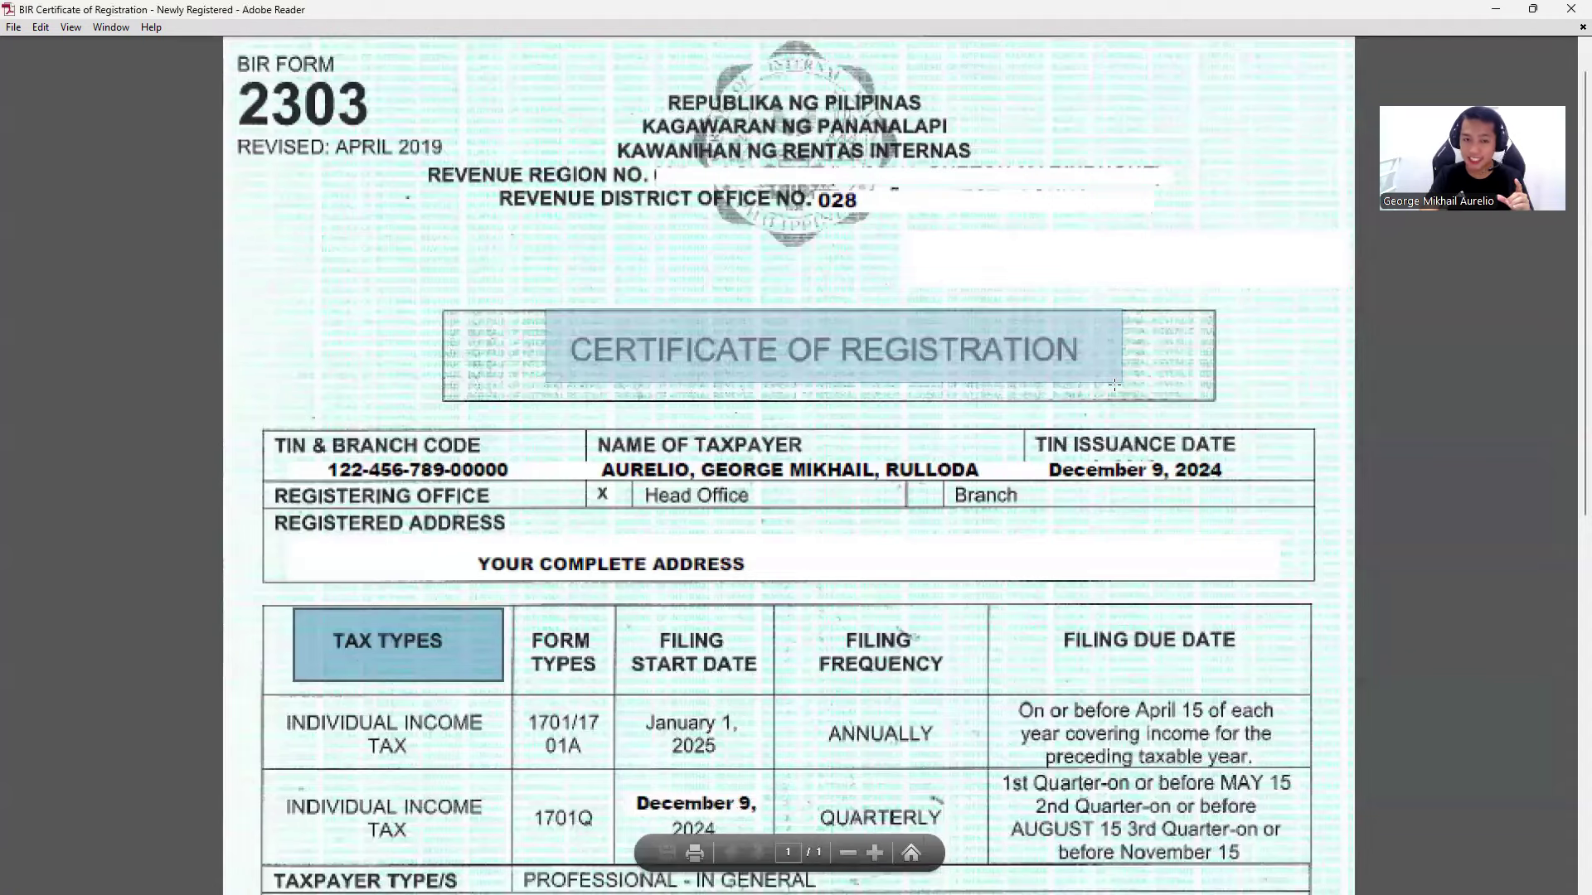
pyautogui.scroll(-1, 919, 598)
pyautogui.scroll(-1, 919, 598)
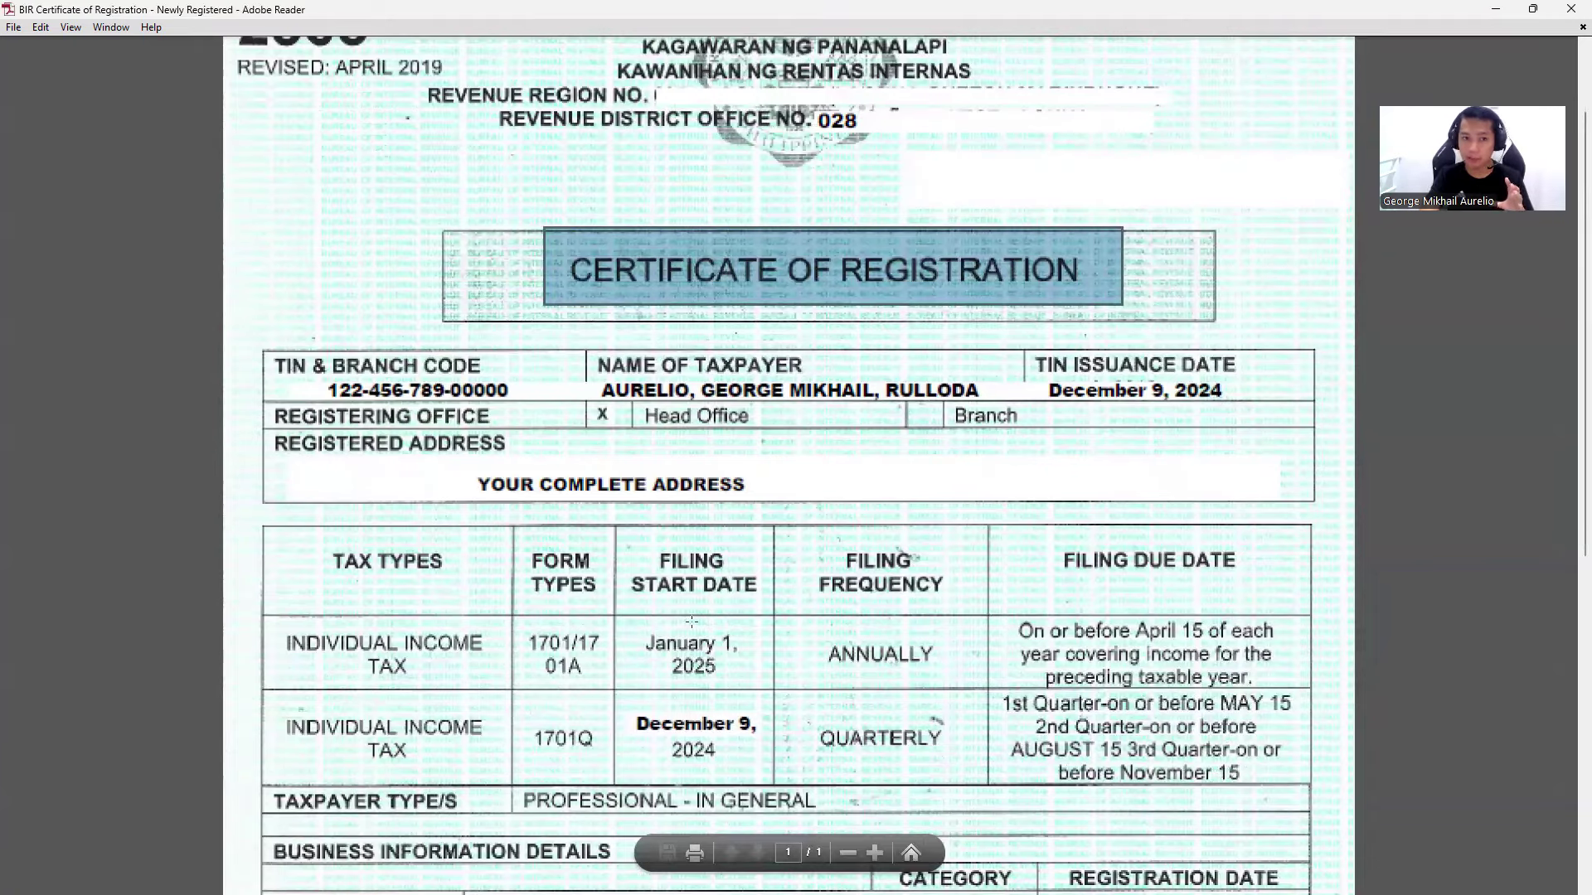
pyautogui.scroll(-1, 692, 622)
pyautogui.scroll(-3, 433, 429)
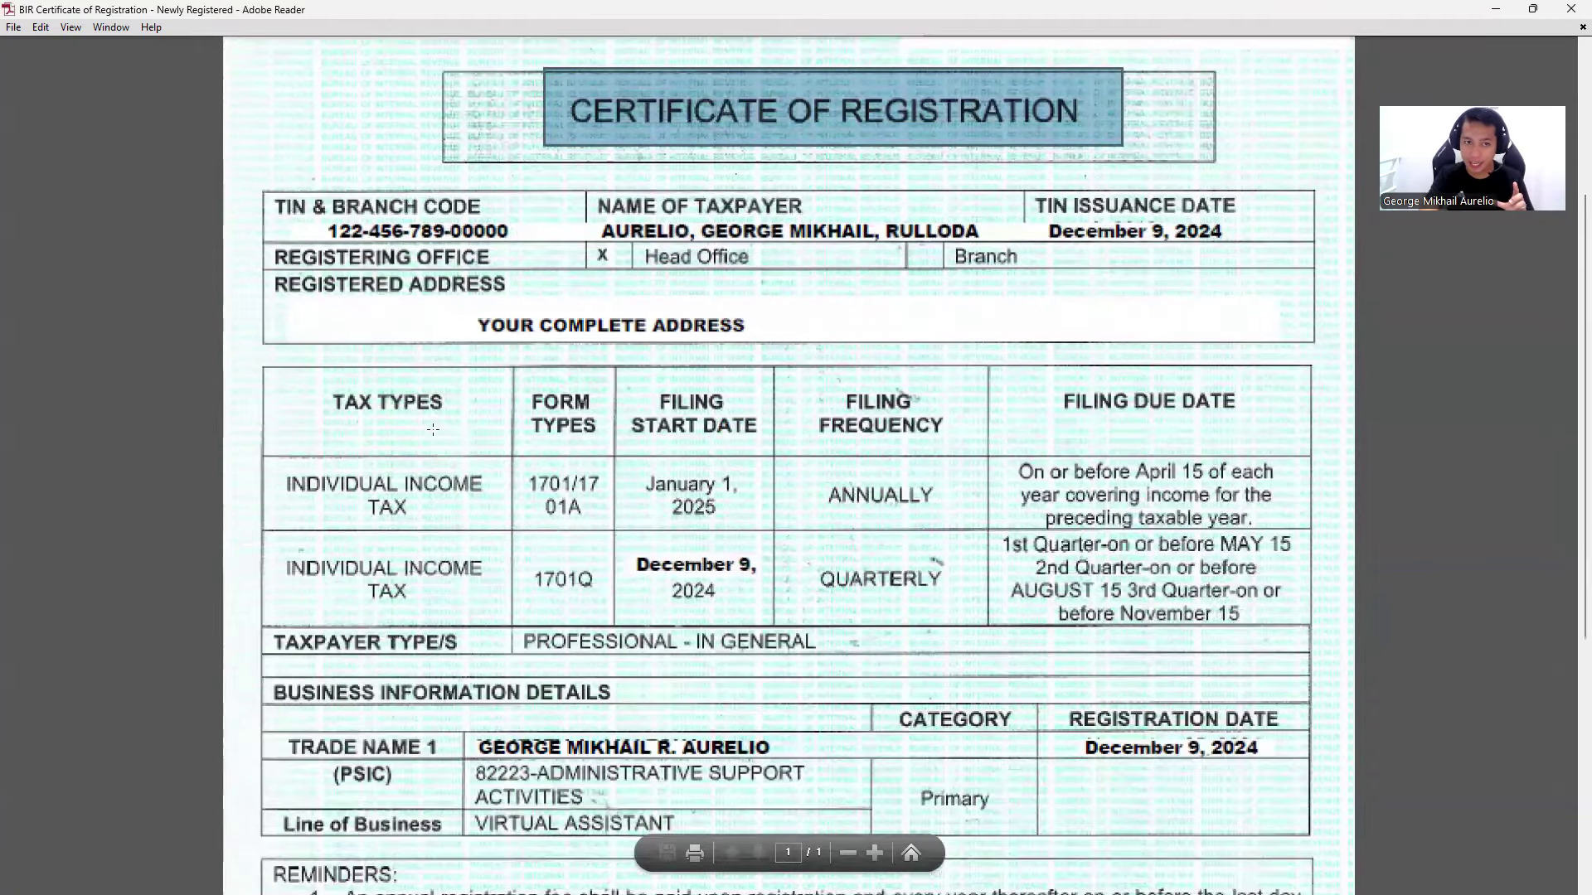
pyautogui.scroll(-2, 512, 491)
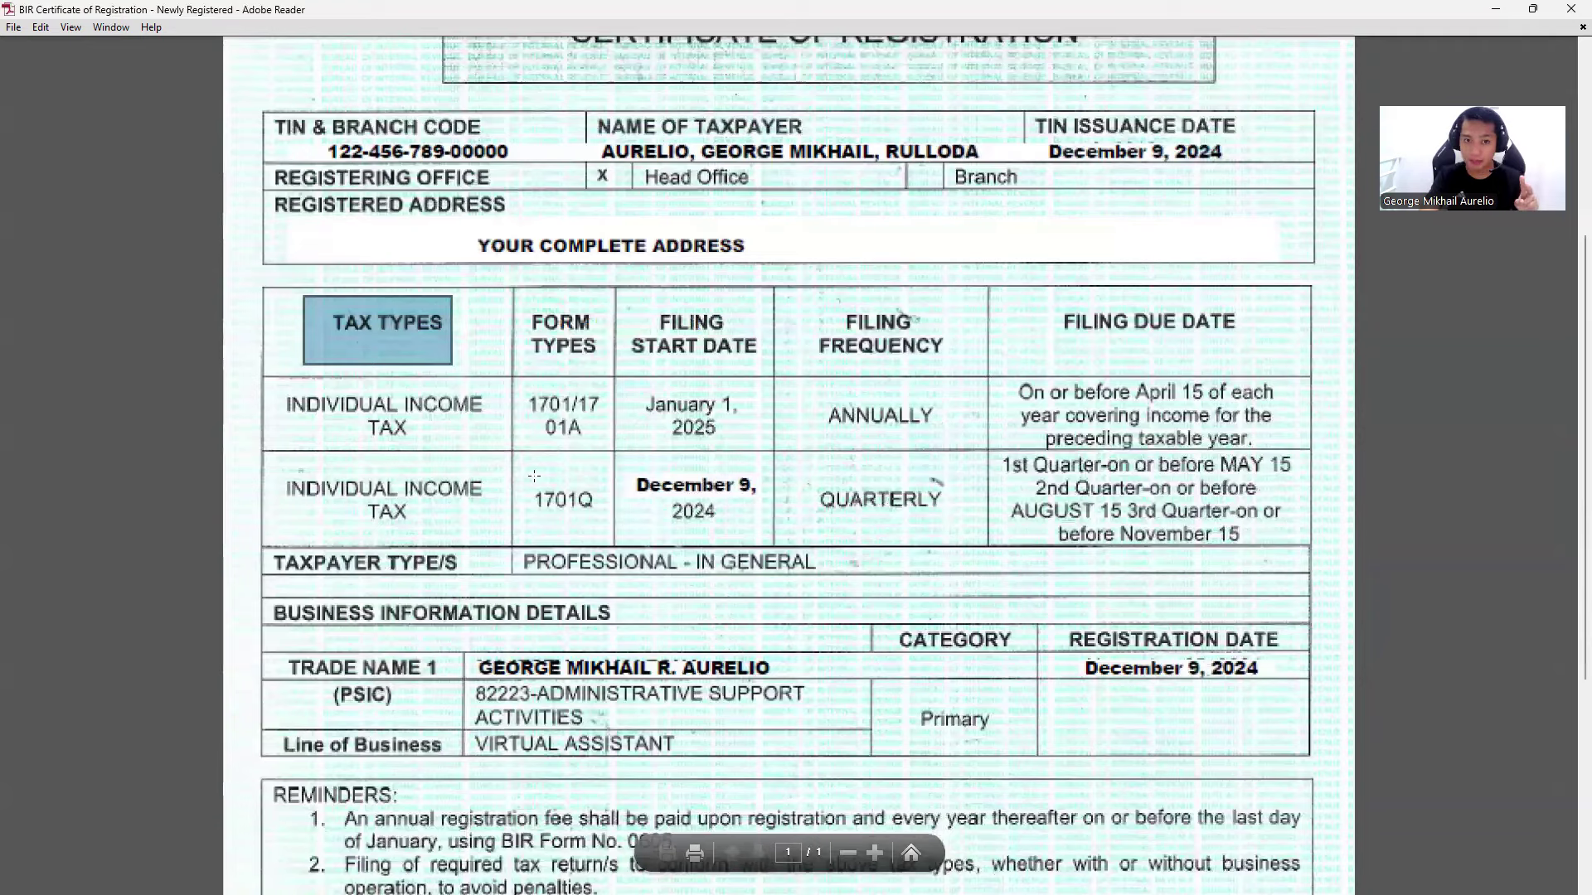
# - Highlight the annual 1701/1701A and quarterly 1701Q income tax rows, then scroll through the certificate
pyautogui.moveTo(270, 387); pyautogui.dragTo(951, 460)
pyautogui.moveTo(276, 462); pyautogui.dragTo(985, 539)
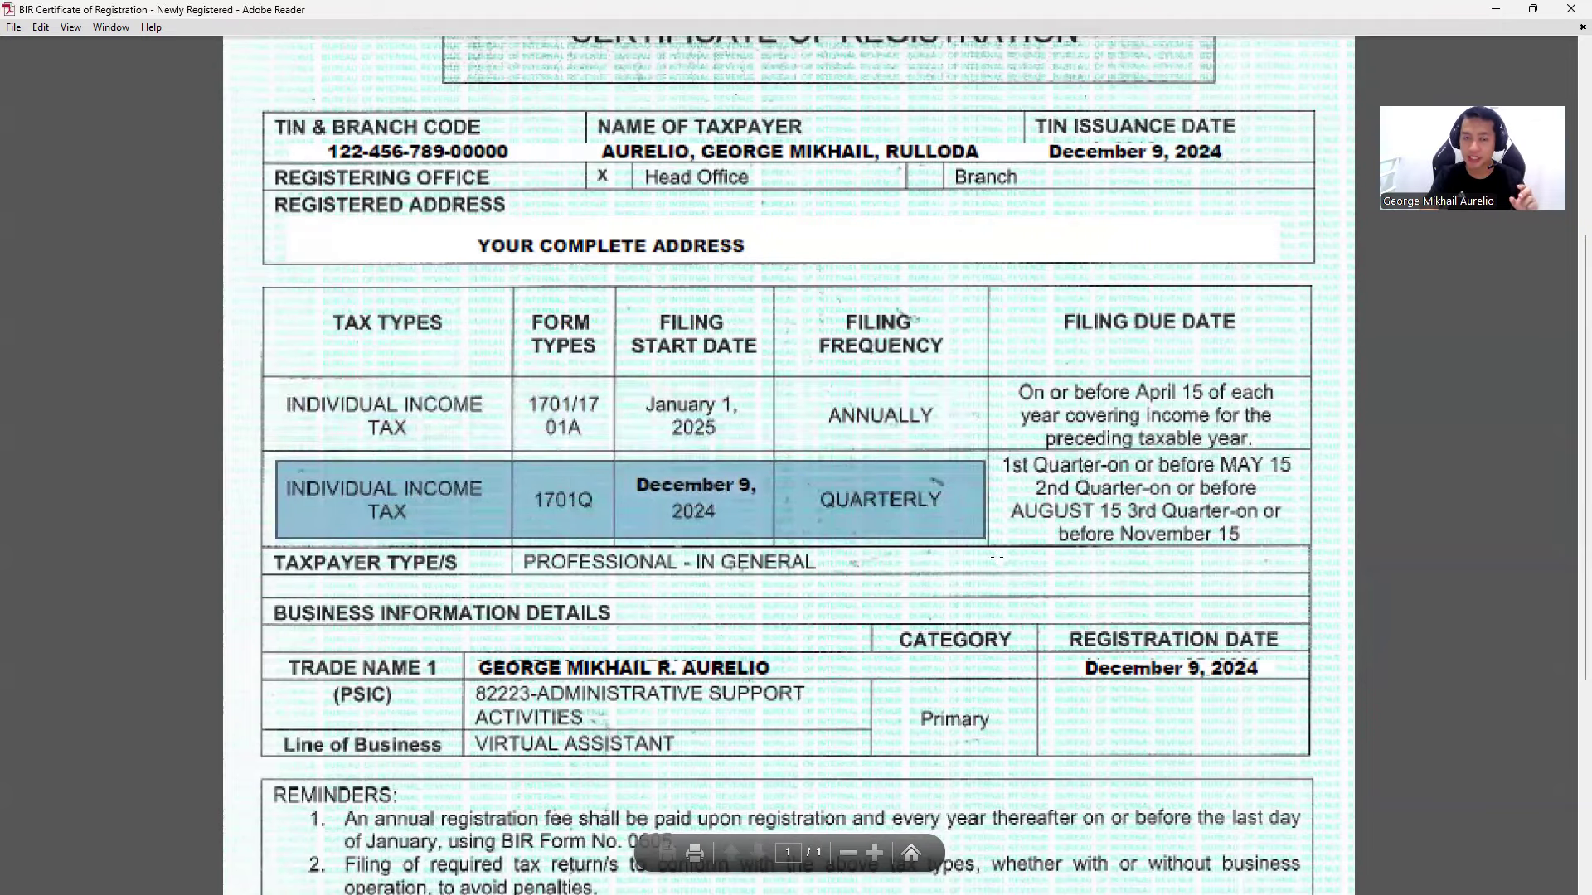
pyautogui.scroll(1, 1003, 572)
pyautogui.scroll(3, 1101, 325)
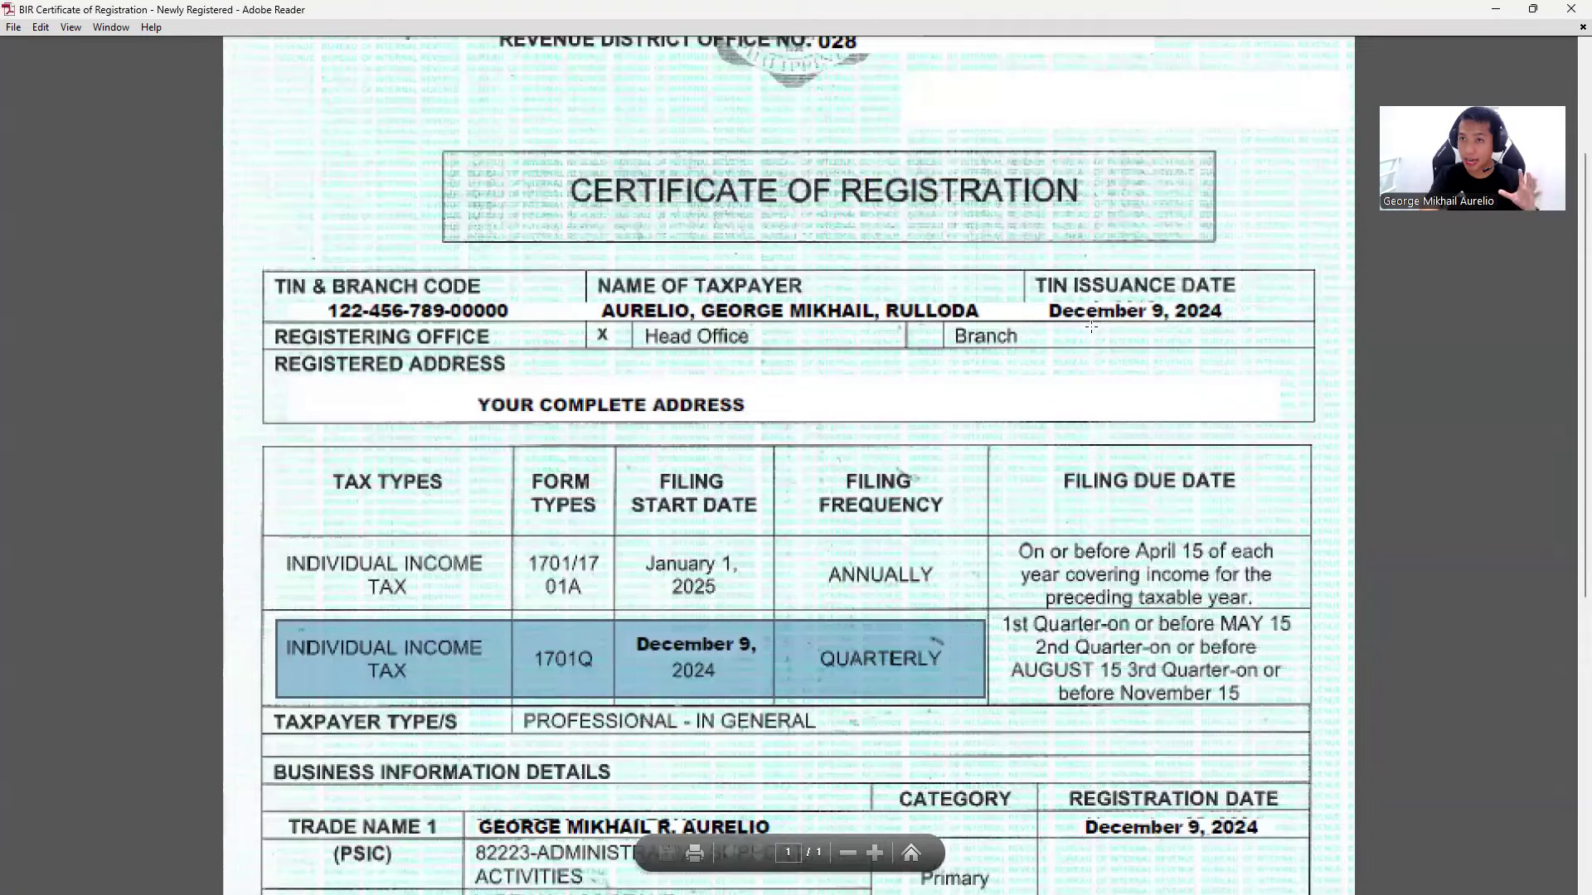
pyautogui.scroll(-1, 1005, 557)
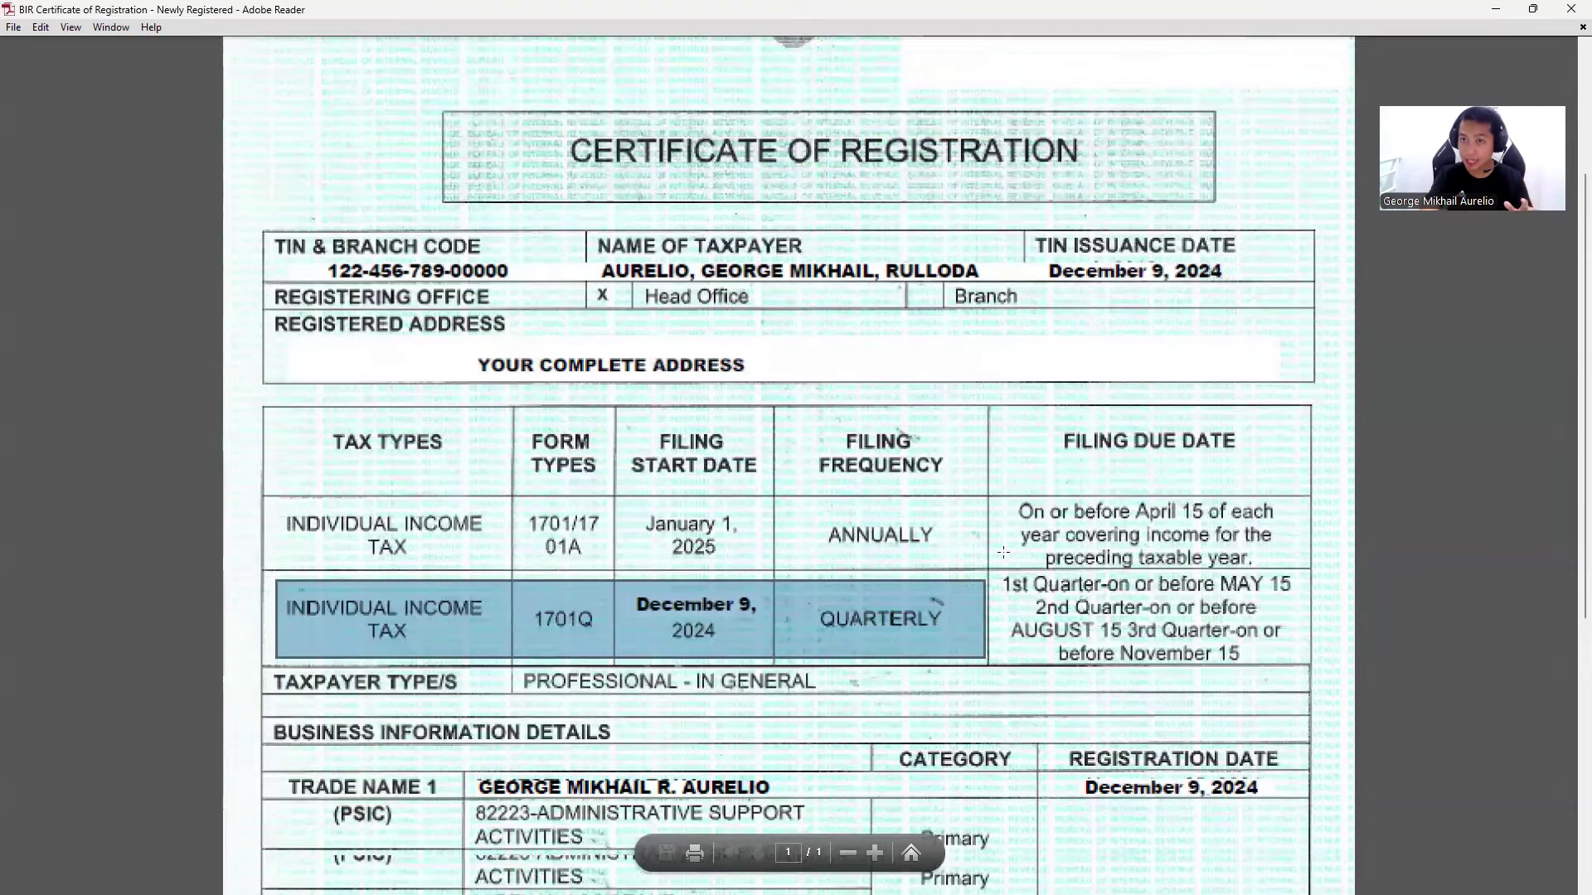
pyautogui.scroll(-1, 1002, 551)
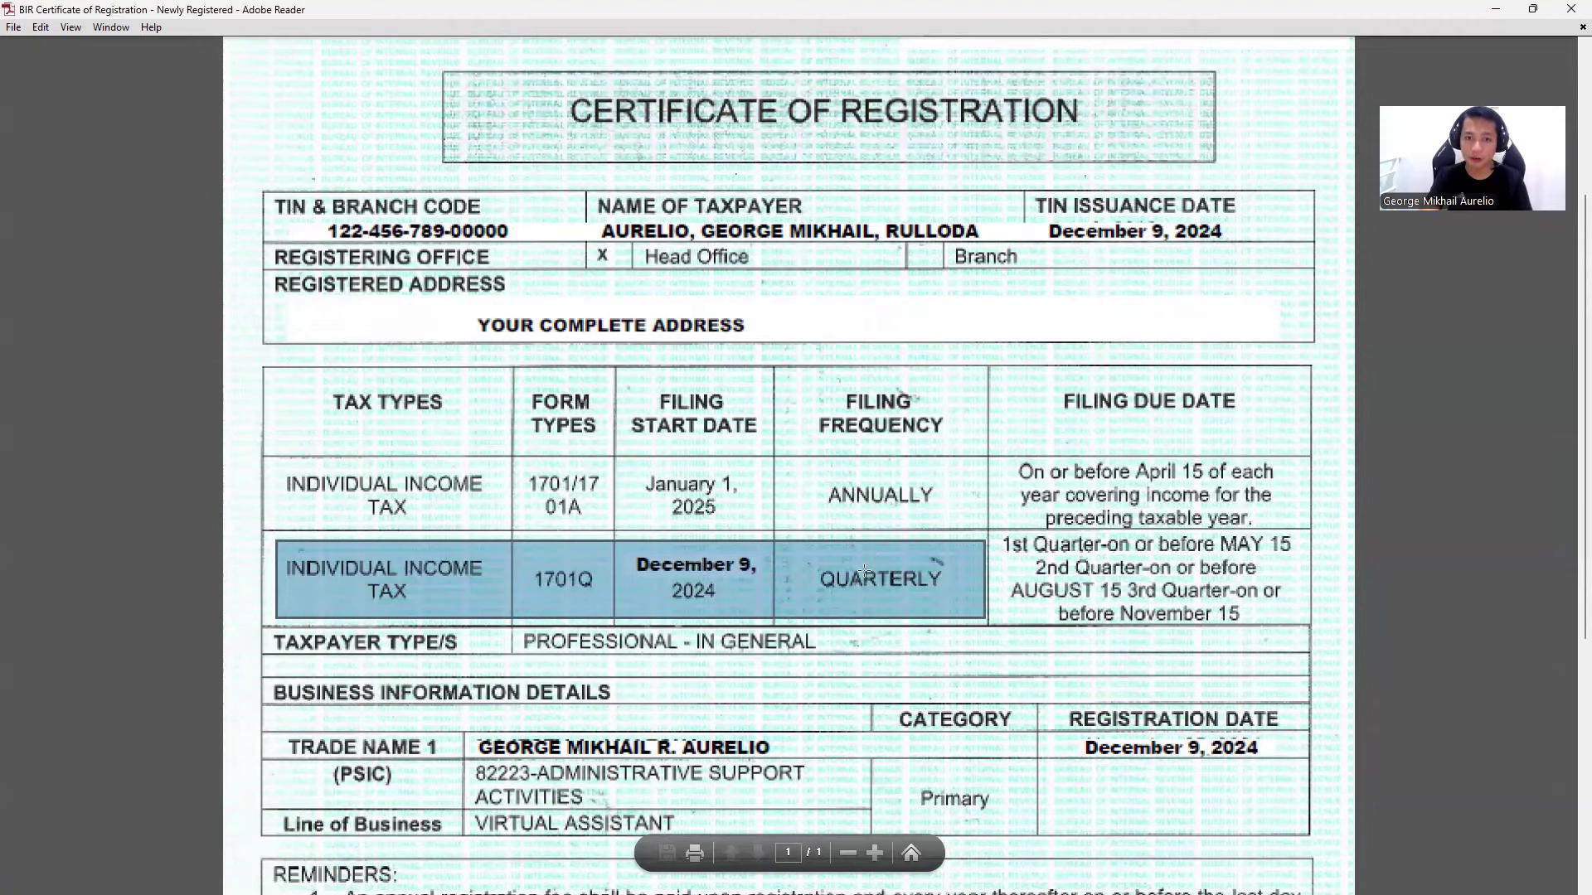
pyautogui.scroll(-2, 868, 580)
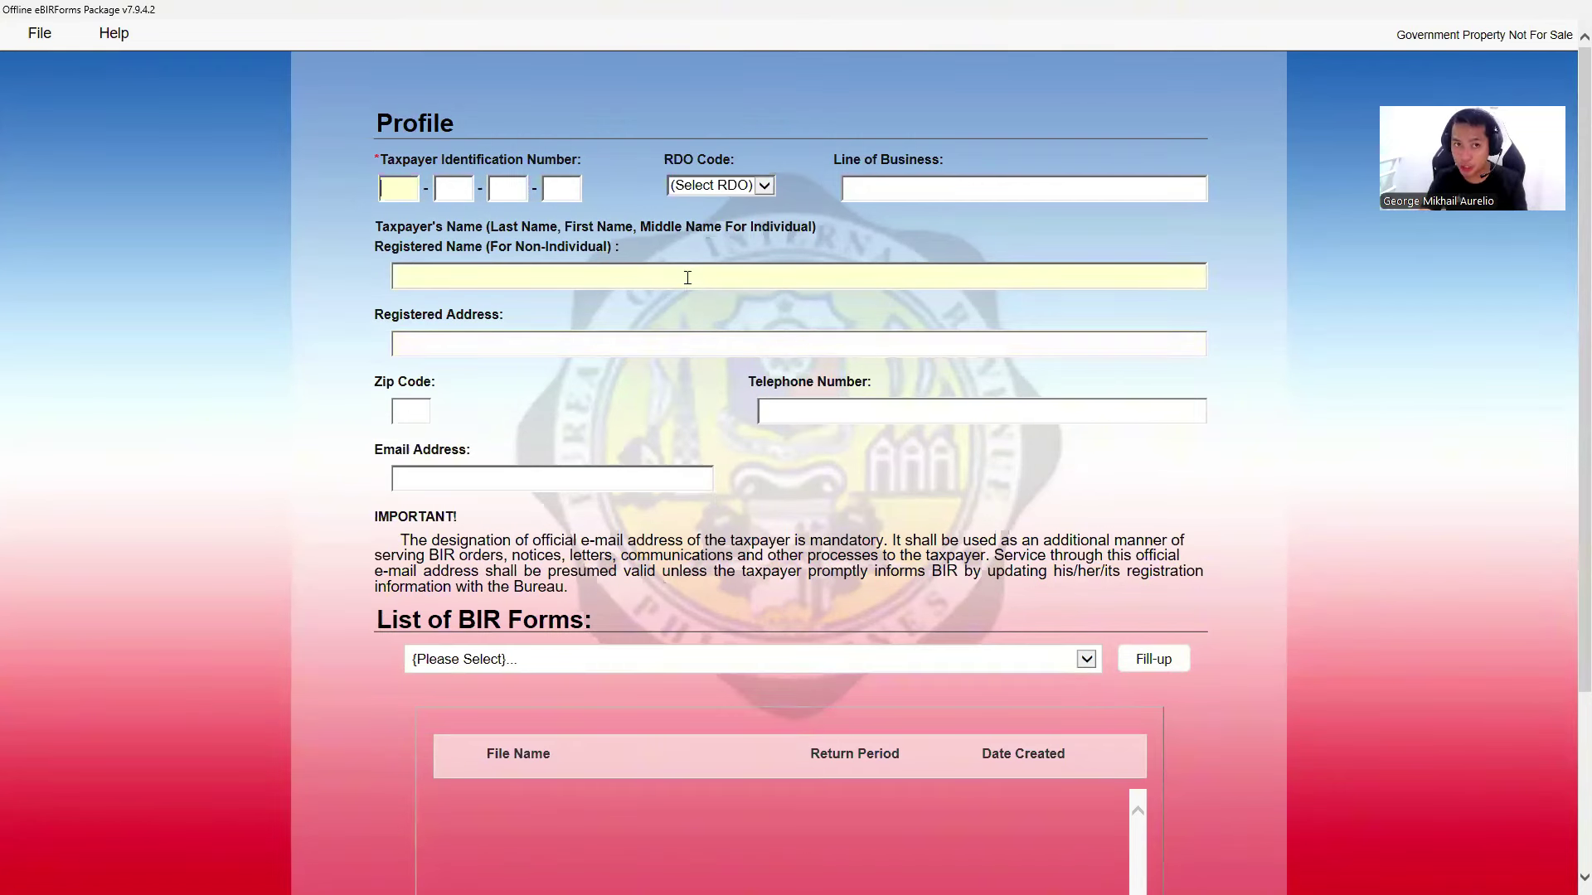
# - Point out the Profile heading, the taxpayer identification number field and the email address field
pyautogui.doubleClick(406, 124)
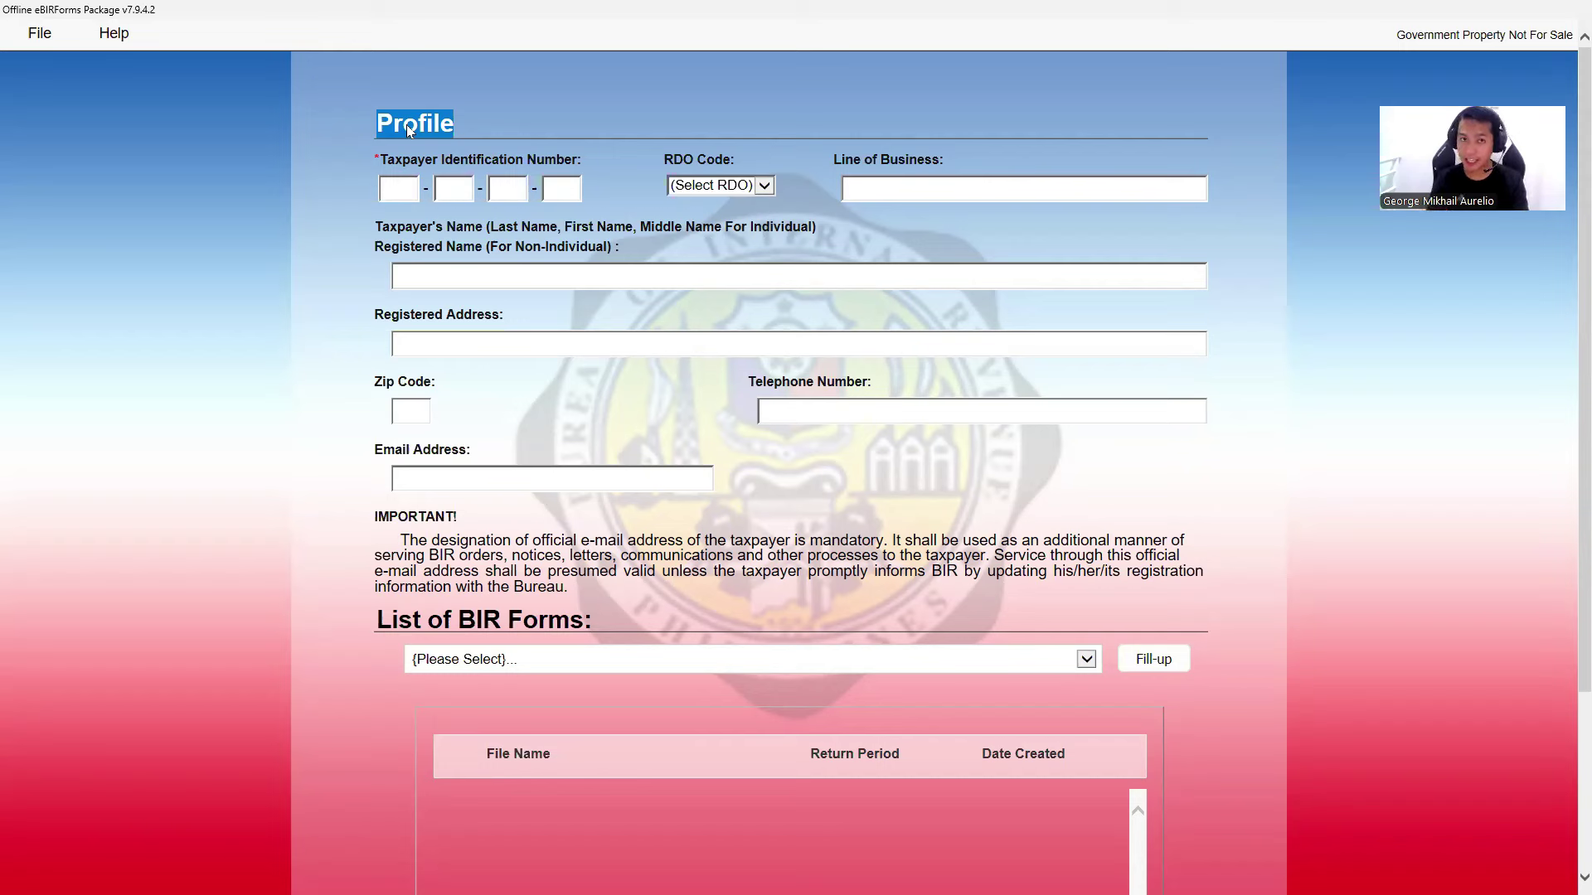
pyautogui.click(403, 189)
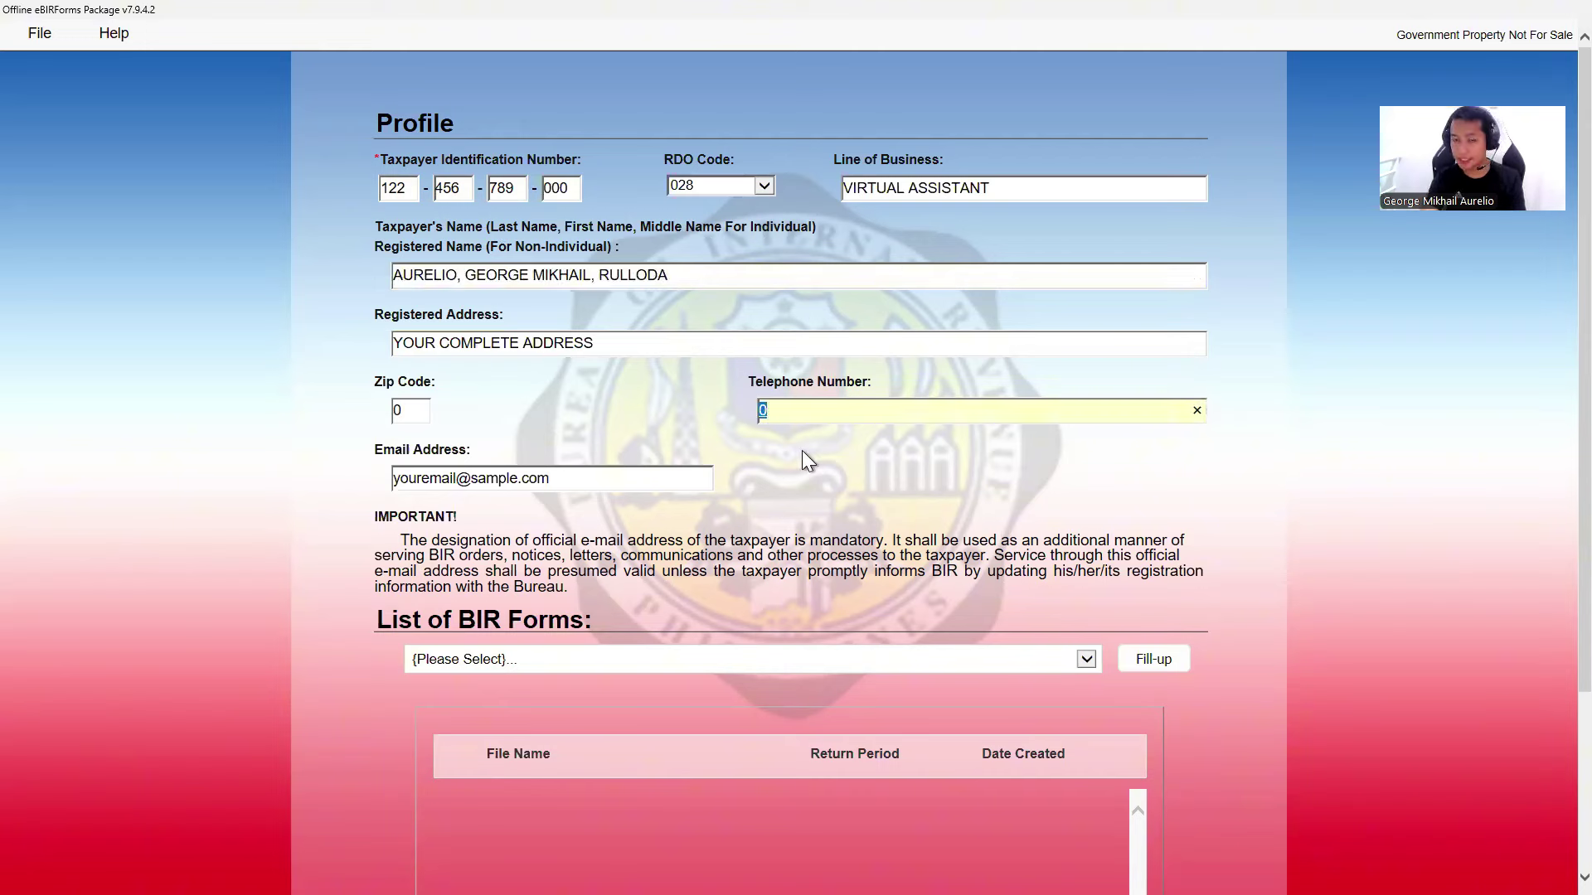
pyautogui.click(592, 481)
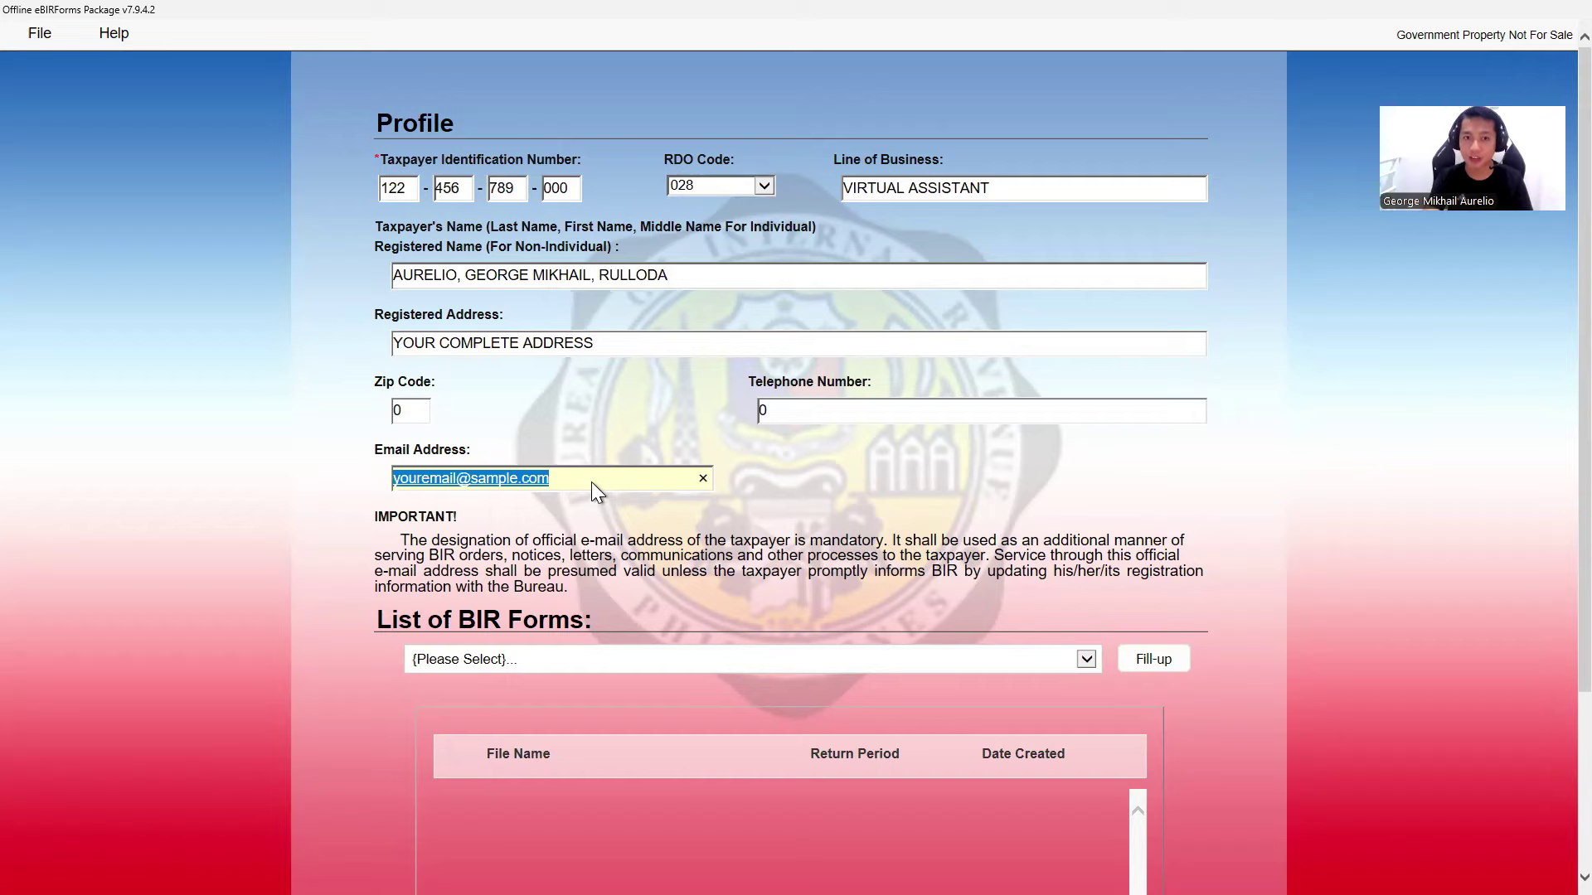
# - Choose 'BIR Form 1701A - Annual Income Tax Return (NEW)' from the forms list and start filling it up
pyautogui.scroll(-3, 581, 489)
pyautogui.click(611, 423)
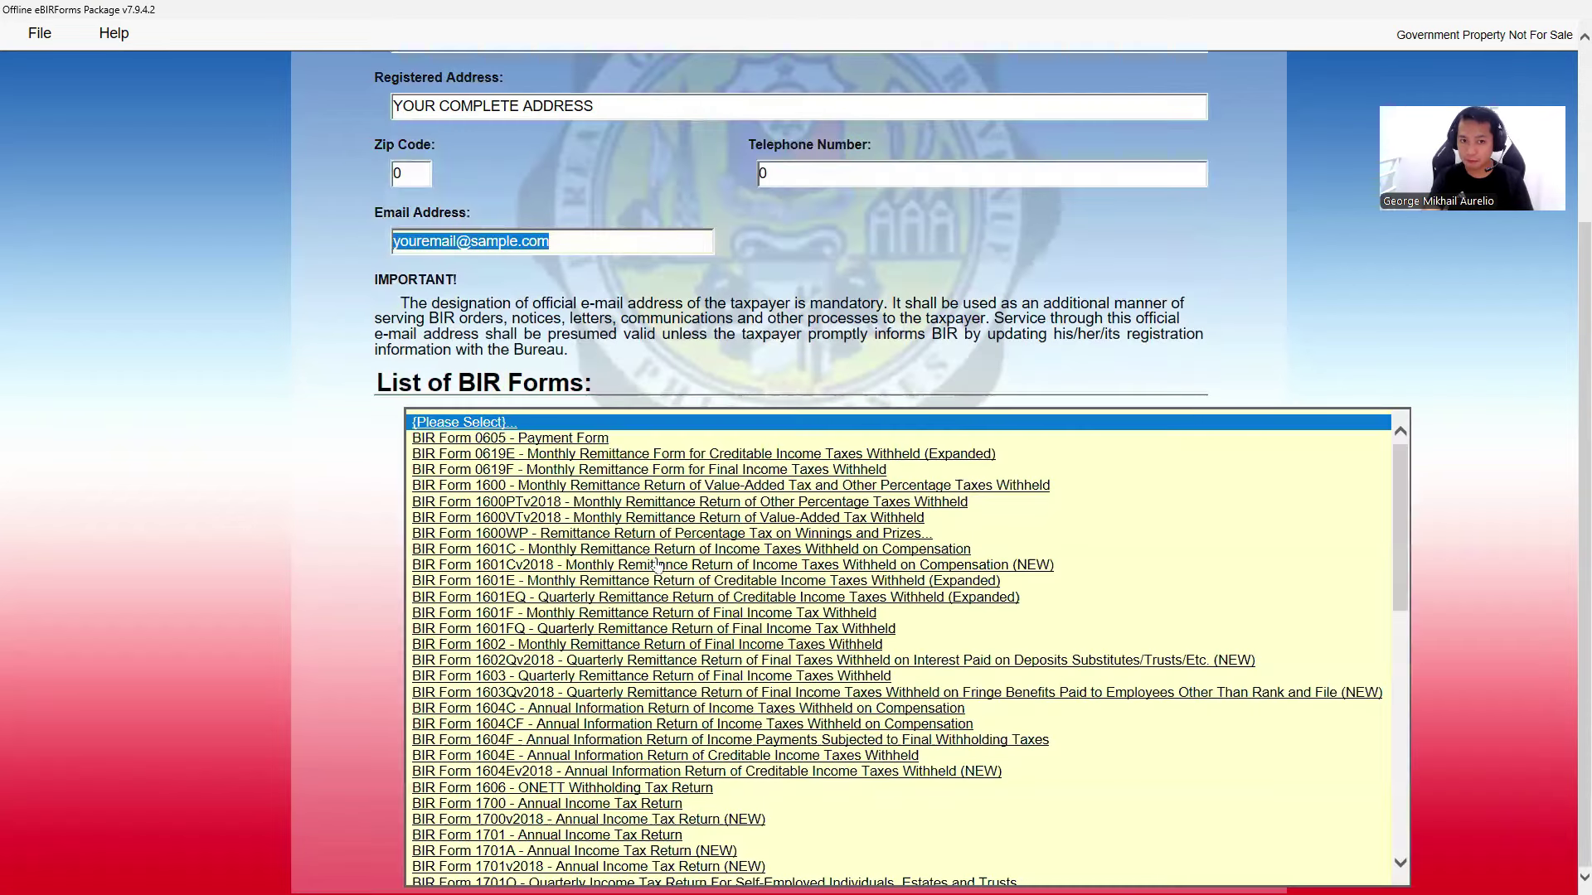
pyautogui.scroll(-5, 655, 563)
pyautogui.scroll(-1, 657, 564)
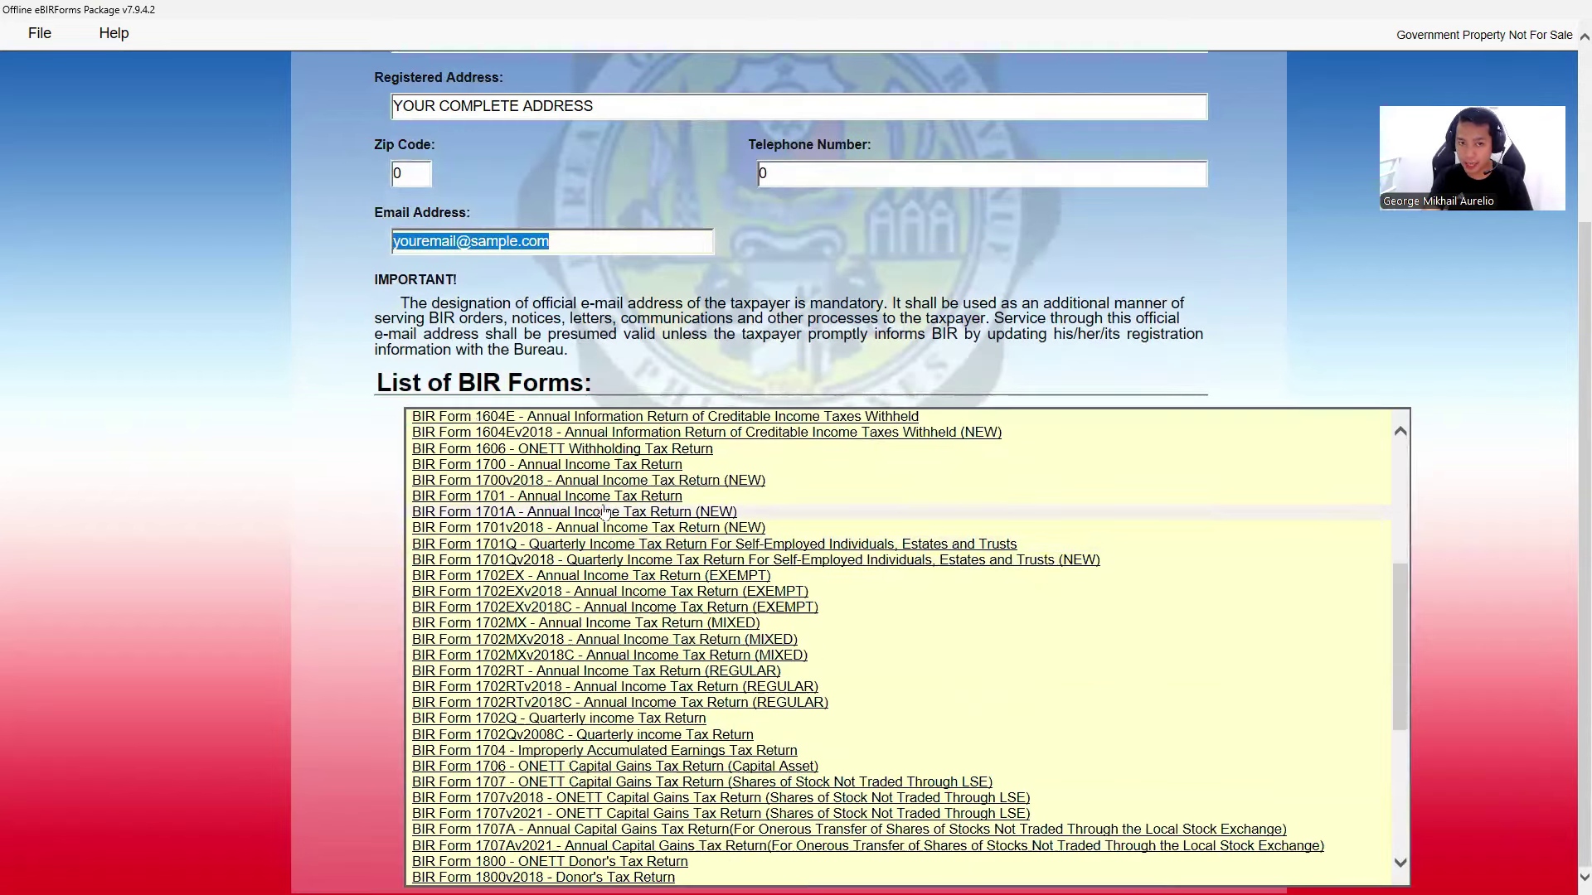
pyautogui.click(609, 511)
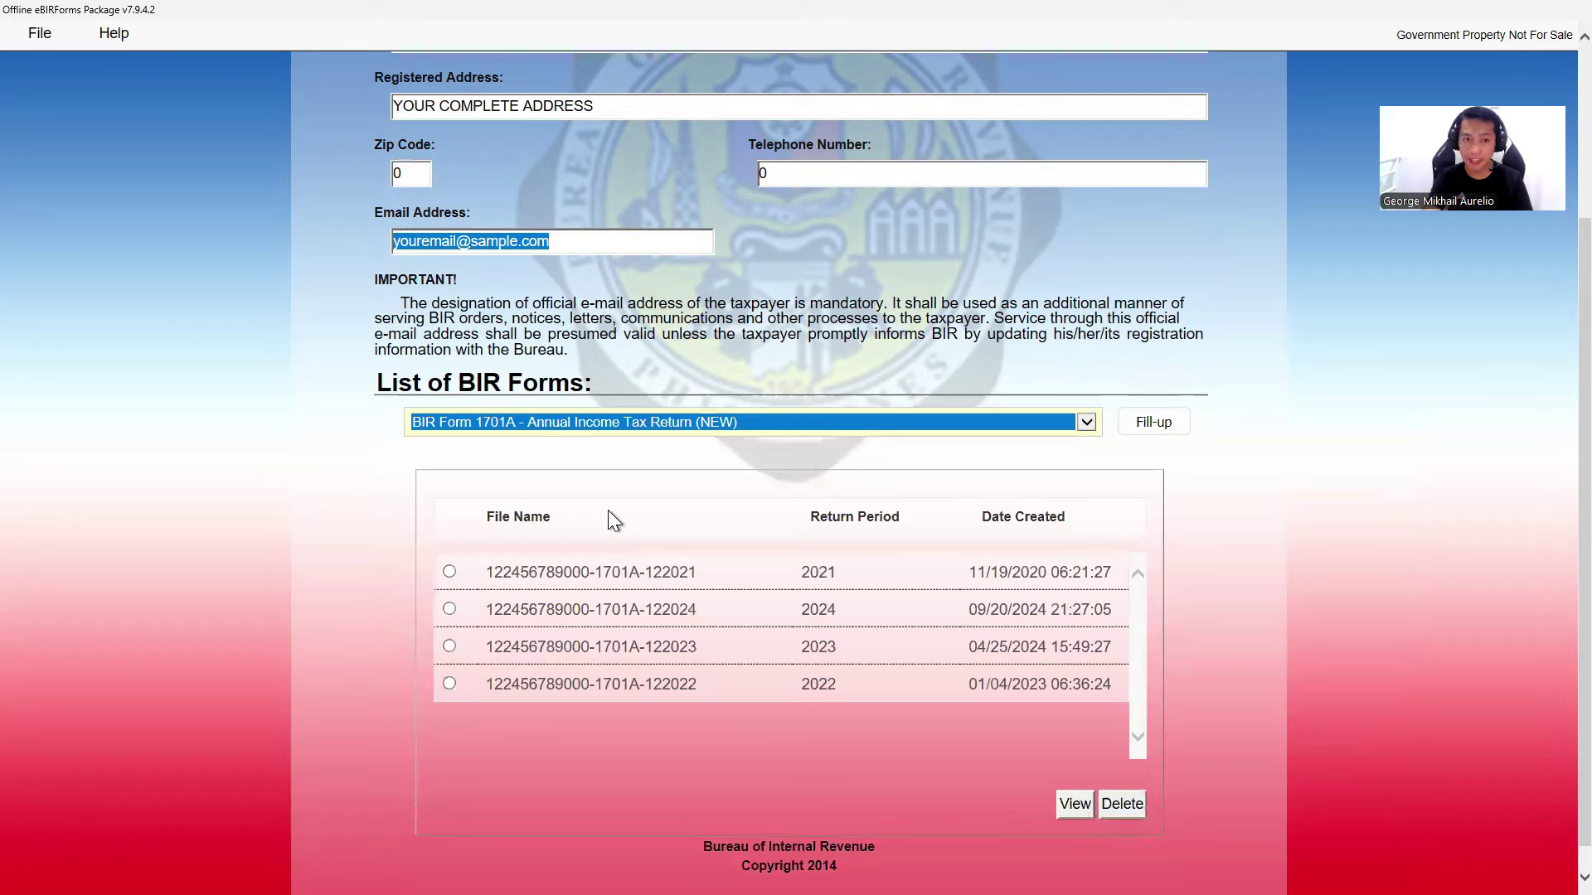
pyautogui.click(1154, 422)
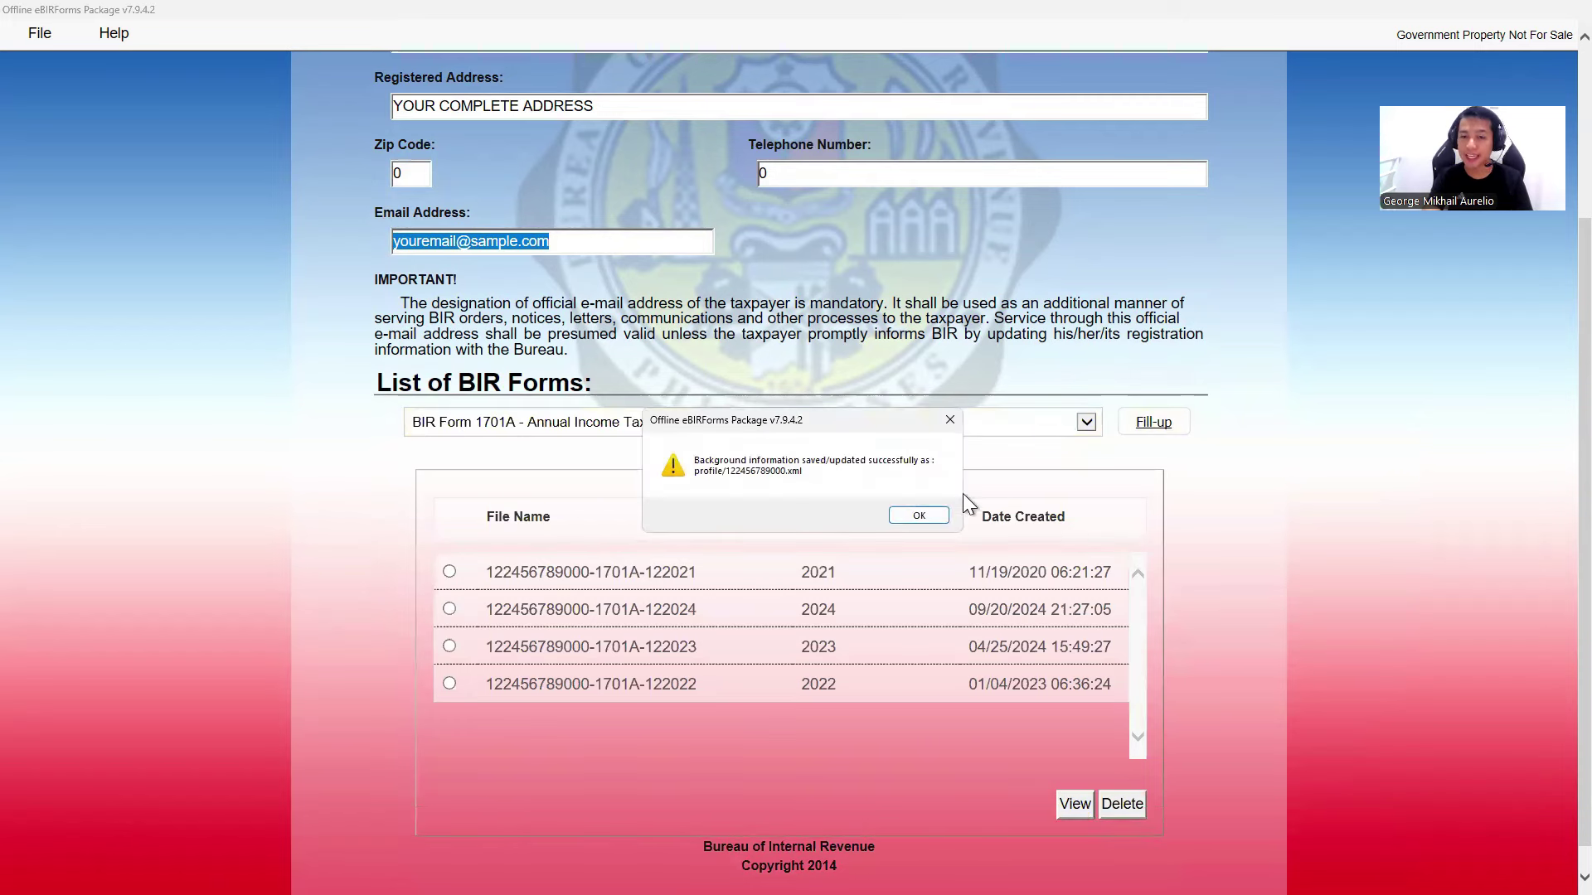
# - Set the return year to 2024, mark taxpayer type Professional and choose the 8% tax code
pyautogui.click(919, 515)
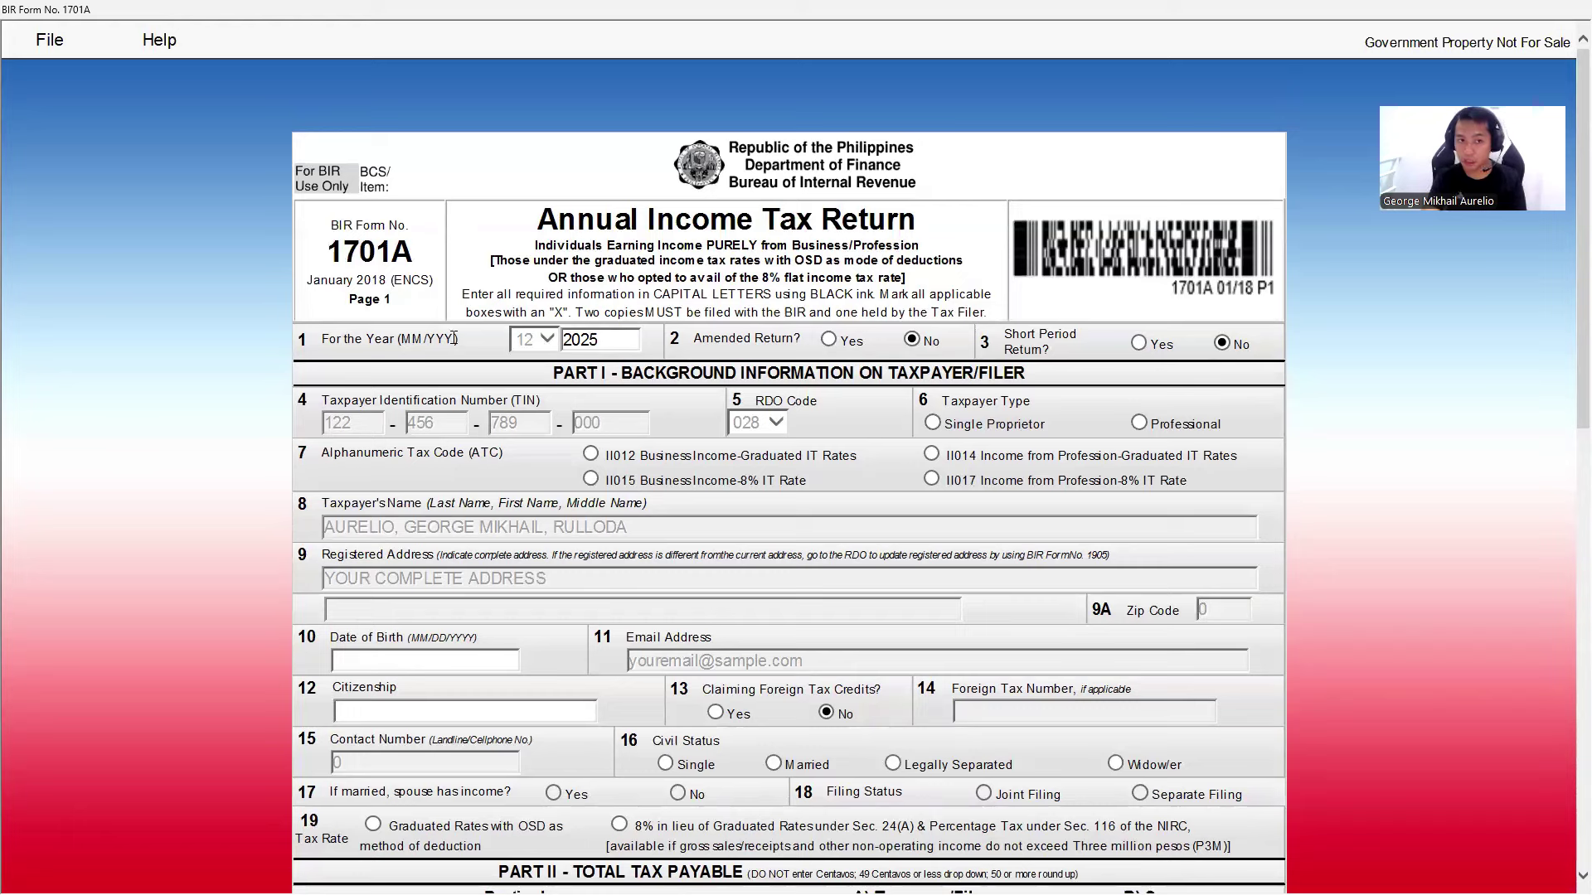
pyautogui.click(619, 339)
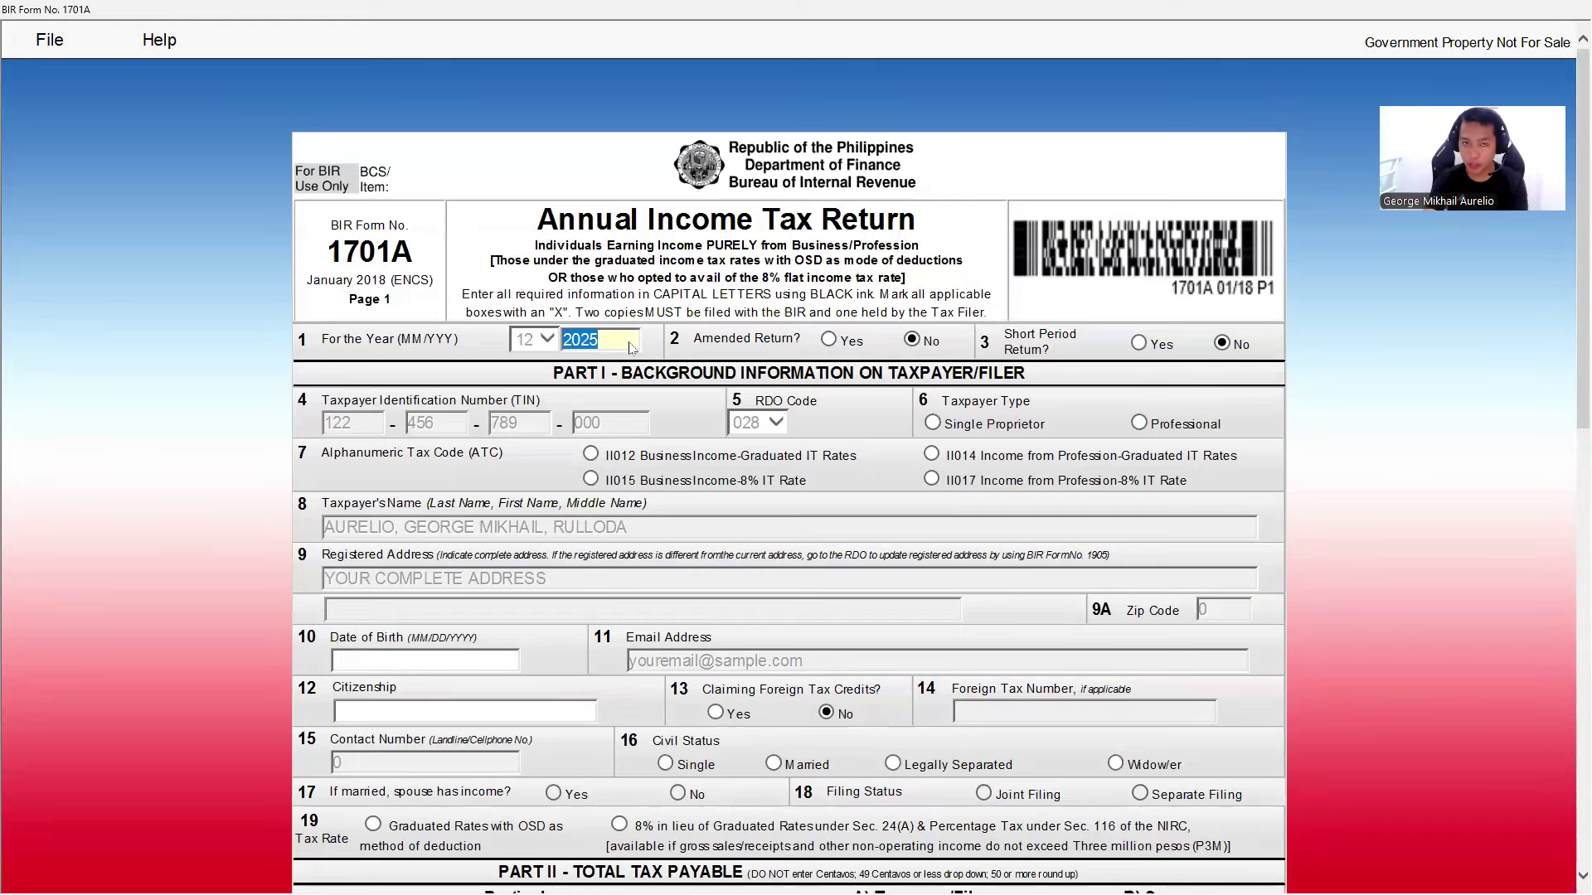
pyautogui.write('2024')
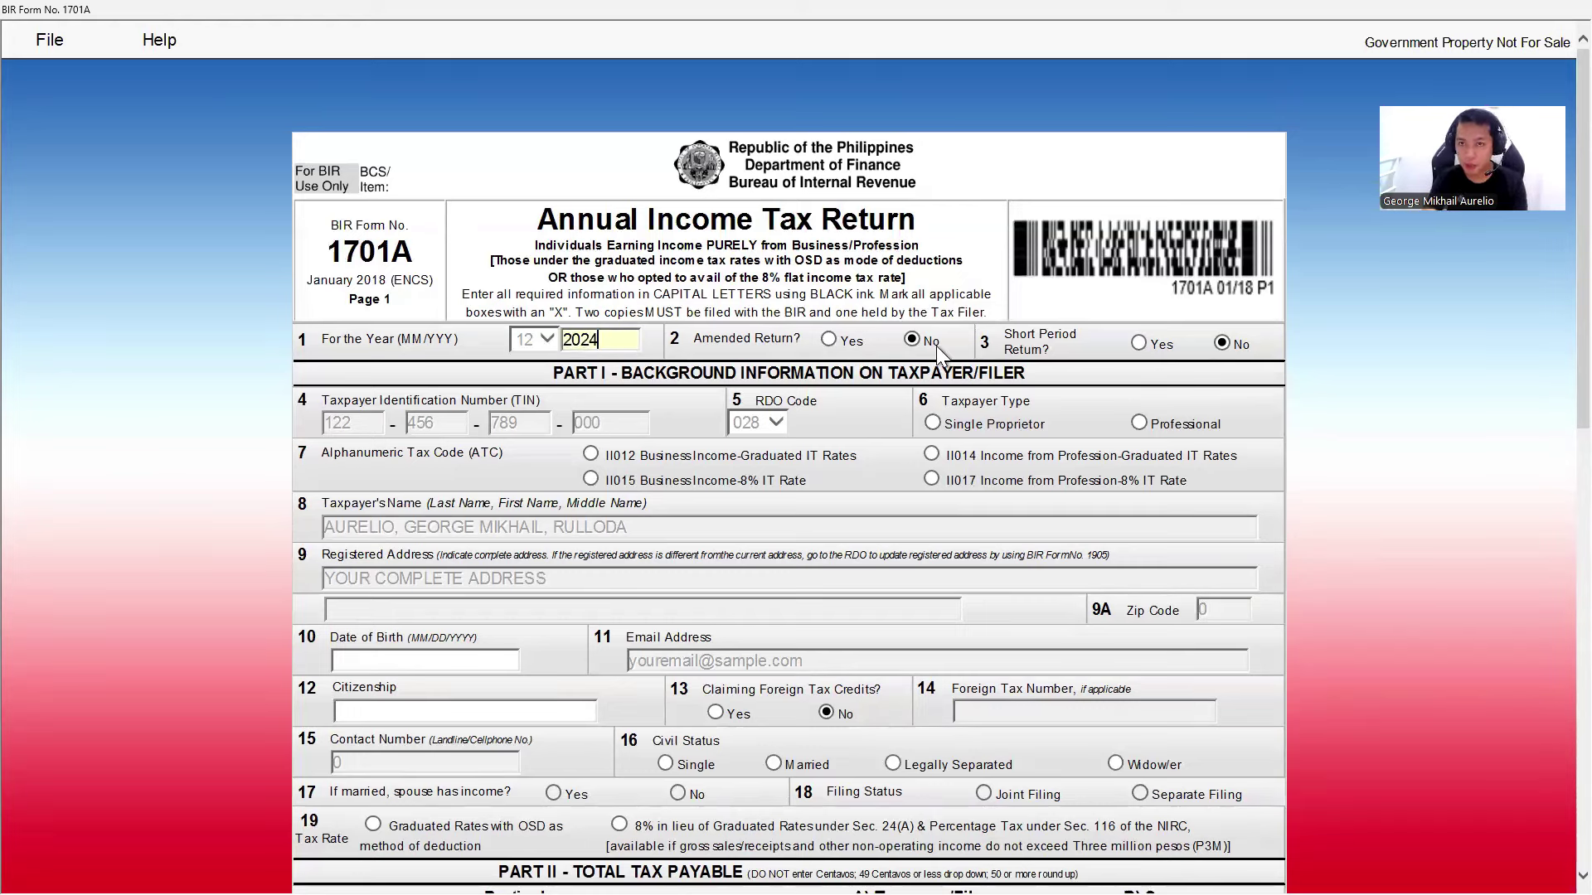
pyautogui.click(1247, 347)
pyautogui.scroll(-3, 1227, 365)
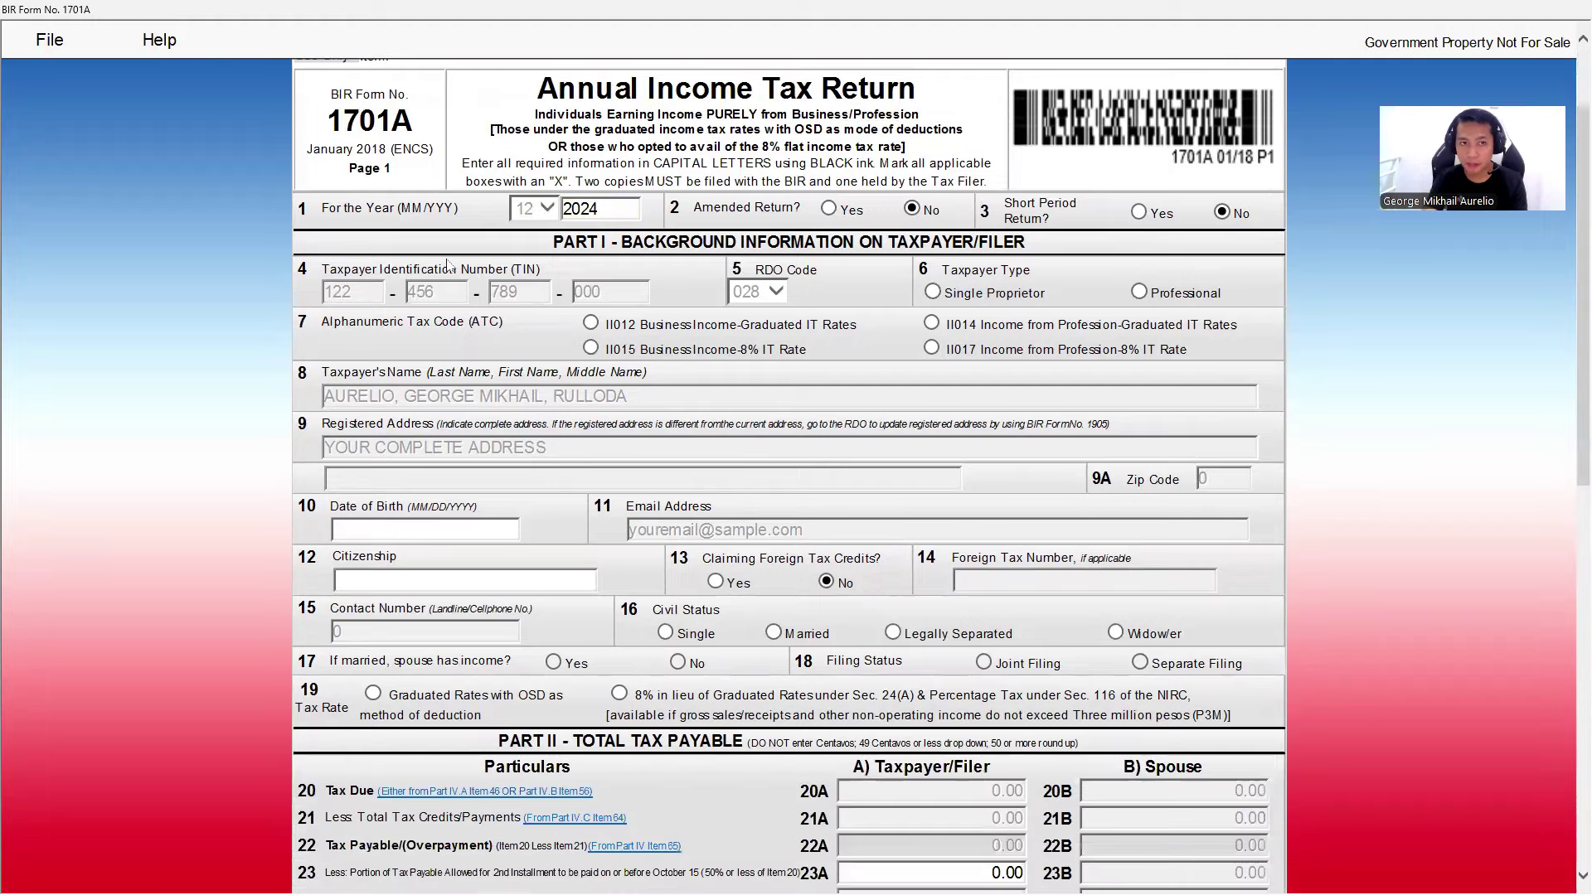
pyautogui.click(1140, 293)
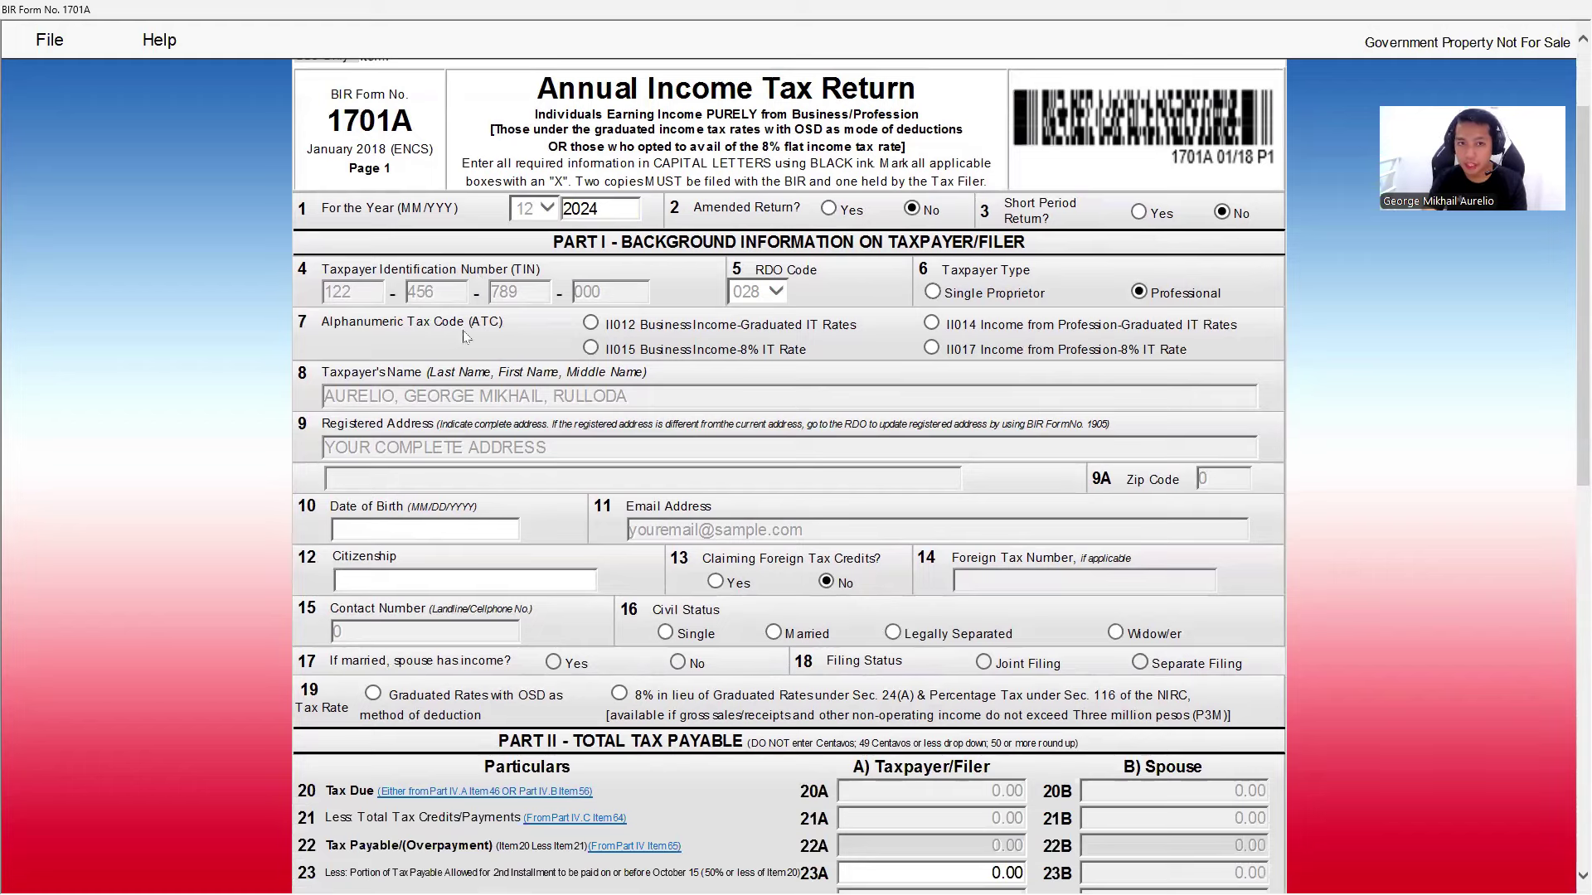
pyautogui.click(932, 348)
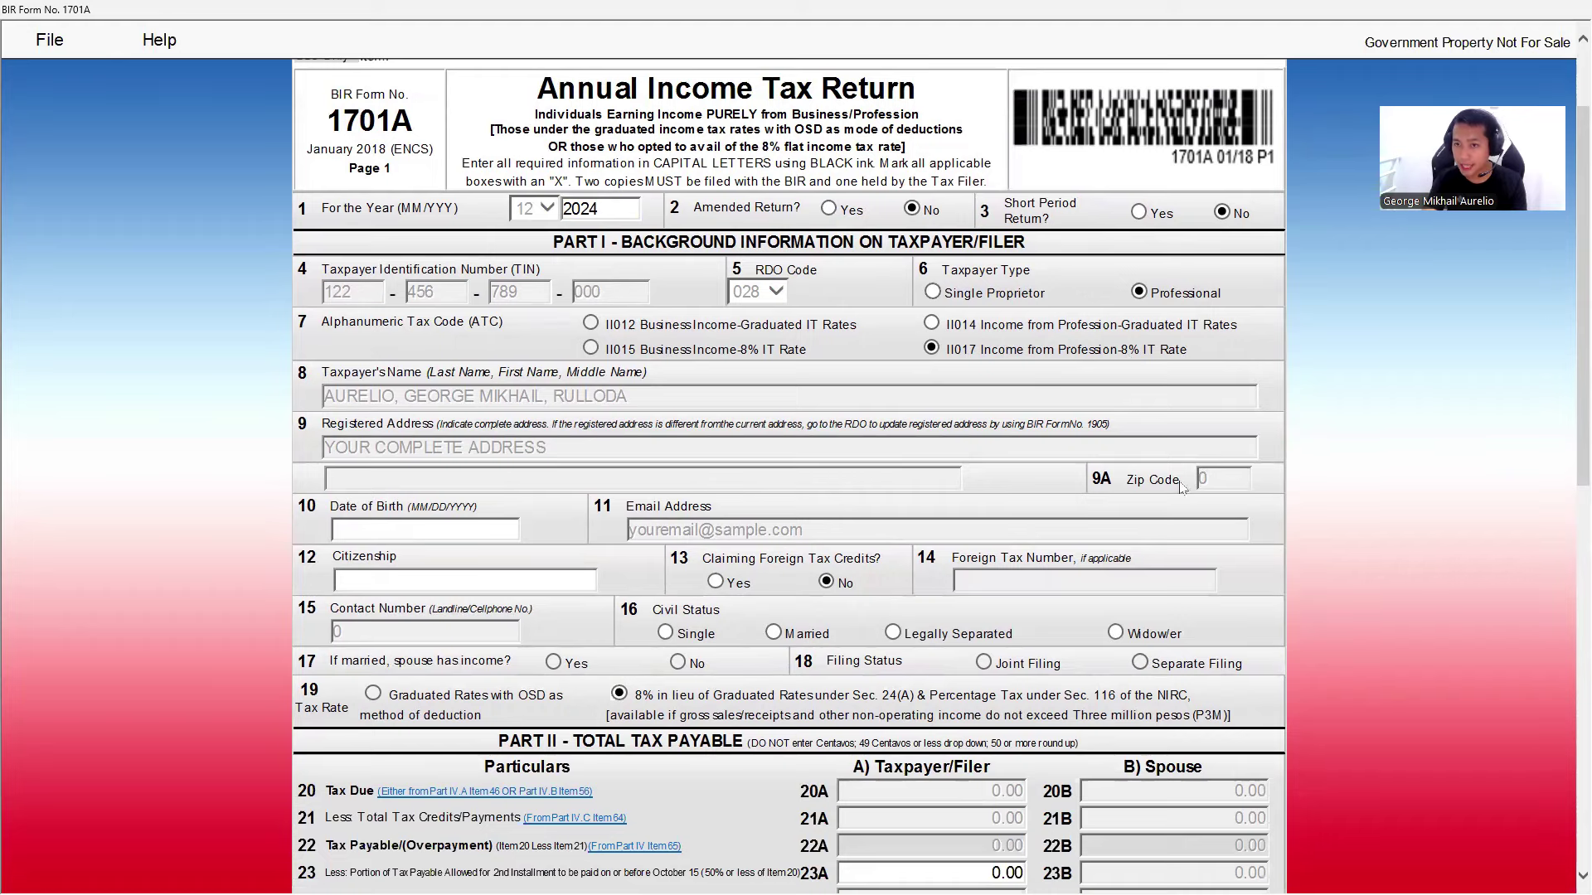
# - Enter the date of birth and FILIPINO citizenship, mark Married, spouse has income, and separate filing
pyautogui.scroll(-2, 1206, 483)
pyautogui.click(422, 396)
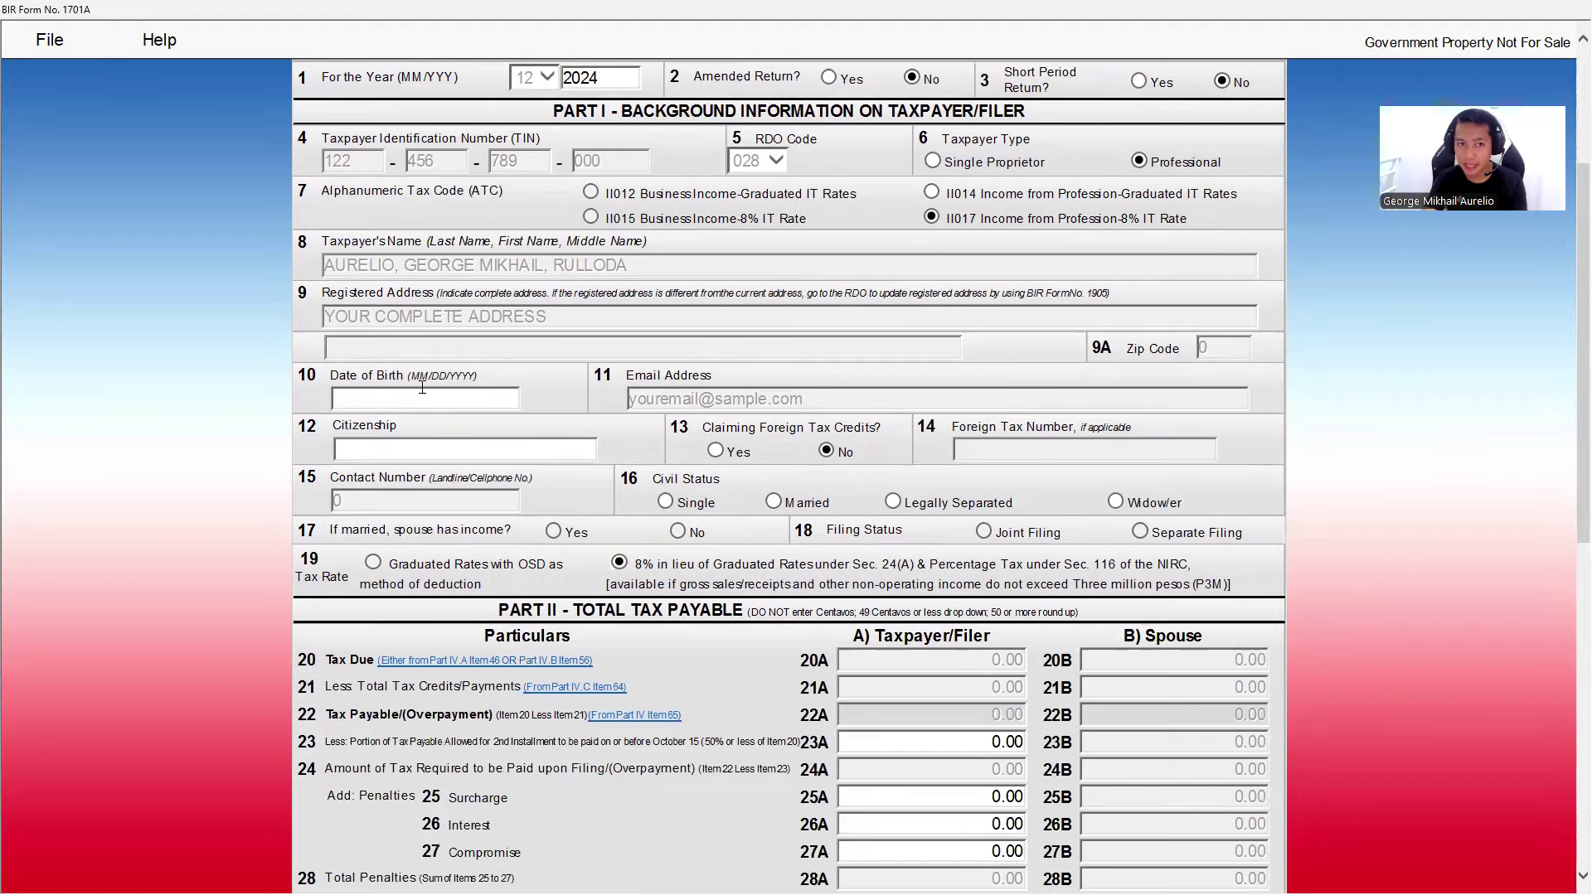
pyautogui.write('09/09/1991')
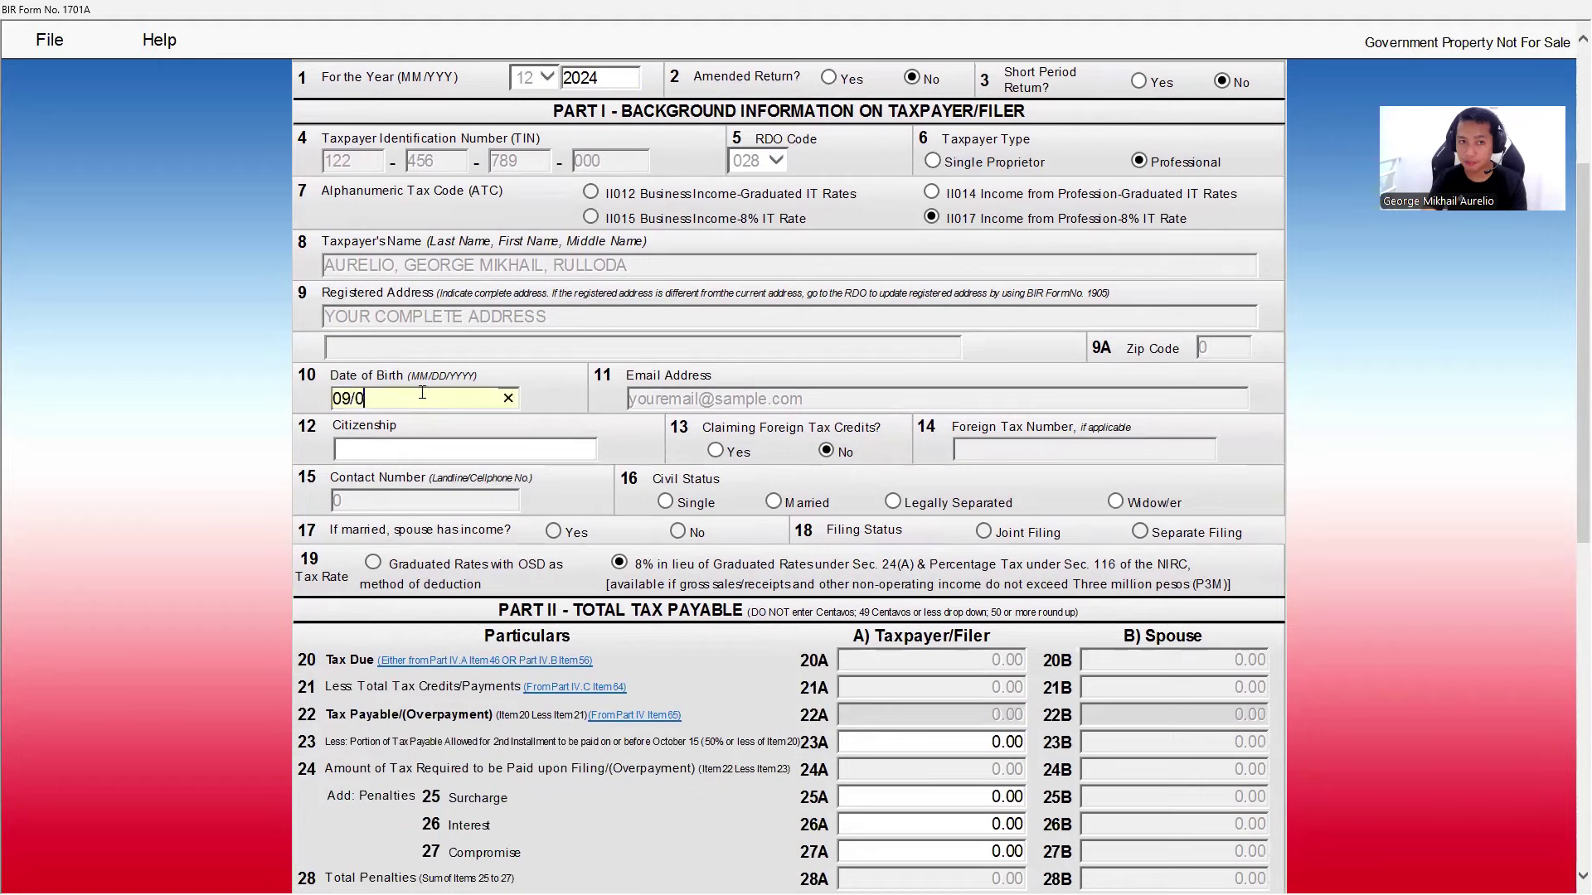
pyautogui.click(519, 450)
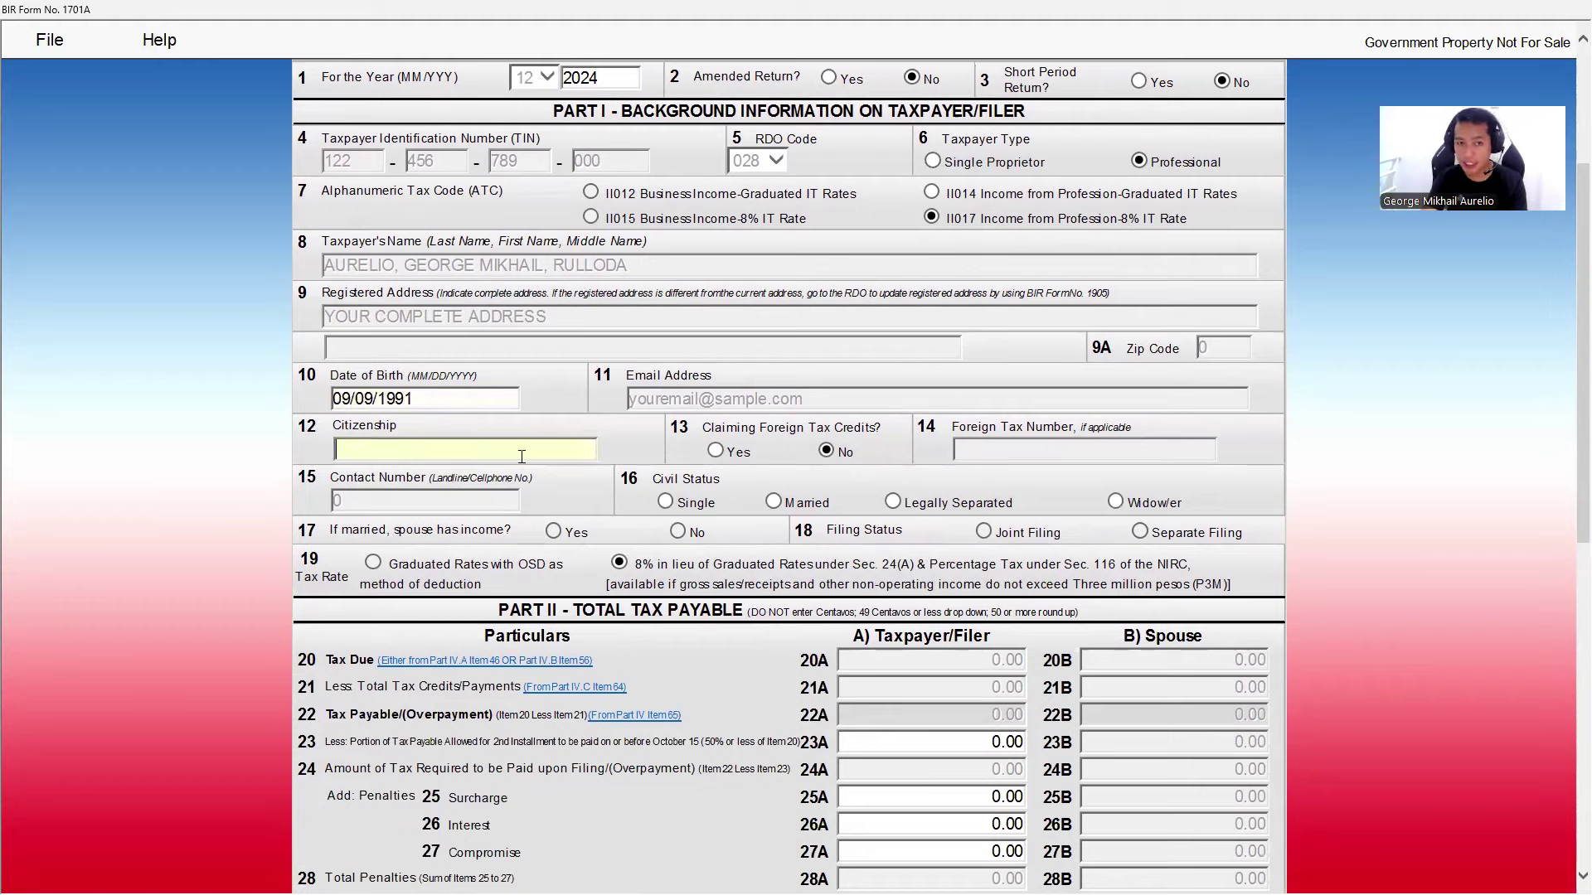
pyautogui.press('capslock')
pyautogui.write('FILIPINO')
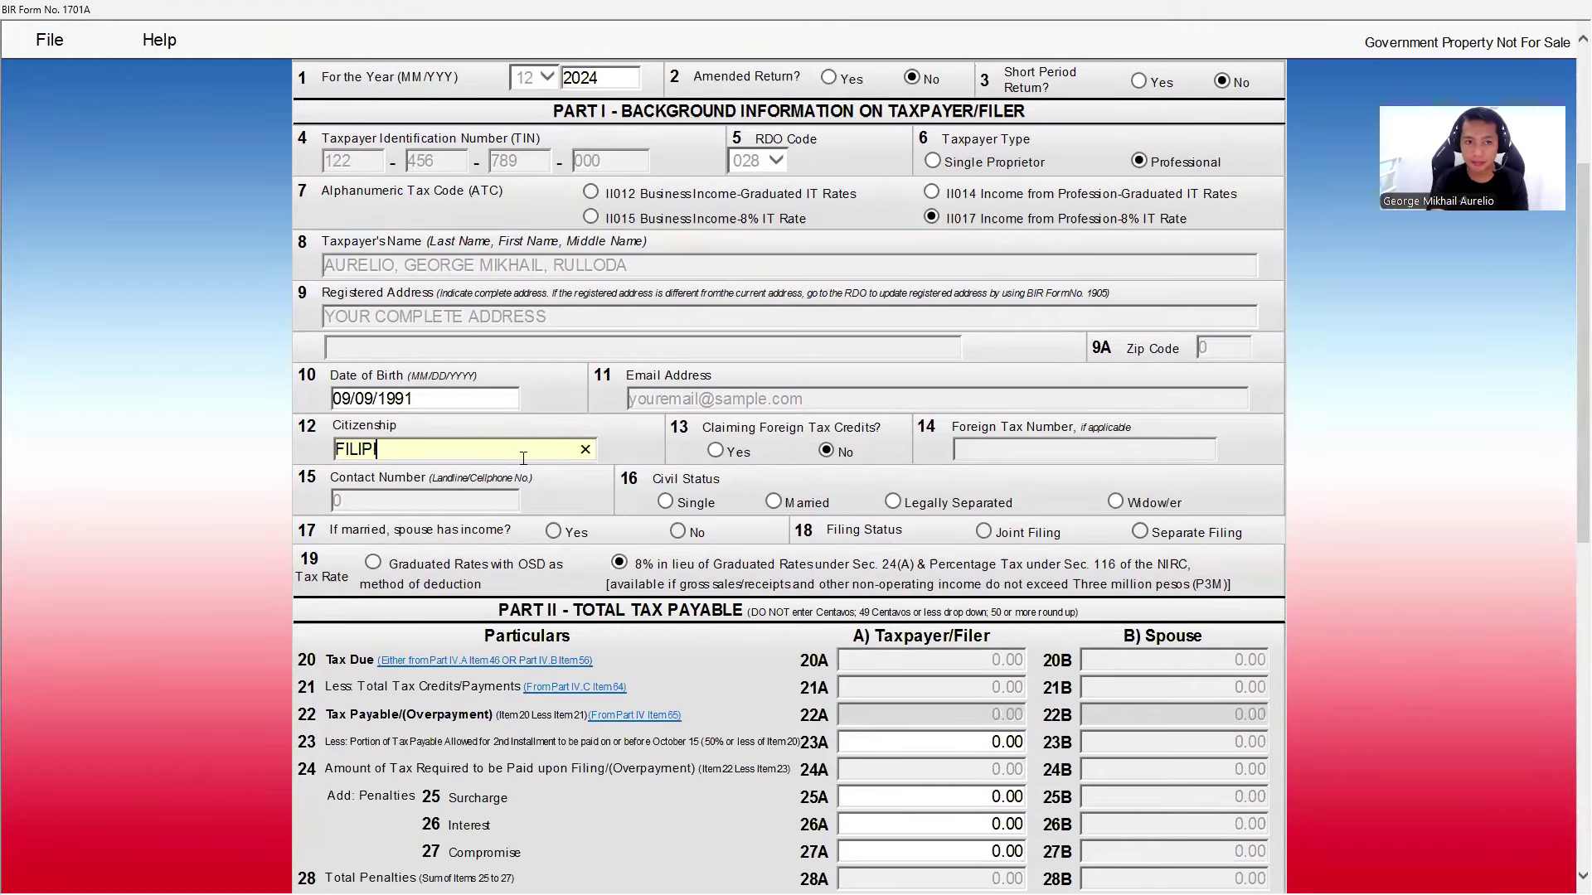
pyautogui.click(1020, 458)
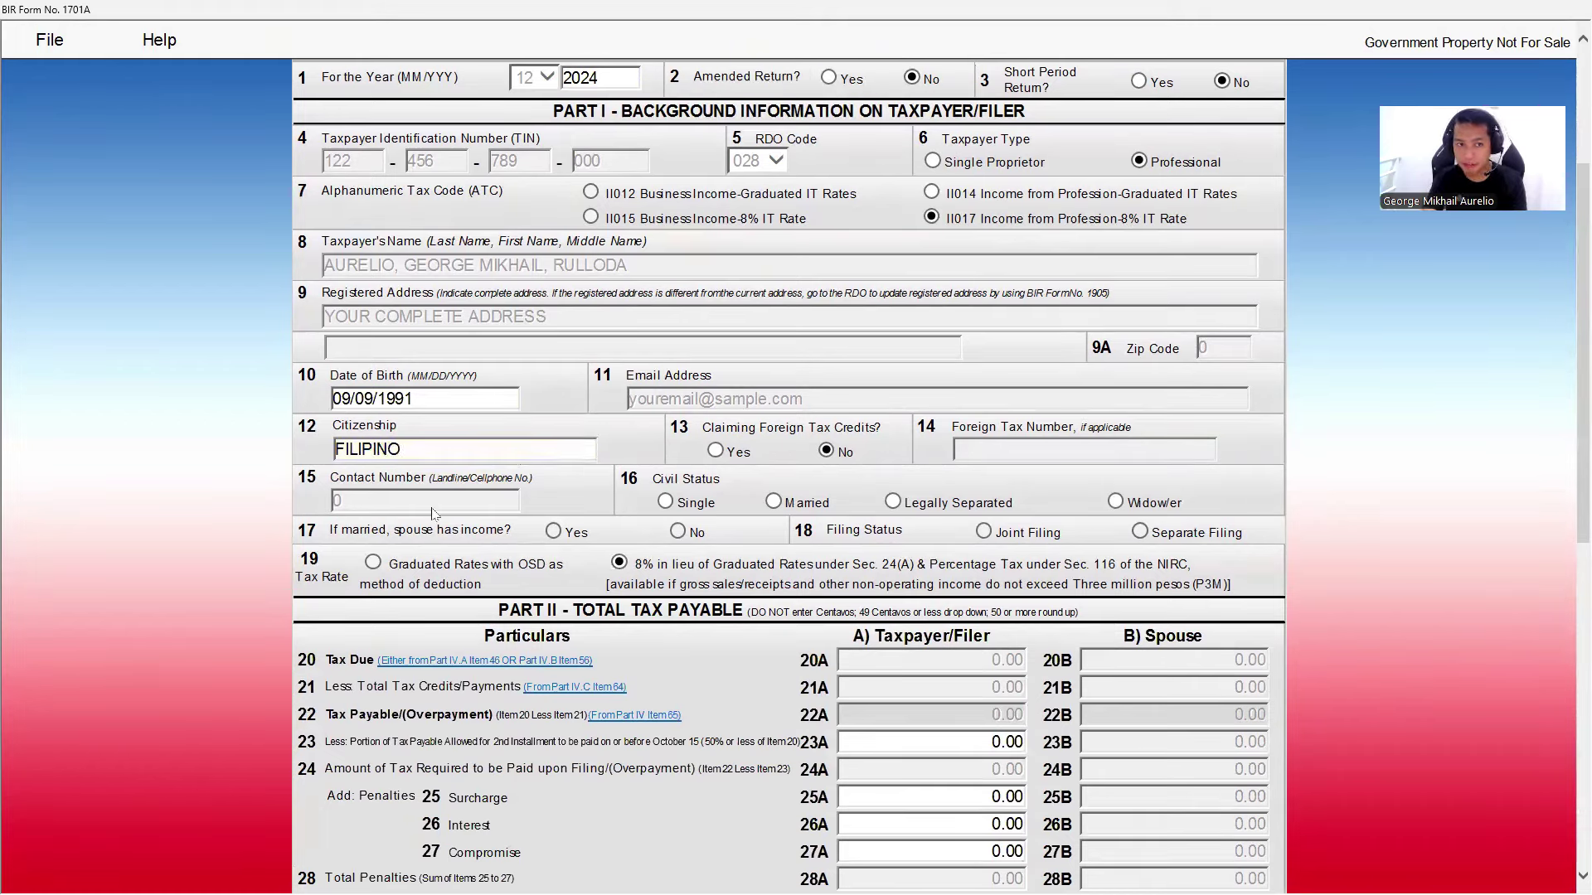
pyautogui.click(774, 502)
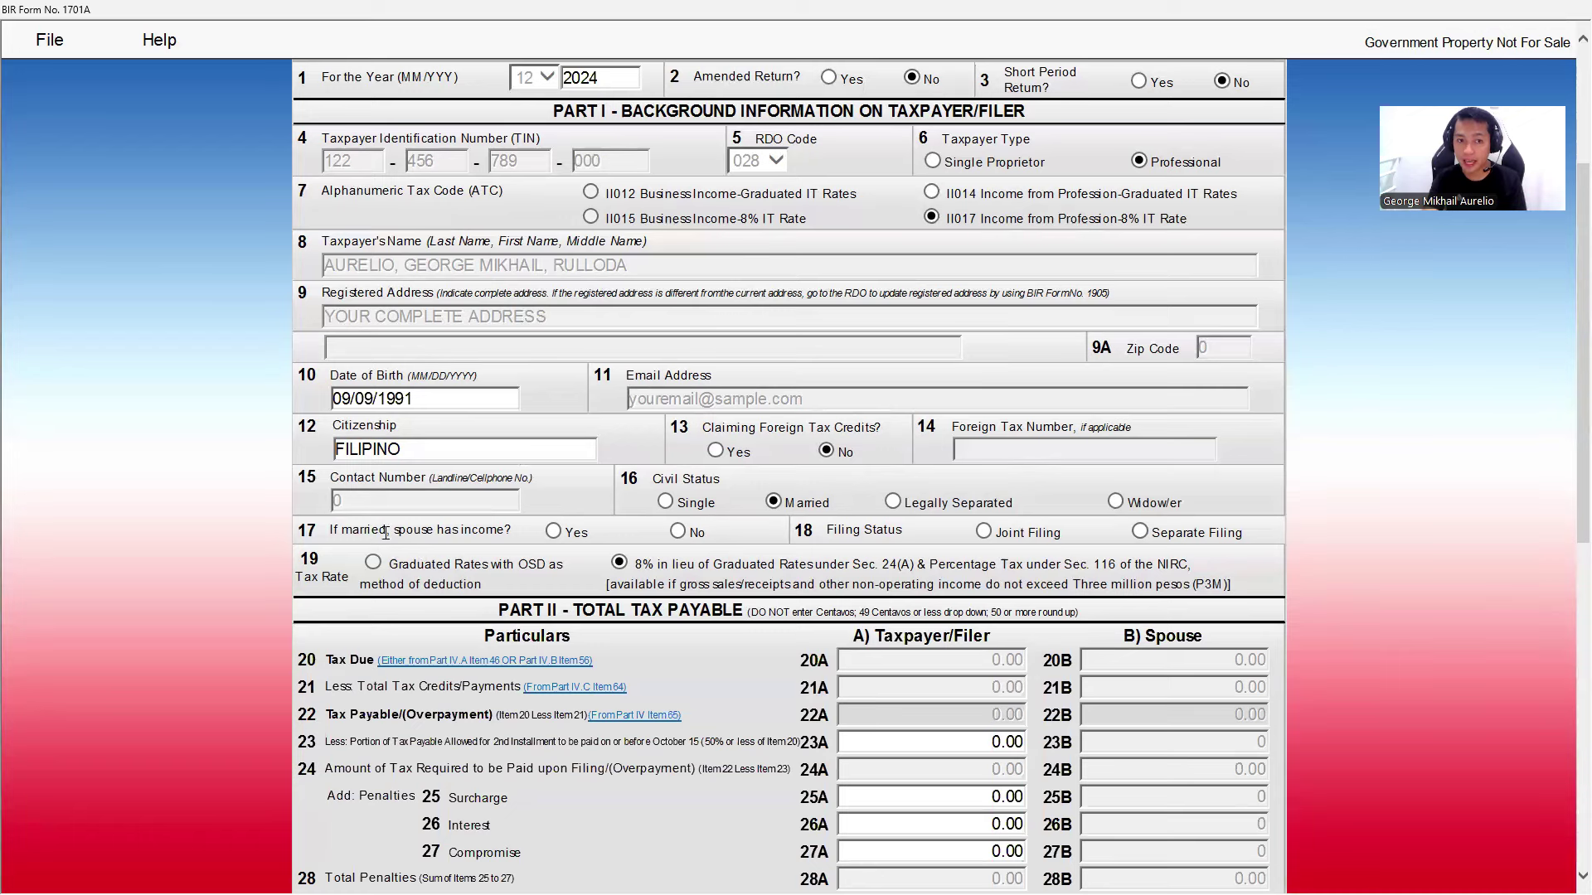
pyautogui.click(553, 531)
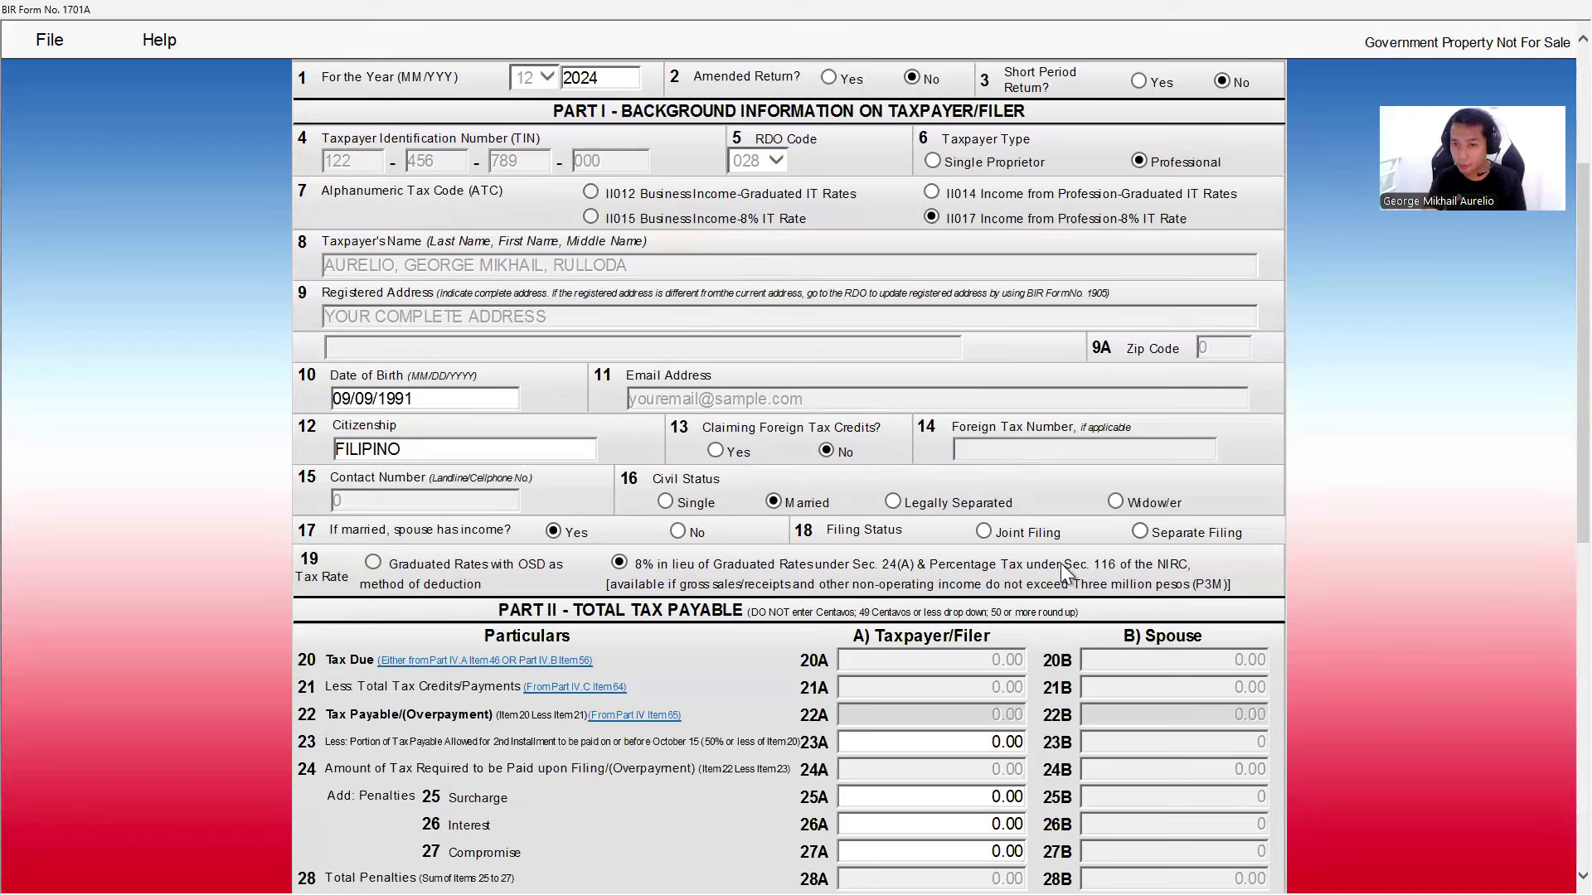
pyautogui.click(1141, 532)
# - Validate page 1 successfully and return the form to edit mode
pyautogui.scroll(-10, 816, 663)
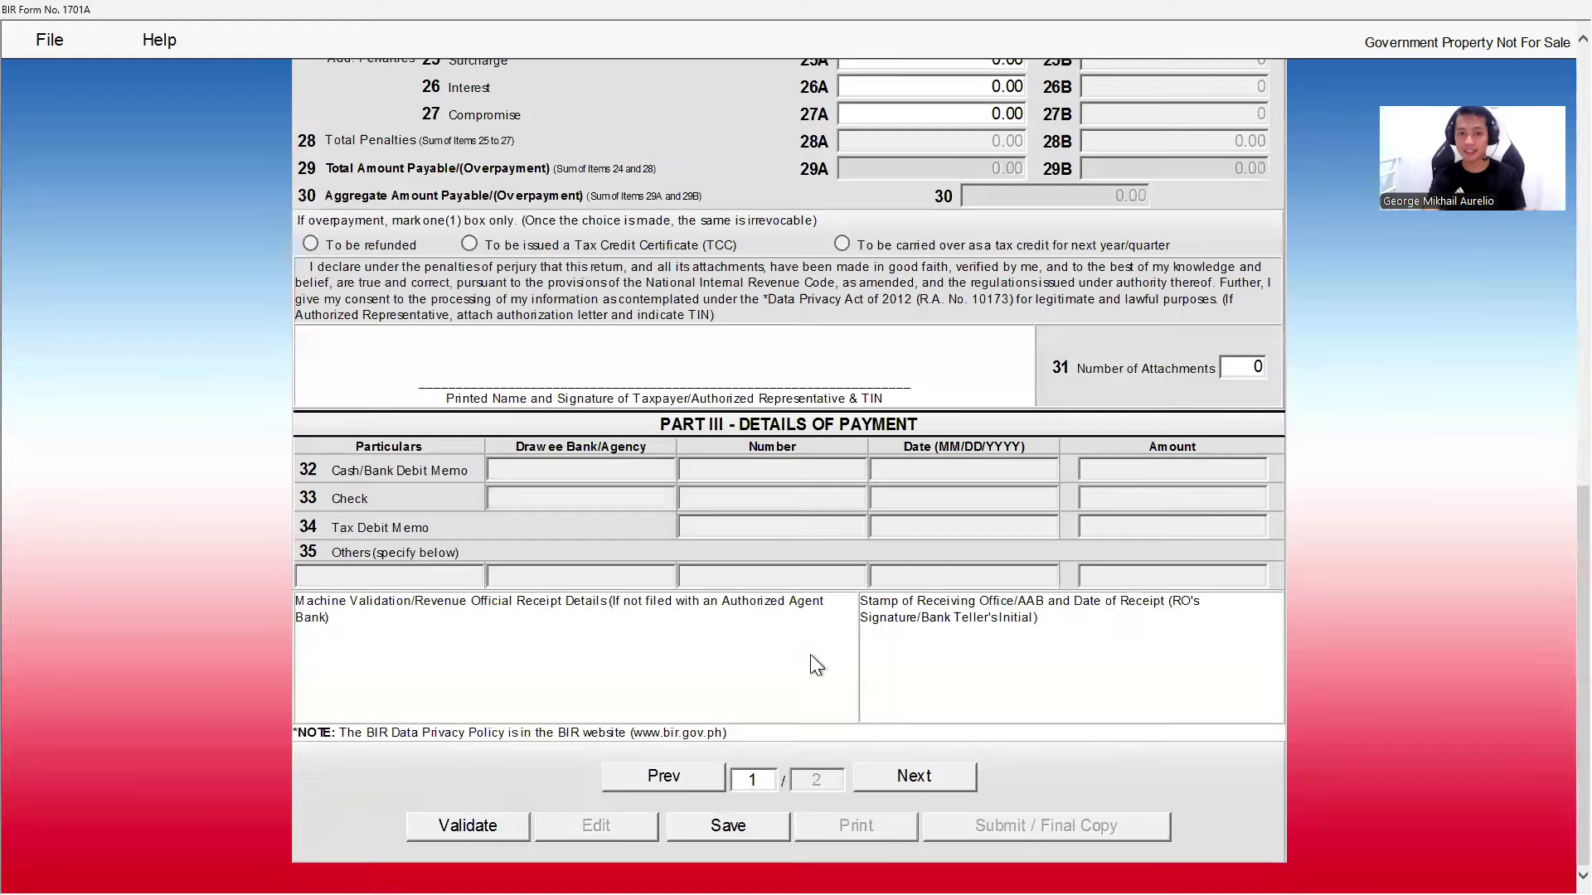
pyautogui.click(479, 829)
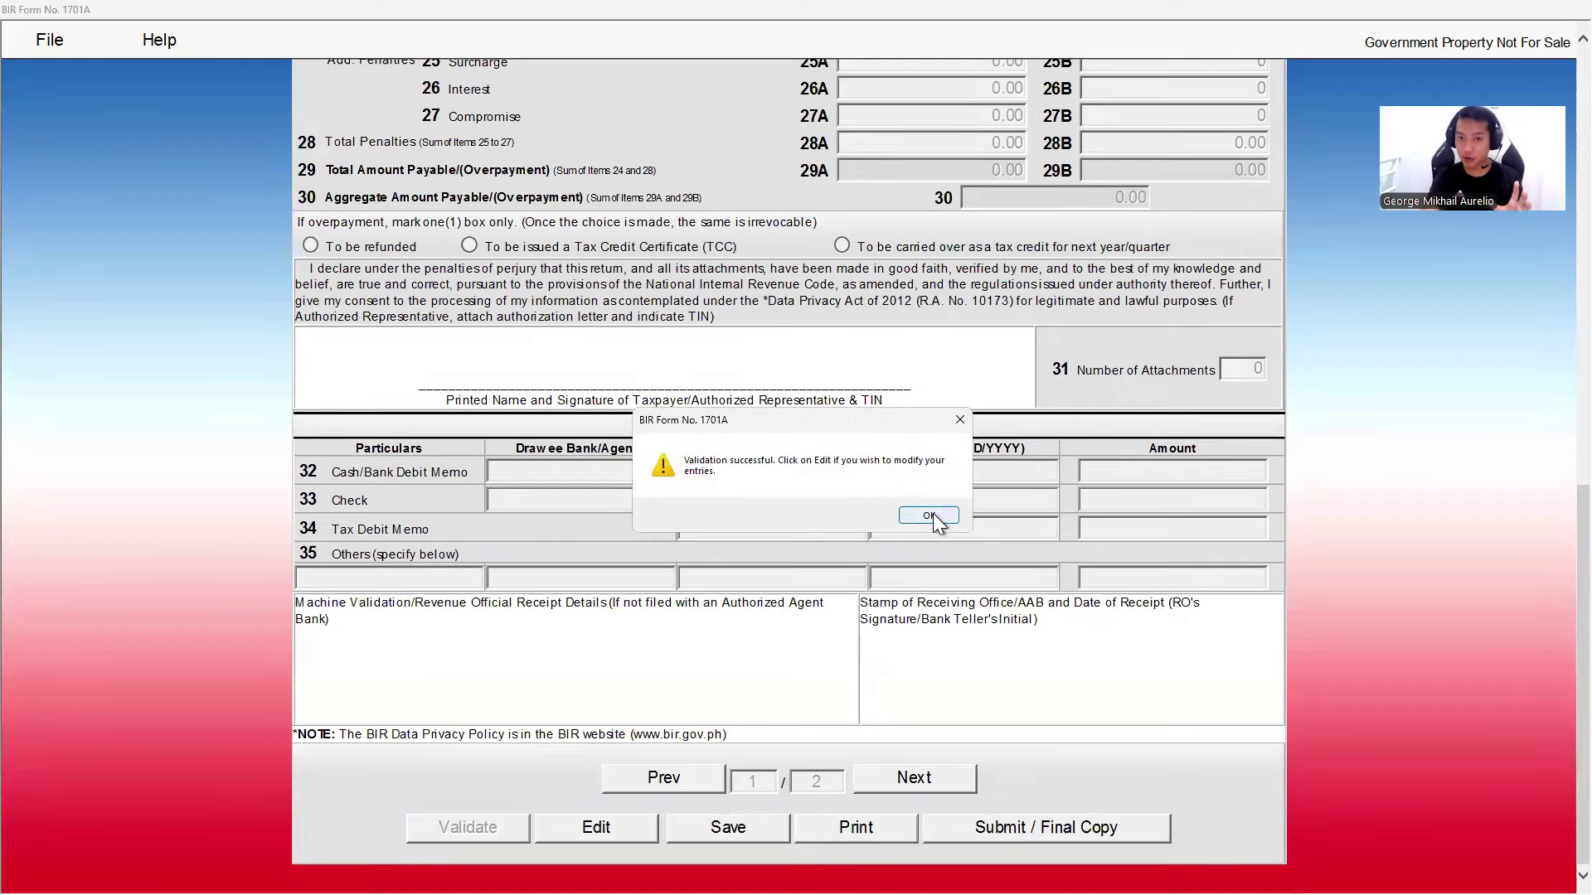
pyautogui.click(927, 514)
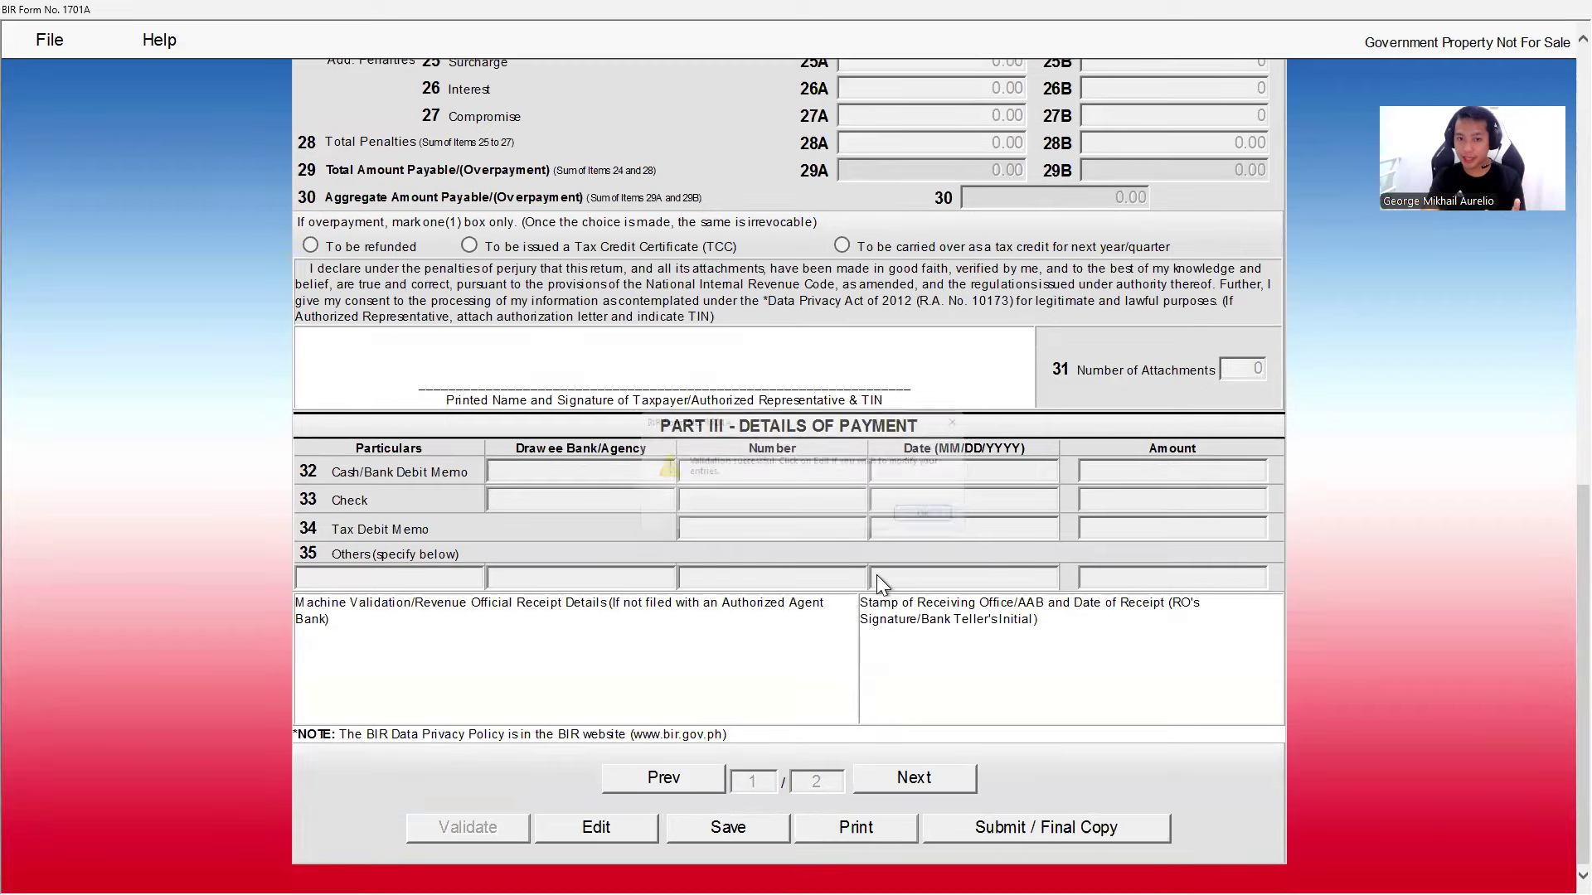
pyautogui.click(595, 831)
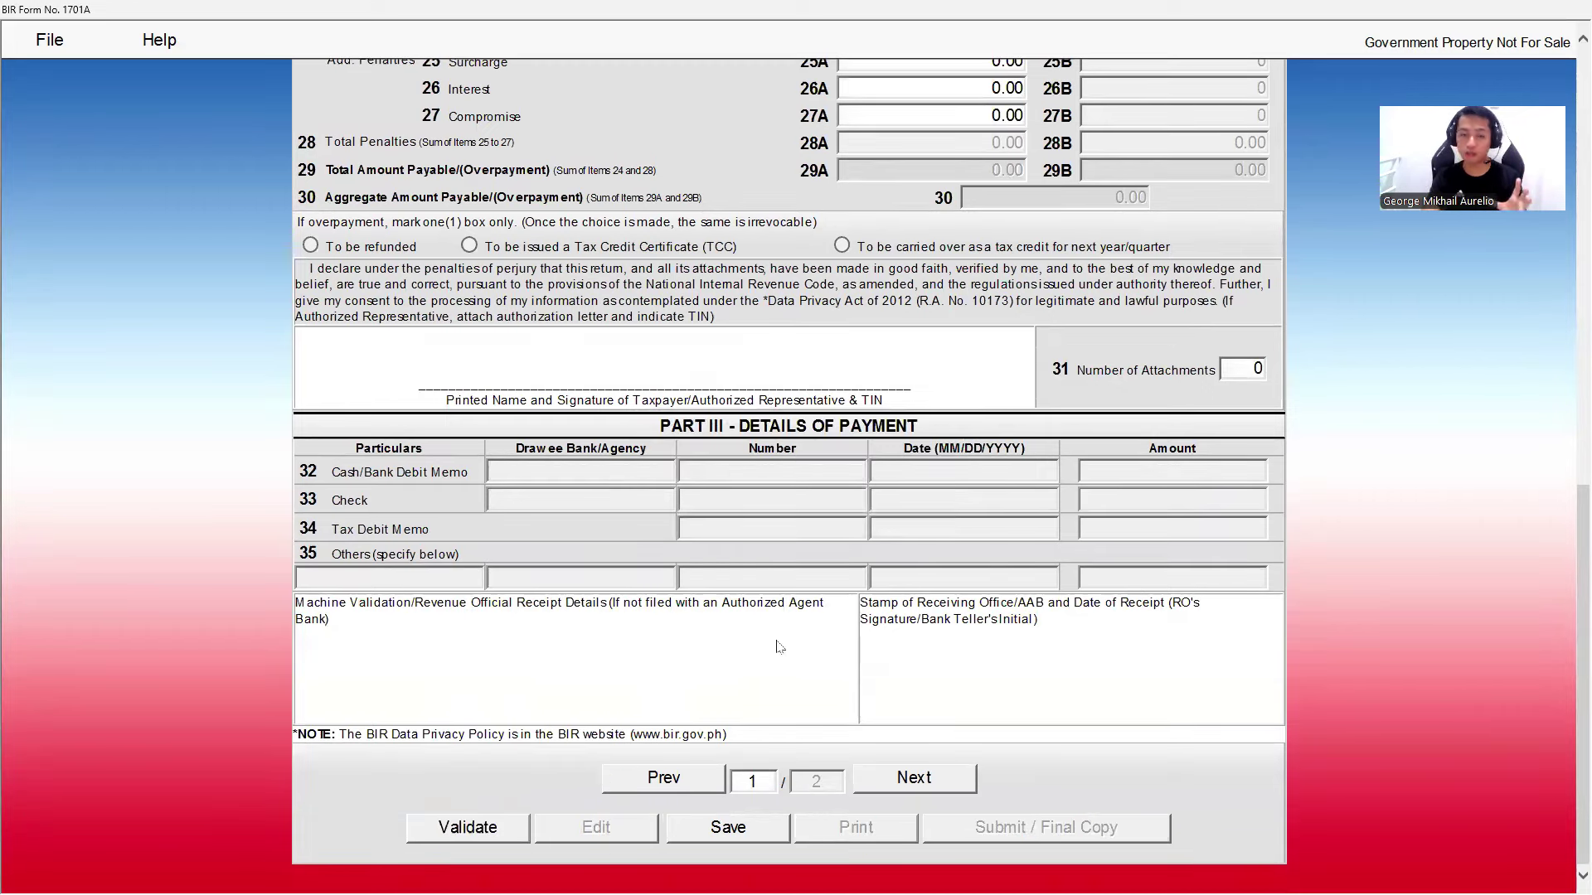
# - Go to page 2, select the item 47A sales field, and switch to the income summary spreadsheet
pyautogui.click(913, 778)
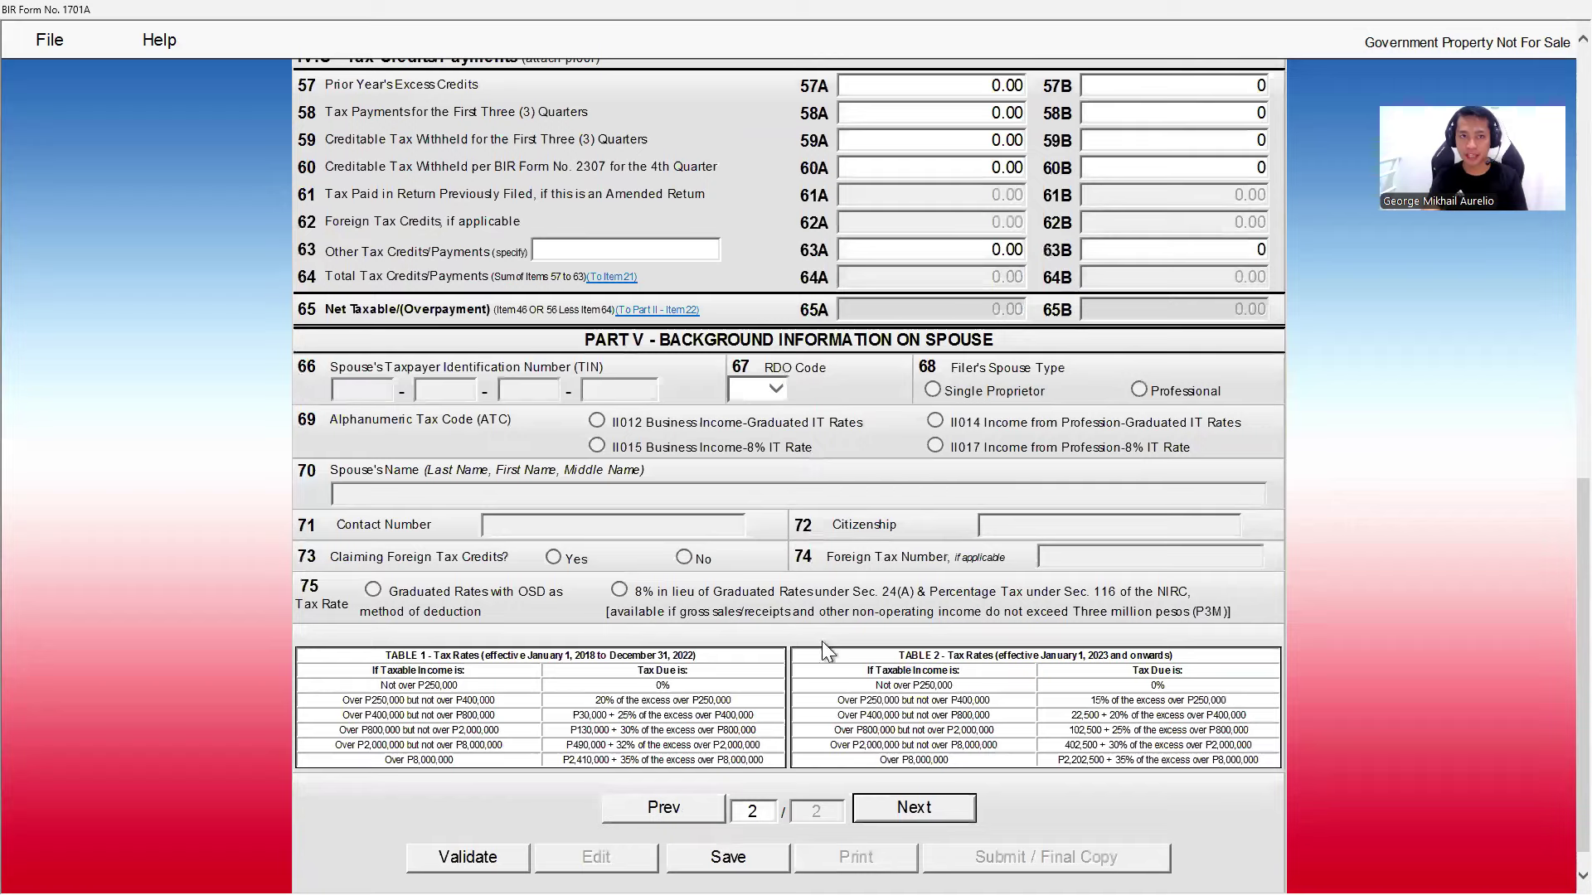
pyautogui.scroll(8, 819, 640)
pyautogui.scroll(-2, 316, 270)
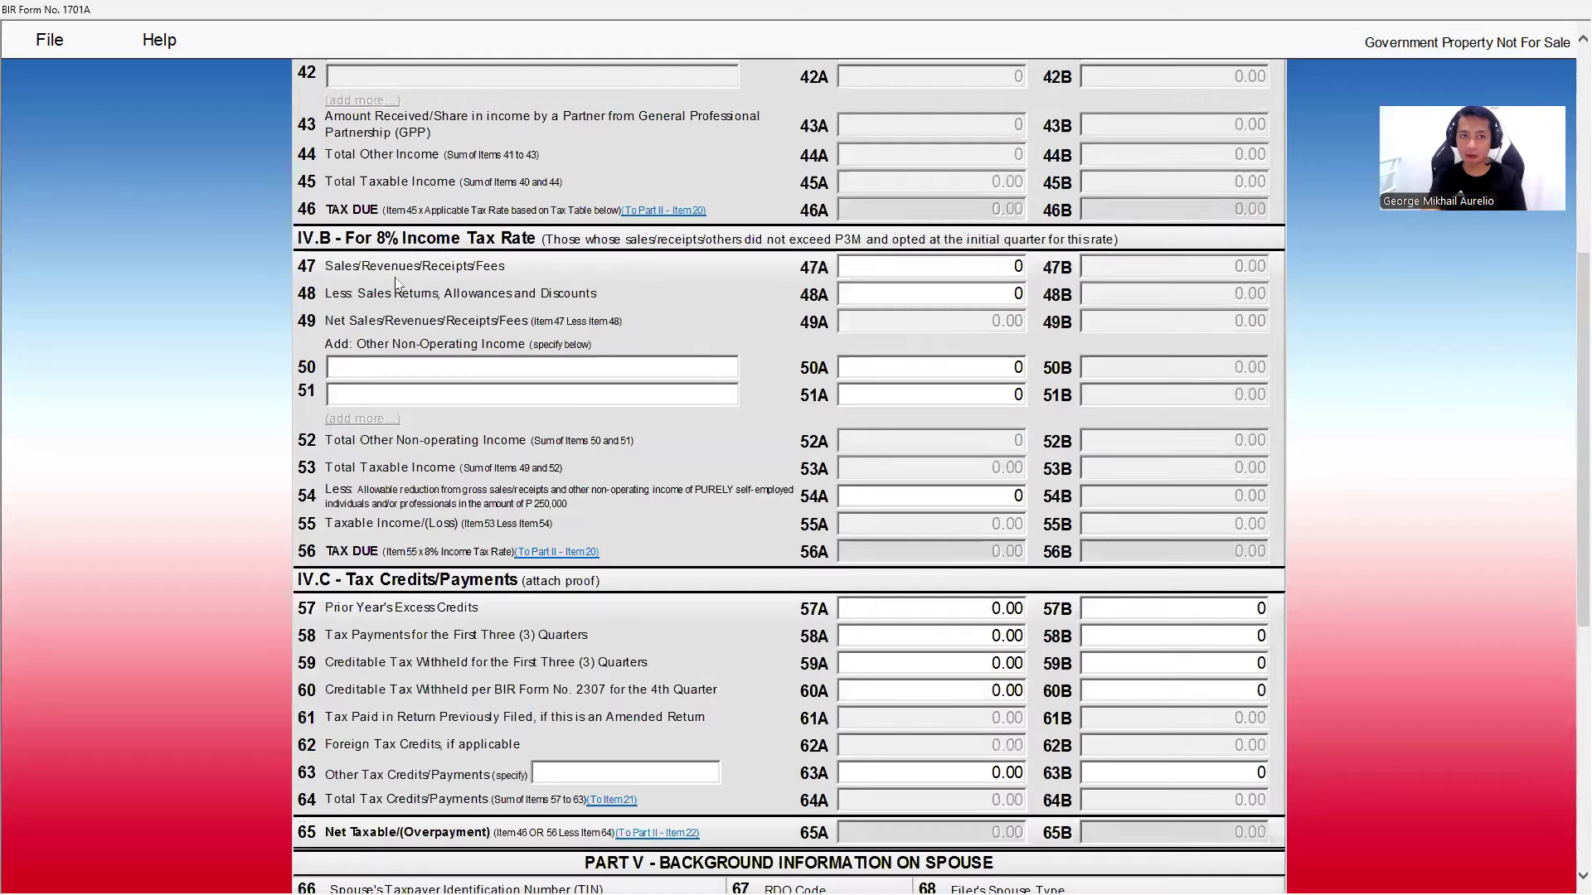
pyautogui.click(895, 262)
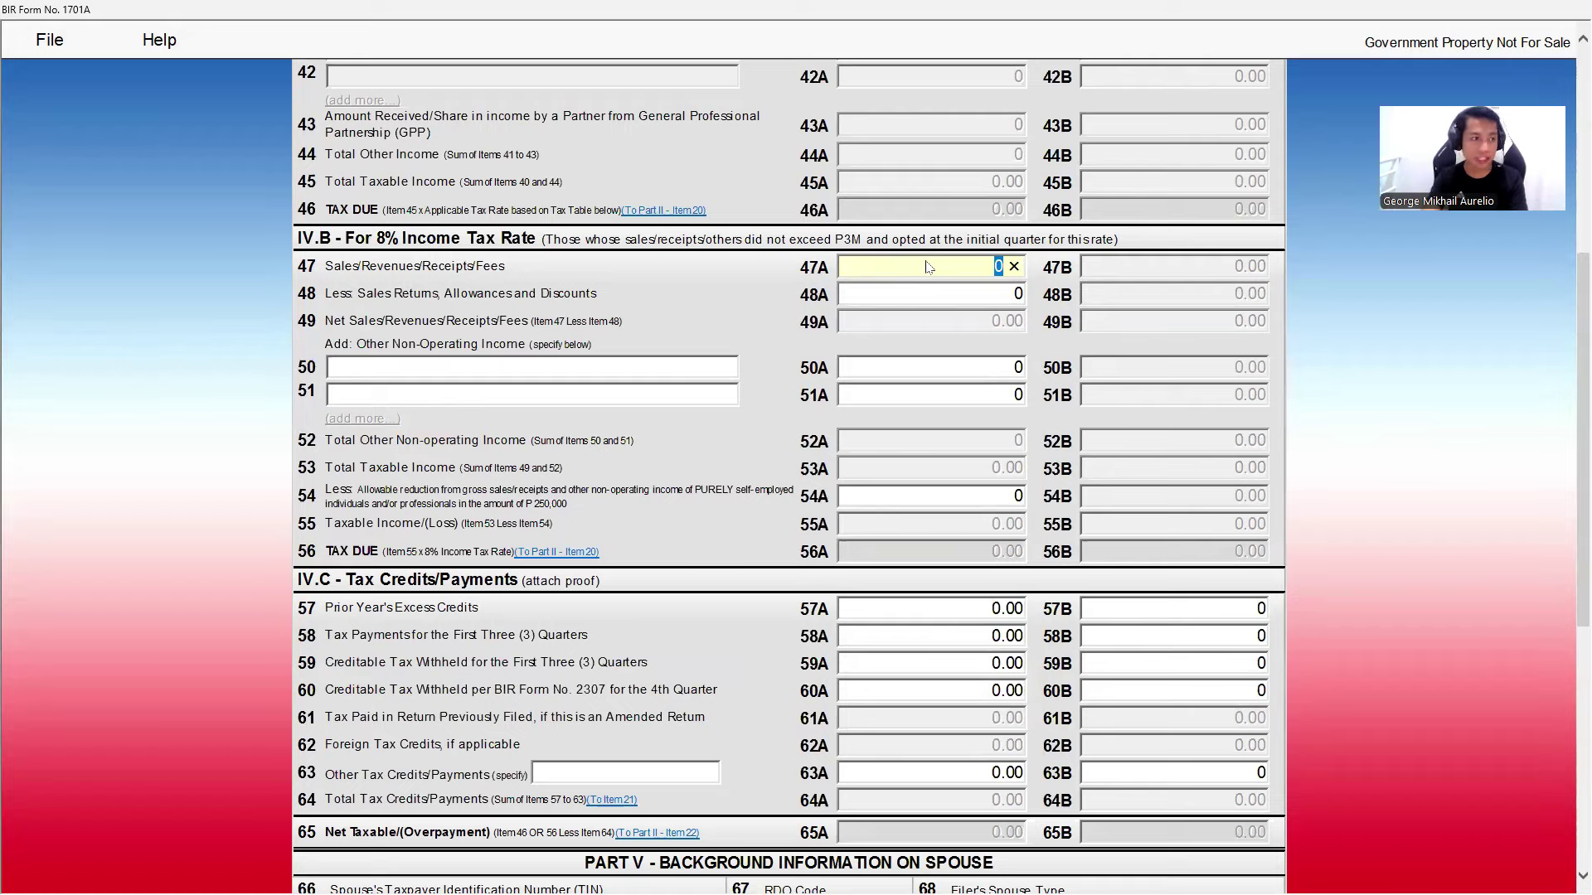
pyautogui.hotkey('alt', 'Tab')
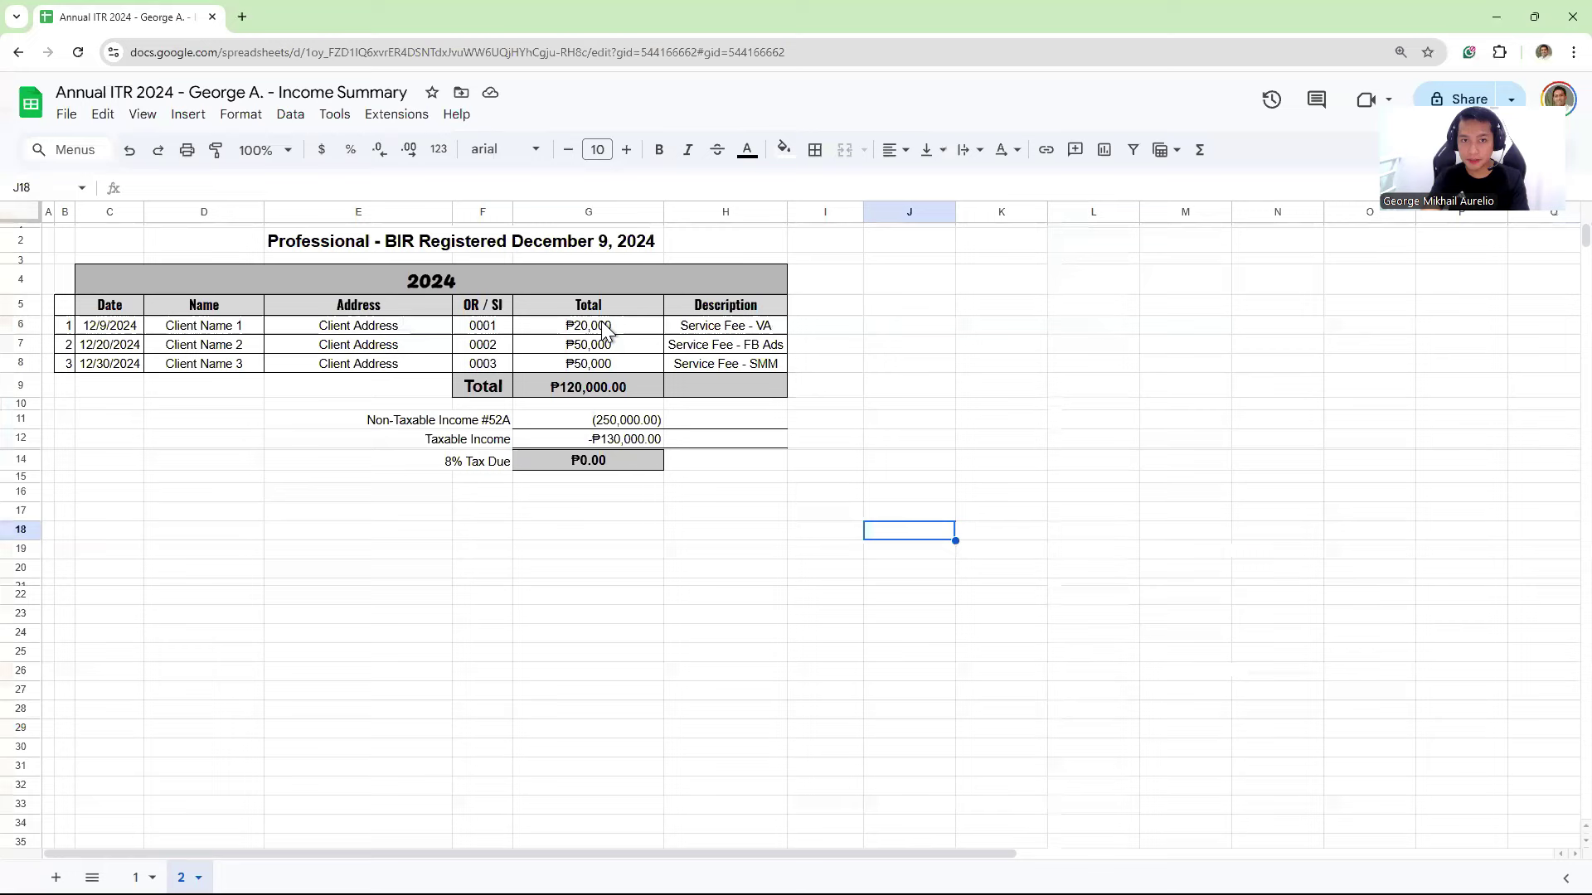
# - Check the first two income amounts and the ₱120,000.00 total in cell G9
pyautogui.moveTo(602, 326); pyautogui.dragTo(610, 346)
pyautogui.click(603, 386)
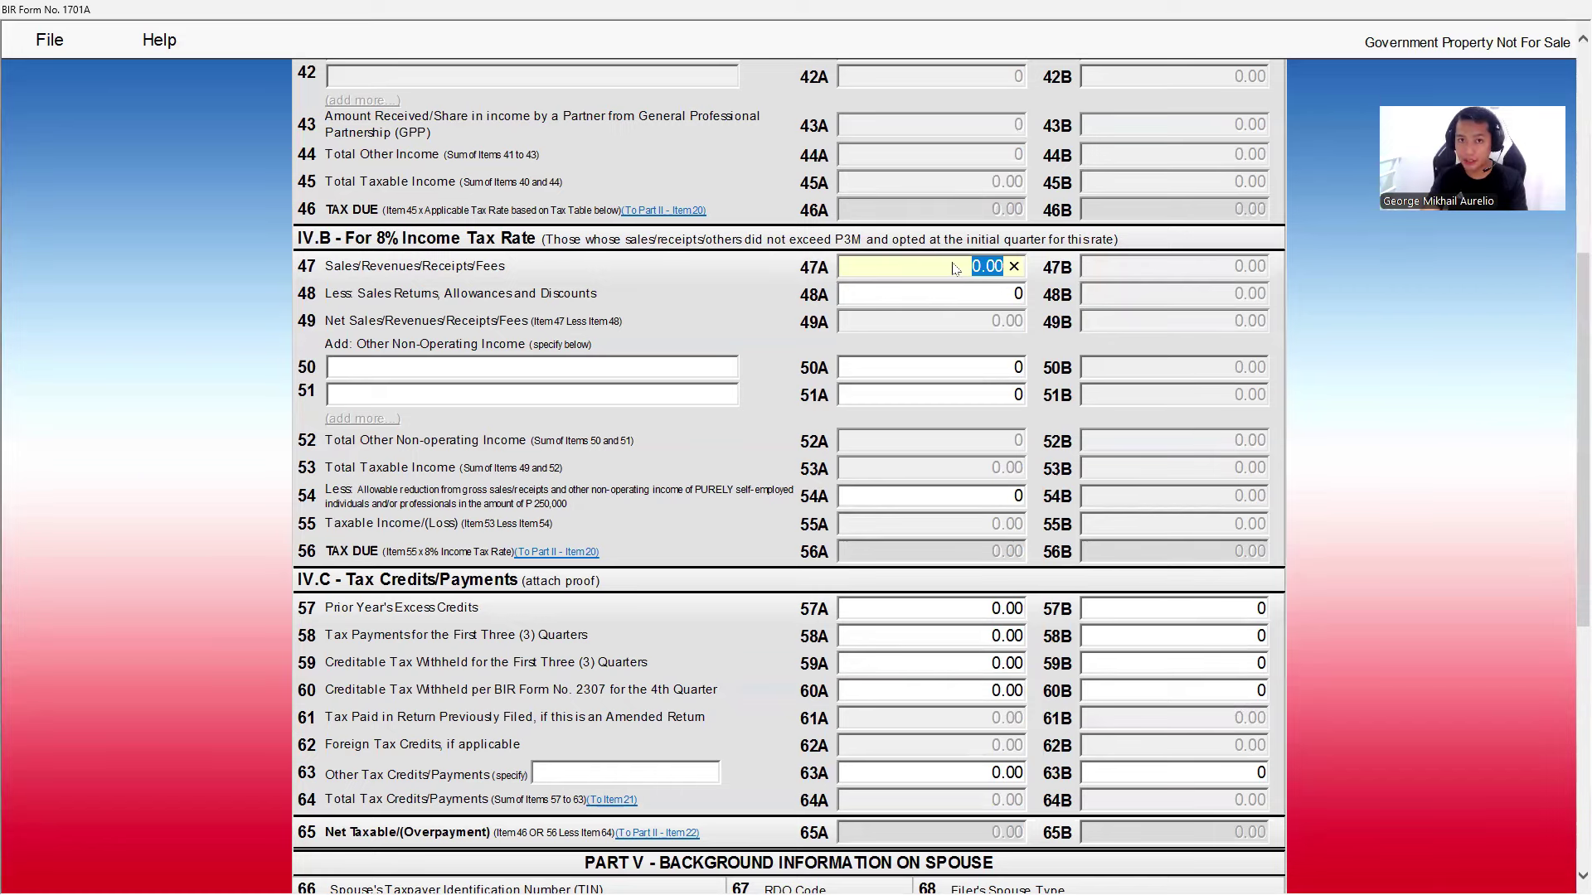
# - Enter 120,000 as item 47A sales, leaving items 50A and 51A at zero
pyautogui.write('1')
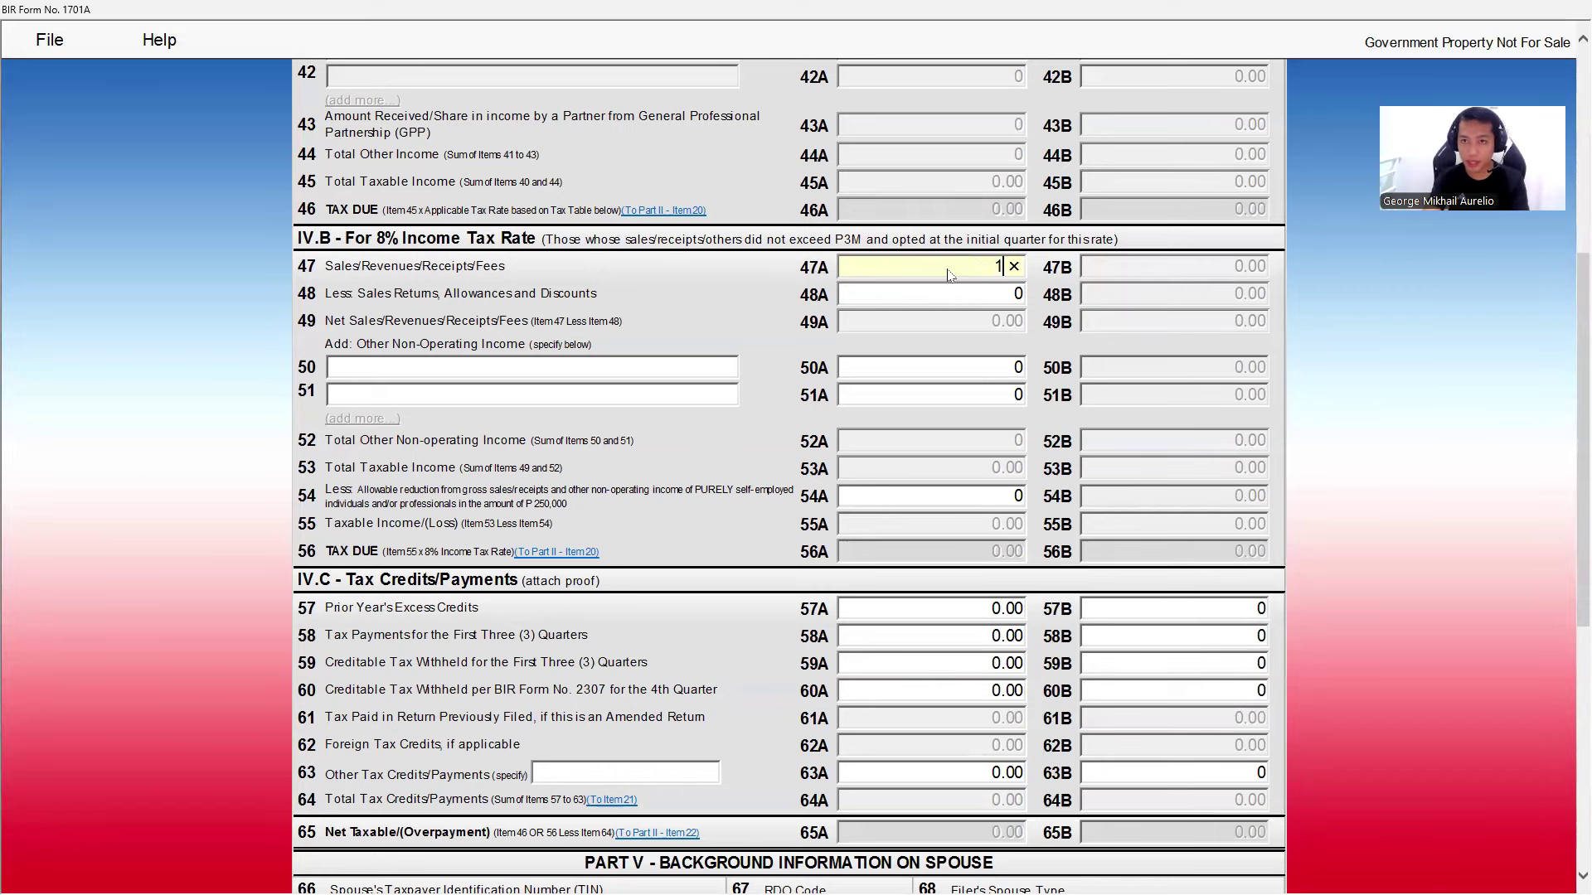
pyautogui.write('20,000')
pyautogui.press('Tab')
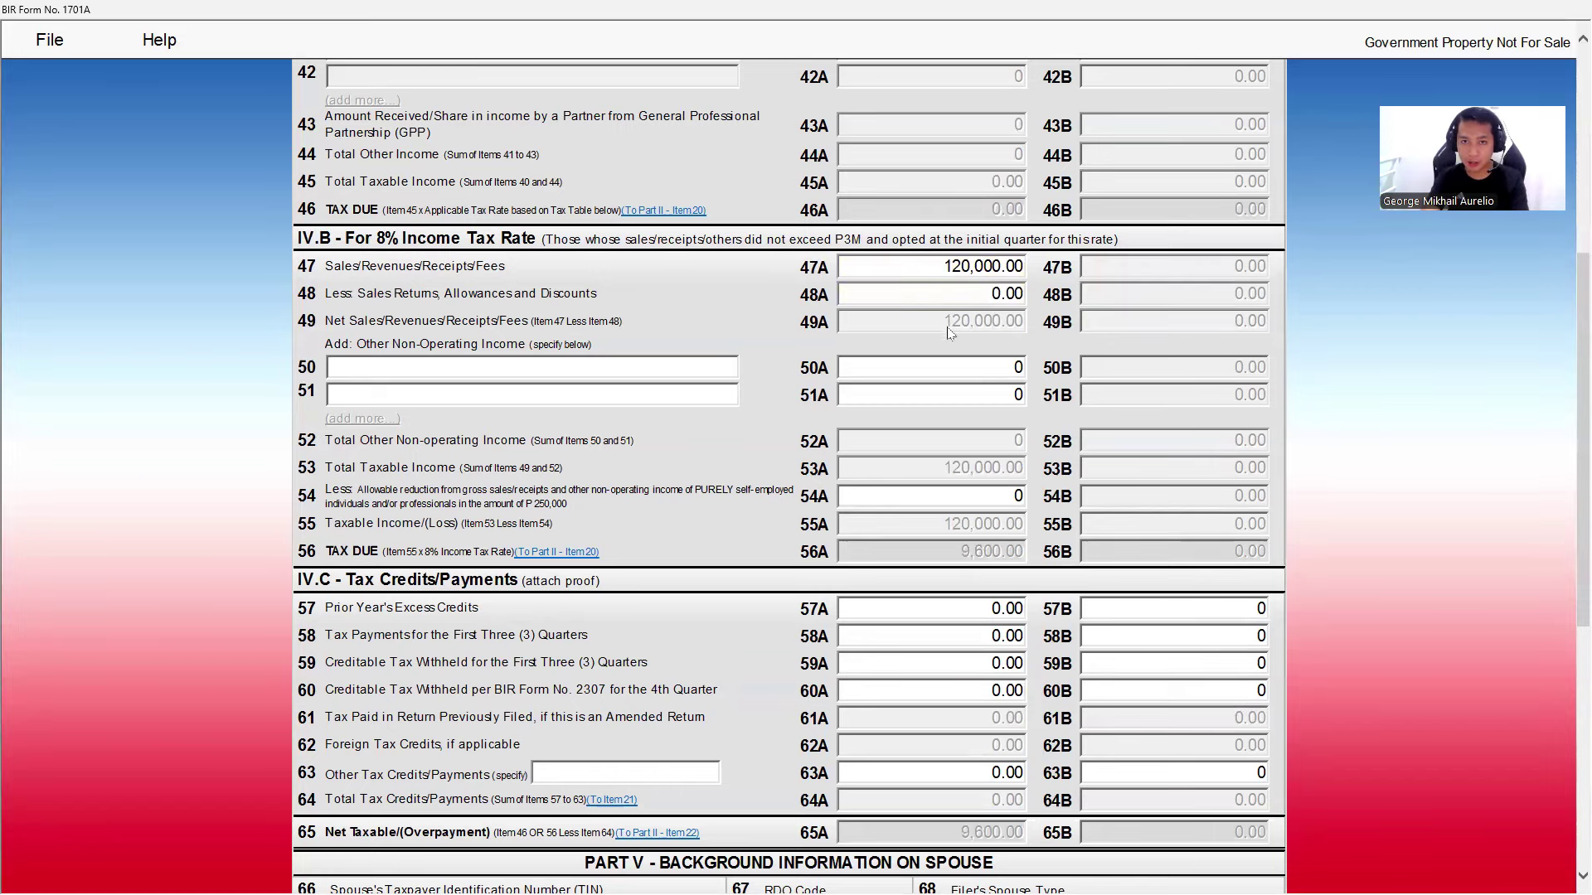
pyautogui.click(943, 368)
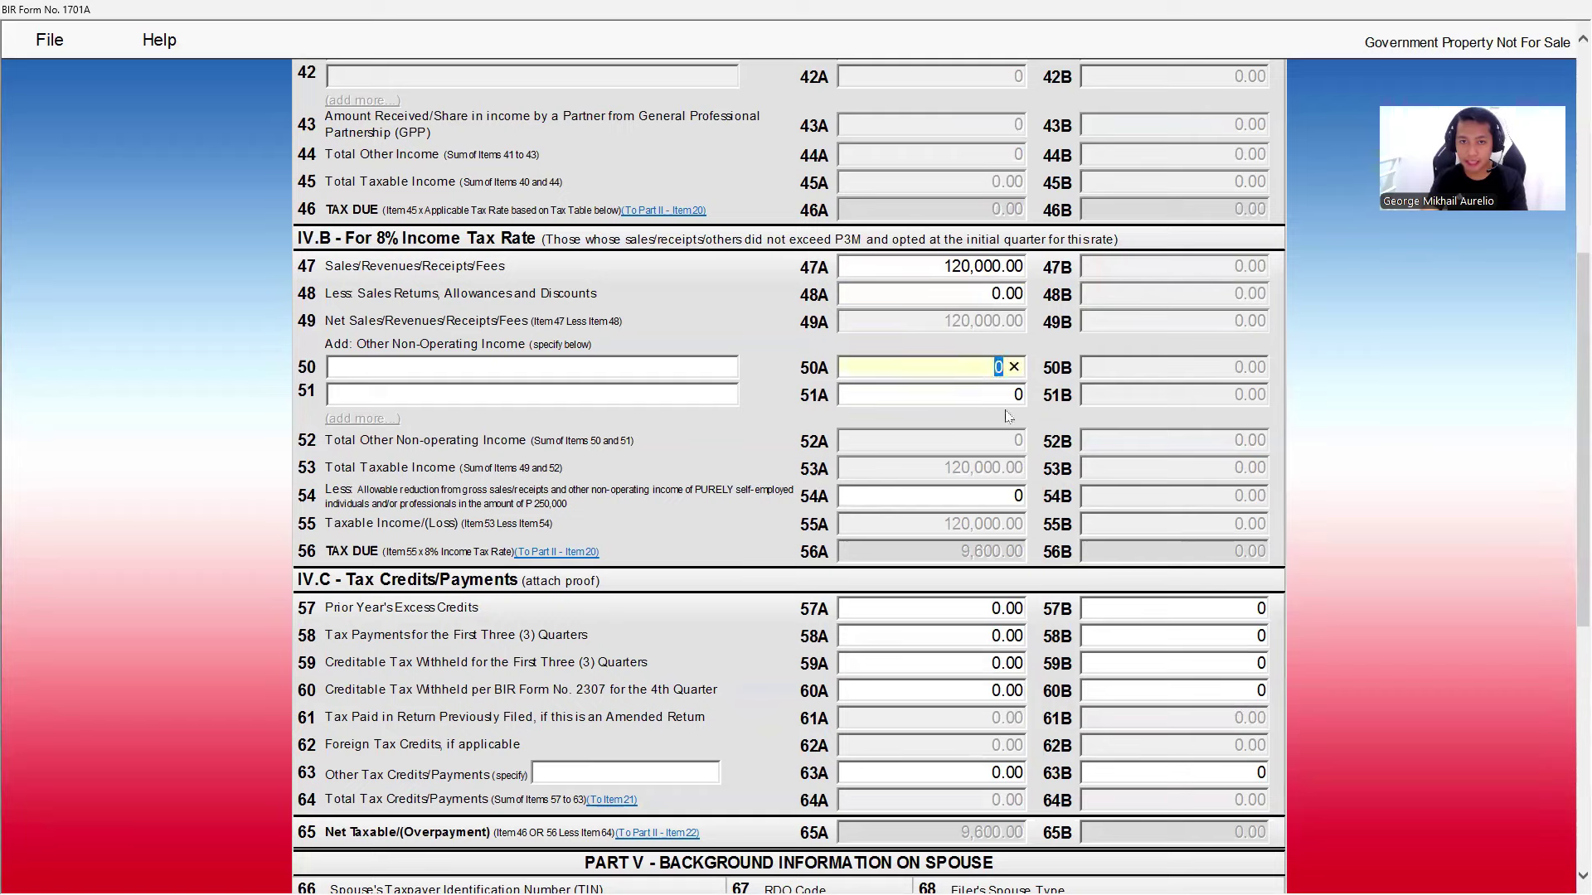
pyautogui.click(979, 396)
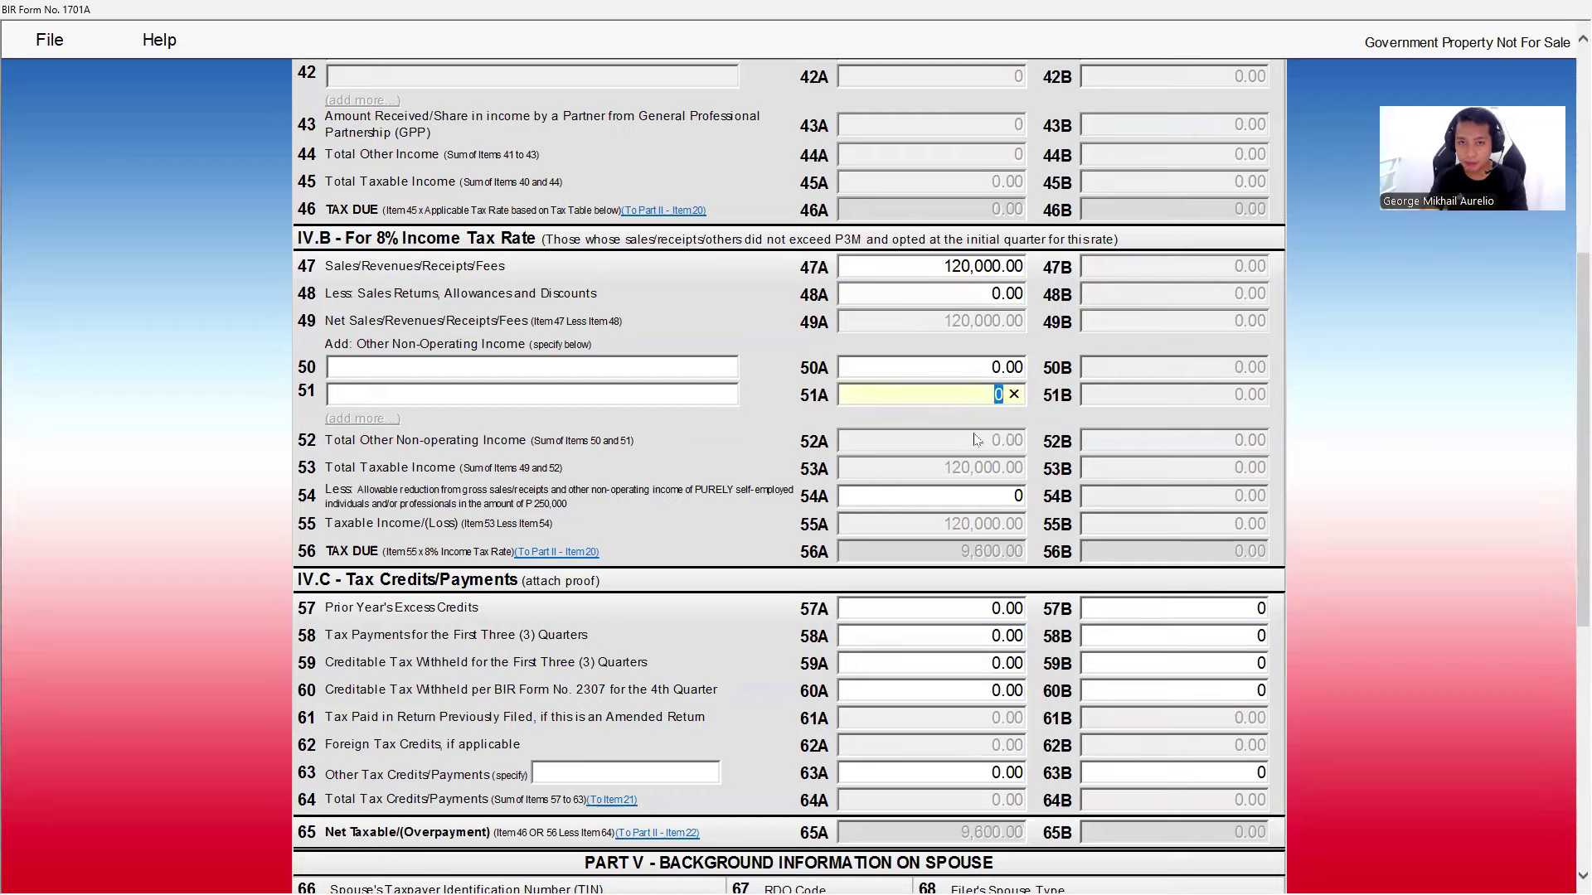
pyautogui.click(980, 442)
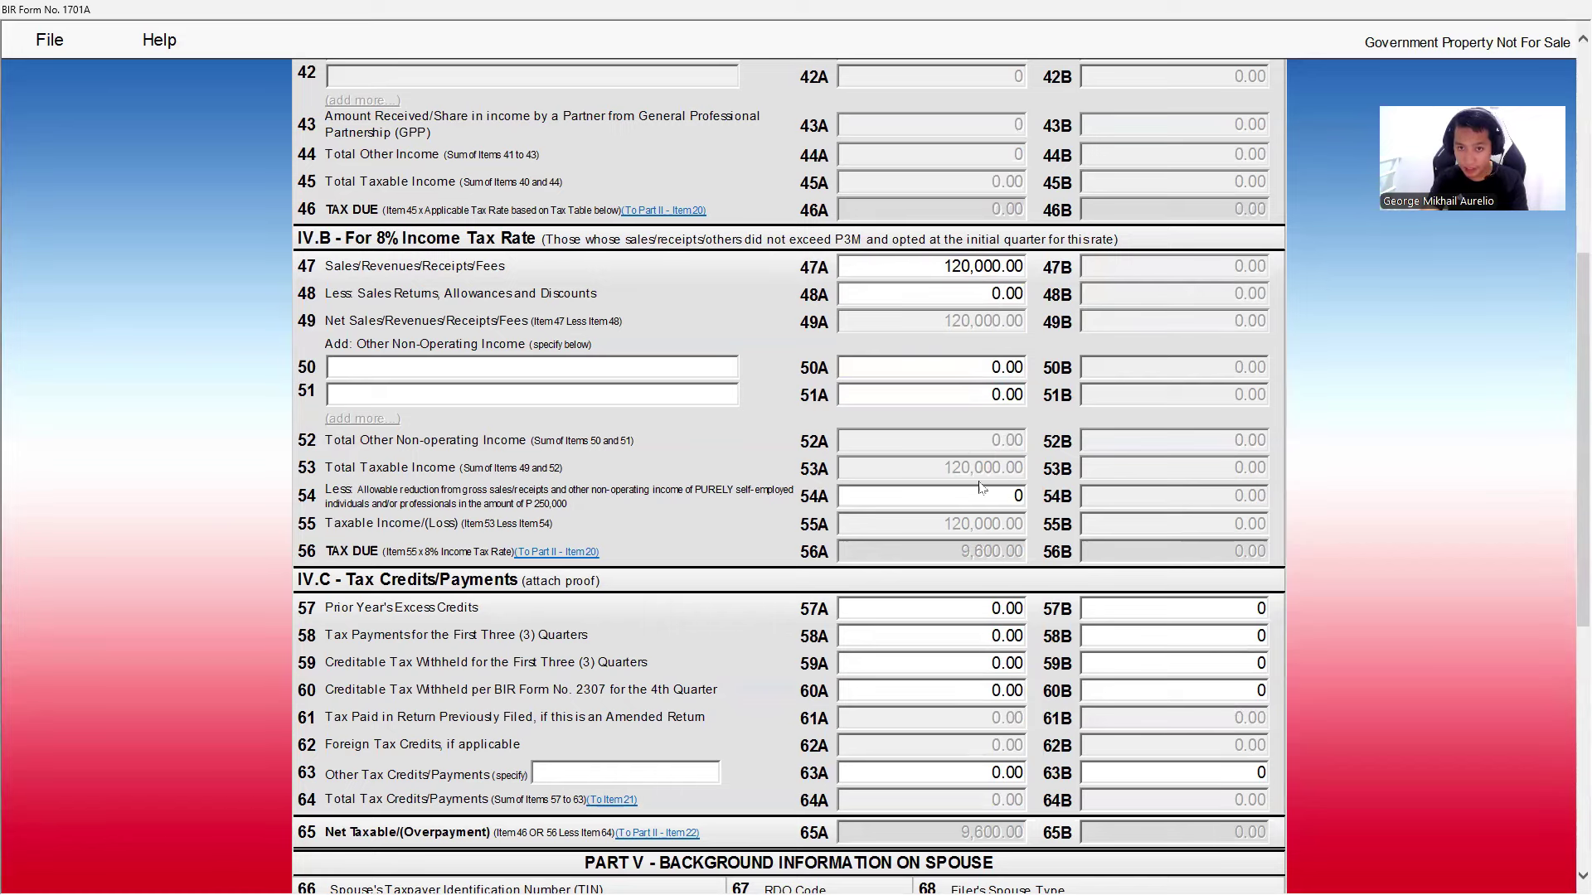
# - Claim the 250,000.00 allowable reduction in item 54A, bringing taxable income to -130,000.00 and tax due to zero
pyautogui.click(1001, 495)
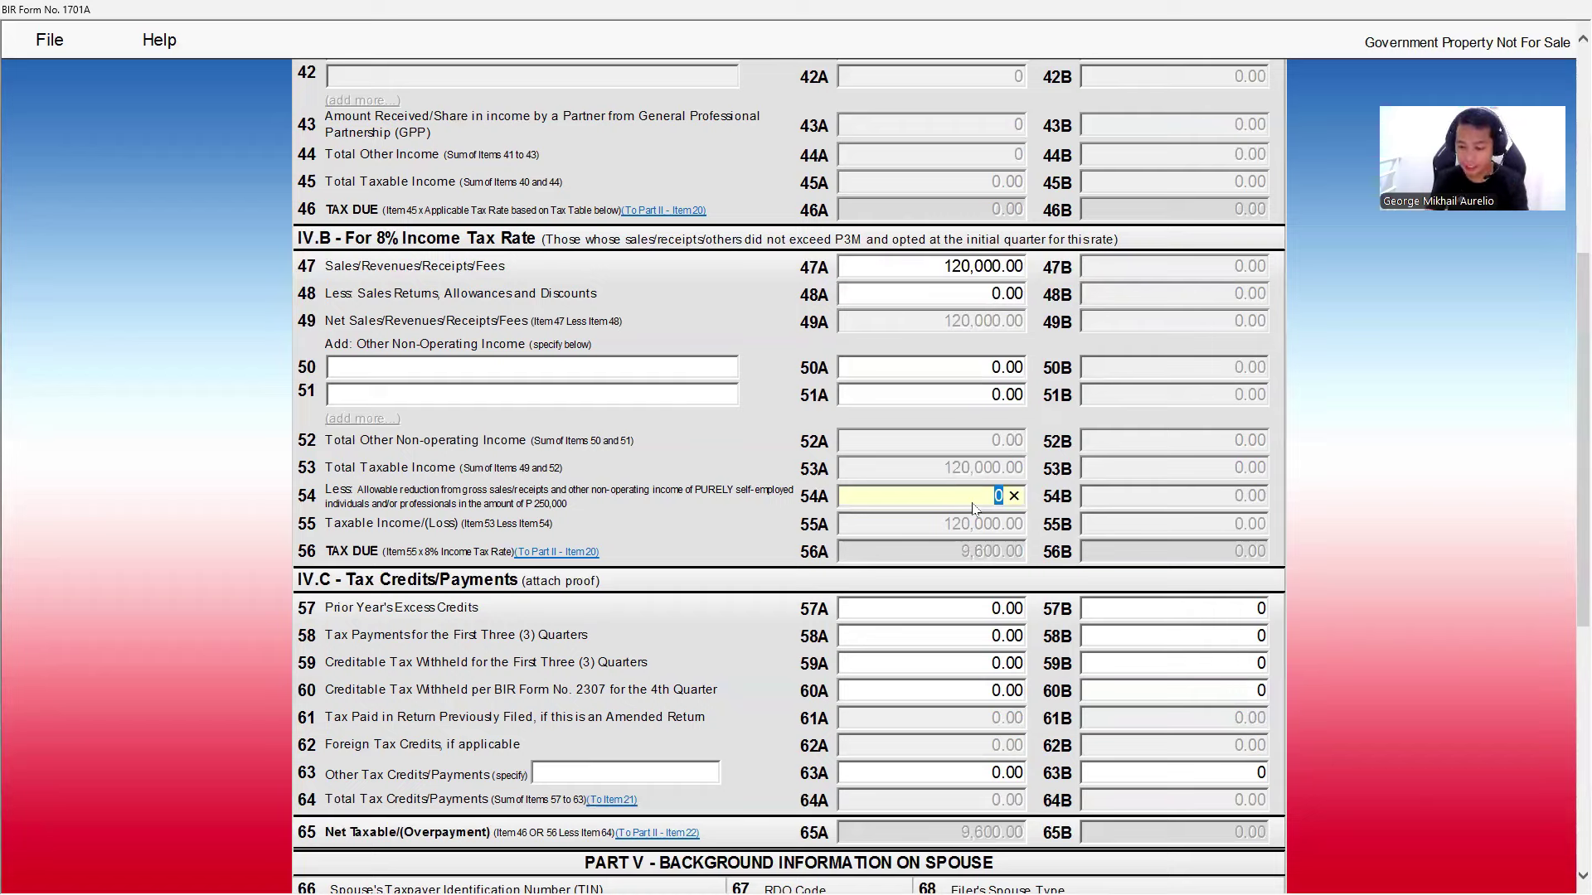
pyautogui.write('250000')
pyautogui.press('Tab')
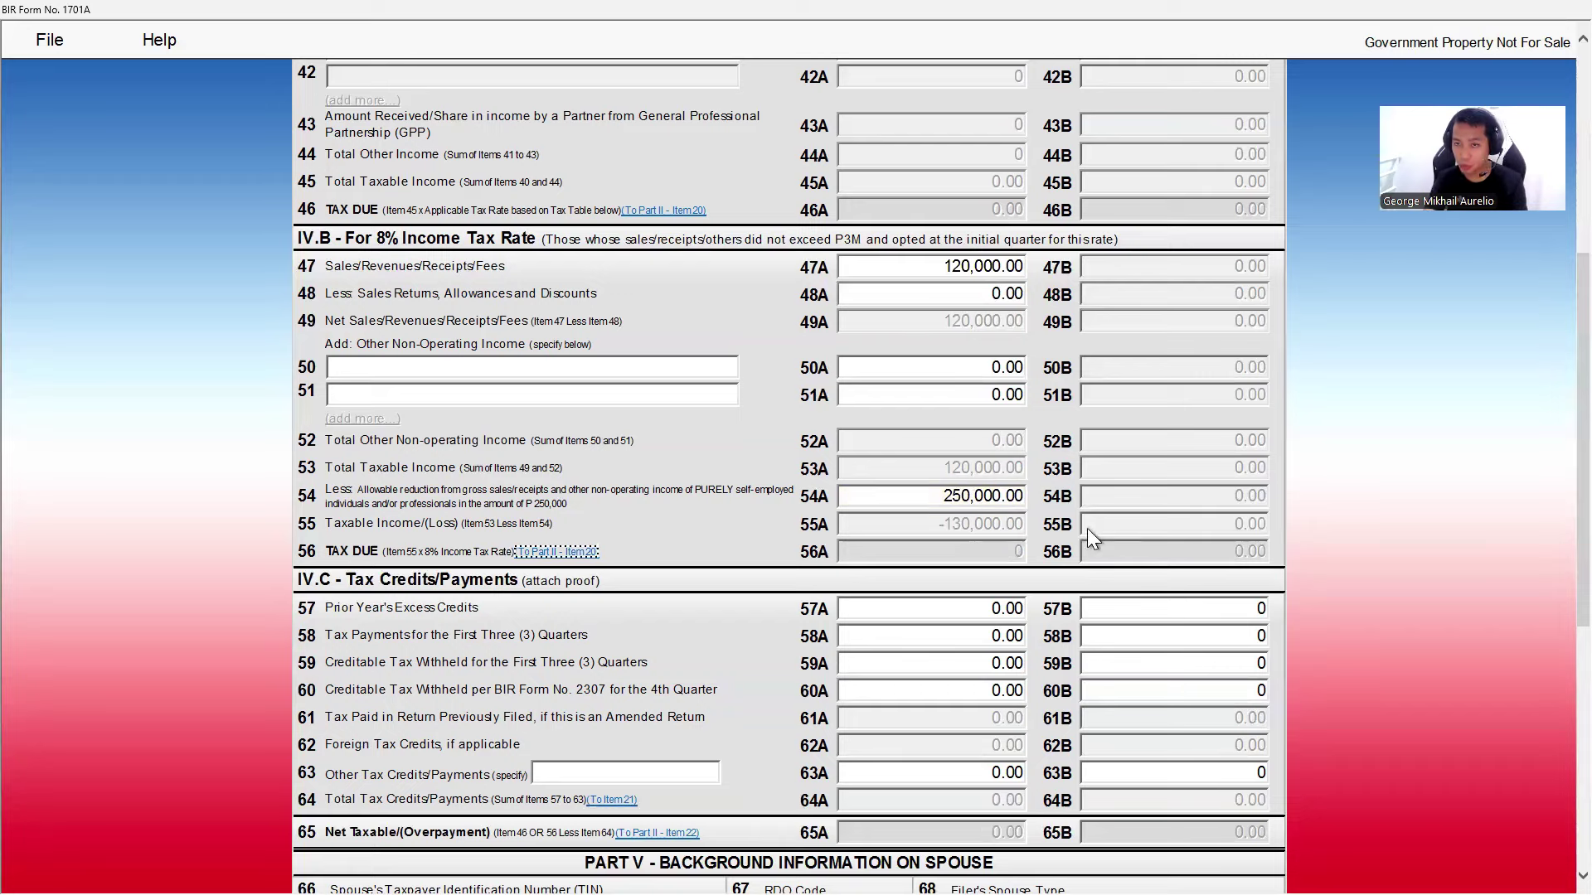
pyautogui.scroll(-2, 1020, 514)
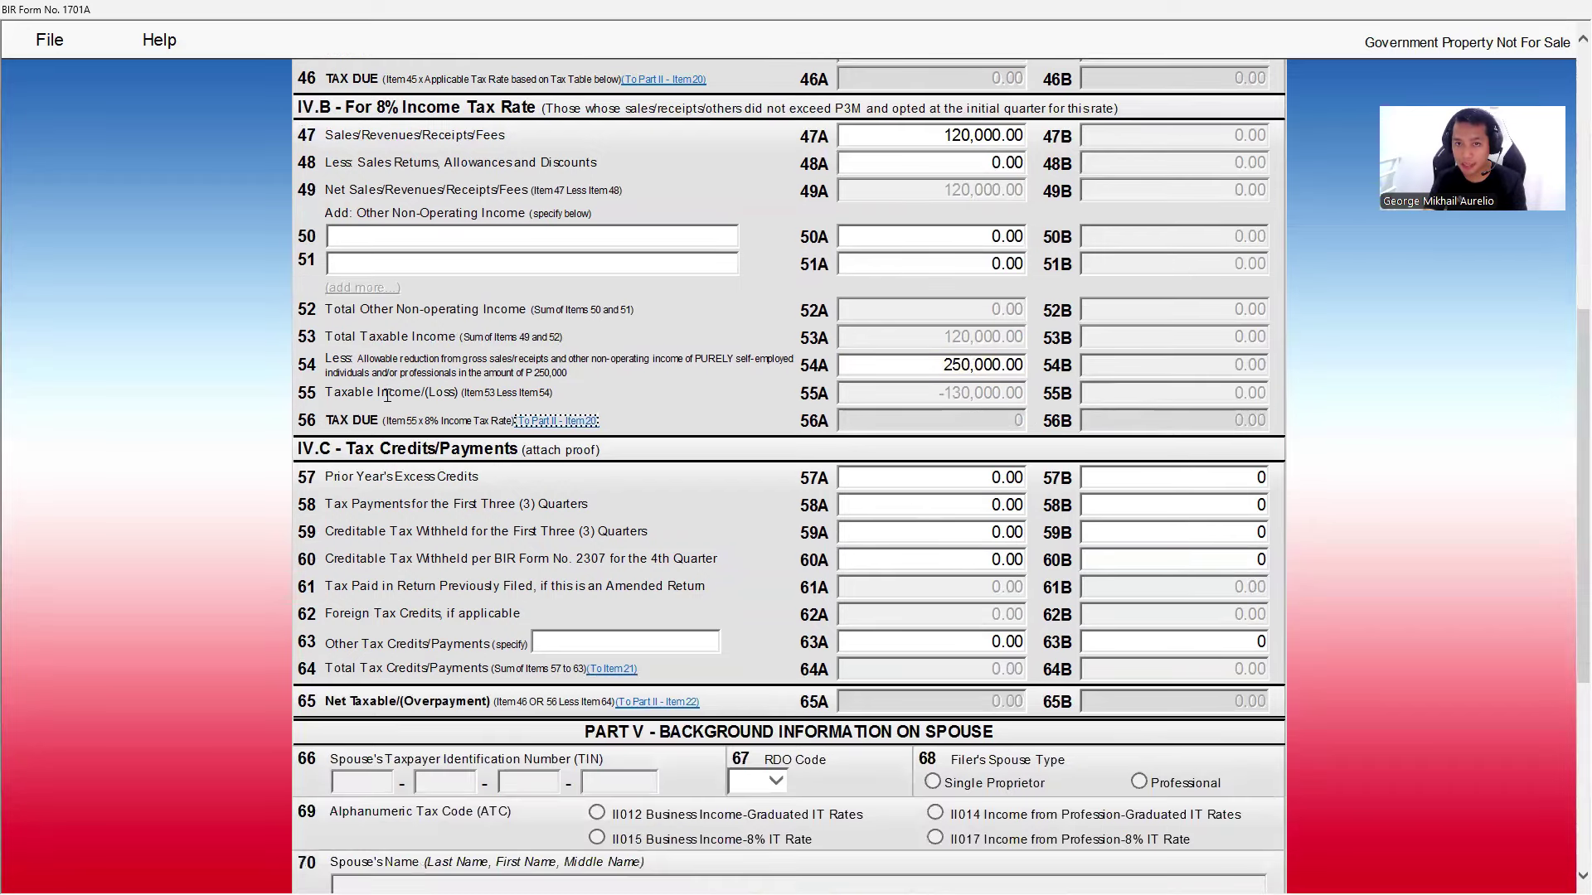
pyautogui.click(957, 399)
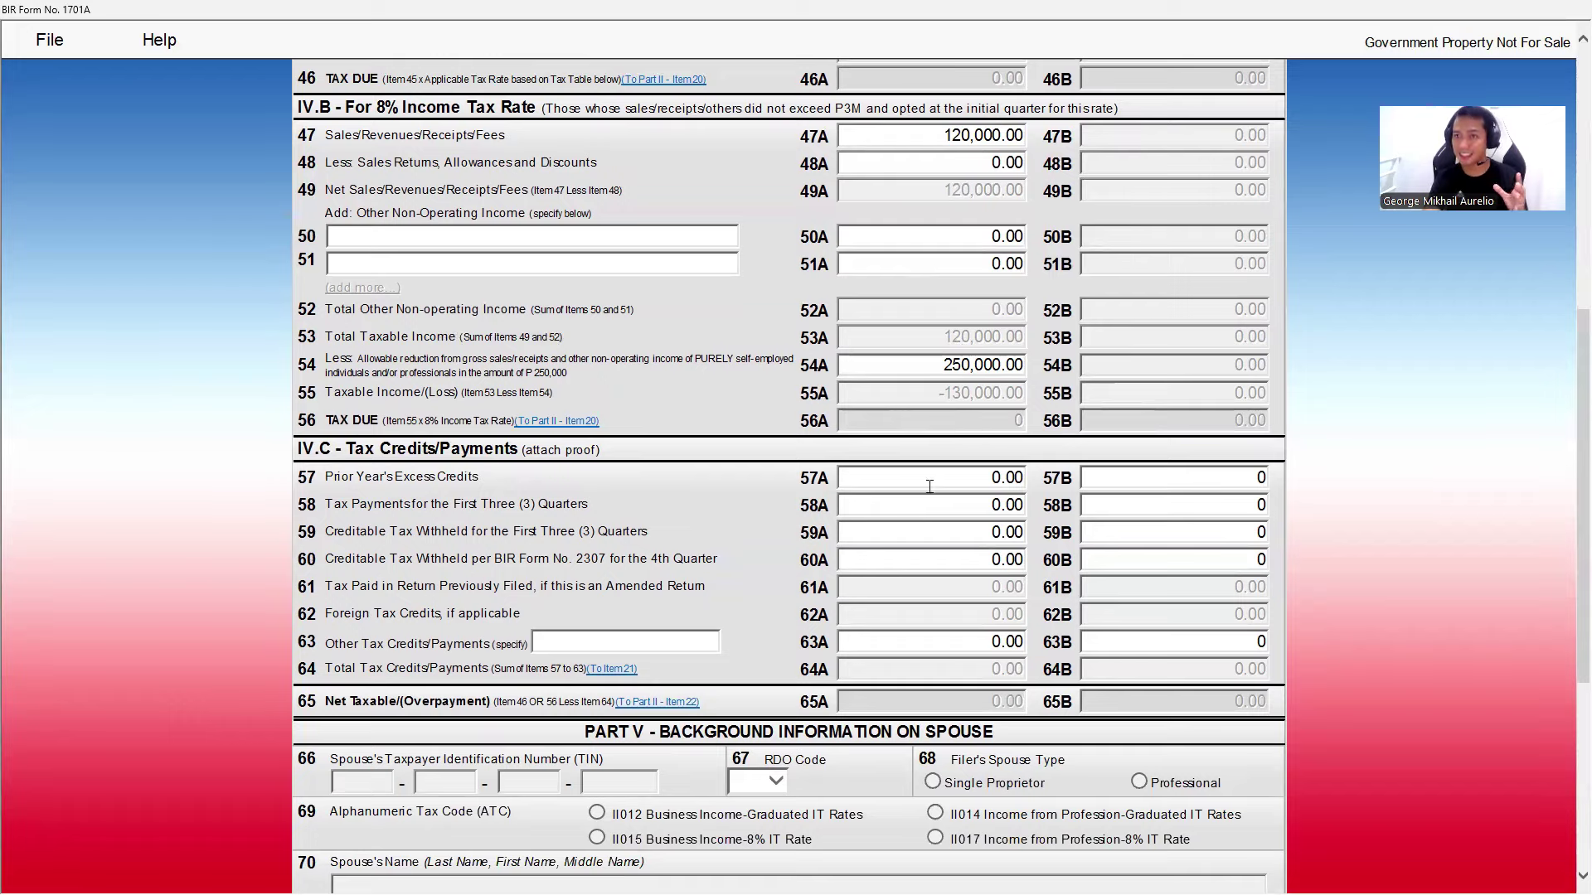
# - Validate the completed 1701A return and dismiss the success message
pyautogui.scroll(-5, 831, 602)
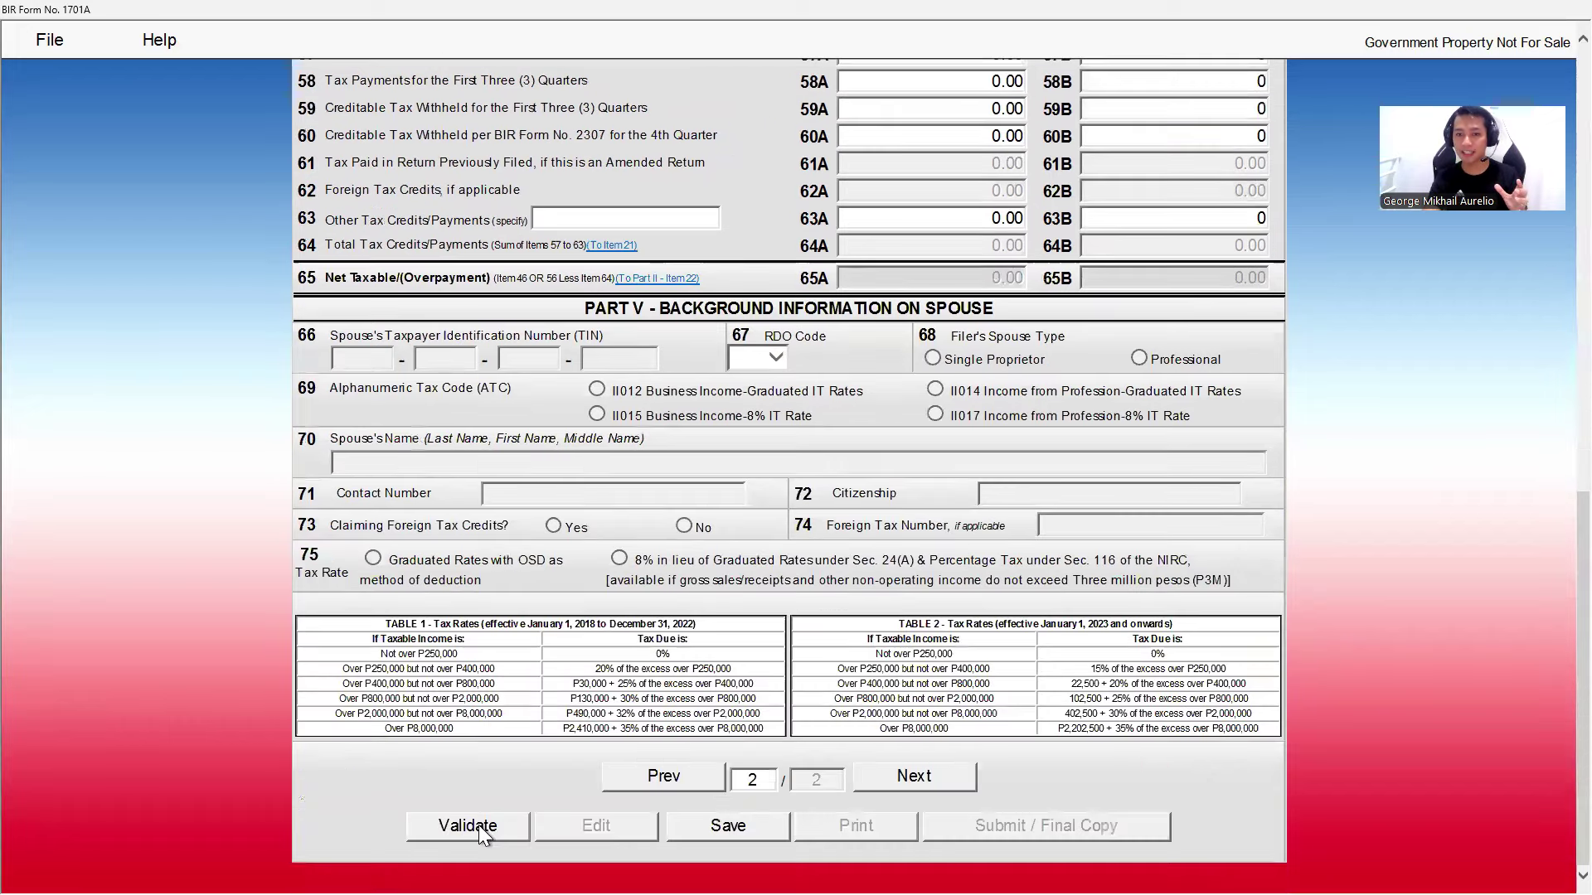
pyautogui.click(480, 824)
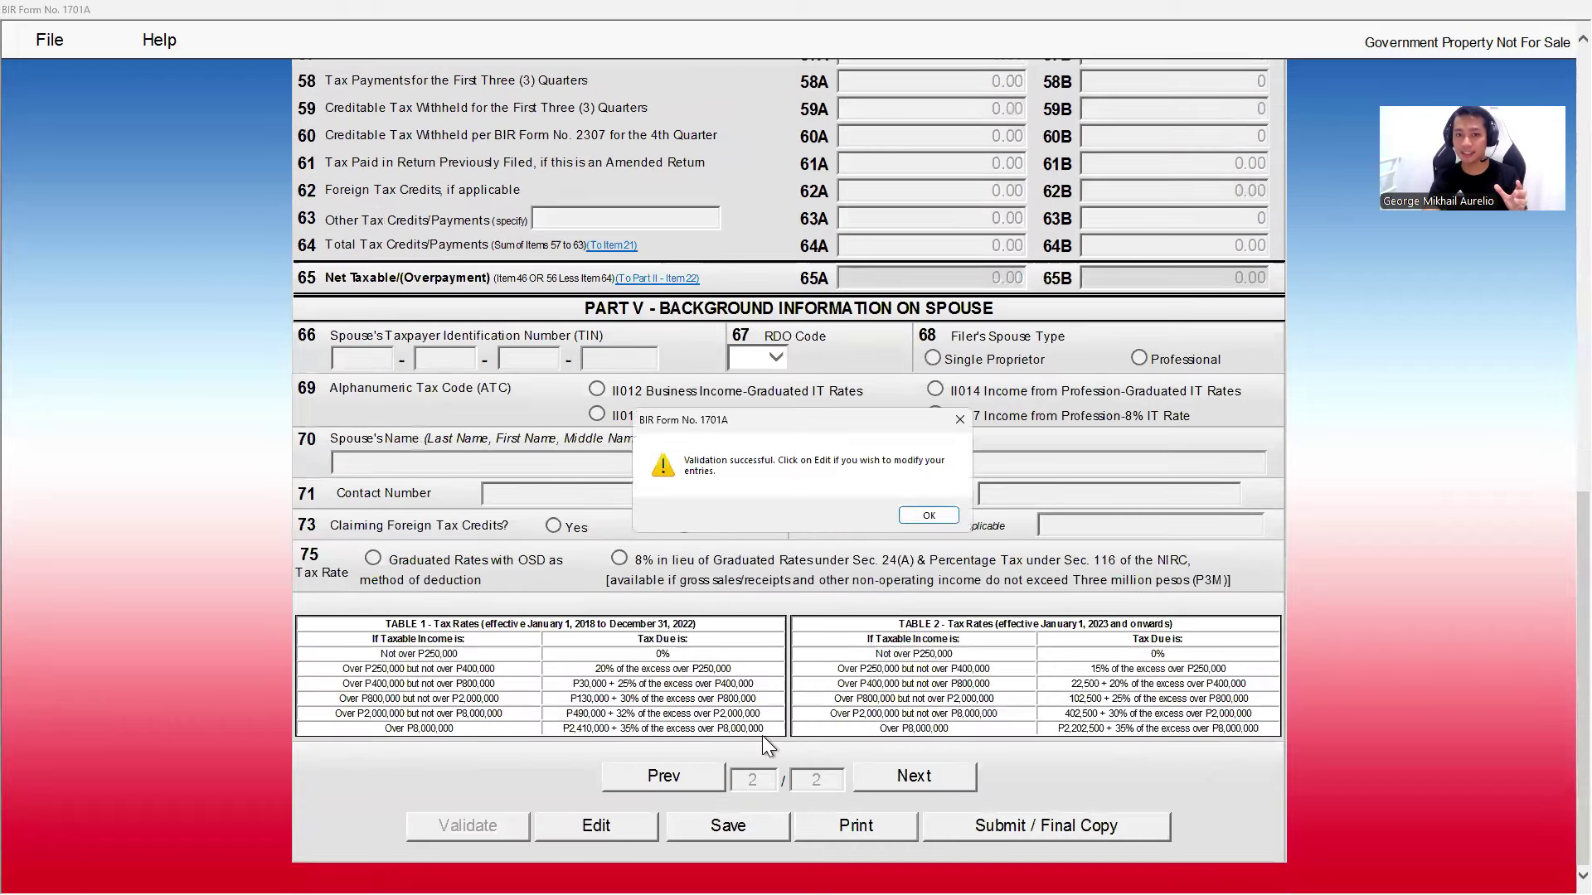
pyautogui.click(929, 520)
# - Return to page 1 and submit the 1701A as the final copy, confirming the submission
pyautogui.click(663, 777)
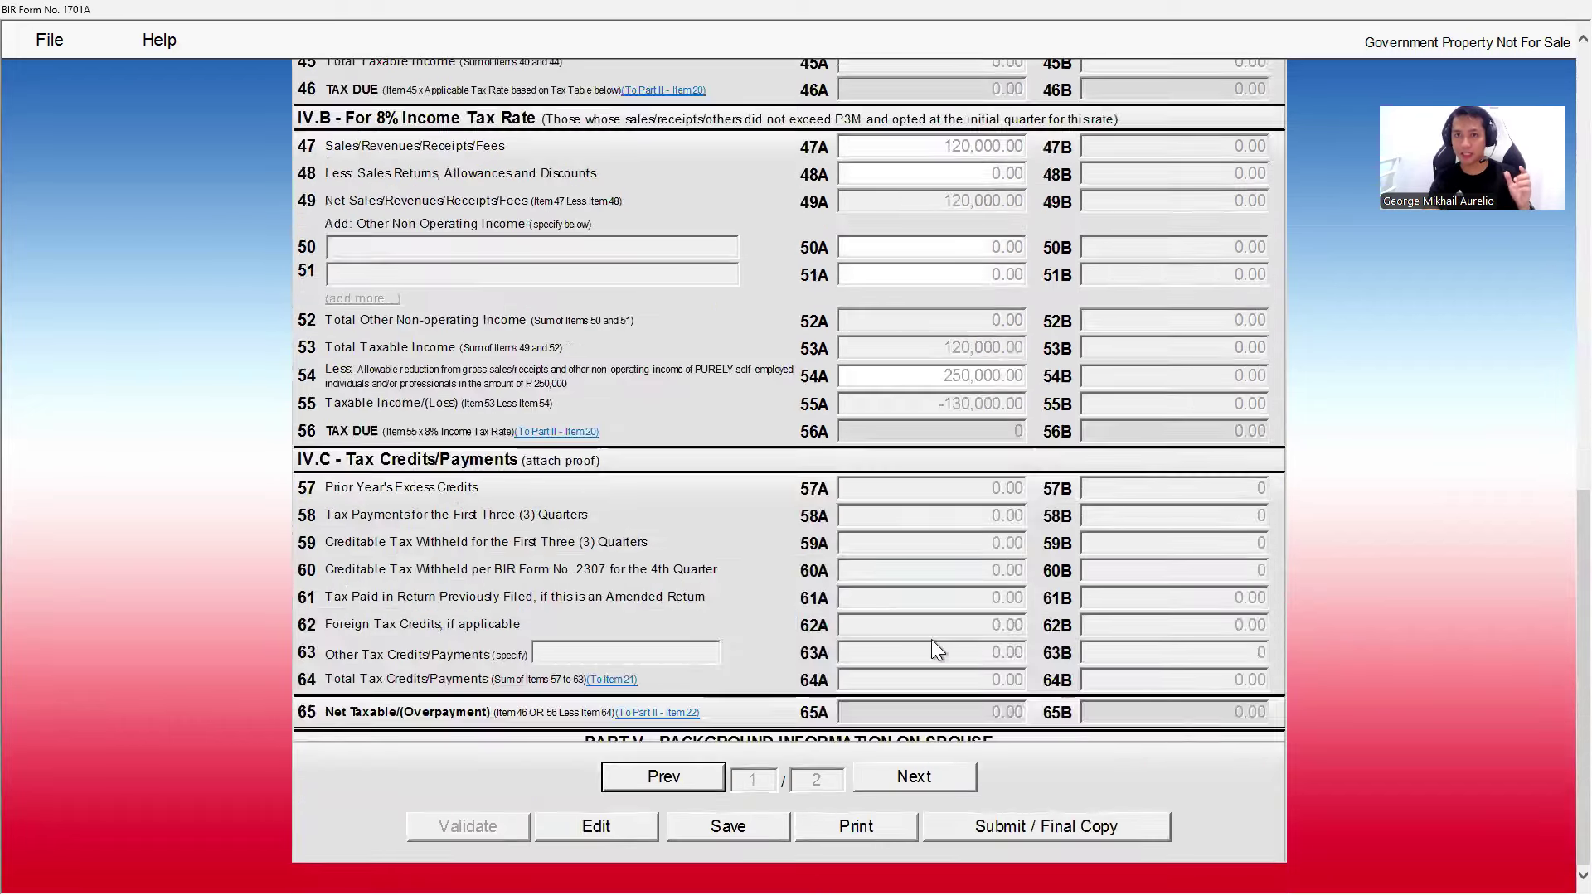
pyautogui.scroll(8, 947, 678)
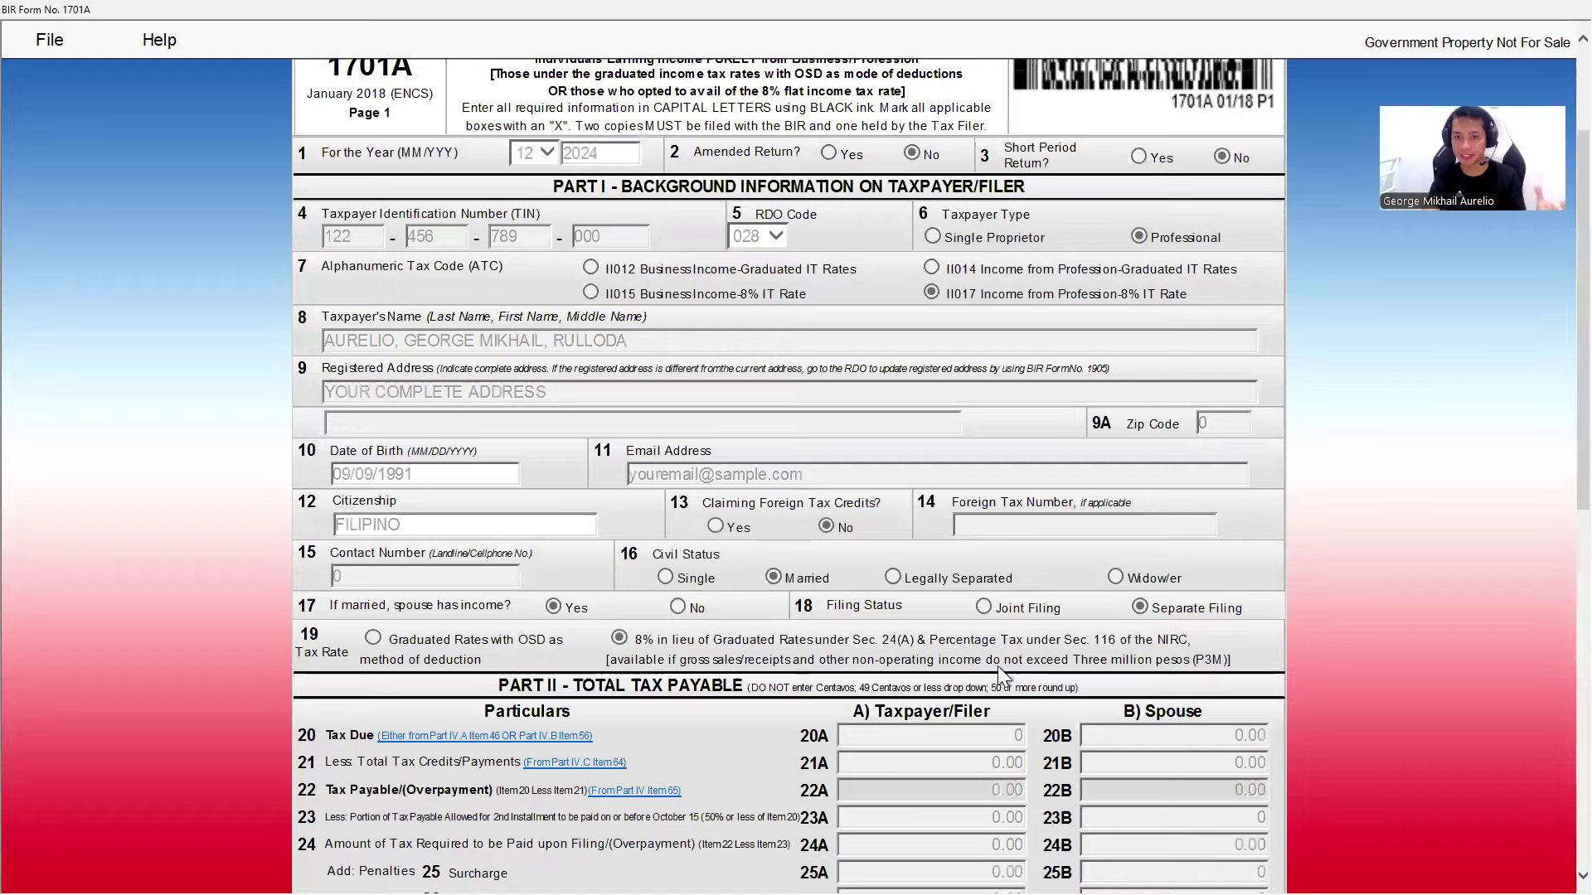
pyautogui.scroll(-7, 998, 659)
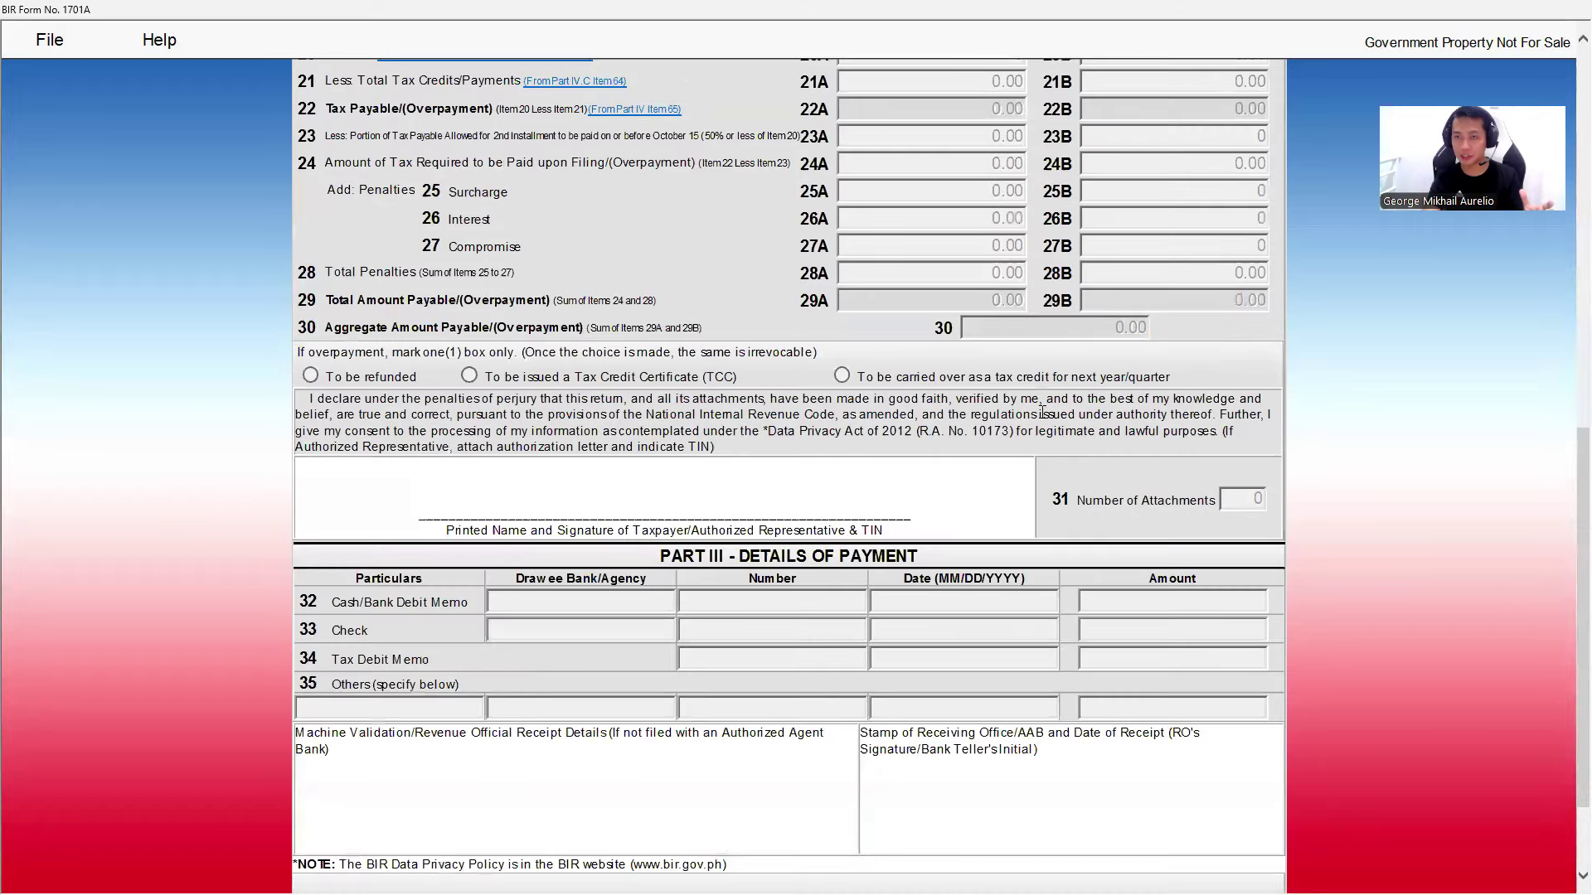
pyautogui.scroll(-2, 1042, 412)
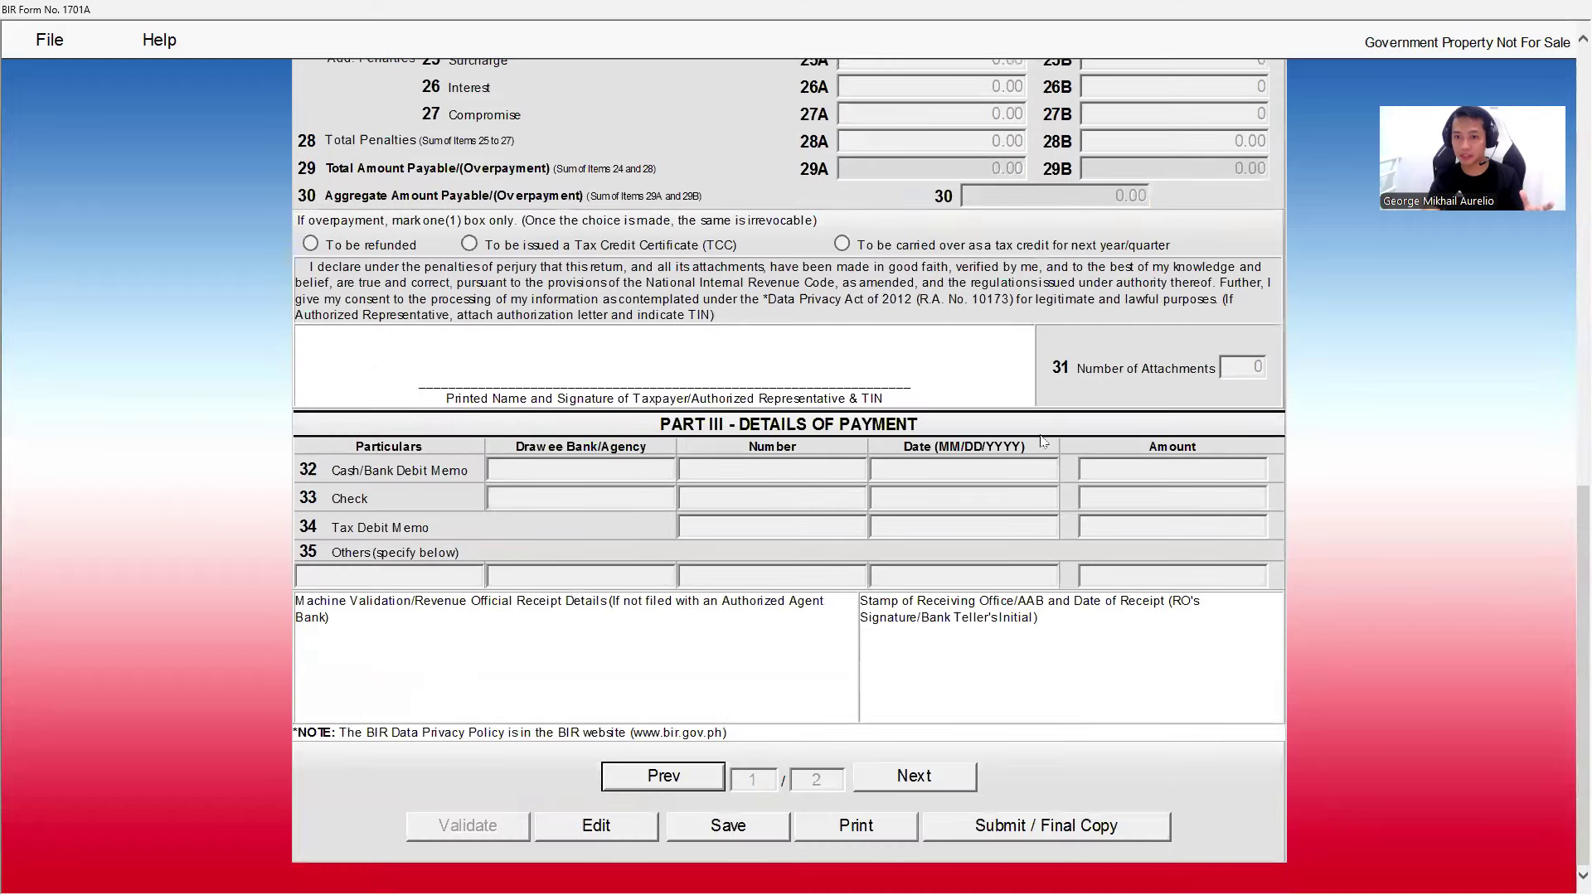
pyautogui.click(1042, 833)
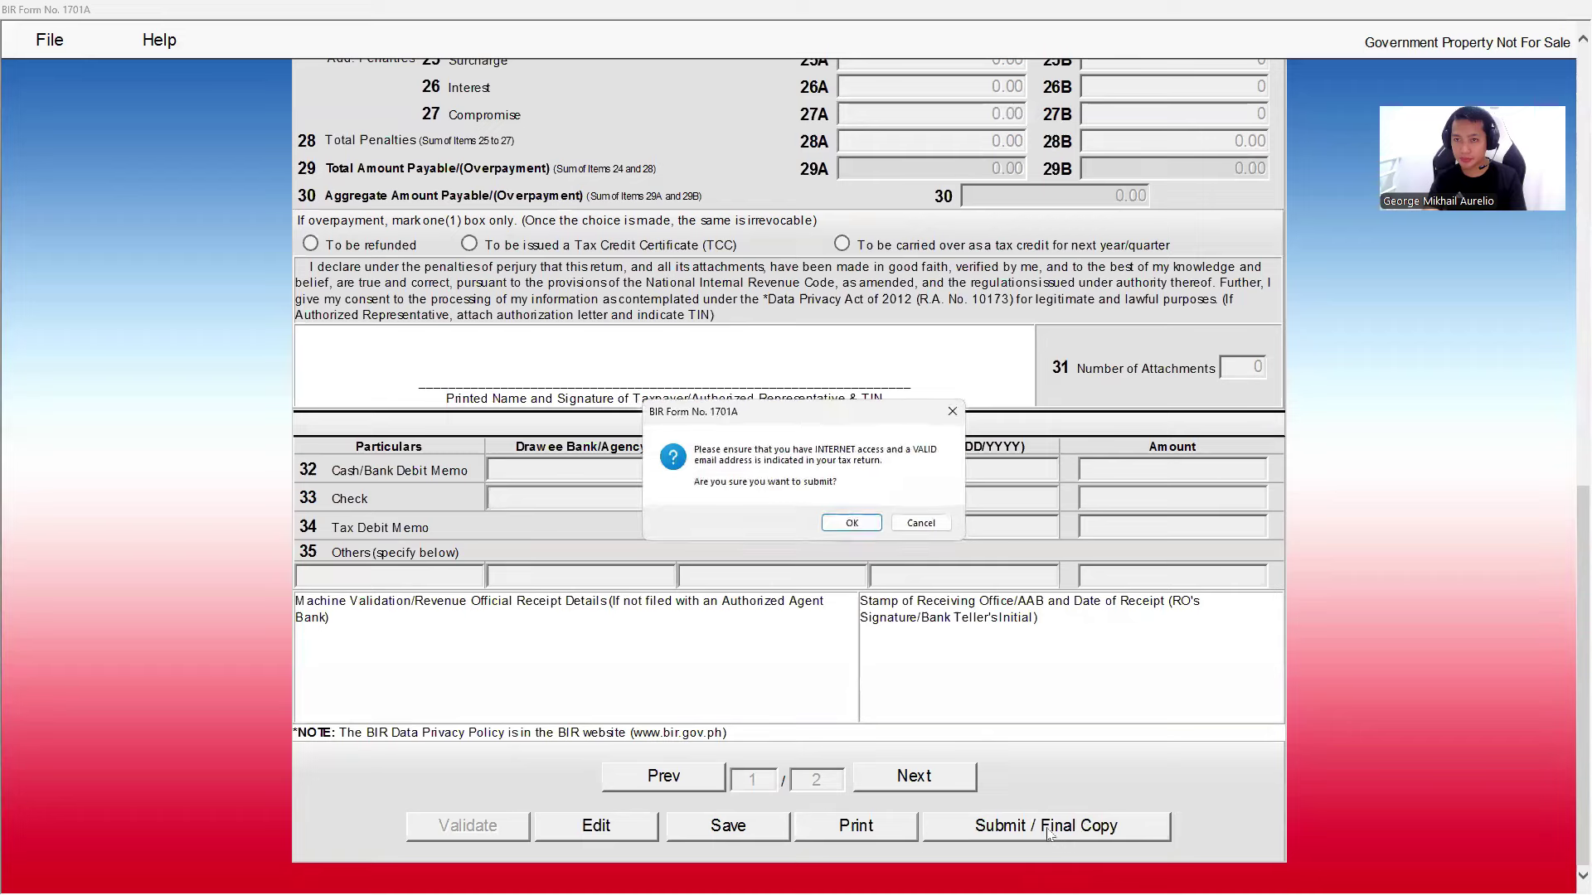
pyautogui.click(852, 522)
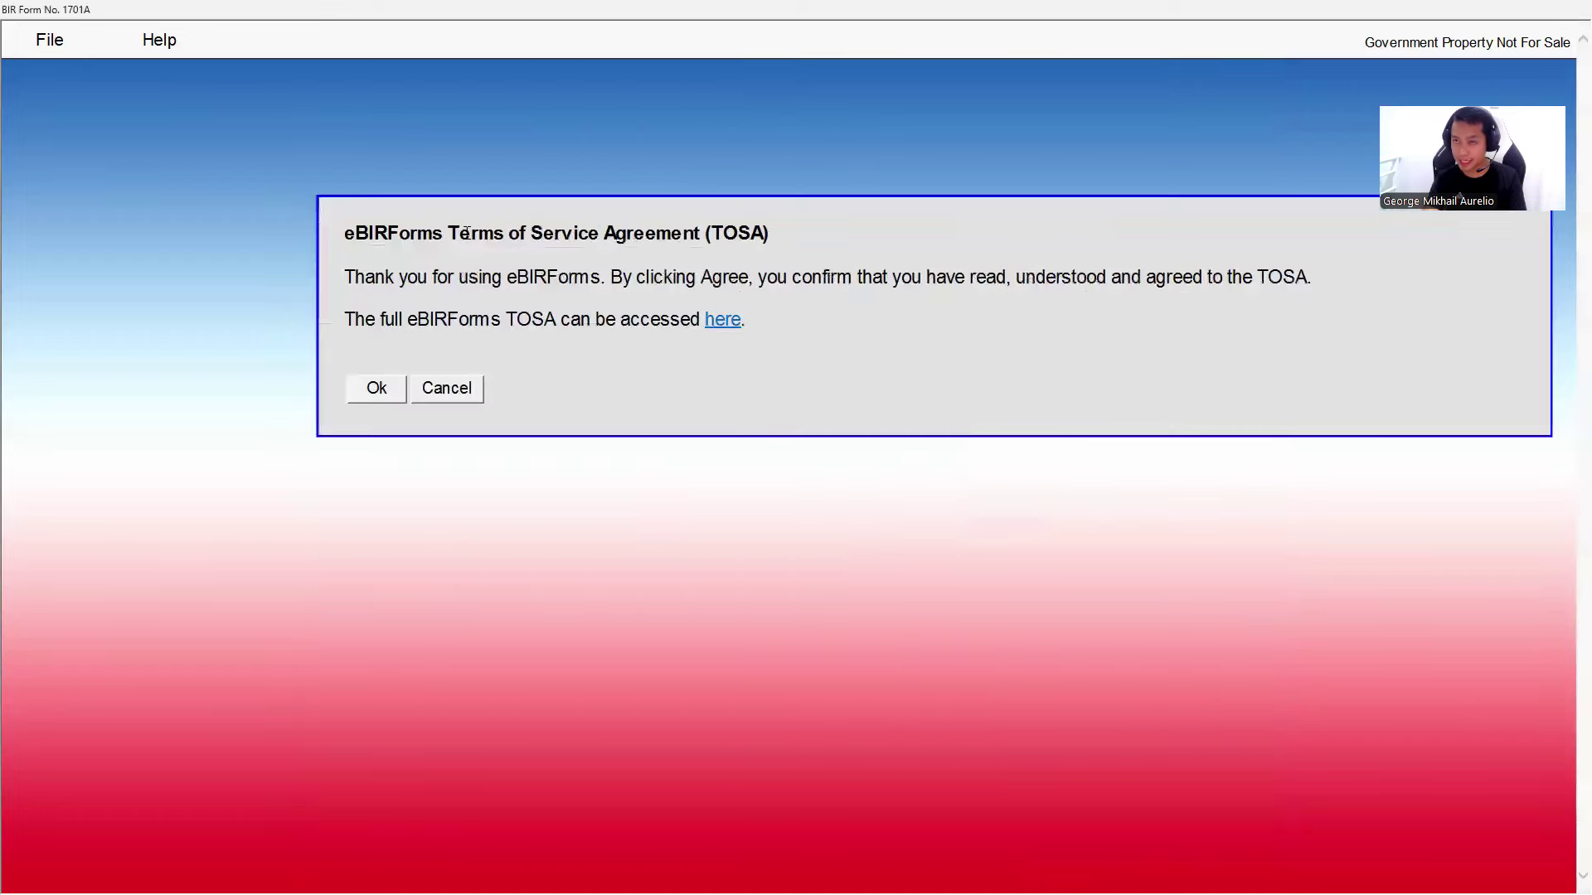
pyautogui.click(382, 321)
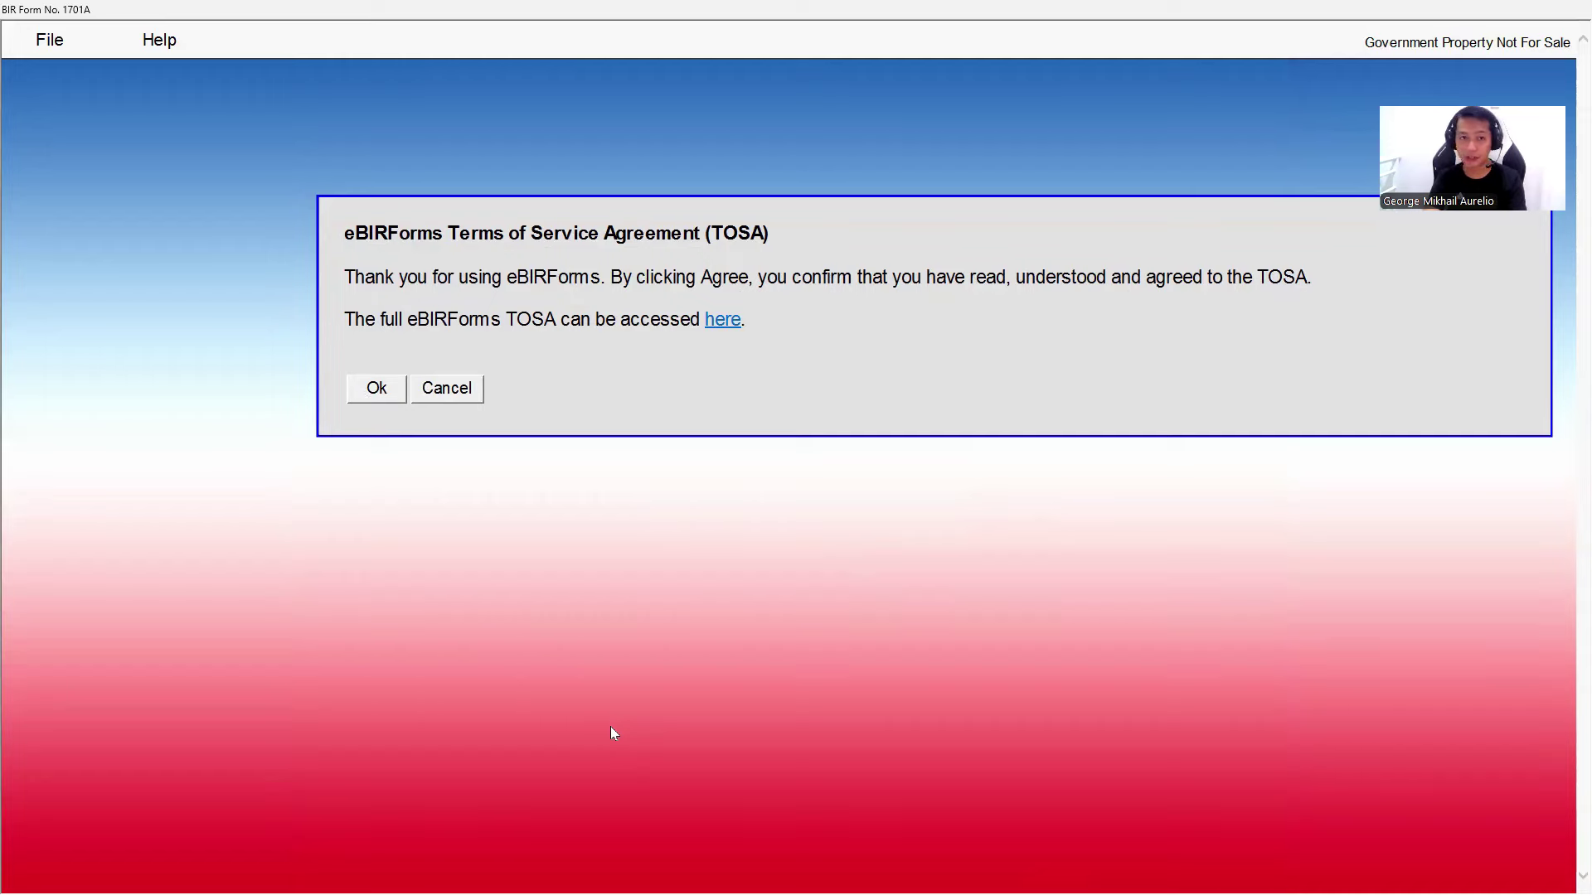
# - Mark the failed-submission and resending error messages in the Tax Online Filing guide
pyautogui.hotkey('alt', 'Tab')
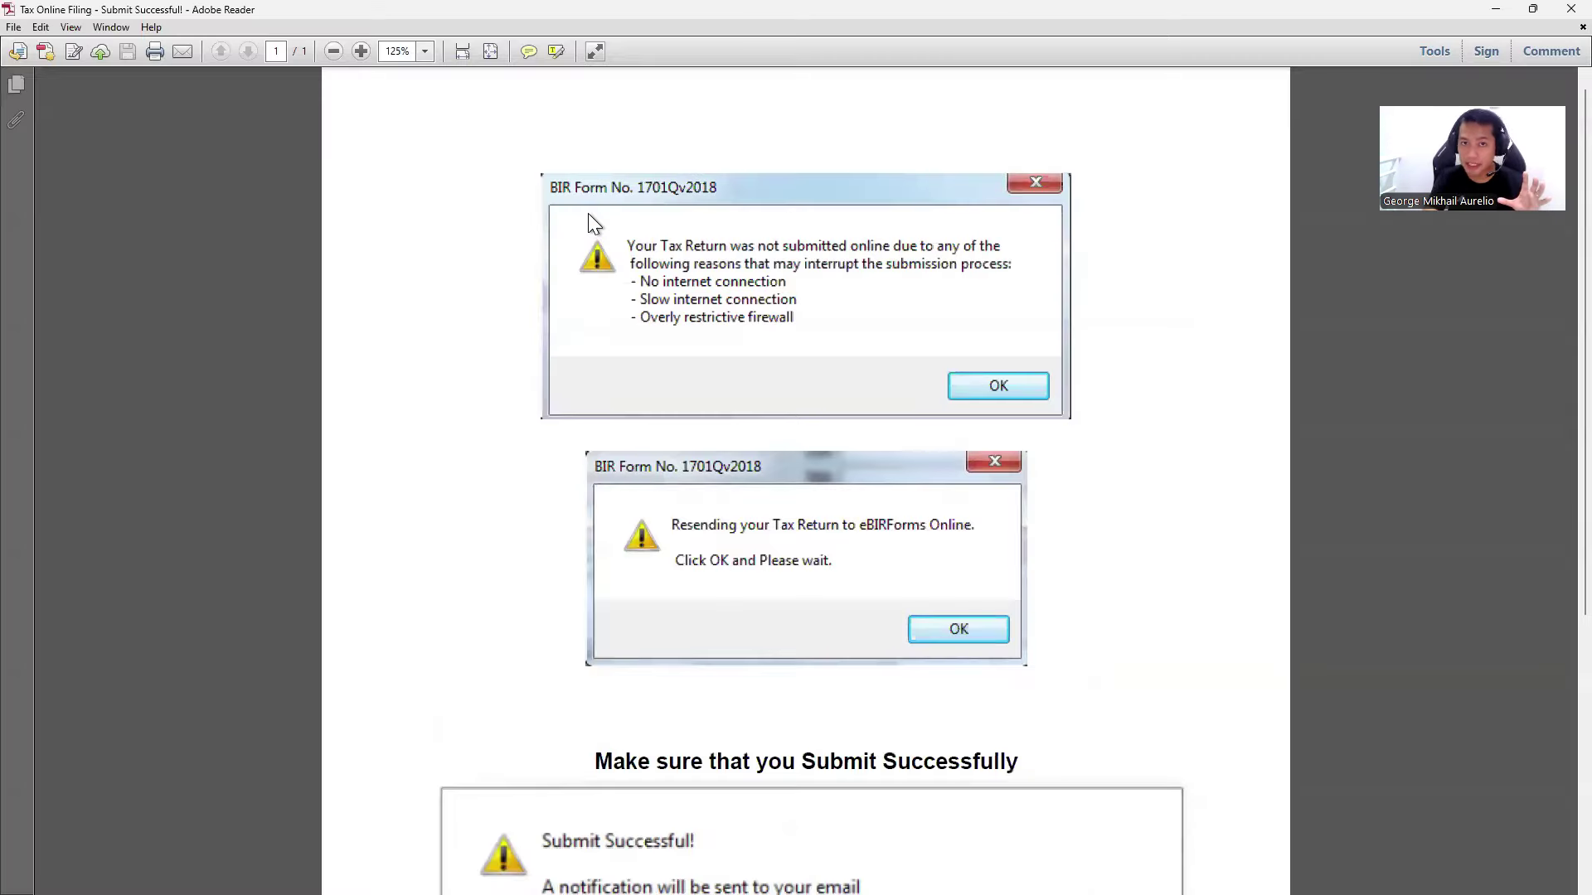
pyautogui.moveTo(588, 212); pyautogui.dragTo(1033, 309)
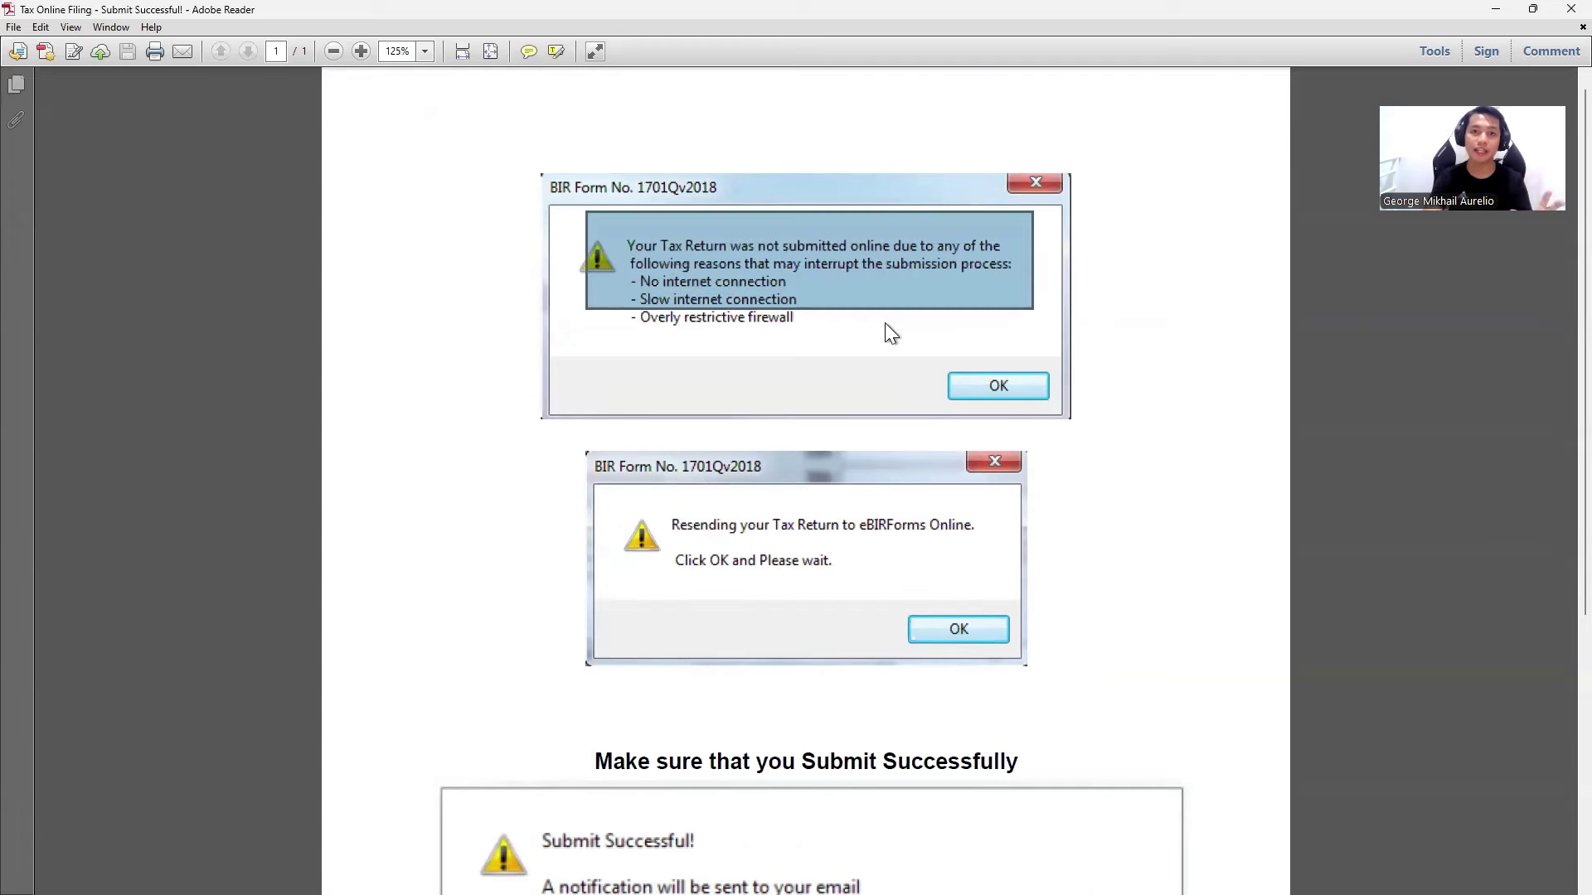
pyautogui.scroll(-1, 807, 459)
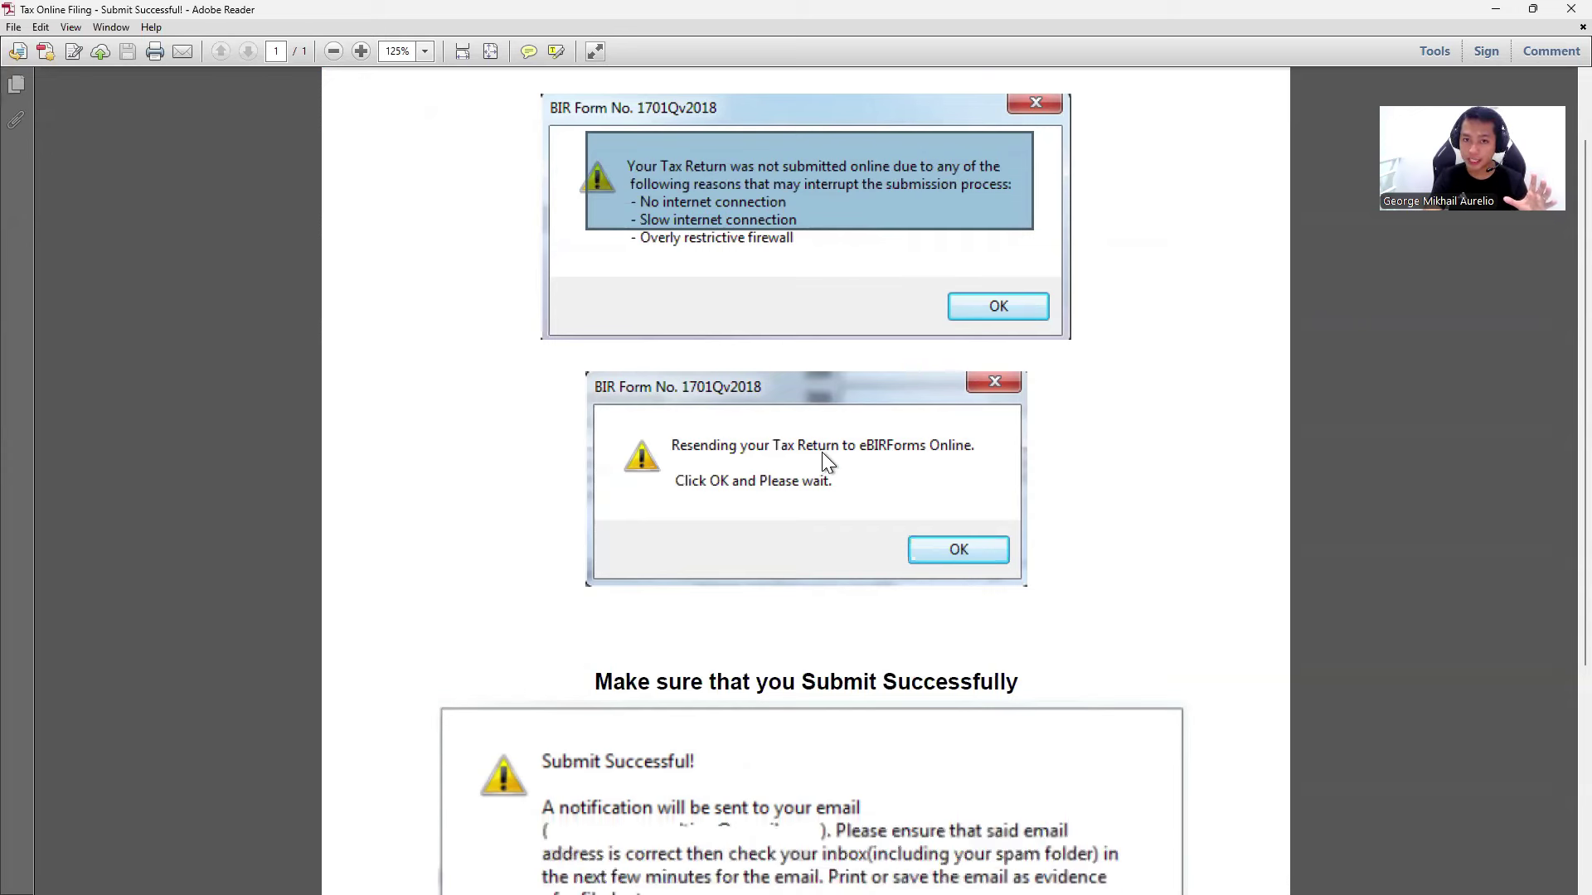
pyautogui.moveTo(638, 418); pyautogui.dragTo(1022, 542)
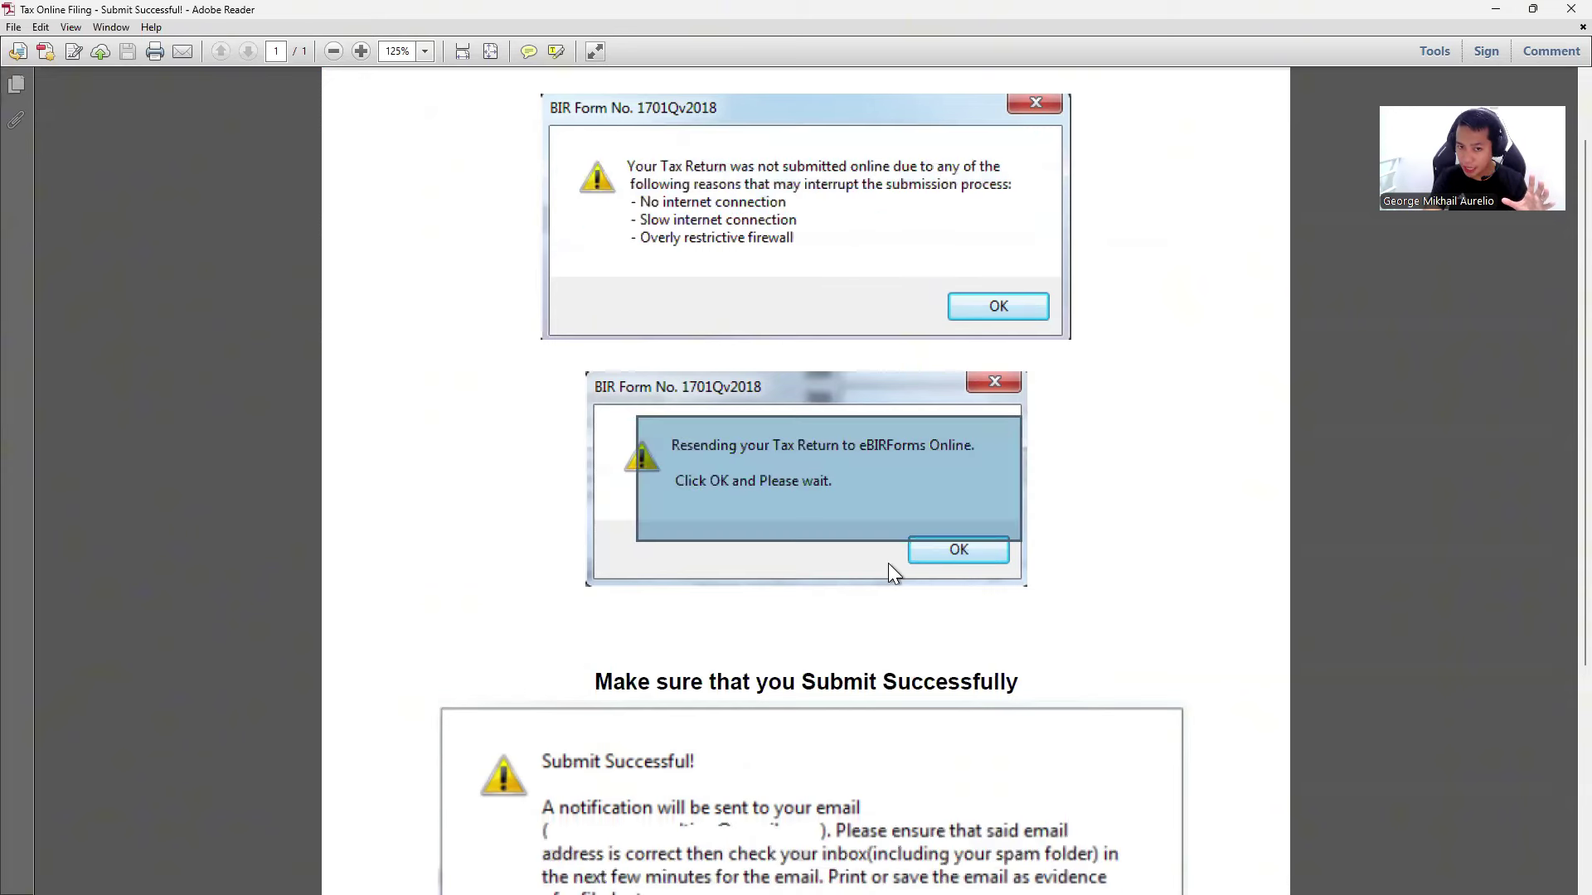
pyautogui.scroll(-3, 888, 564)
pyautogui.moveTo(481, 455); pyautogui.dragTo(769, 516)
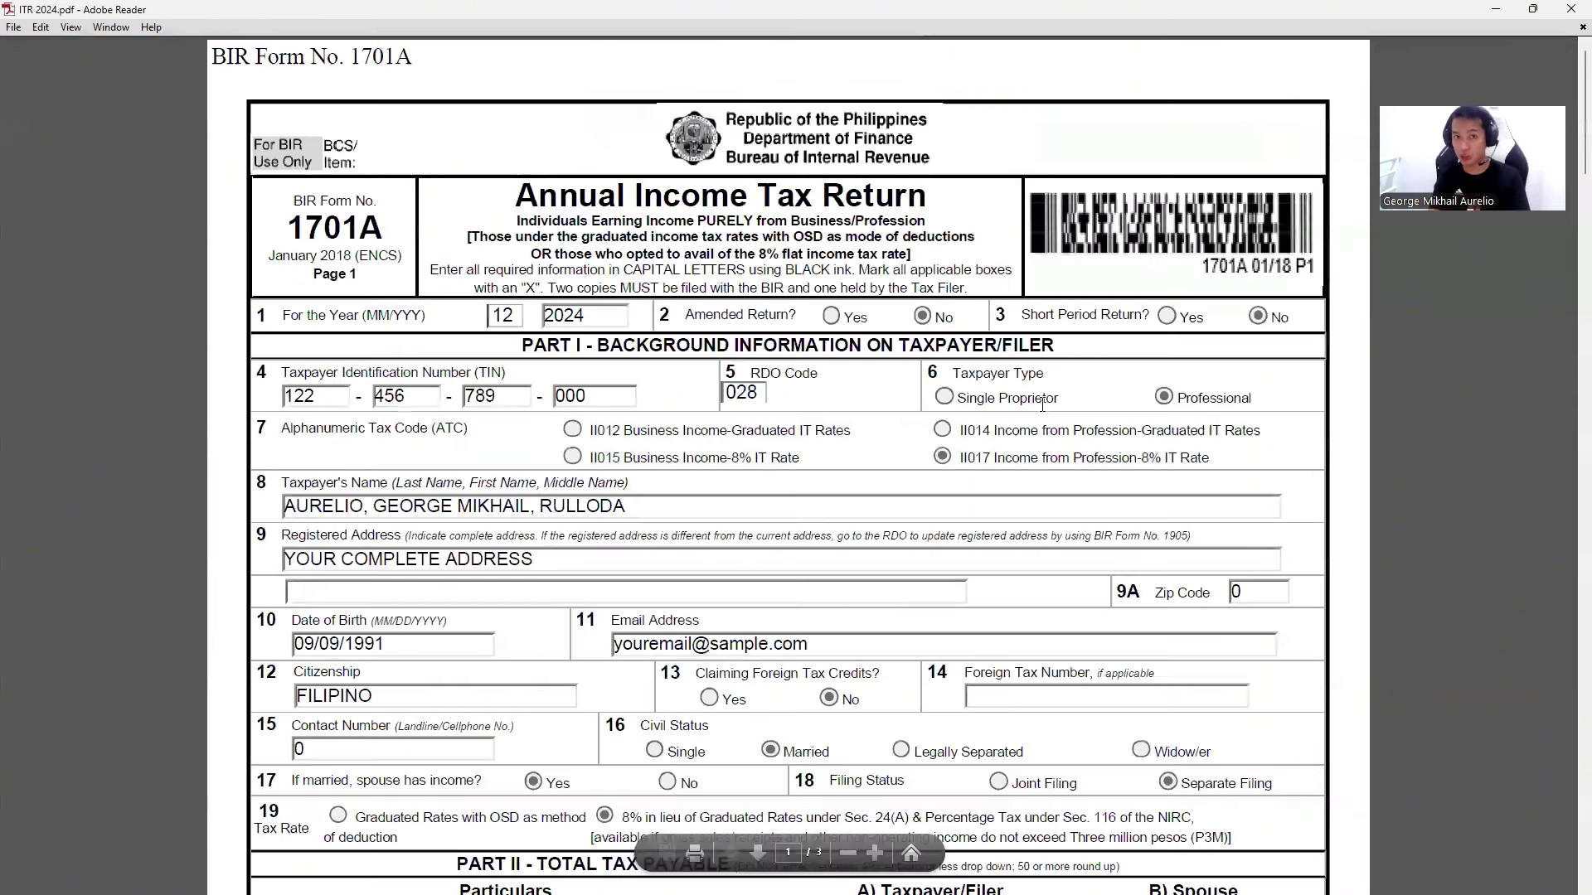
# - Scroll through ITR 2024.pdf from page 1 to the page 3 Tax Return Receipt Confirmation
pyautogui.scroll(-1, 798, 535)
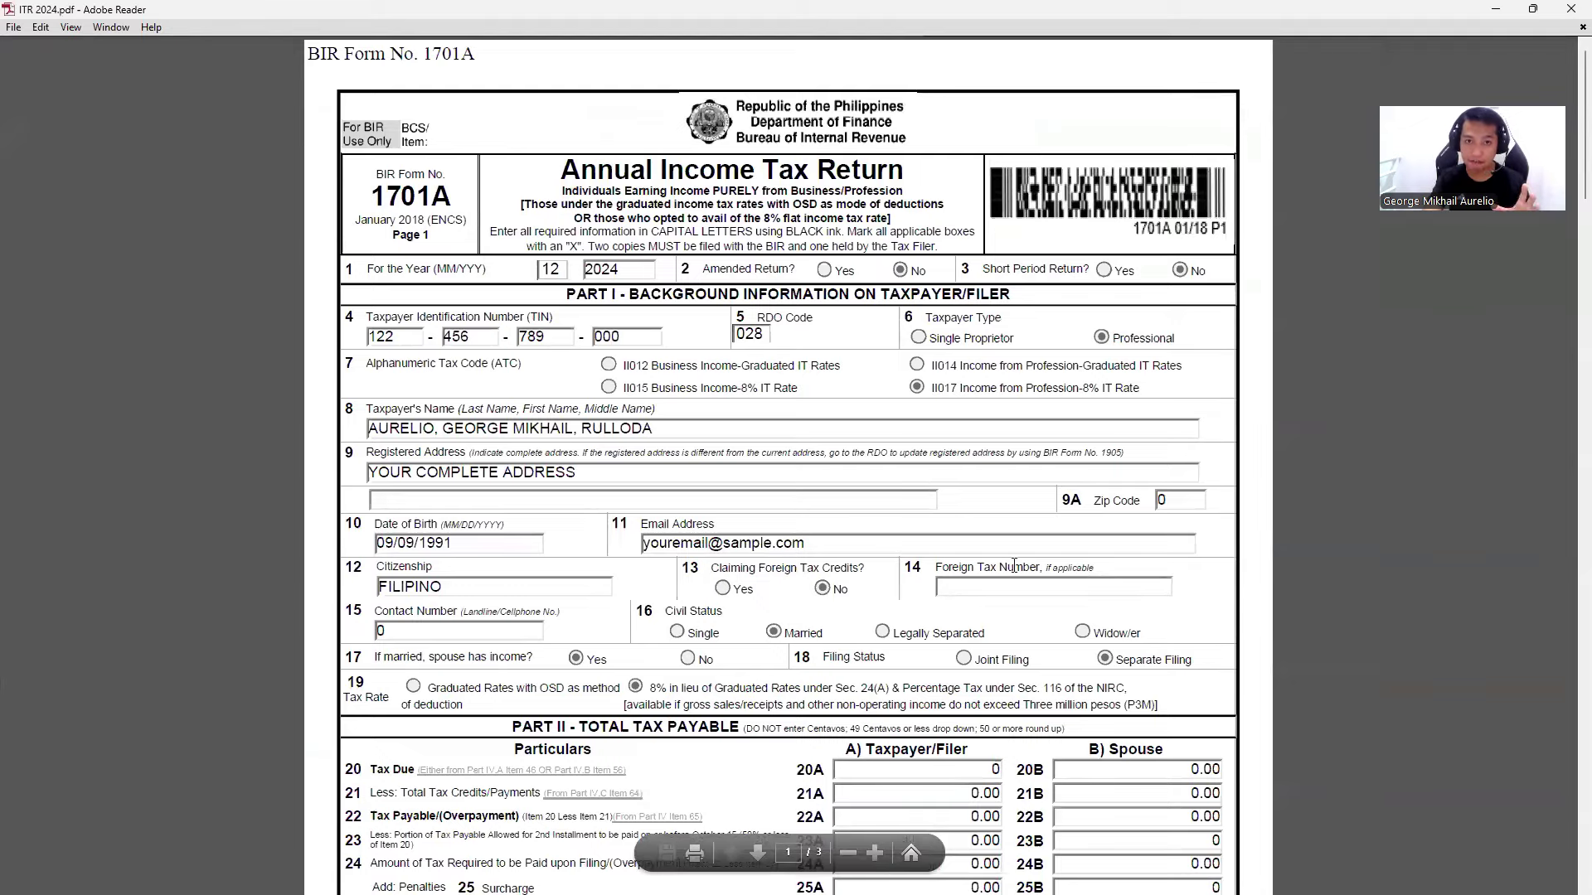
pyautogui.scroll(-15, 1013, 565)
pyautogui.scroll(-13, 1013, 541)
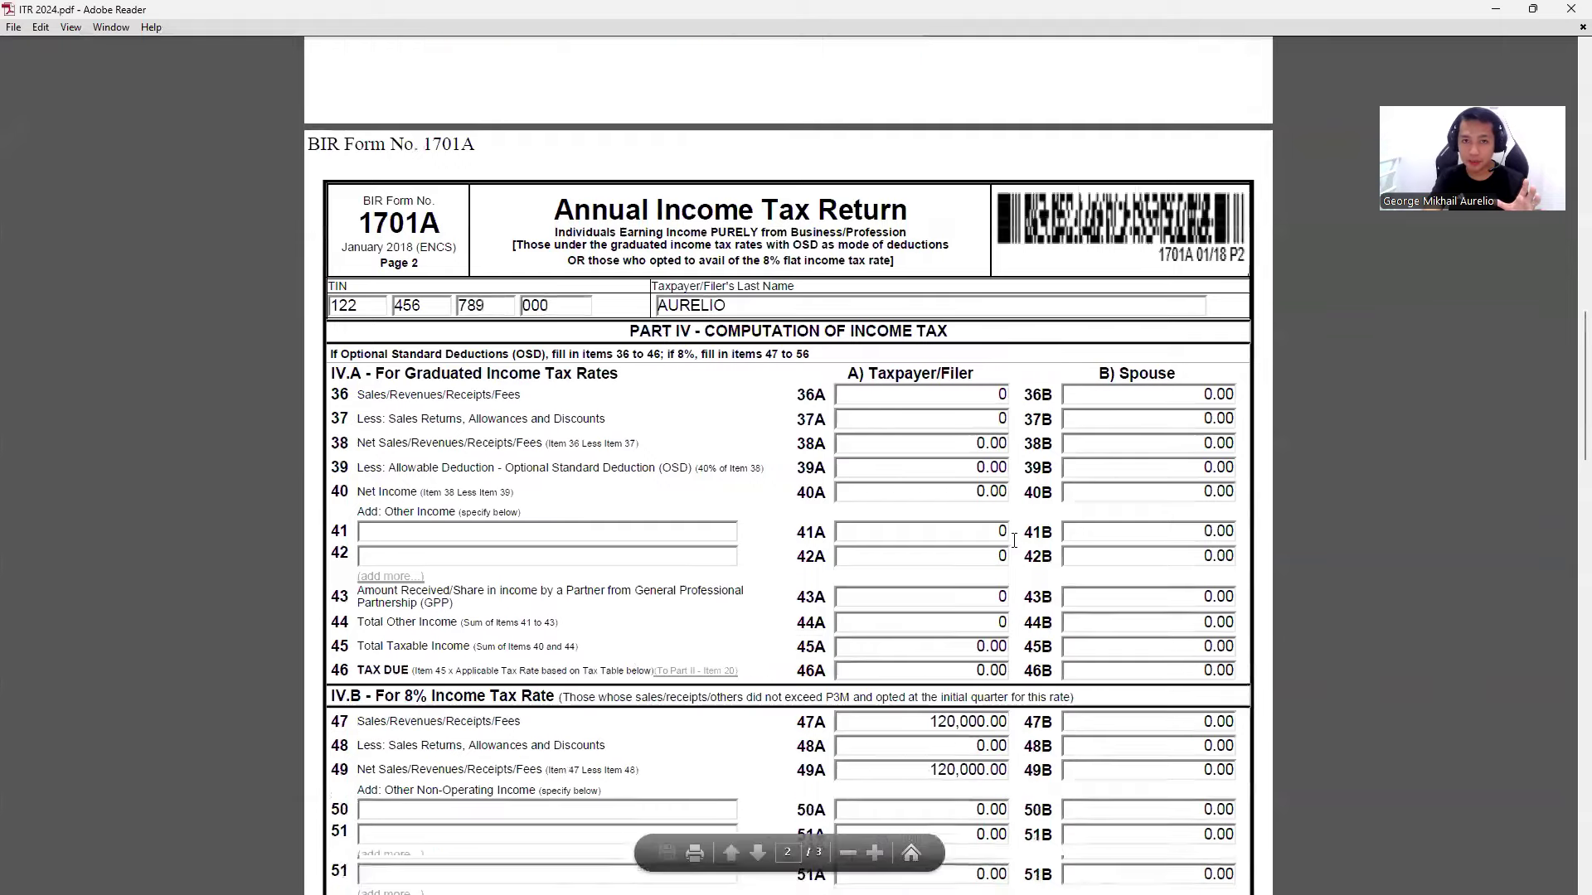
pyautogui.scroll(-12, 1013, 541)
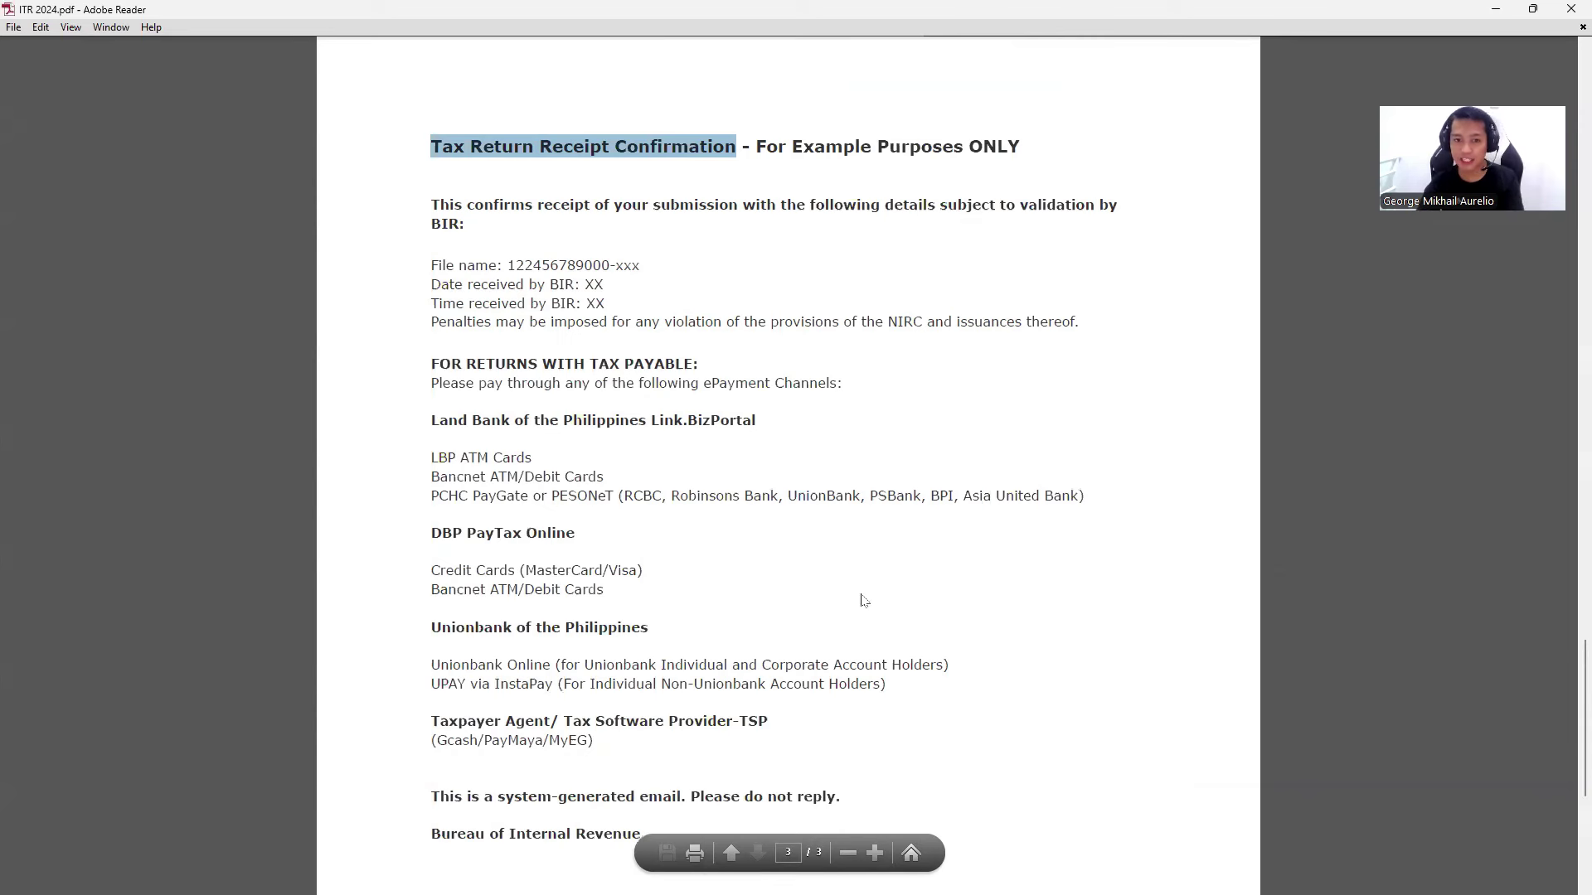
pyautogui.scroll(-3, 1003, 609)
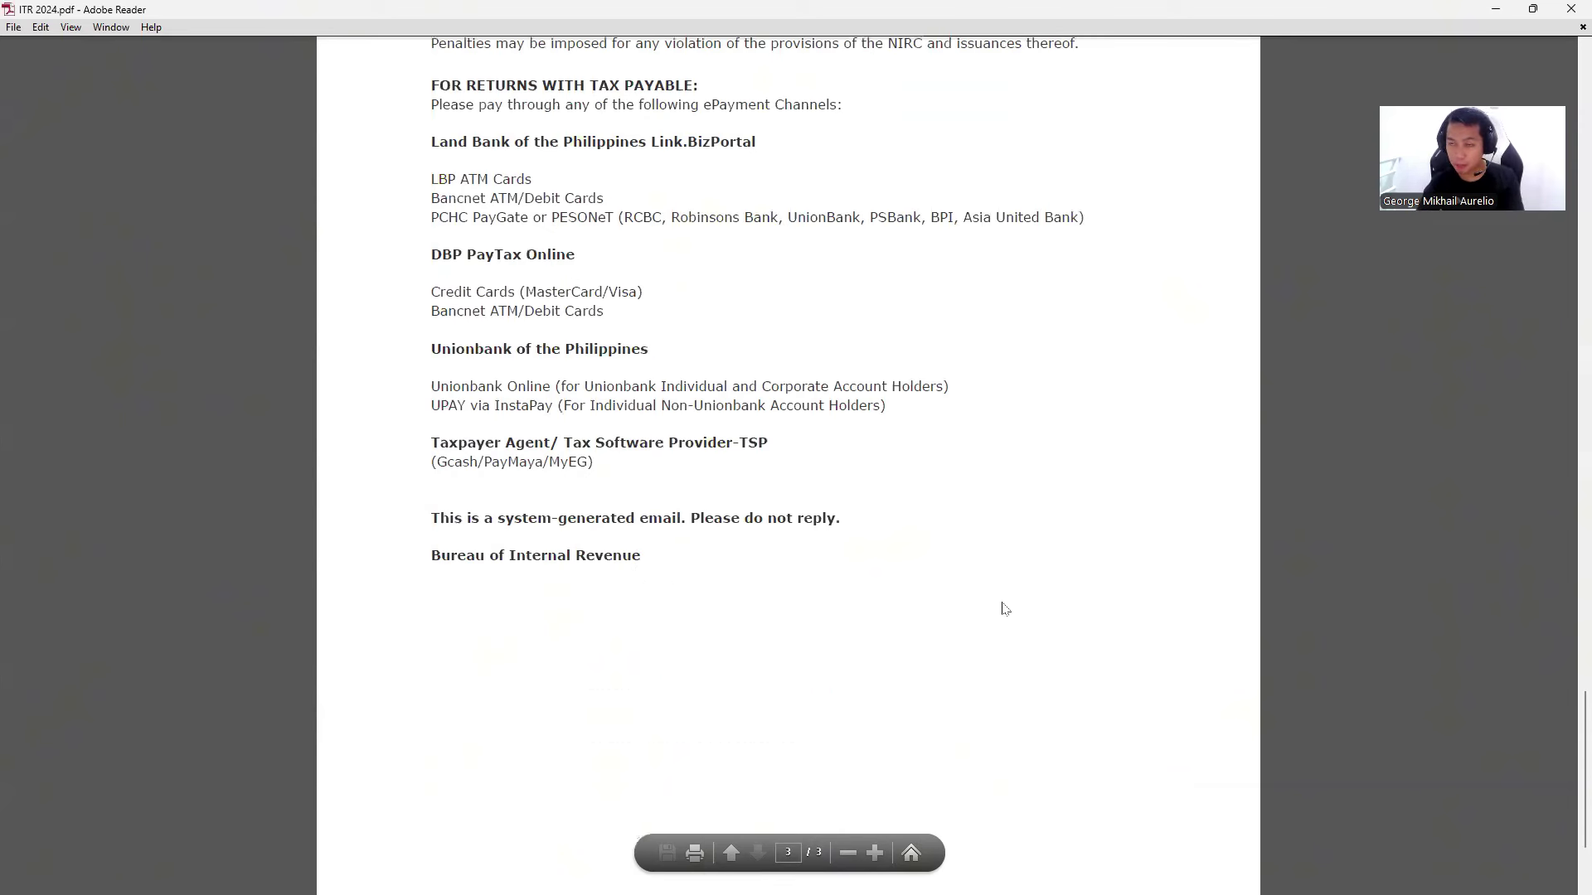
pyautogui.scroll(3, 1003, 610)
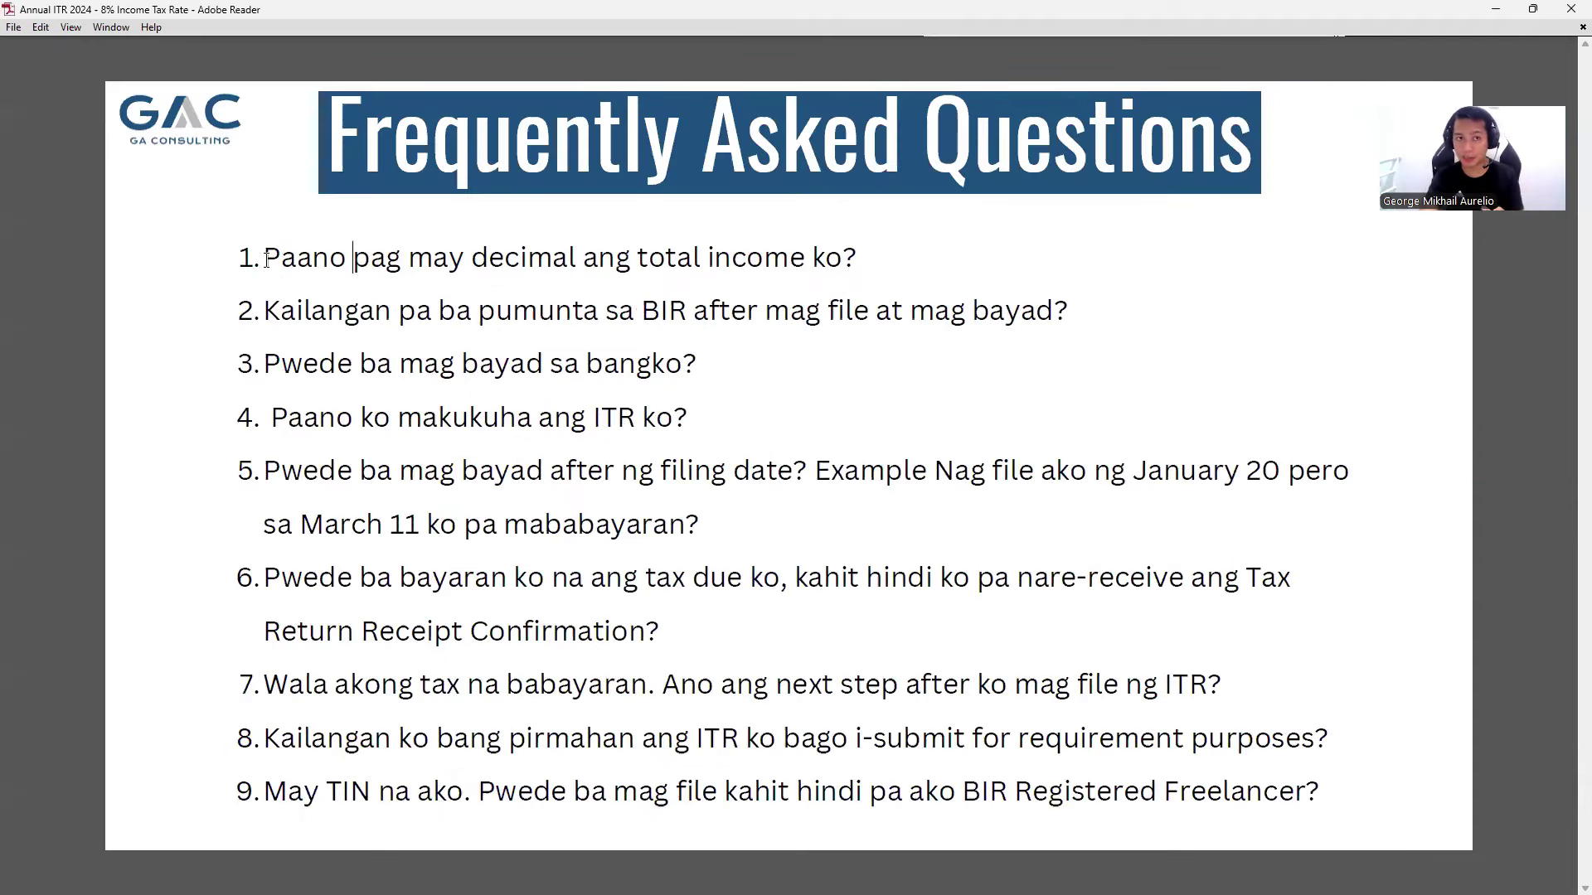
pyautogui.moveTo(265, 258); pyautogui.dragTo(668, 262)
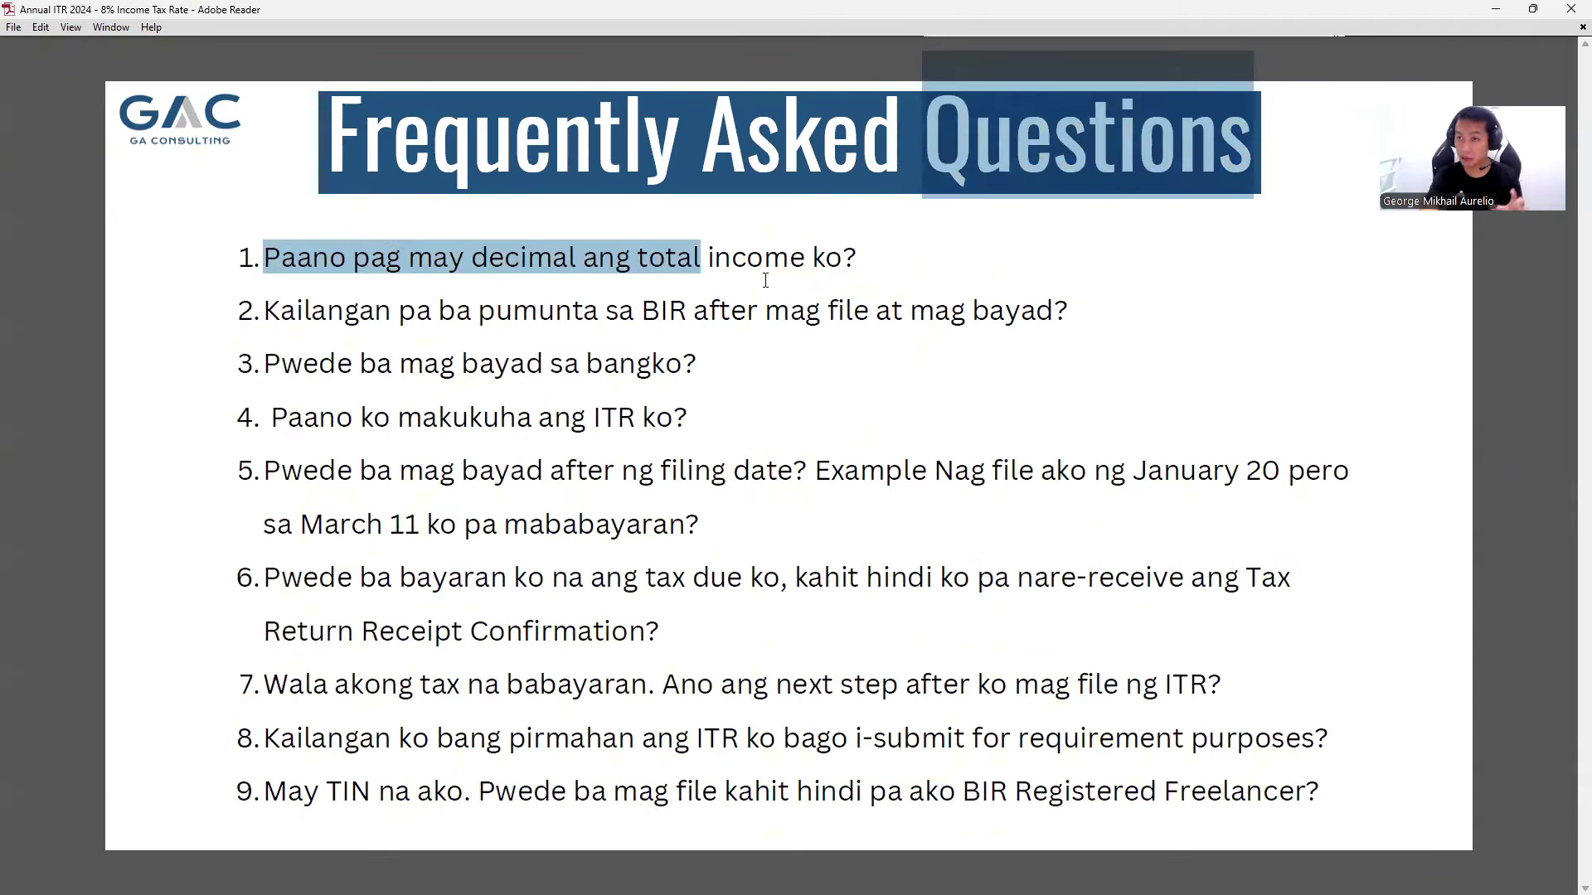
pyautogui.click(798, 278)
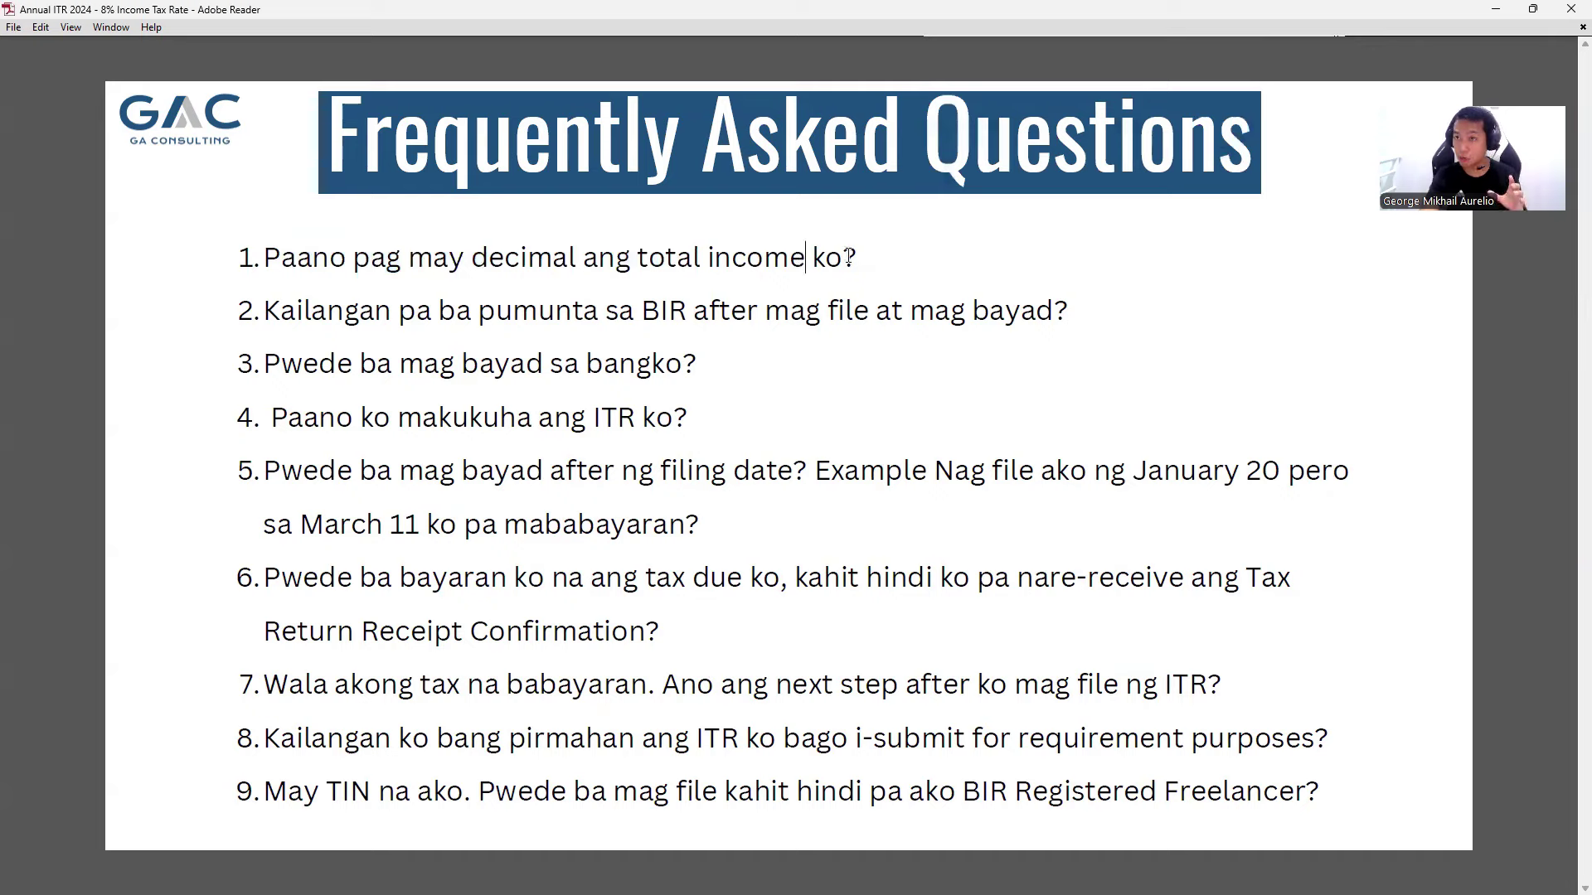